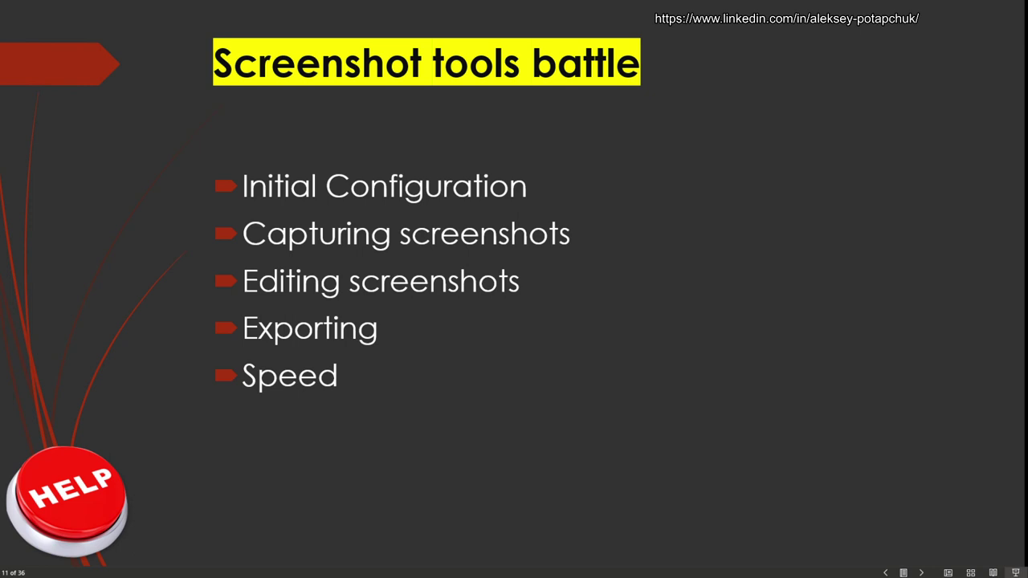
# Advance the slide to show the 'Extra features (video, gif, audio, OCR)' bullet
pyautogui.press('Right')
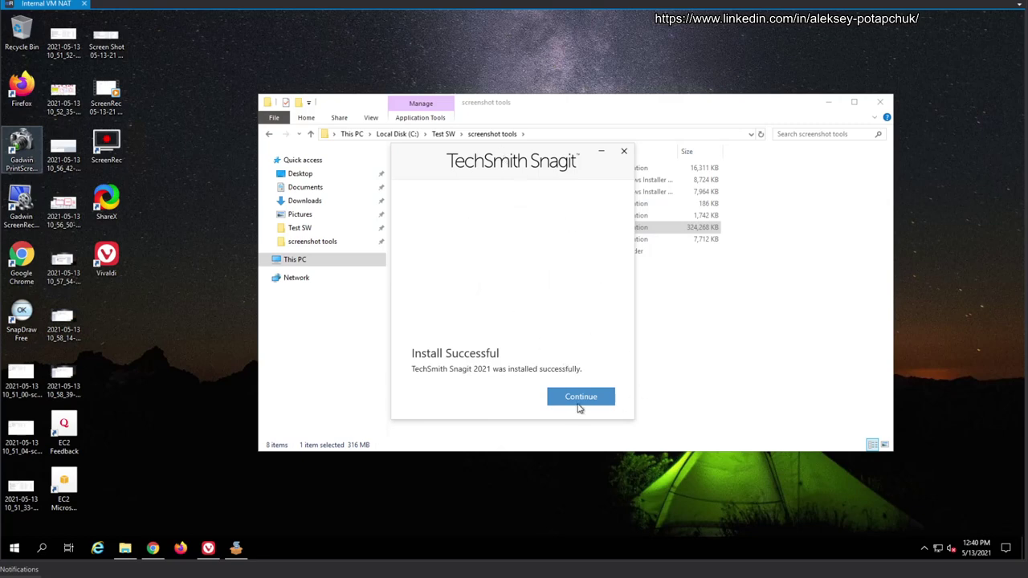
# Close the Install Successful dialog and the Try Snagit for Free window
pyautogui.click(580, 401)
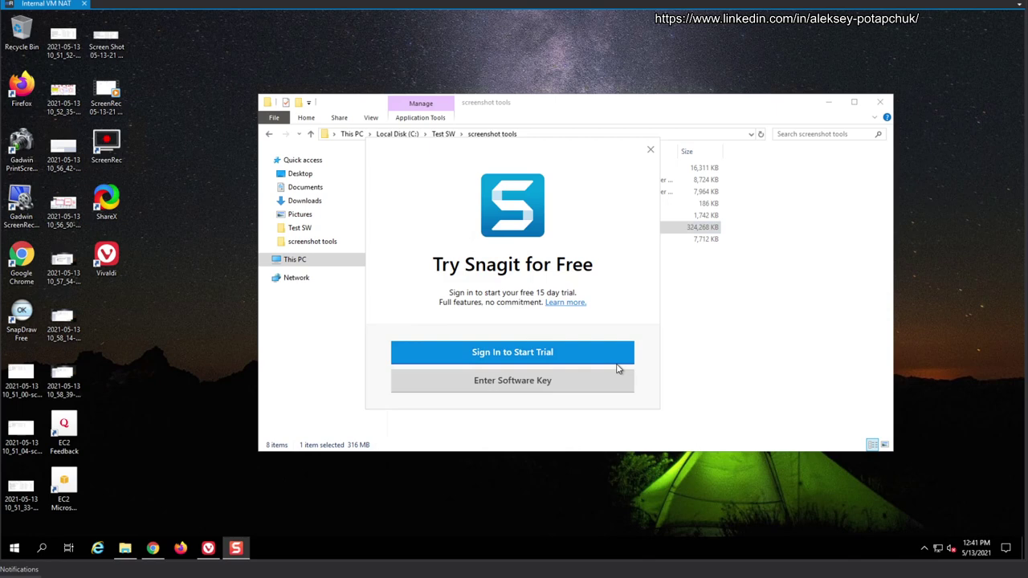
pyautogui.click(554, 352)
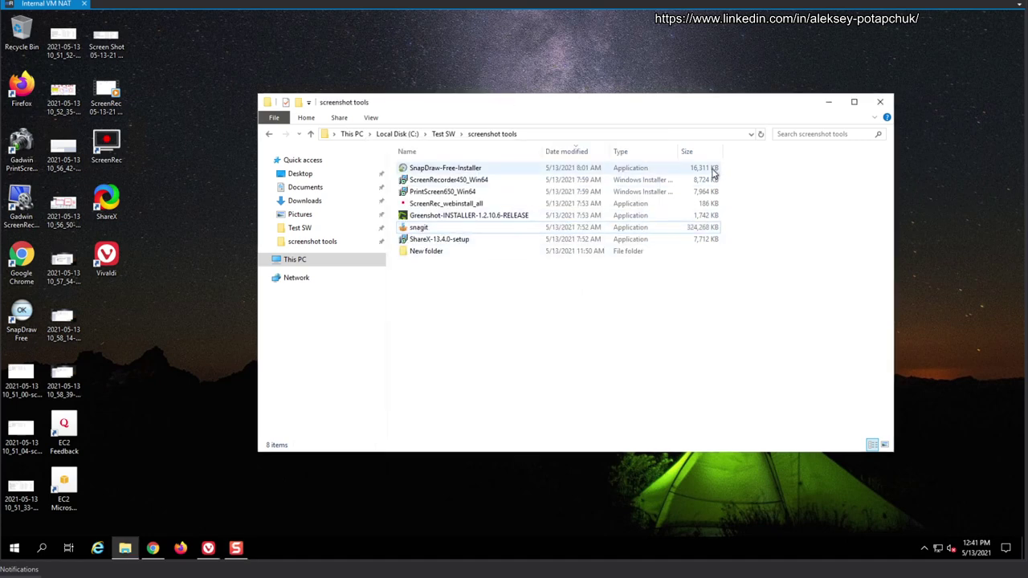
# Browse the installers in the screenshot tools folder, then run the snagit application
pyautogui.click(452, 167)
pyautogui.click(480, 180)
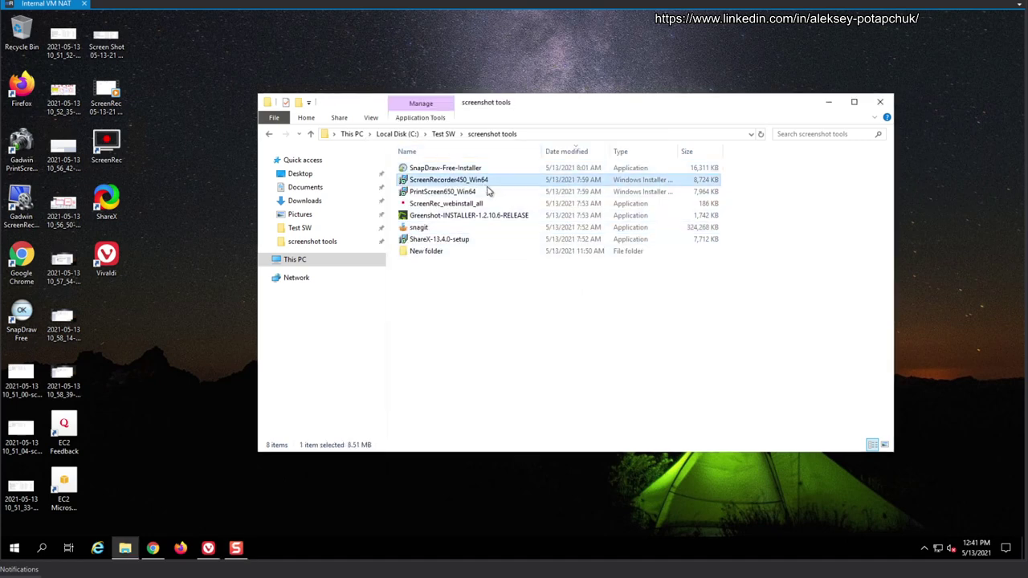
pyautogui.click(468, 193)
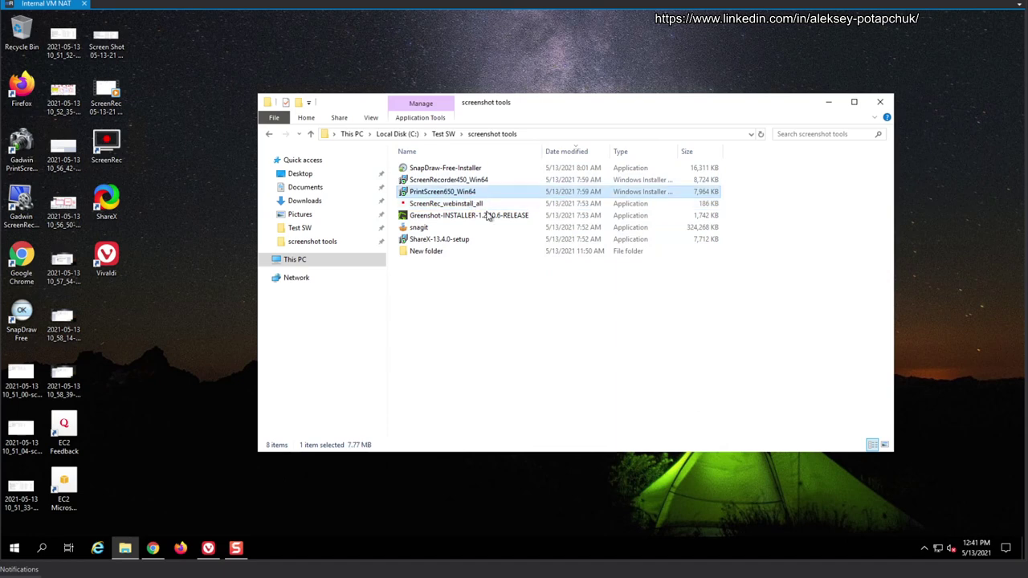
pyautogui.click(456, 217)
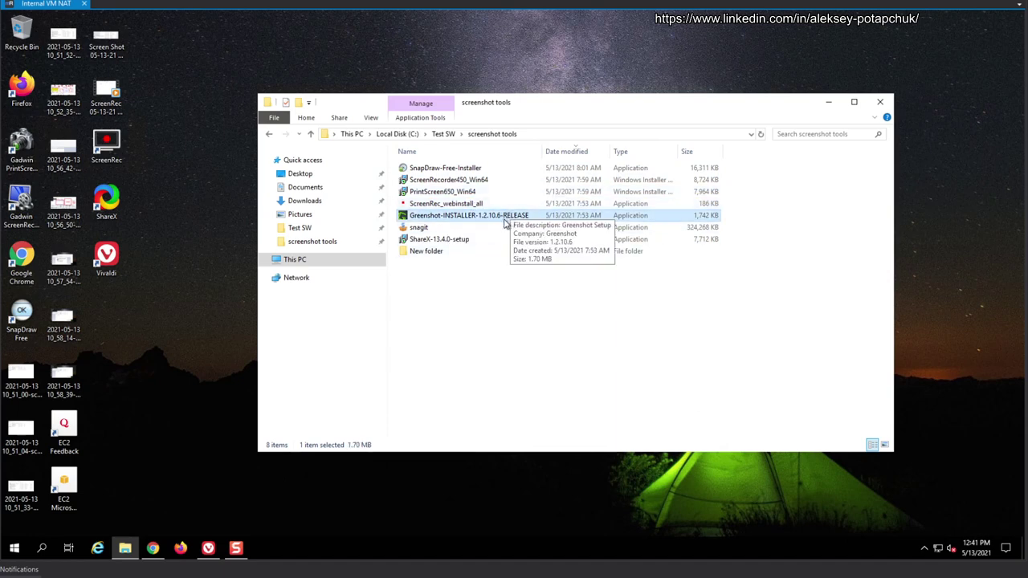
pyautogui.click(477, 295)
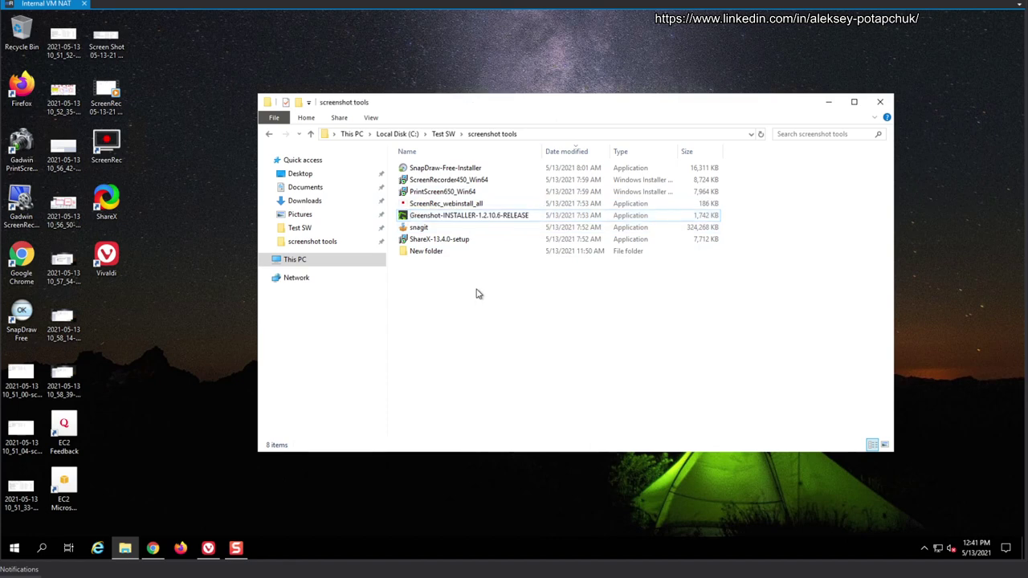
pyautogui.click(479, 216)
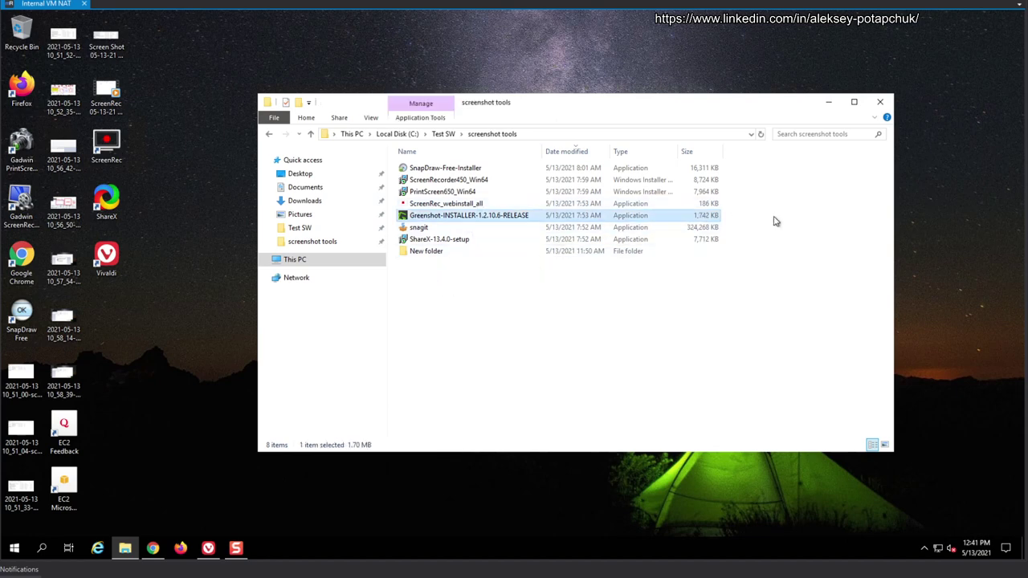
pyautogui.click(460, 239)
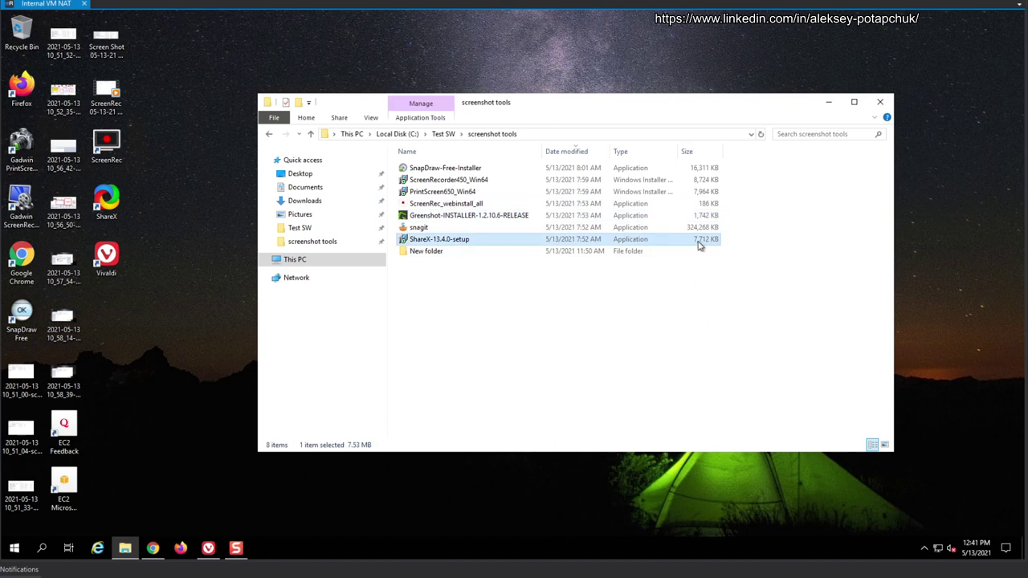
pyautogui.press('Up')
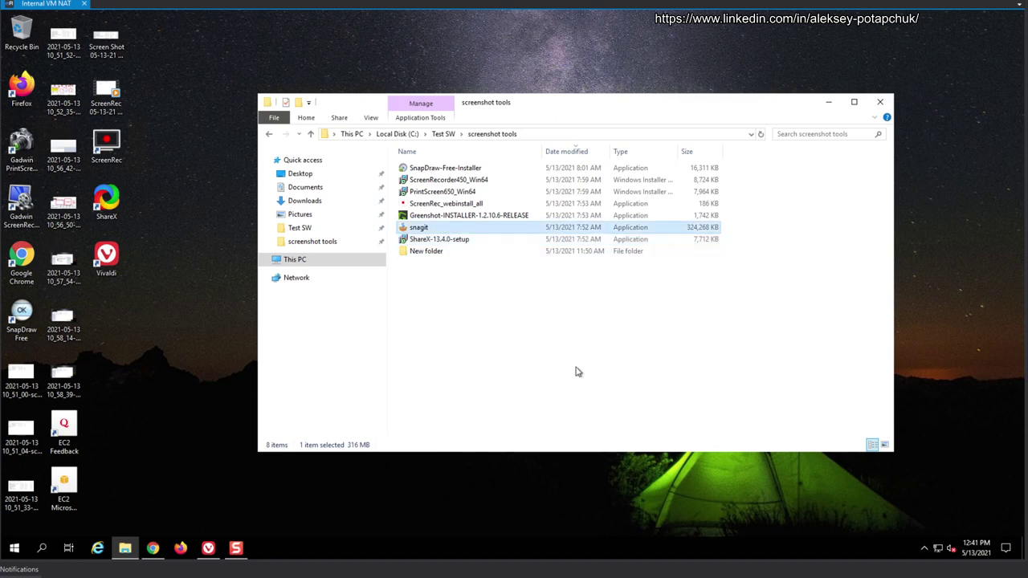
pyautogui.press('Return')
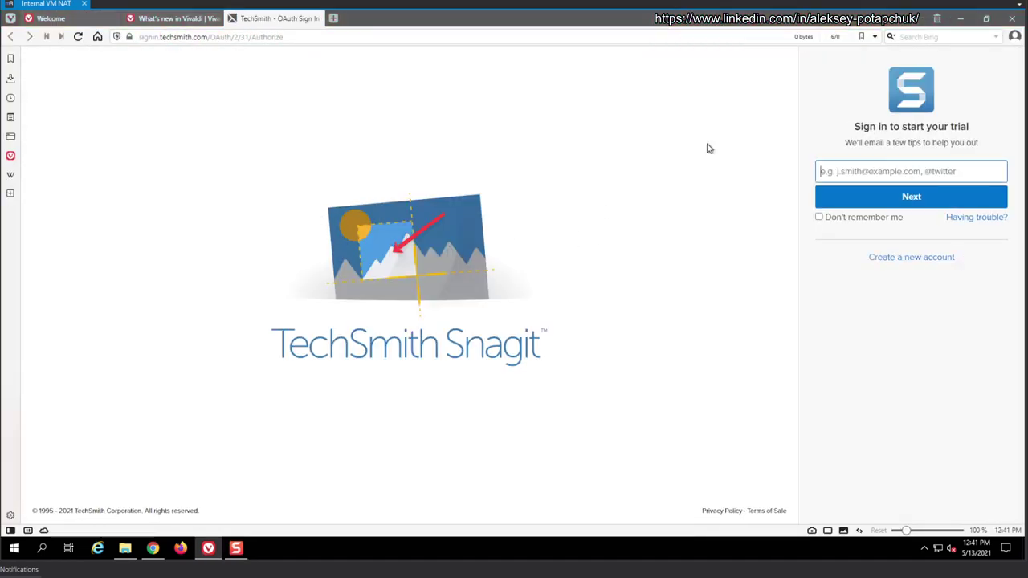
# Sign in to TechSmith with the account e-mail and close the Signed in tab
pyautogui.click(864, 174)
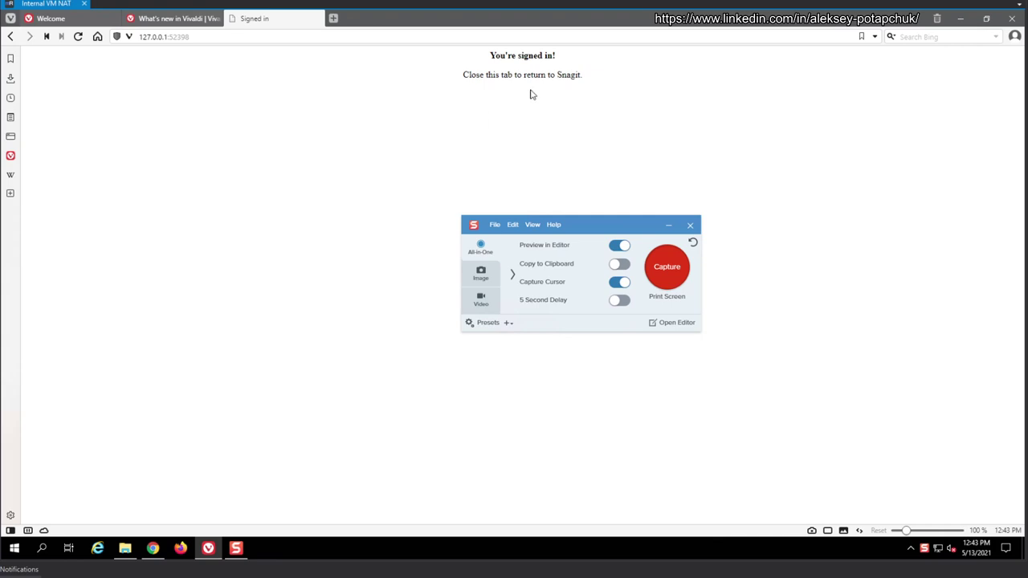
pyautogui.click(320, 22)
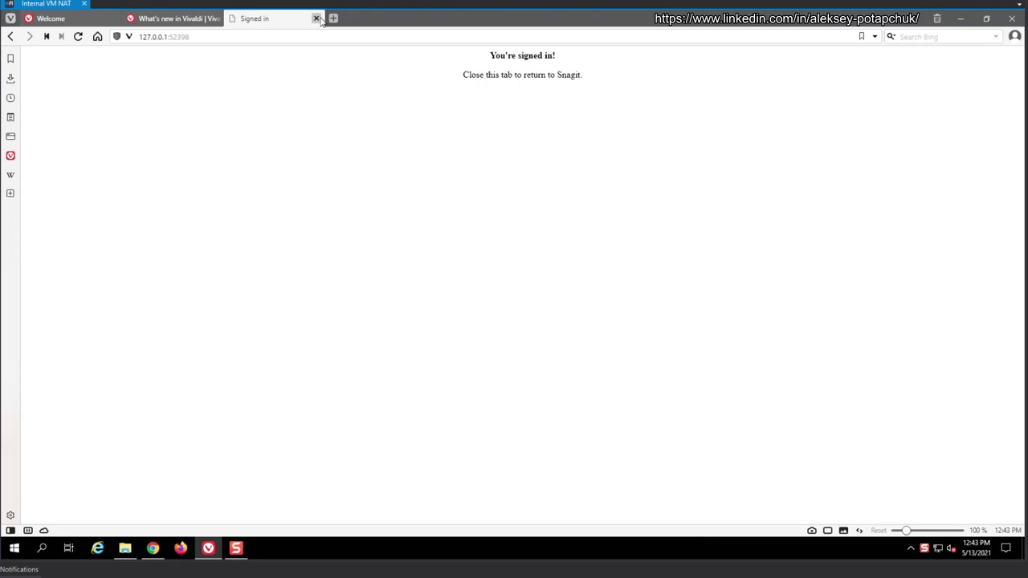
# Minimize Vivaldi and place the Snagit capture window beside the file list
pyautogui.click(961, 19)
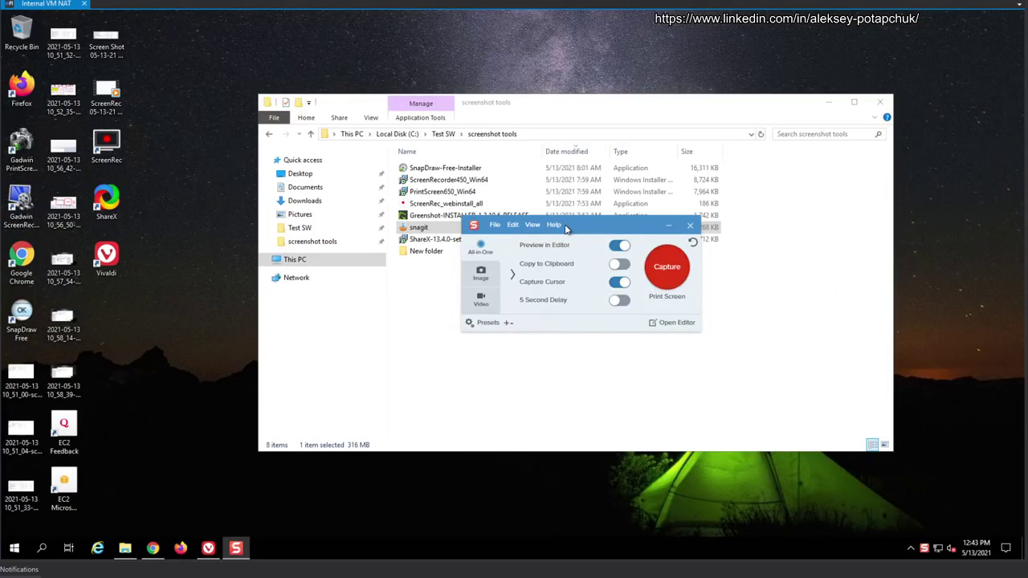
pyautogui.moveTo(596, 228); pyautogui.dragTo(193, 191)
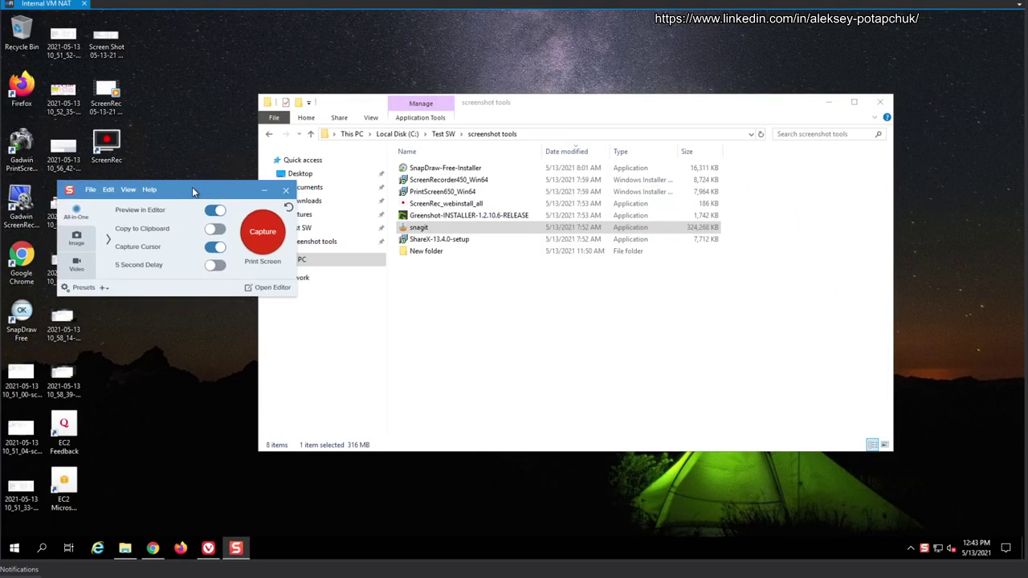
pyautogui.click(923, 547)
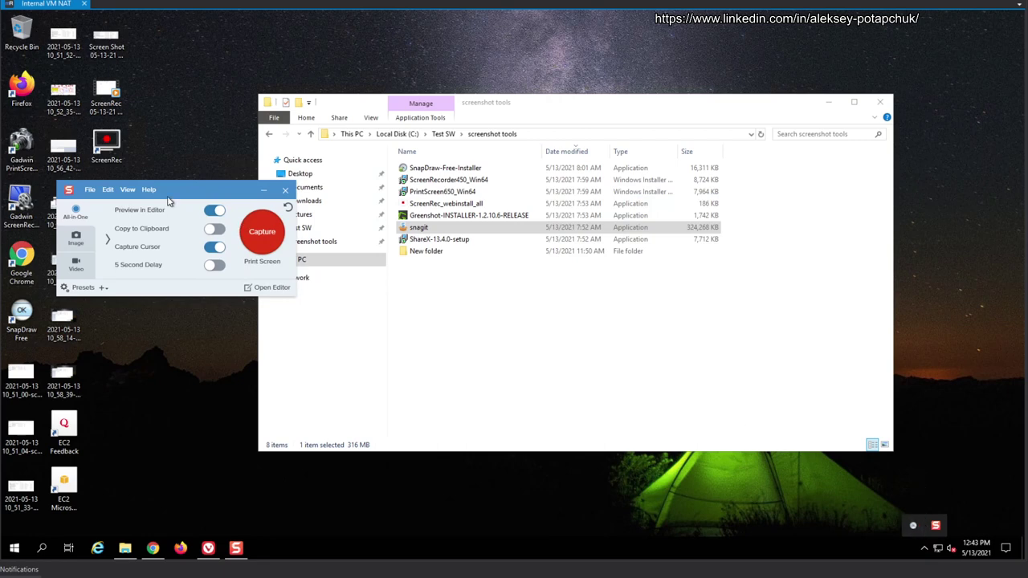
pyautogui.moveTo(169, 196); pyautogui.dragTo(260, 177)
# Open Share Preferences and review the File, Email and FTP destinations
pyautogui.click(219, 172)
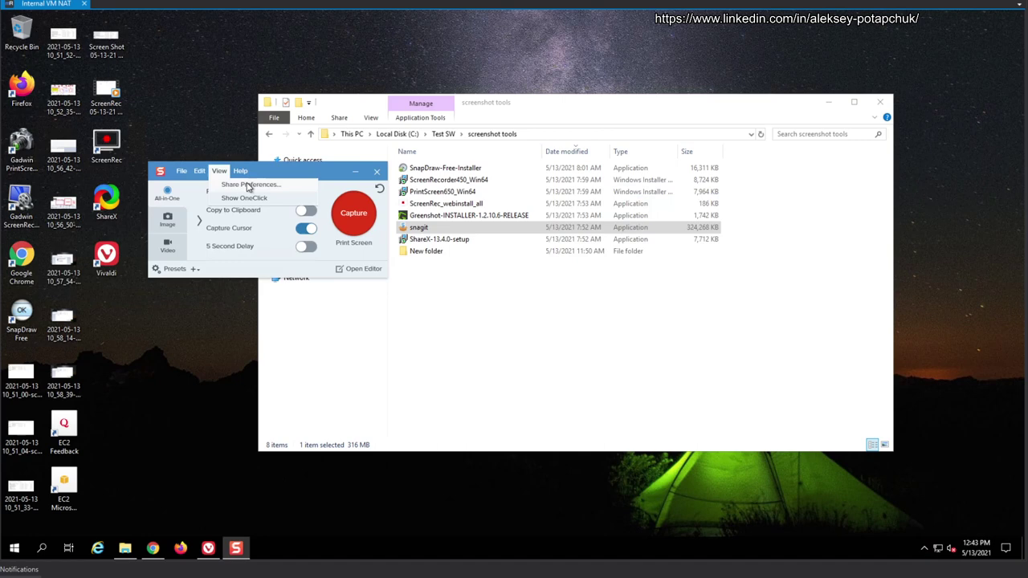
pyautogui.click(248, 187)
pyautogui.moveTo(266, 145); pyautogui.dragTo(441, 163)
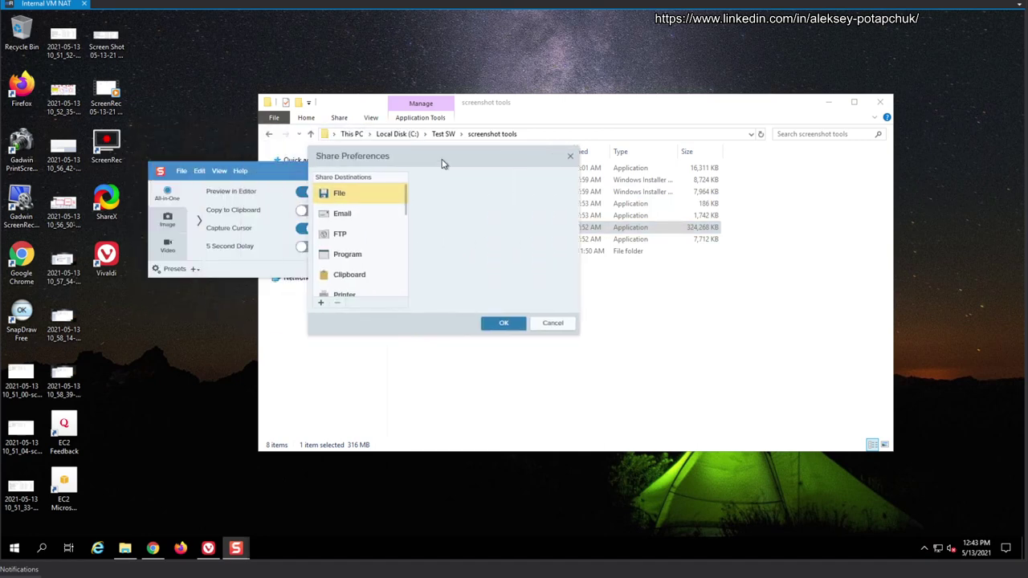
pyautogui.click(344, 214)
pyautogui.click(360, 201)
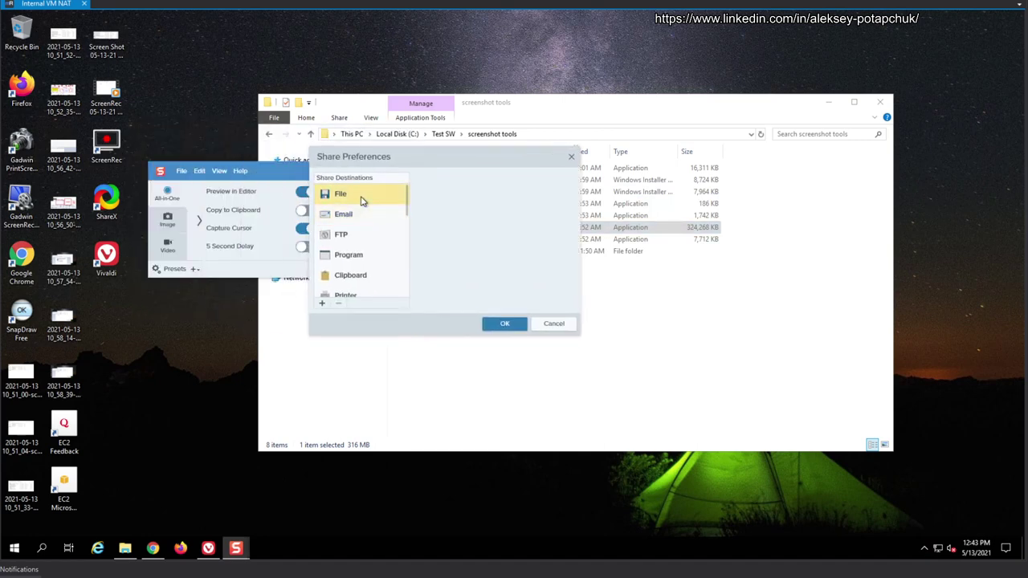
pyautogui.click(355, 220)
pyautogui.click(358, 235)
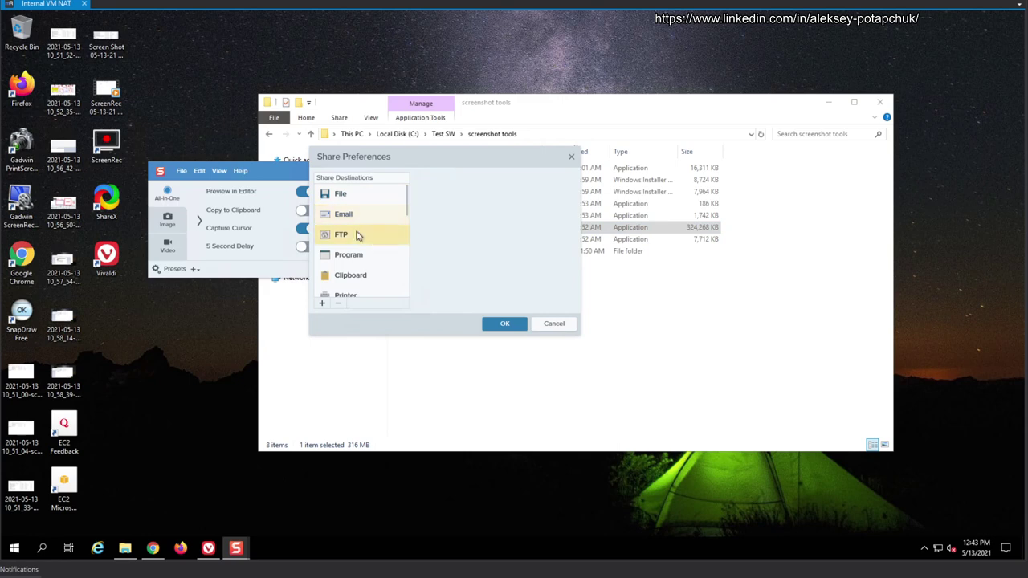
# Review the Program and Clipboard destinations, then cancel Share Preferences unchanged
pyautogui.click(366, 254)
pyautogui.click(366, 275)
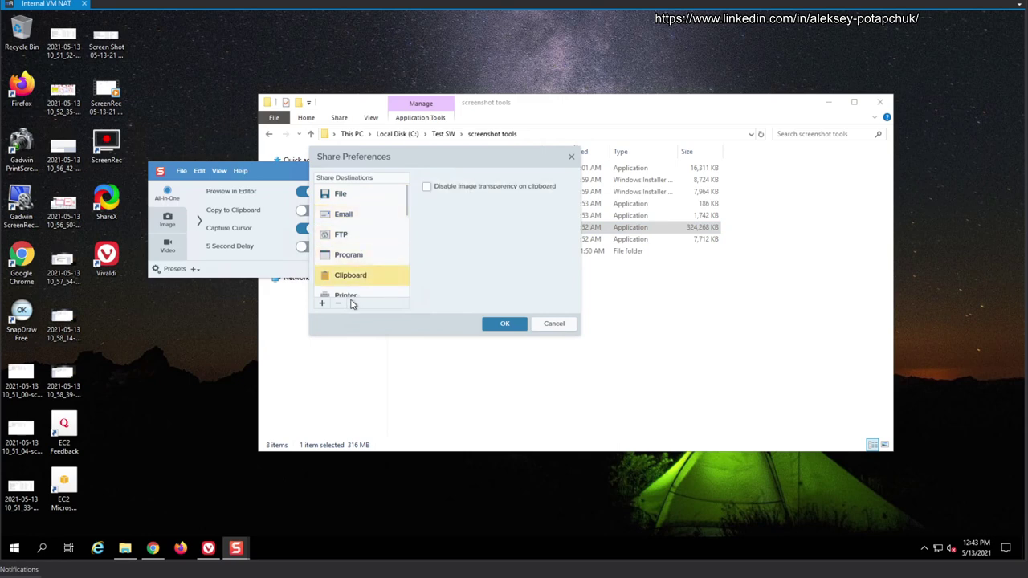
pyautogui.click(372, 255)
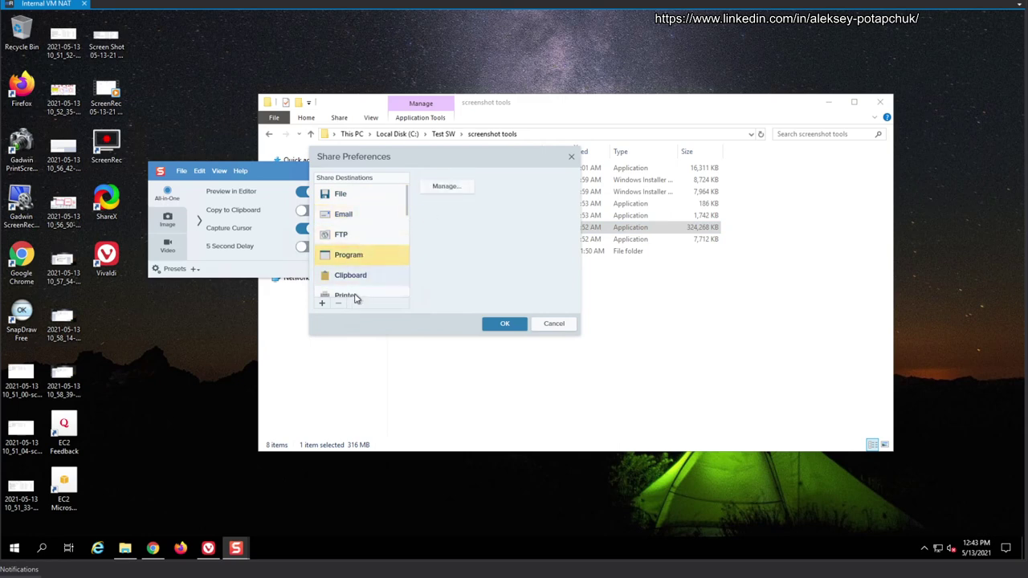
pyautogui.click(357, 276)
pyautogui.scroll(-2, 361, 252)
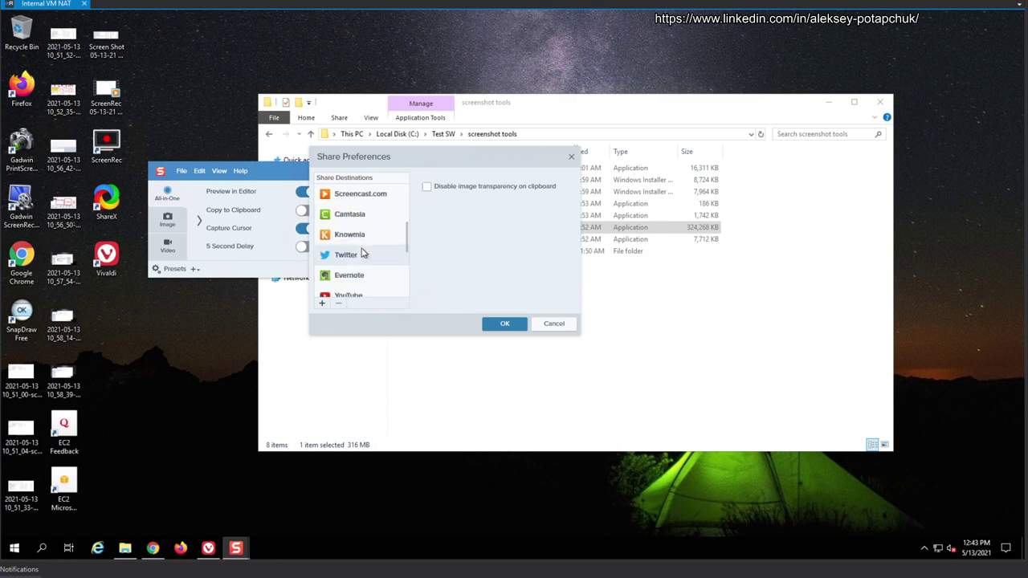
pyautogui.scroll(1, 394, 242)
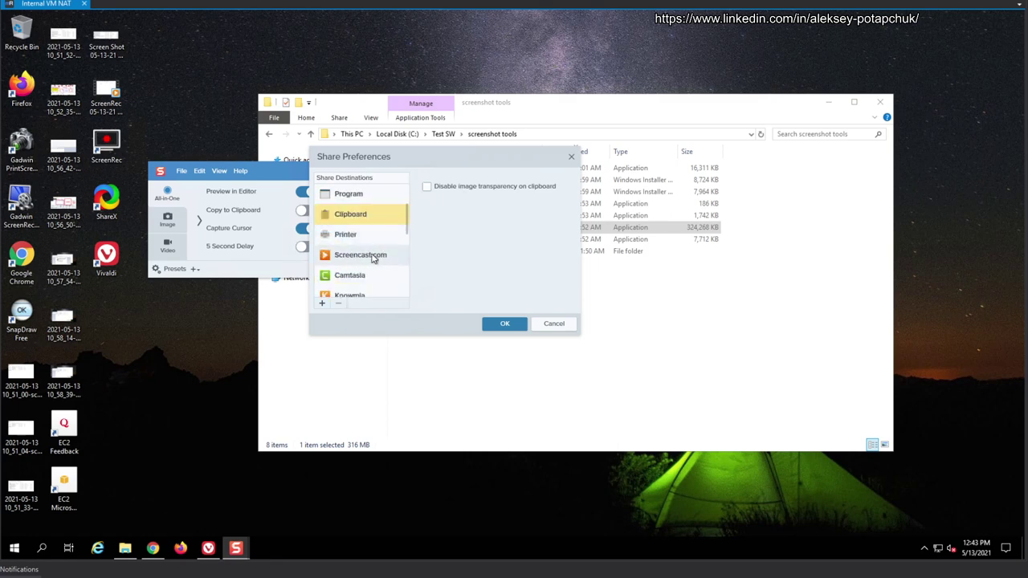
pyautogui.scroll(-4, 382, 260)
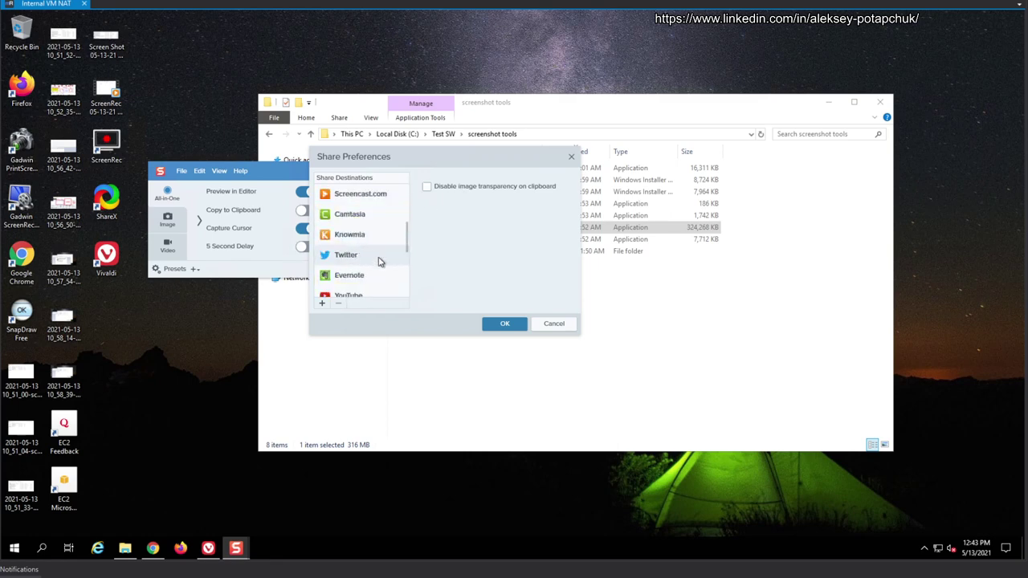
pyautogui.click(549, 325)
# Check the empty Manage Custom Program Destinations dialog and cancel it without adding programs
pyautogui.click(200, 172)
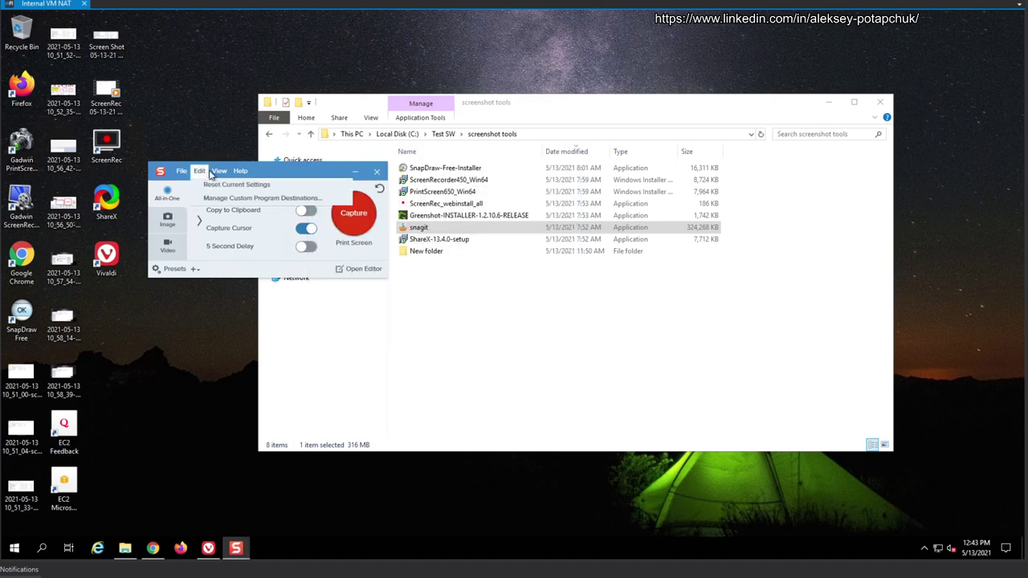
pyautogui.moveTo(231, 176)
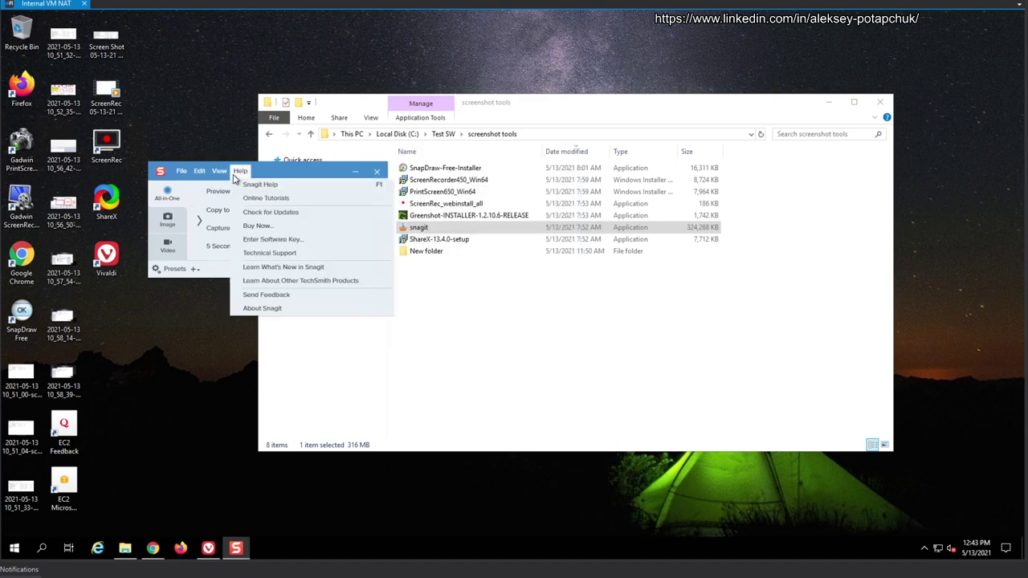
pyautogui.moveTo(192, 168)
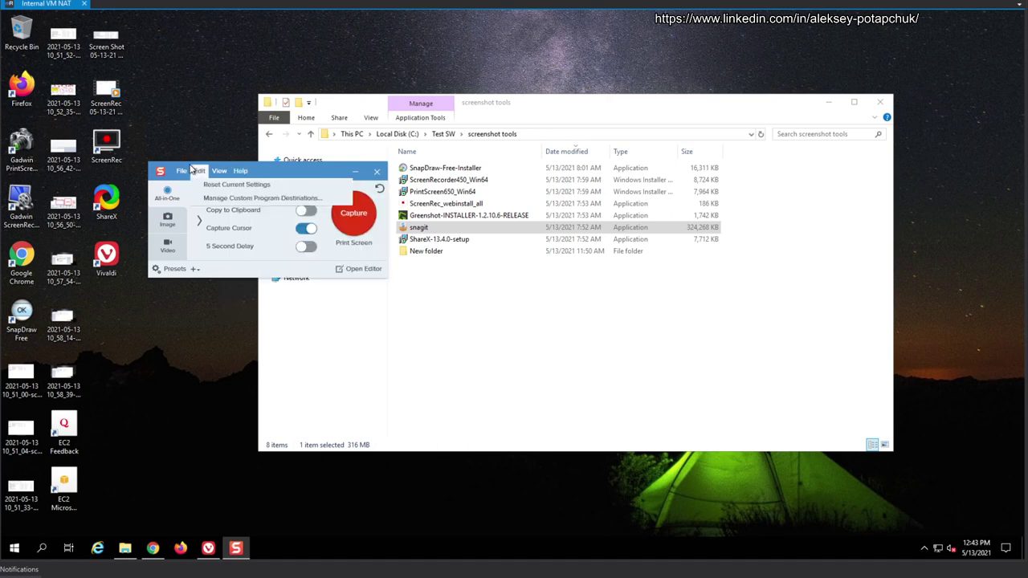
pyautogui.click(225, 198)
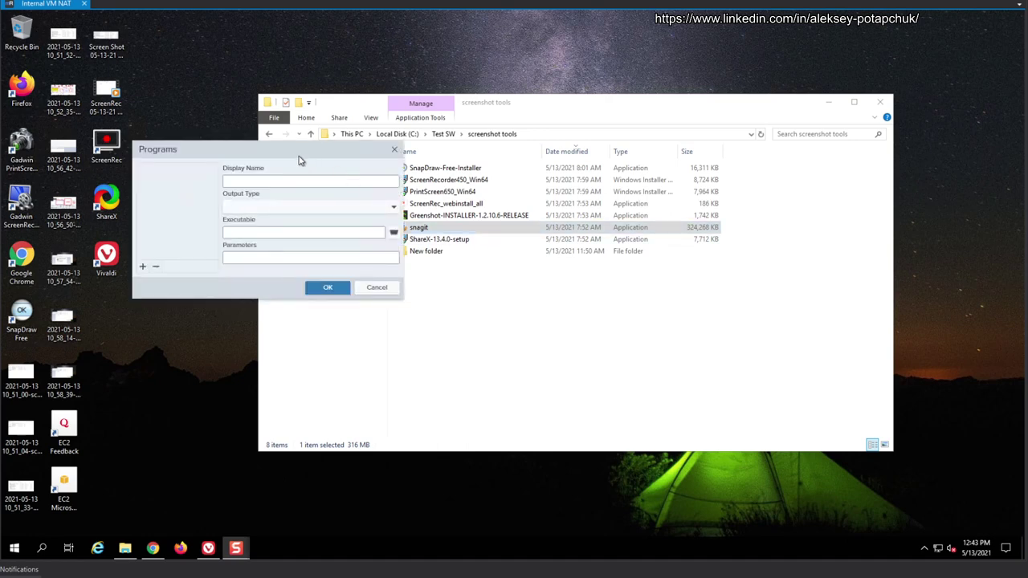
pyautogui.moveTo(299, 159); pyautogui.dragTo(408, 186)
pyautogui.click(480, 316)
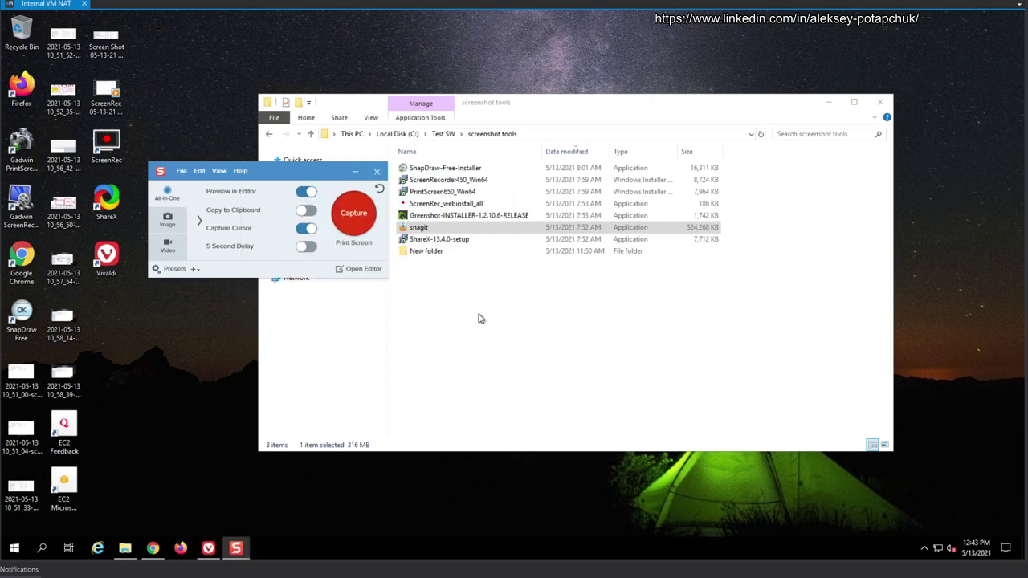
pyautogui.click(182, 173)
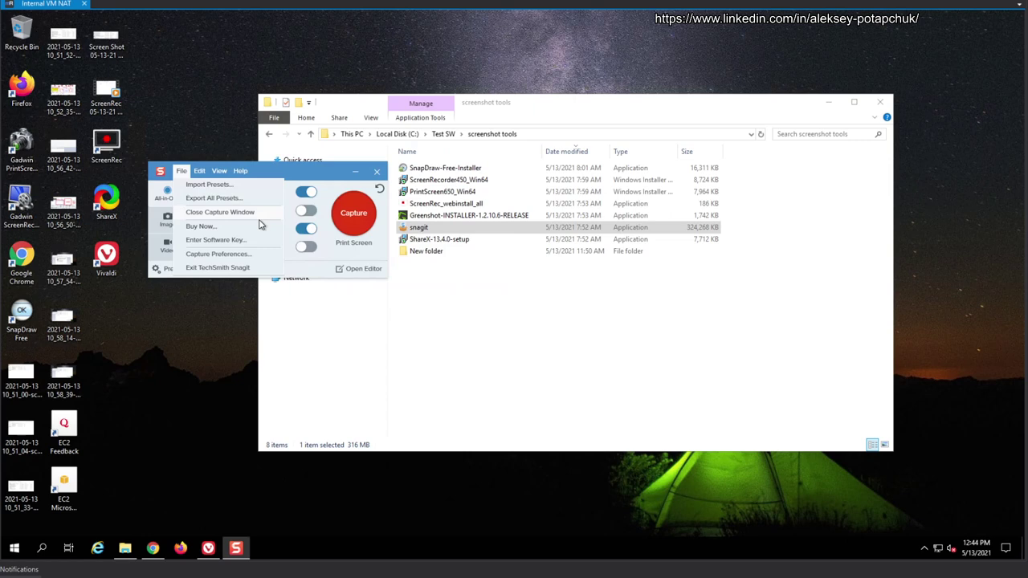
# In Capture Preferences, keep the standard capture window and the Light theme
pyautogui.click(245, 256)
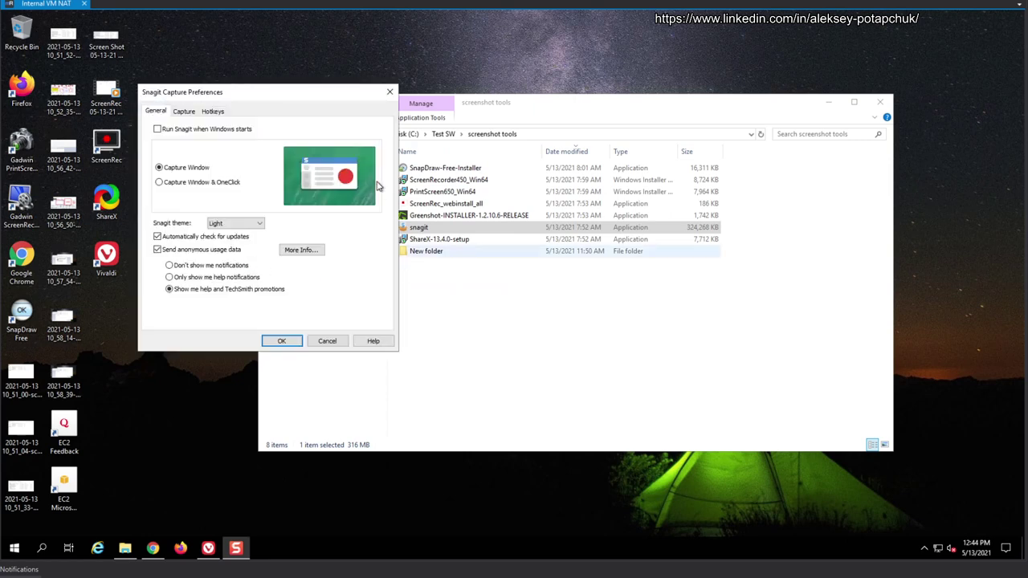
pyautogui.moveTo(289, 96); pyautogui.dragTo(663, 172)
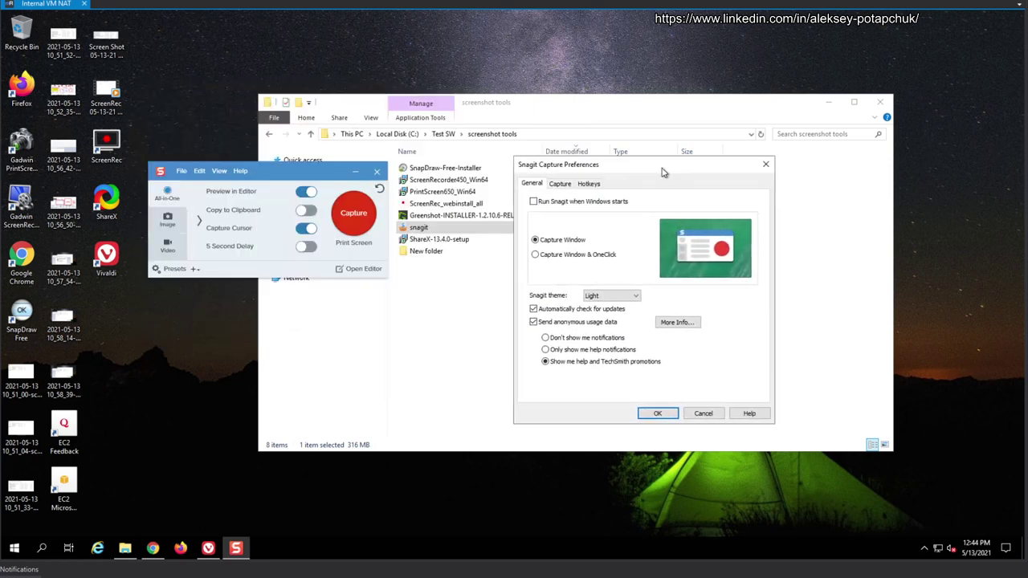
pyautogui.click(595, 257)
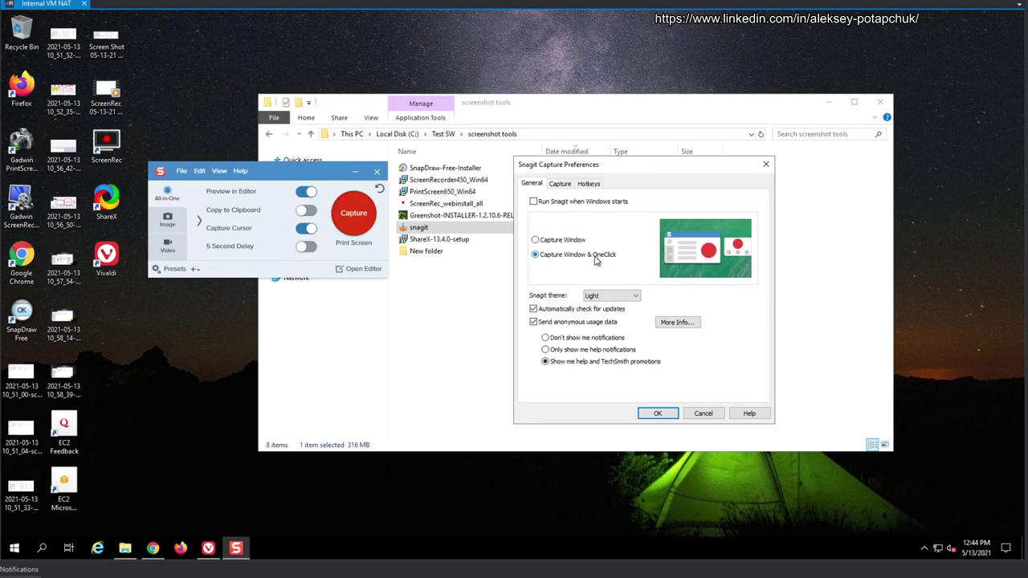
pyautogui.click(579, 241)
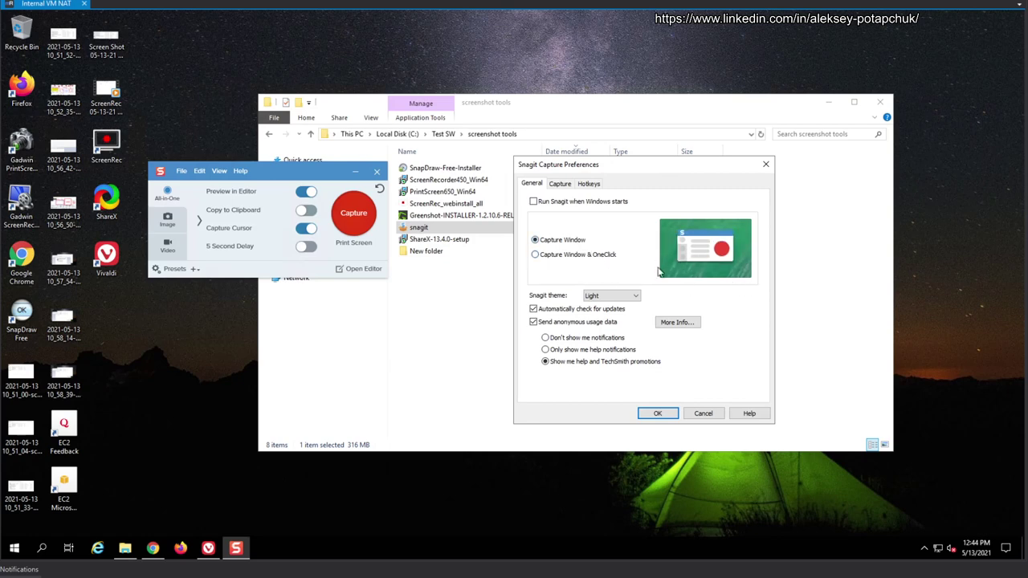
pyautogui.click(637, 297)
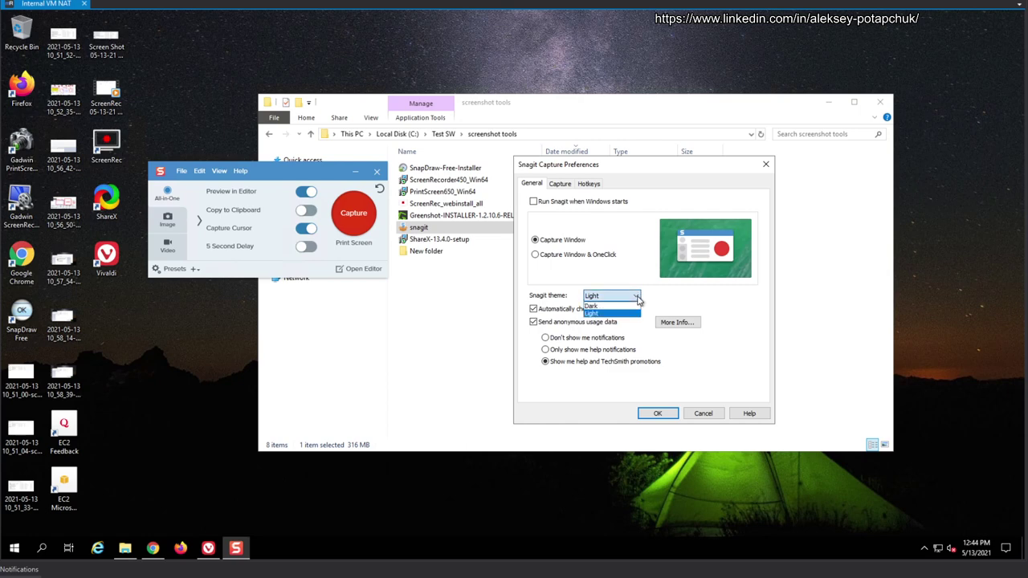
pyautogui.click(638, 299)
# Uncheck 'Automatically check for updates' and 'Send anonymous usage data'
pyautogui.click(606, 309)
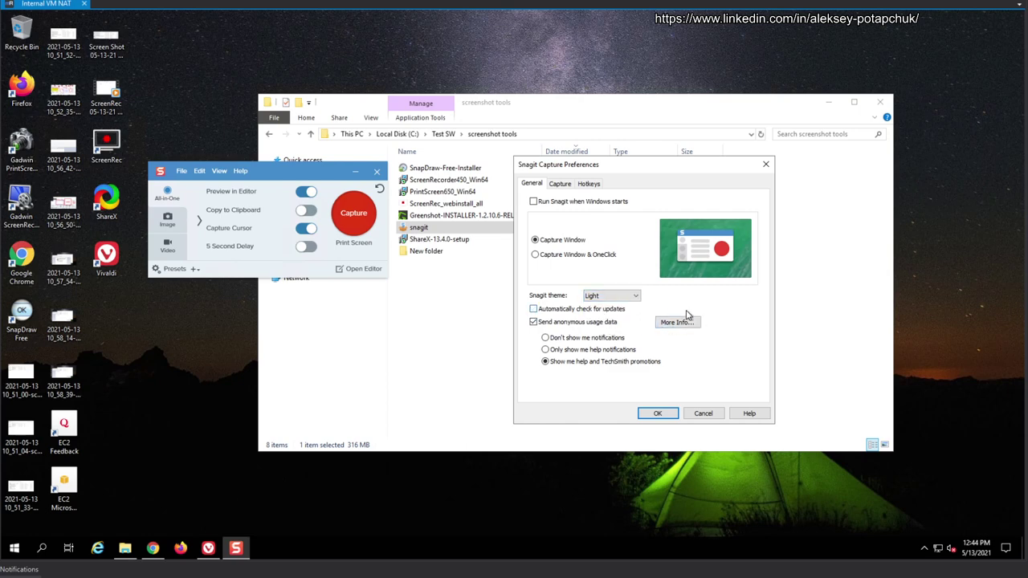
pyautogui.click(603, 322)
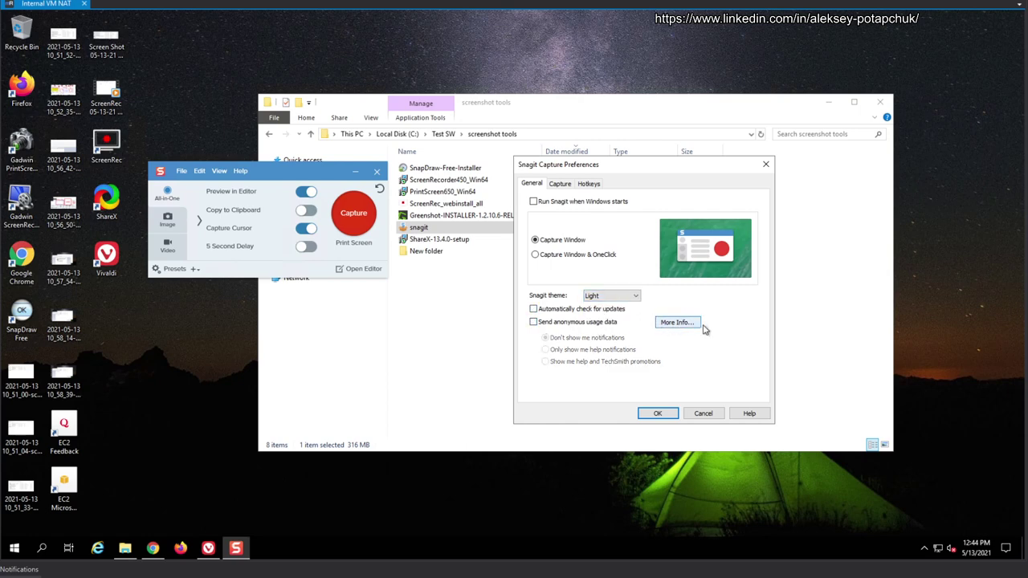
pyautogui.click(562, 185)
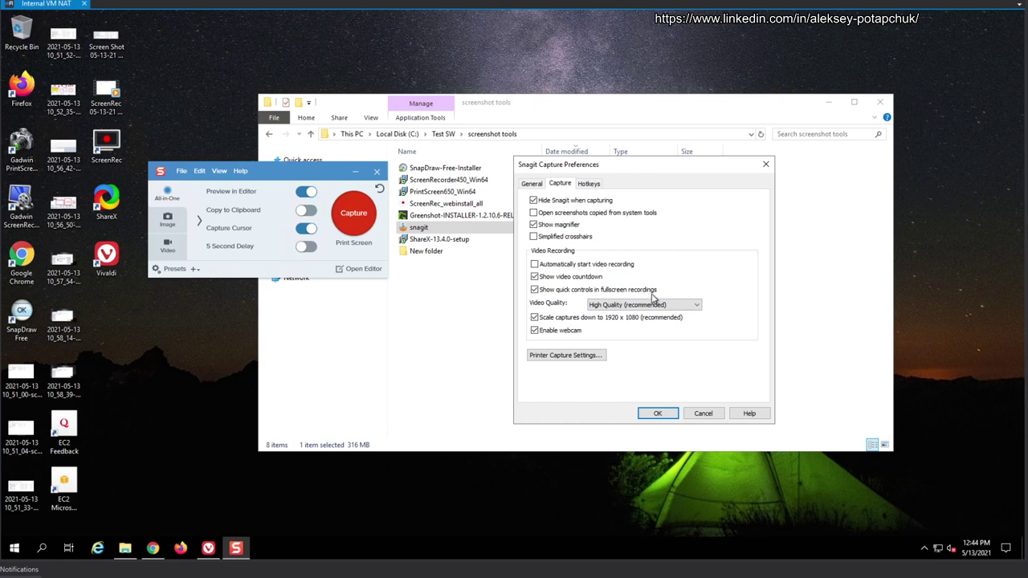
# Leave Video Quality at High Quality (recommended) and switch to the Hotkeys page
pyautogui.click(682, 306)
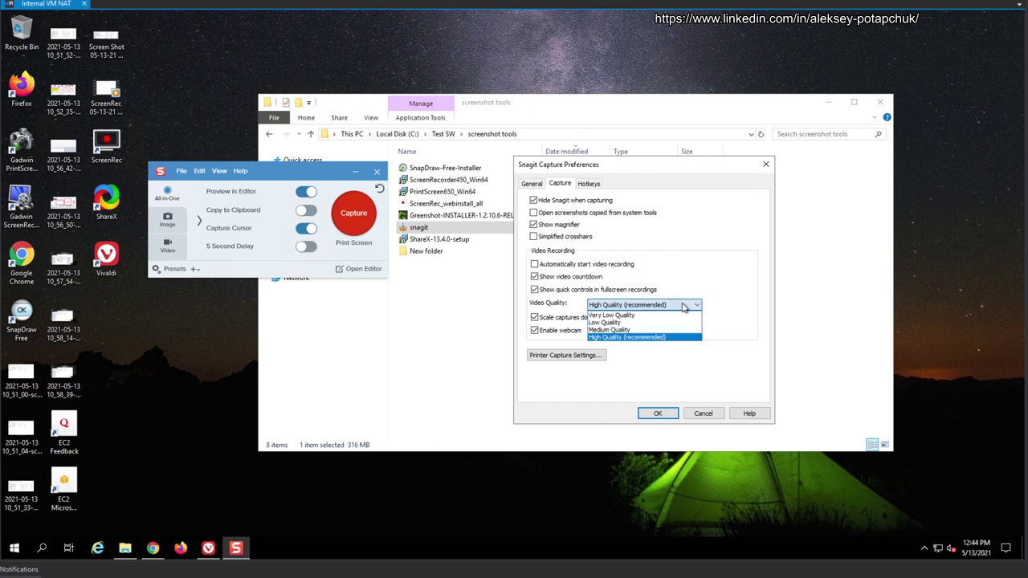
pyautogui.click(684, 308)
pyautogui.click(682, 306)
pyautogui.click(683, 305)
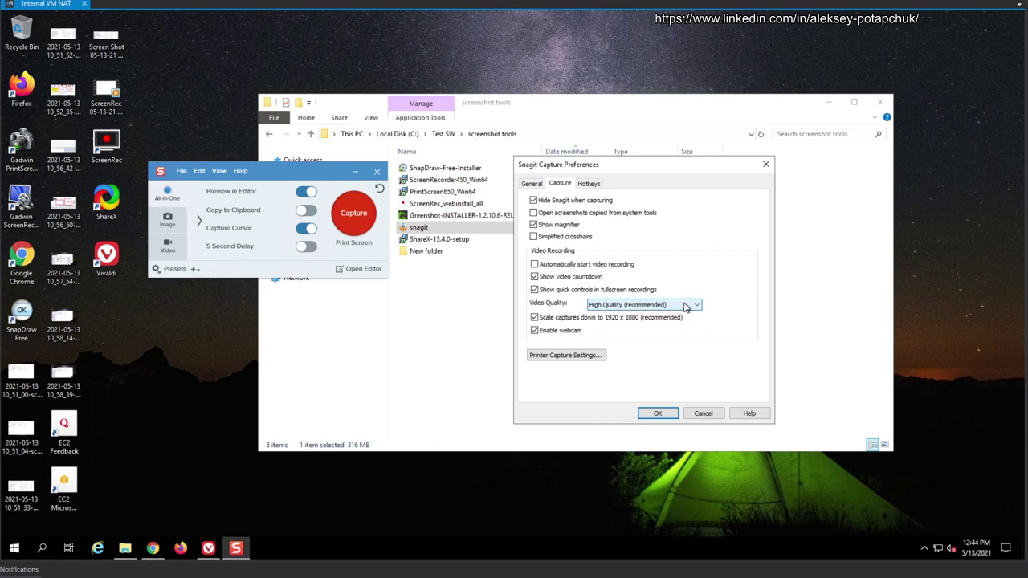
pyautogui.click(644, 322)
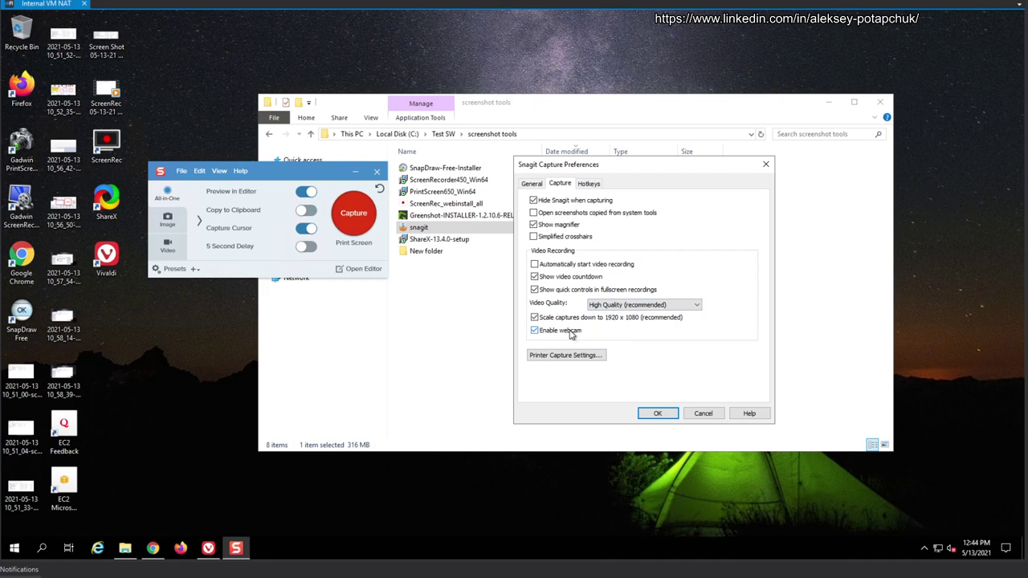
pyautogui.click(593, 183)
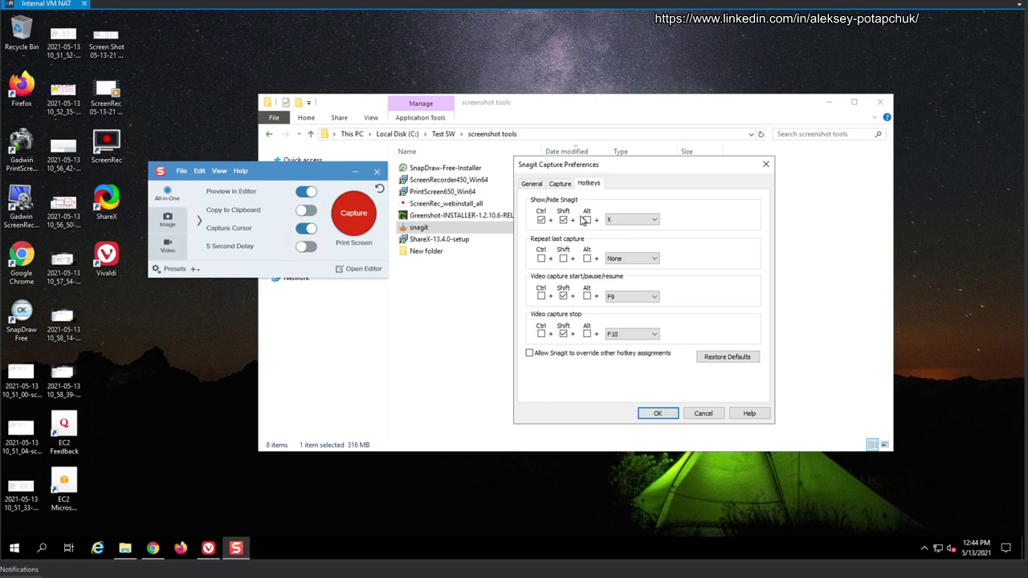
# Set the video start/pause/resume hotkey to Shift+Alt+2
pyautogui.click(614, 260)
pyautogui.click(637, 260)
pyautogui.click(630, 298)
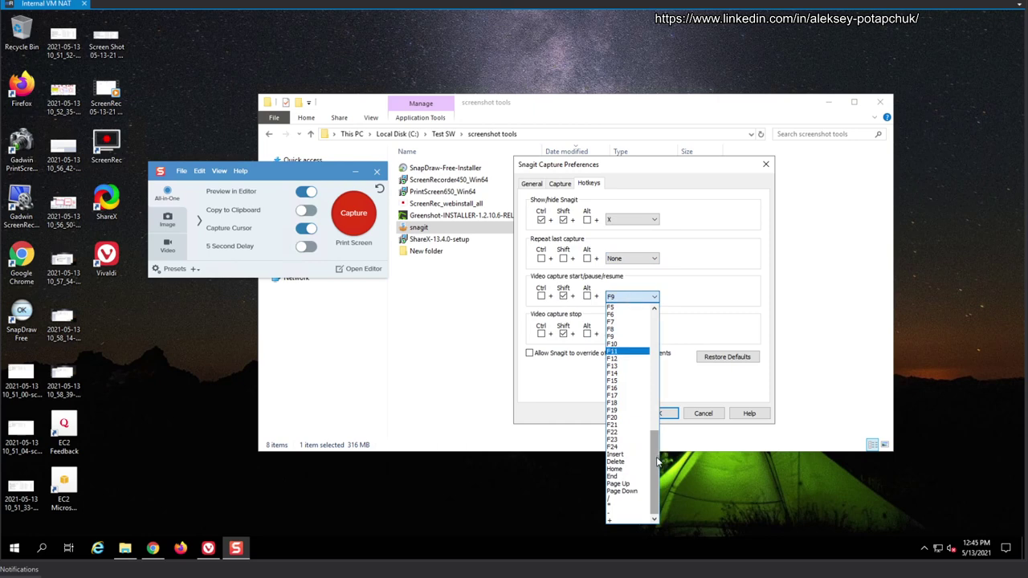
pyautogui.moveTo(656, 462); pyautogui.dragTo(651, 318)
pyautogui.moveTo(650, 371); pyautogui.dragTo(651, 419)
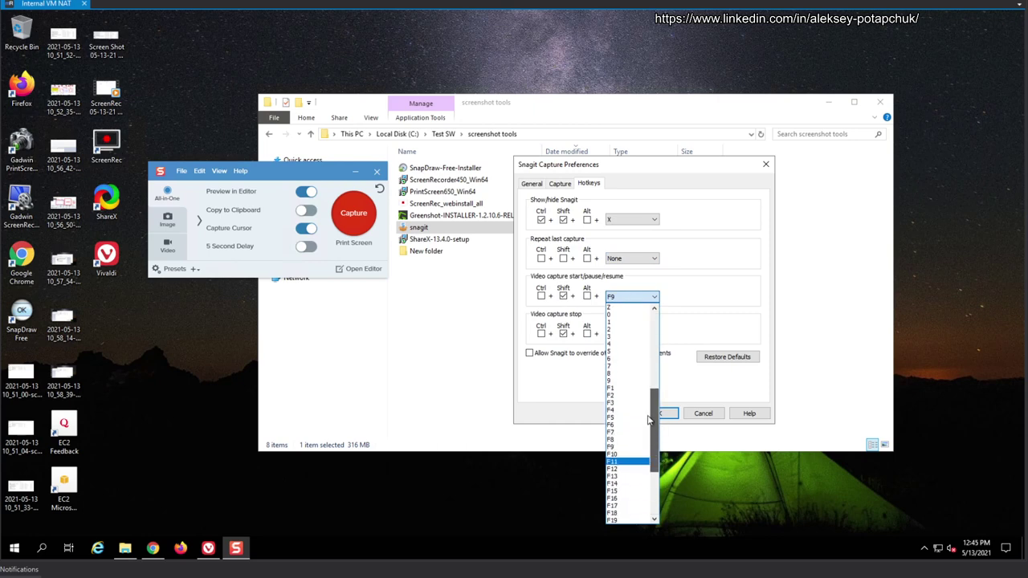
pyautogui.click(618, 329)
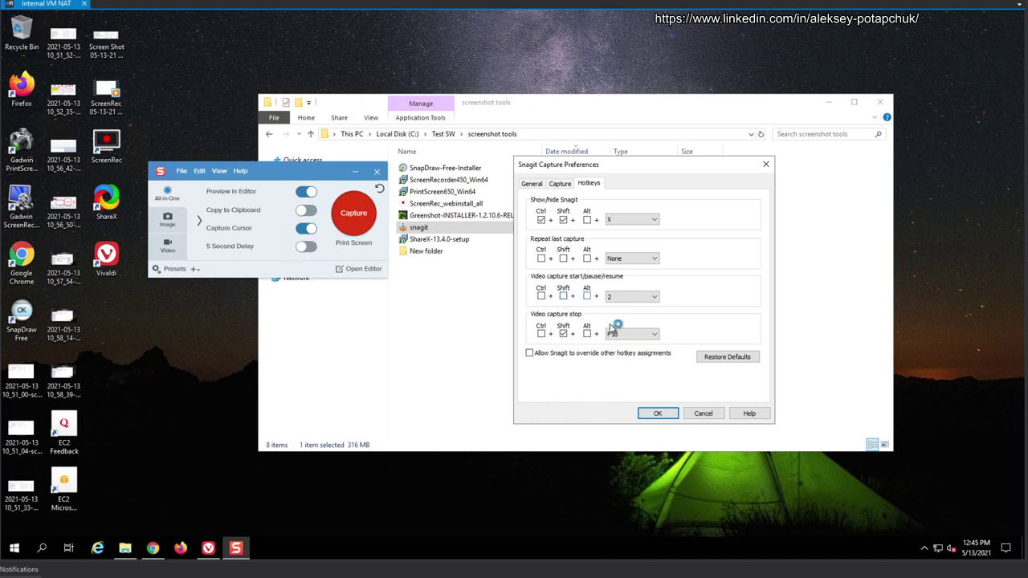
pyautogui.click(587, 296)
# Set the video stop hotkey to Shift+2 and save the preferences
pyautogui.click(639, 334)
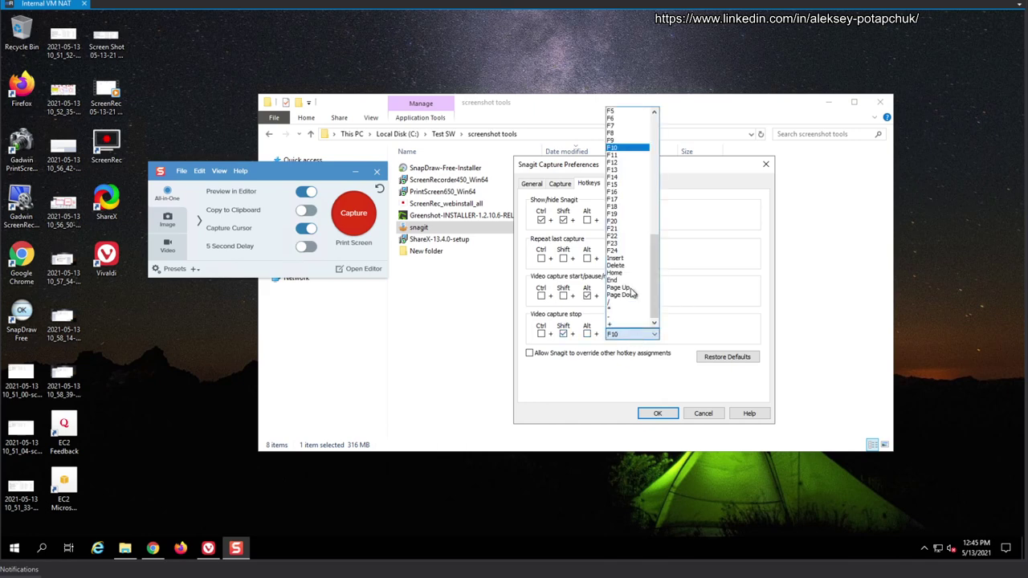
pyautogui.scroll(4, 654, 264)
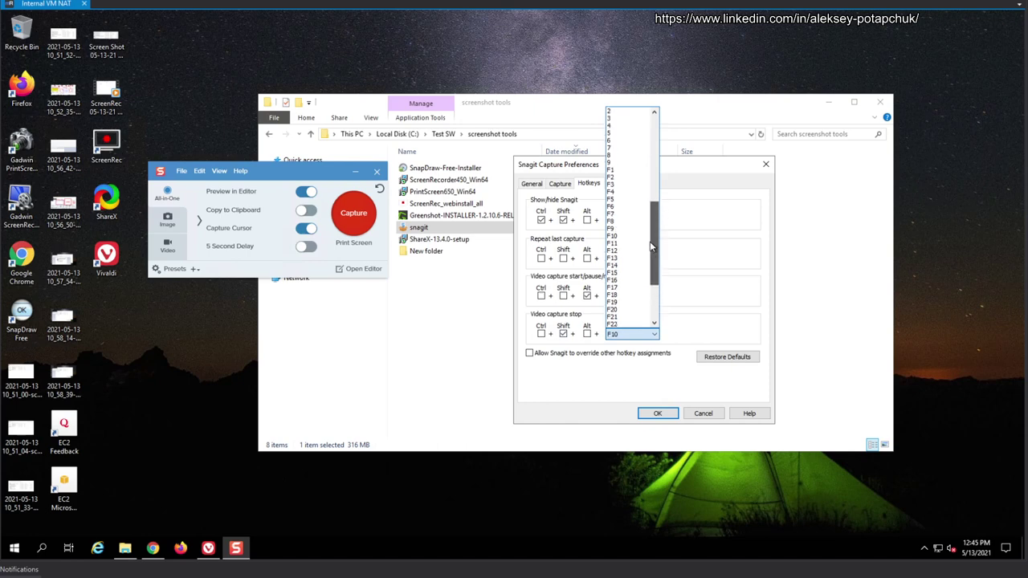
pyautogui.click(614, 112)
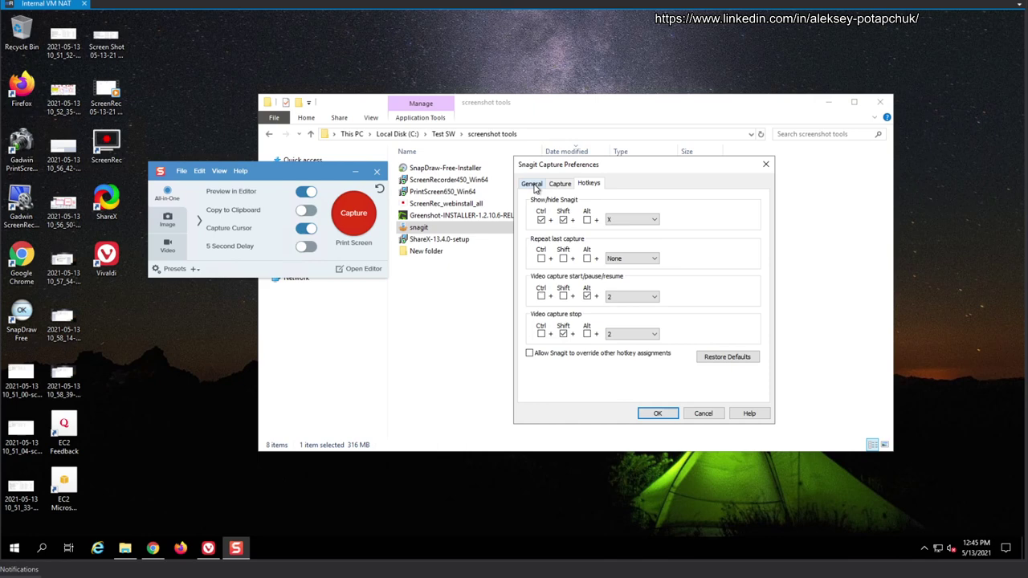
pyautogui.click(559, 183)
pyautogui.click(582, 183)
pyautogui.click(533, 183)
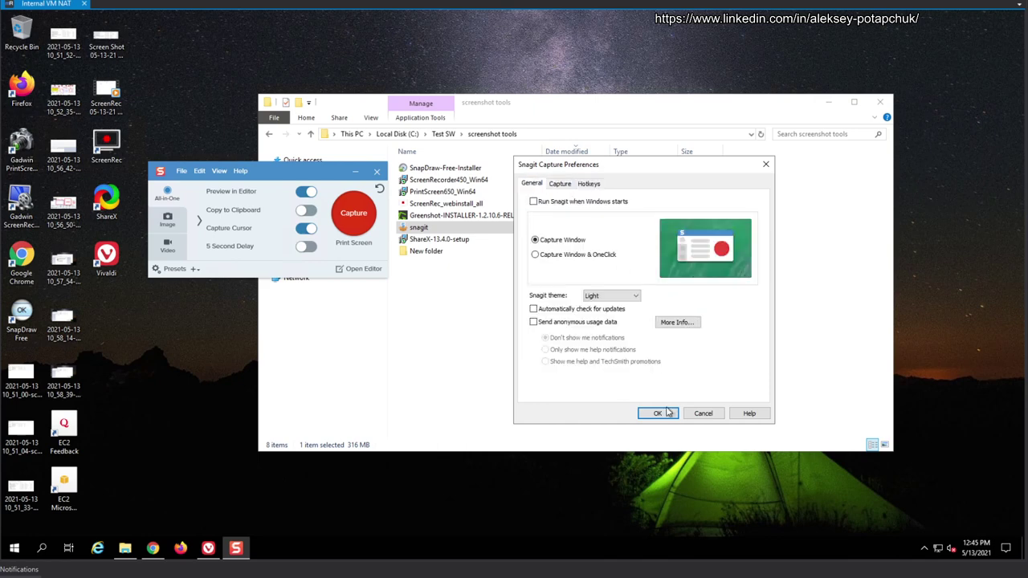
pyautogui.click(657, 413)
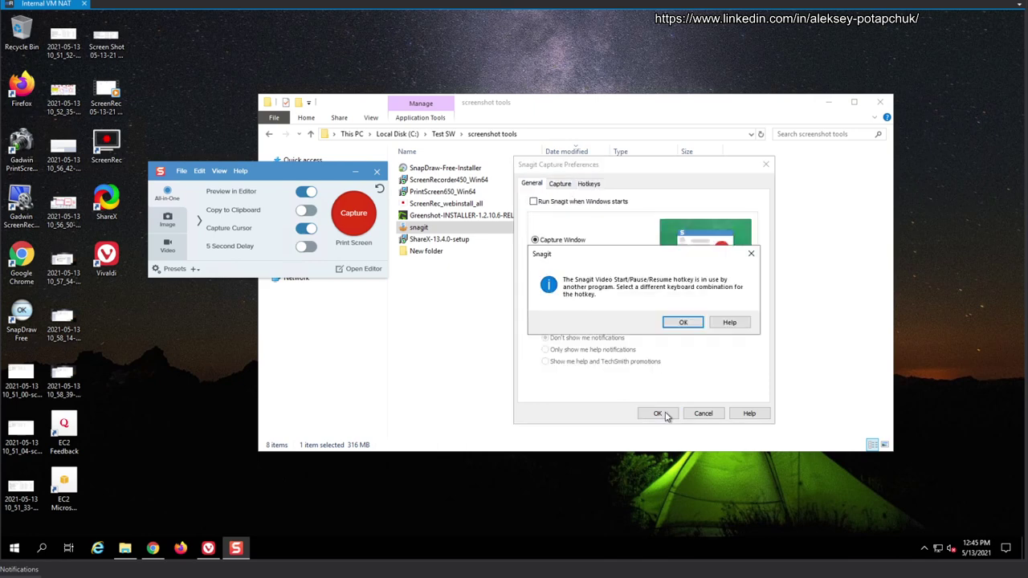
# Dismiss the hotkey conflict warning, quit SnapDraw from the tray, and save again
pyautogui.click(684, 322)
pyautogui.click(924, 548)
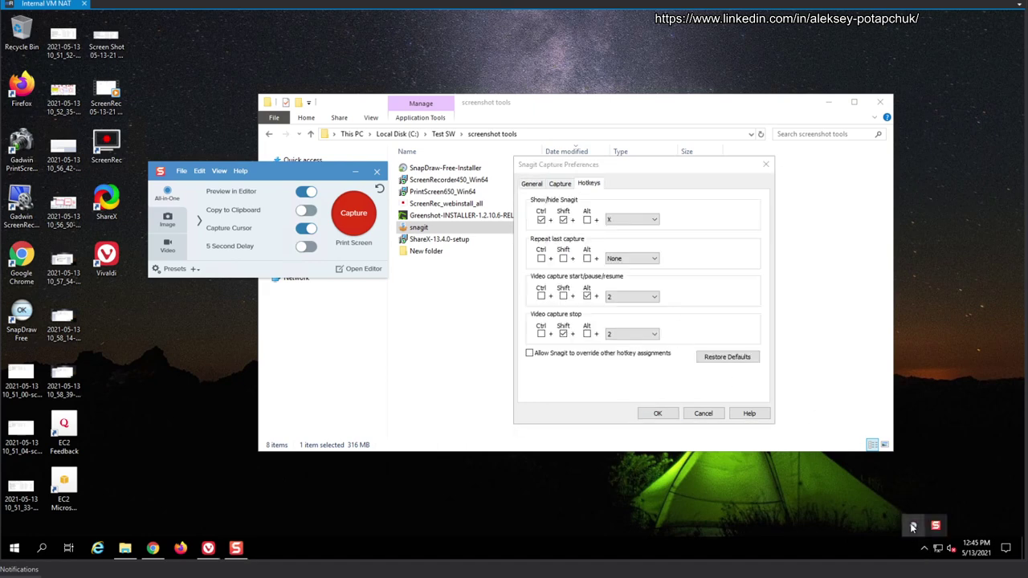
pyautogui.rightClick(913, 526)
pyautogui.click(896, 514)
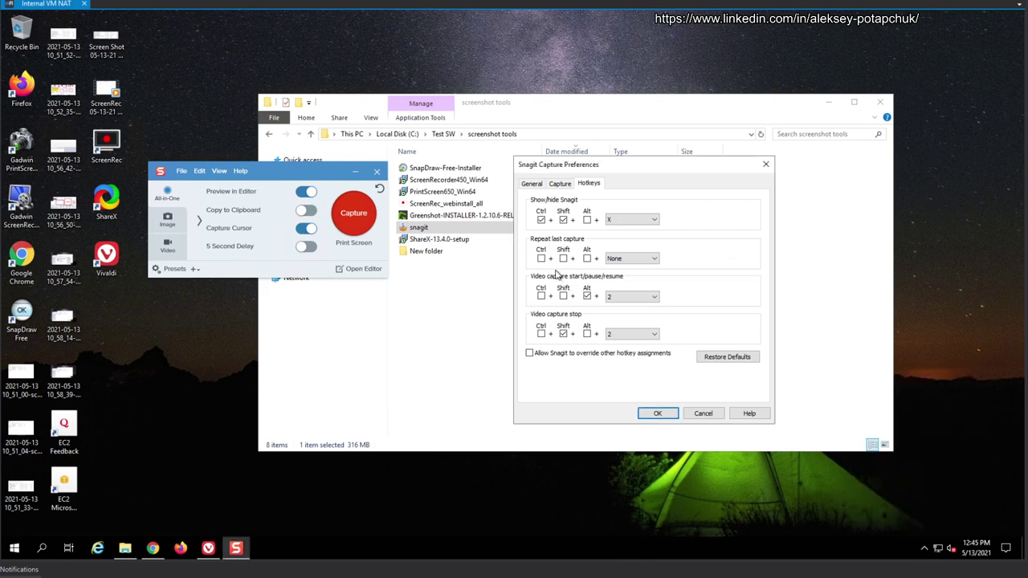
pyautogui.click(663, 412)
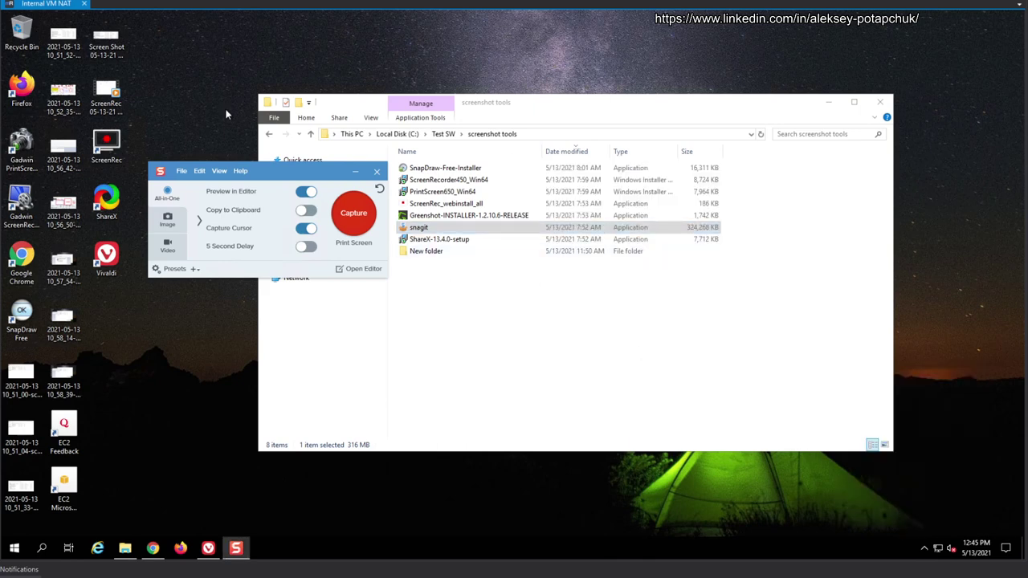
# Apply the Grab Text capture preset
pyautogui.moveTo(273, 178); pyautogui.dragTo(446, 150)
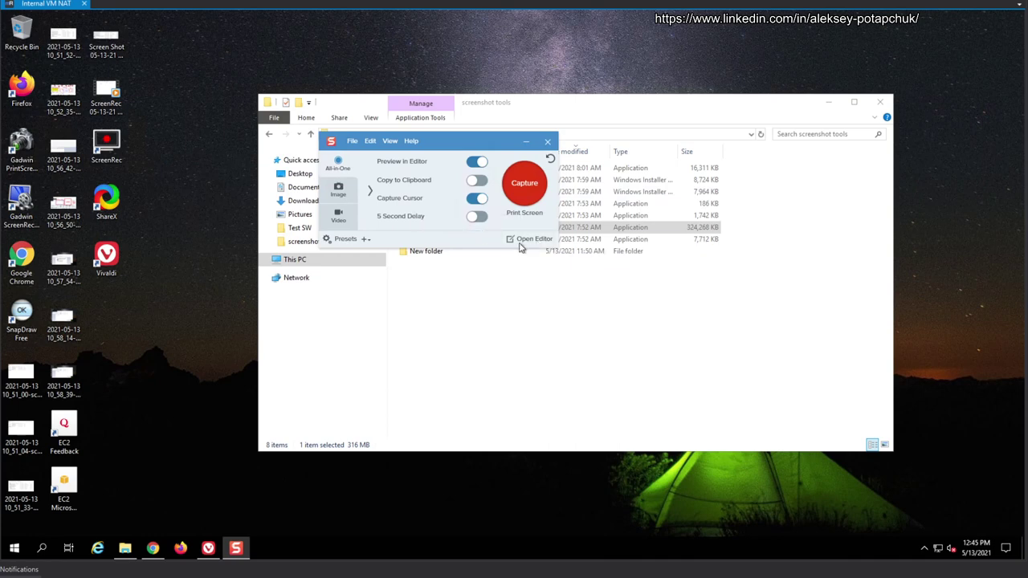
pyautogui.click(344, 240)
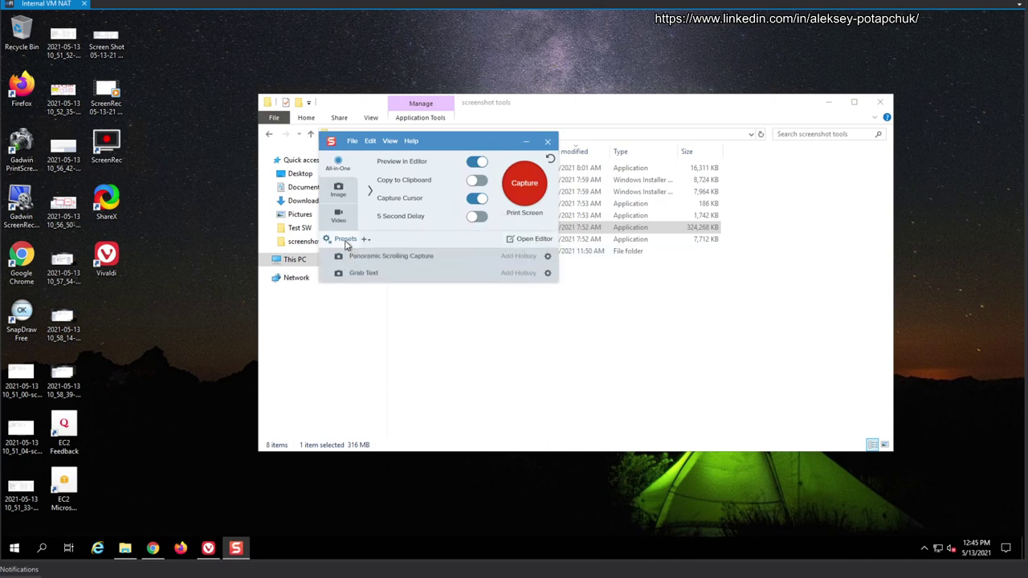
pyautogui.moveTo(441, 257)
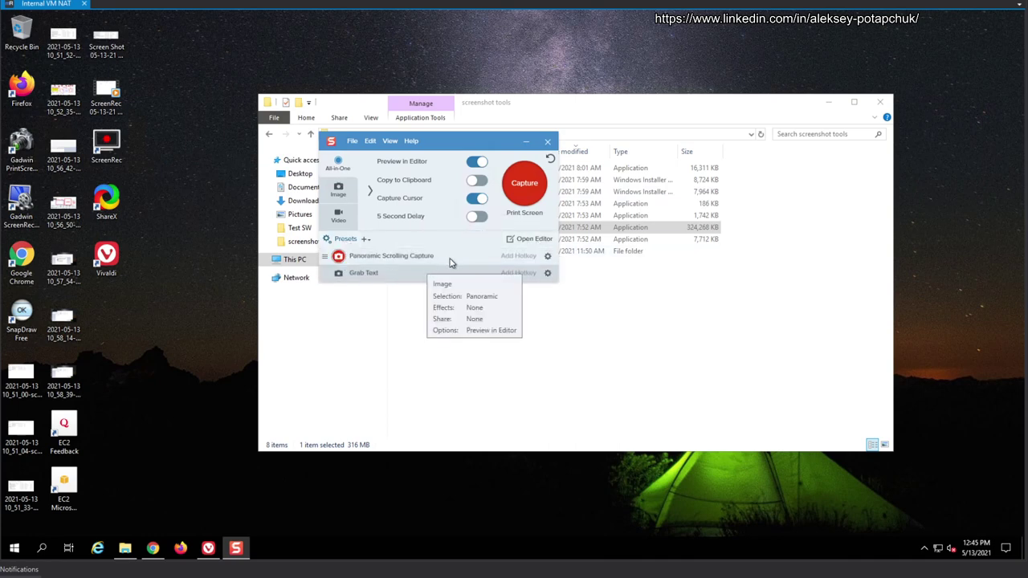
pyautogui.moveTo(437, 277)
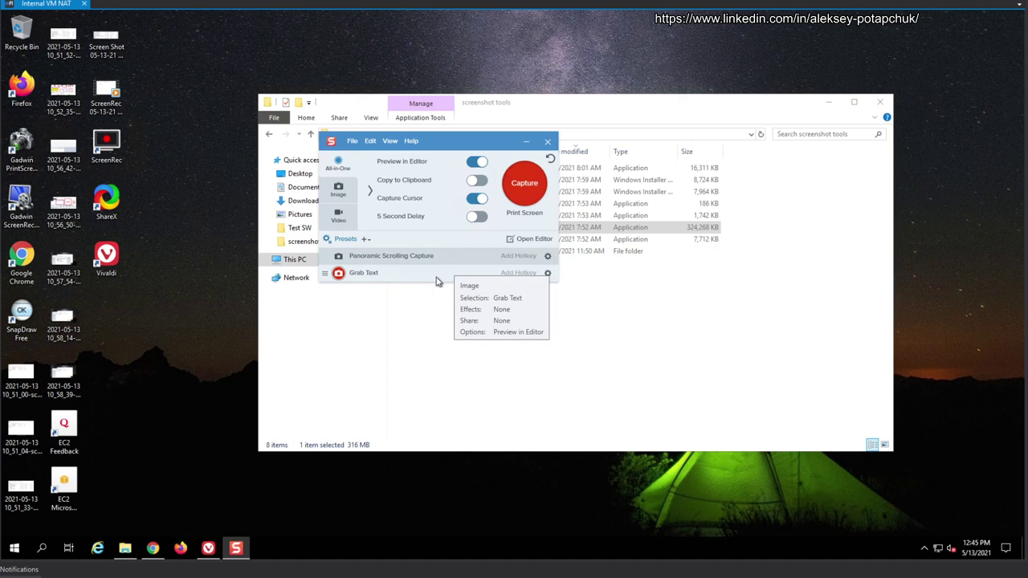
pyautogui.click(438, 277)
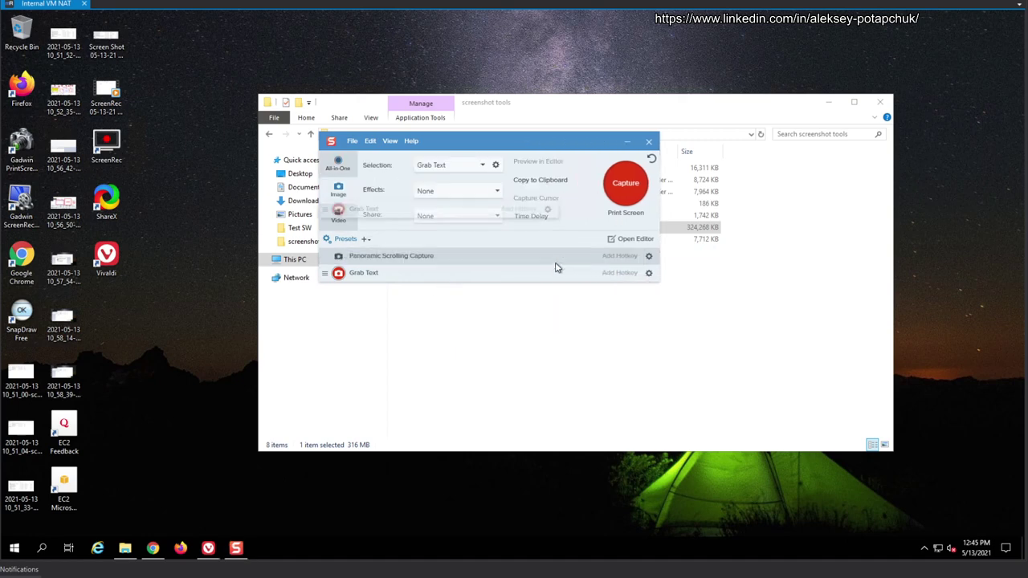
# Switch back to All-in-One capture with Copy to Clipboard turned on
pyautogui.moveTo(537, 144); pyautogui.dragTo(469, 218)
pyautogui.click(272, 241)
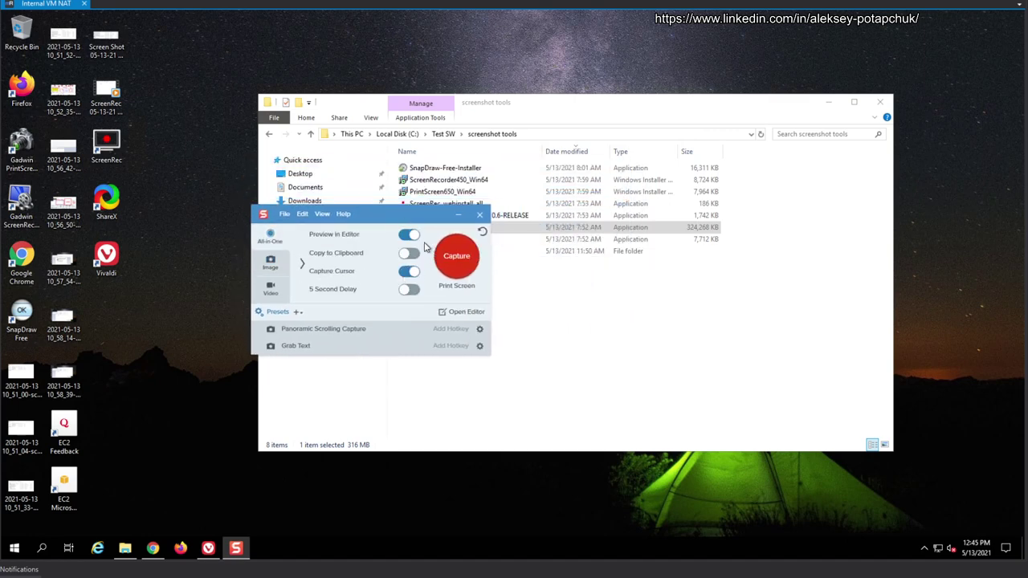
pyautogui.click(414, 253)
# Start a capture, select a 574 x 164 region over the Explorer file list, and choose panoramic capture
pyautogui.click(456, 256)
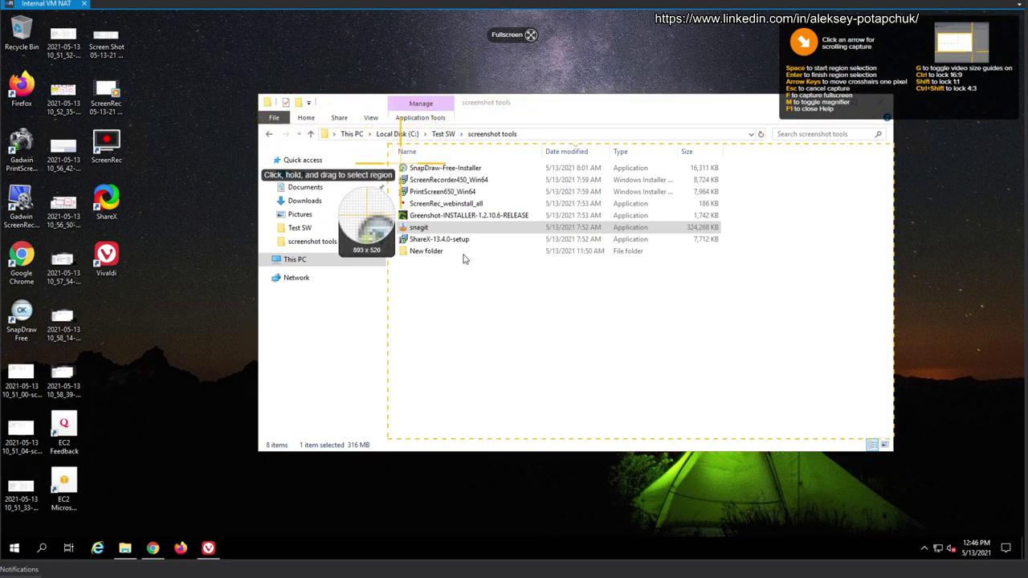
pyautogui.moveTo(398, 163); pyautogui.dragTo(687, 259)
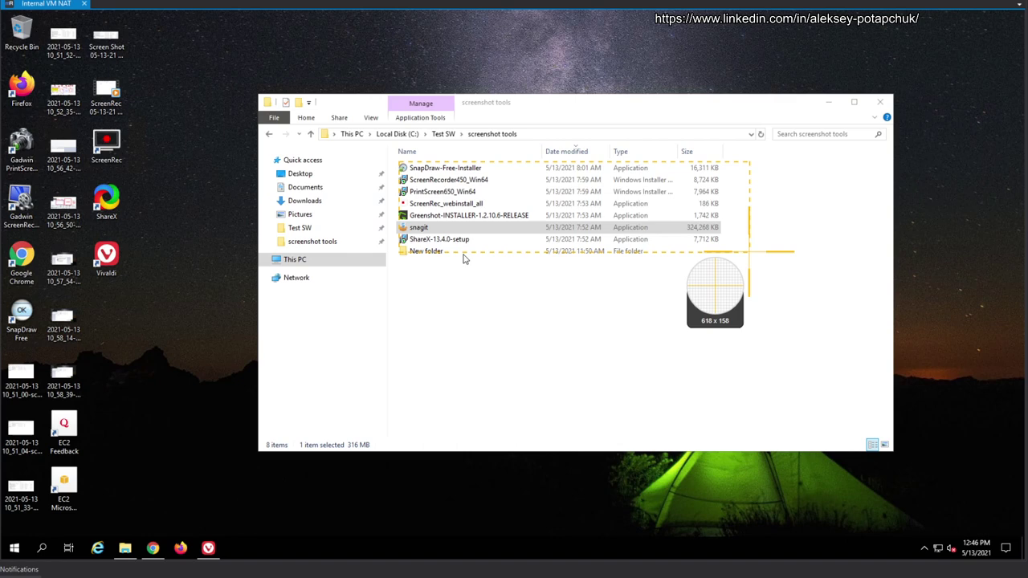
pyautogui.moveTo(748, 251); pyautogui.dragTo(724, 256)
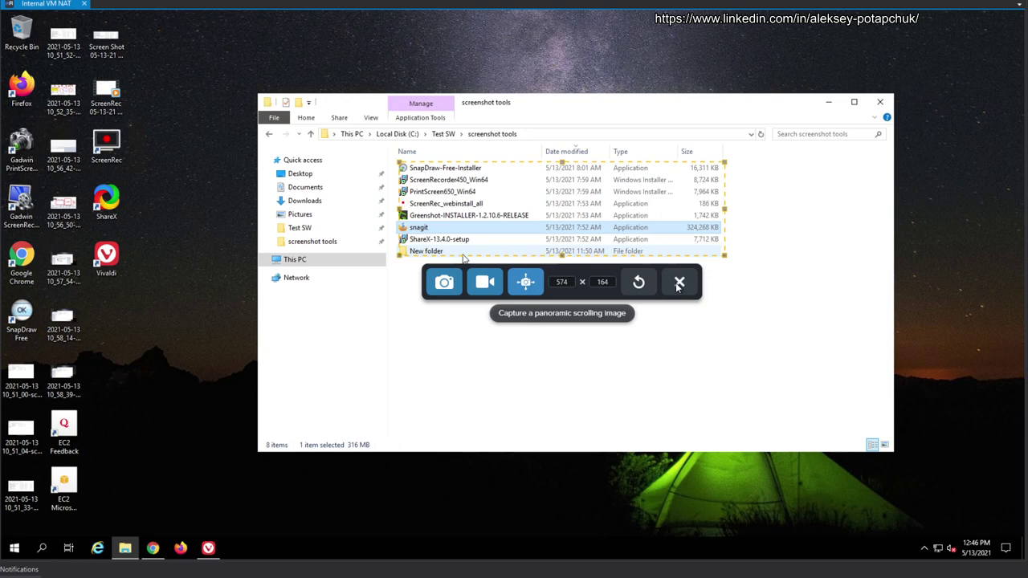
pyautogui.click(524, 282)
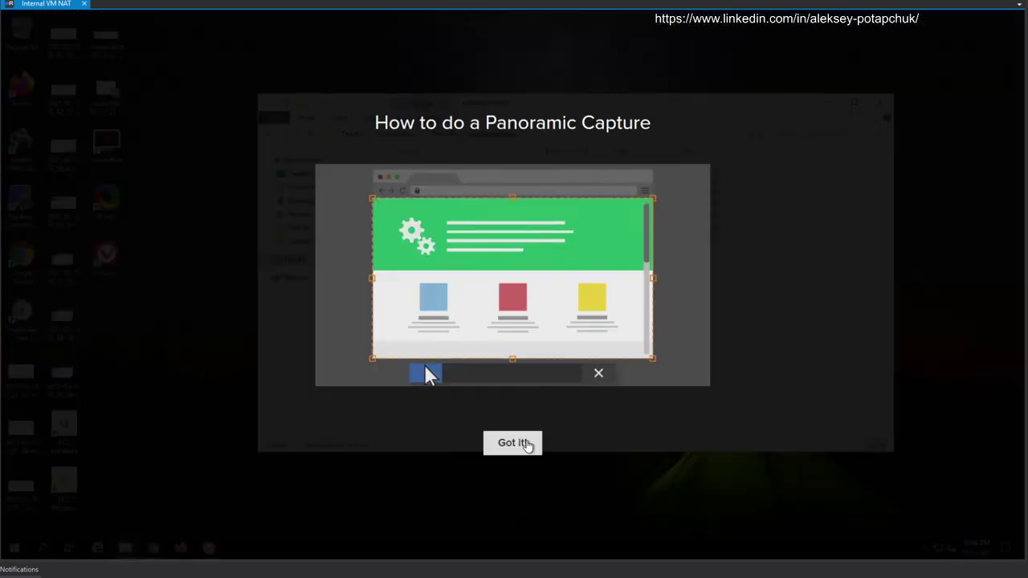
# Dismiss the panoramic tutorial, start the scrolling capture, and open the New folder in Explorer
pyautogui.click(523, 442)
pyautogui.click(433, 312)
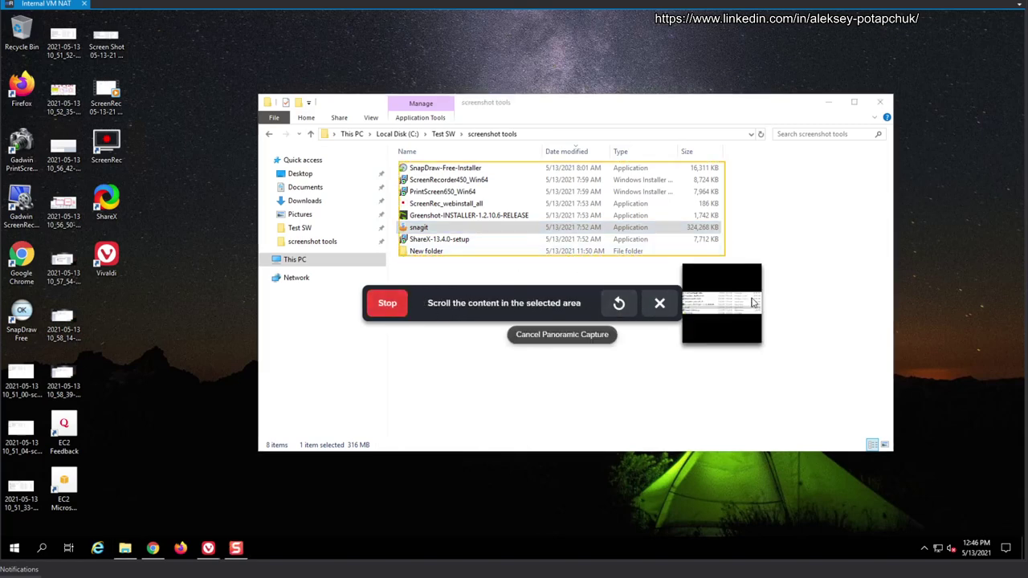
pyautogui.click(562, 168)
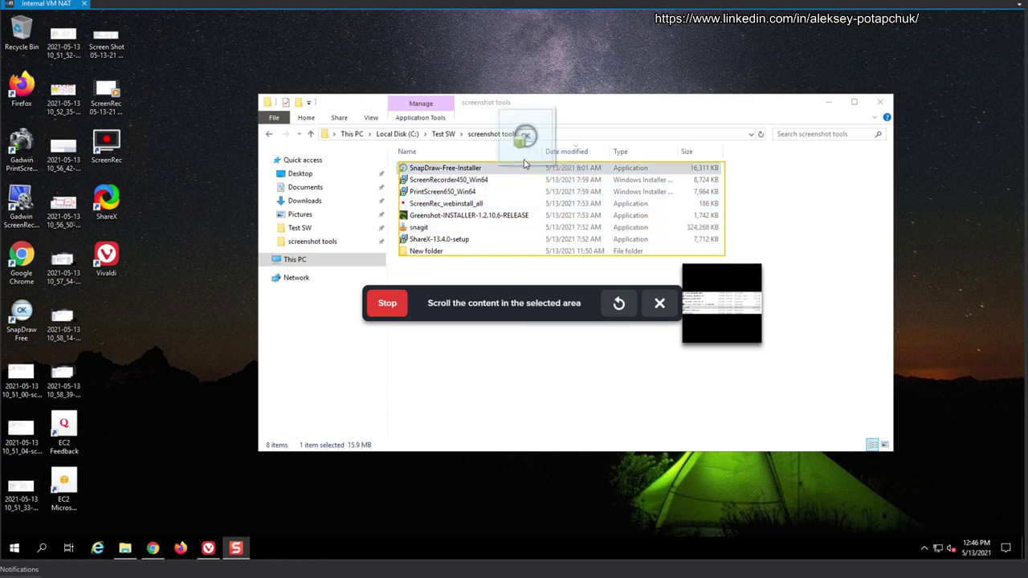
pyautogui.click(474, 253)
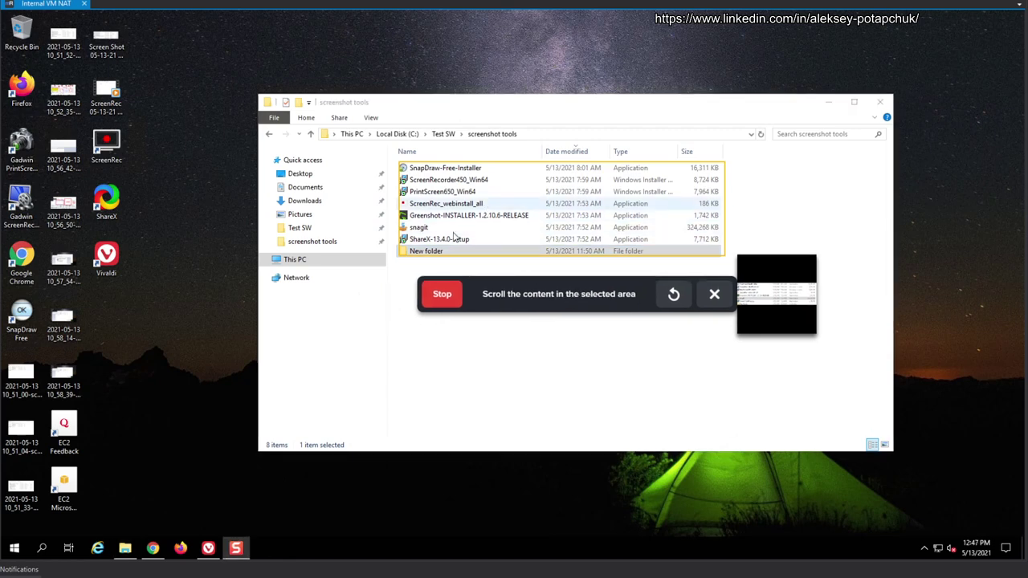
pyautogui.doubleClick(429, 252)
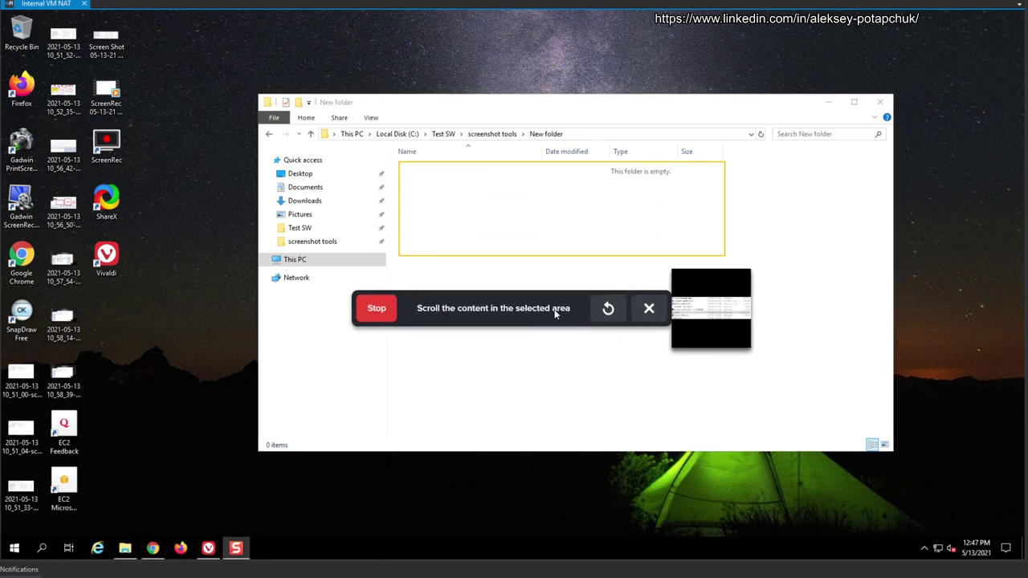
# Restart the panoramic capture, return to the screenshot tools folder, then finish the capture and close the editor
pyautogui.click(608, 308)
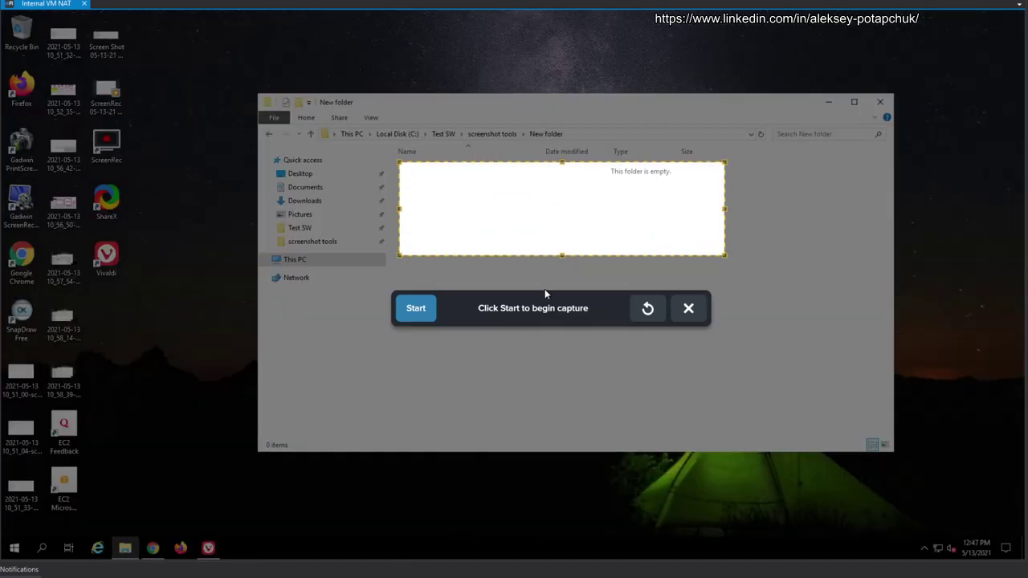
pyautogui.click(429, 311)
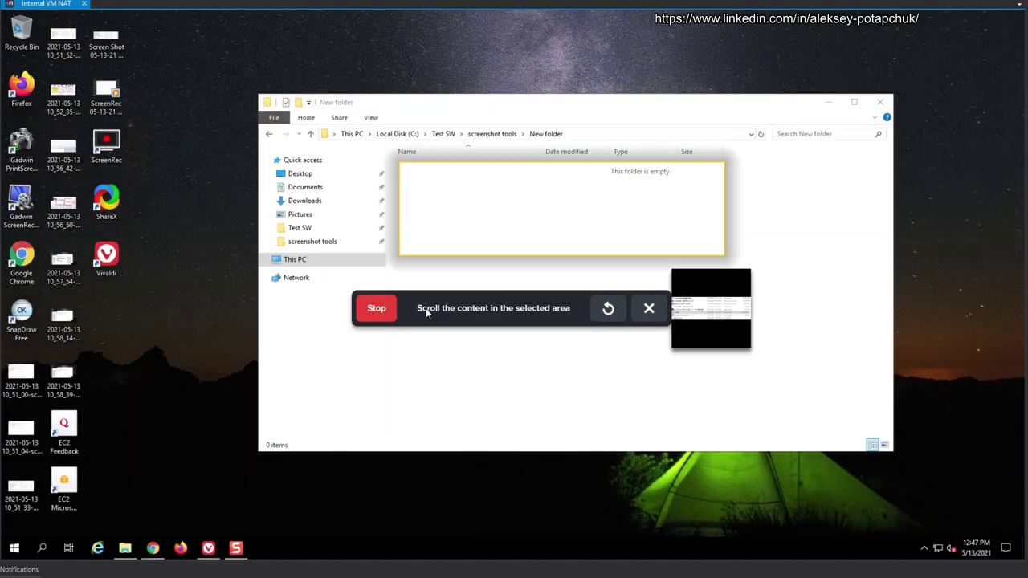
pyautogui.click(441, 176)
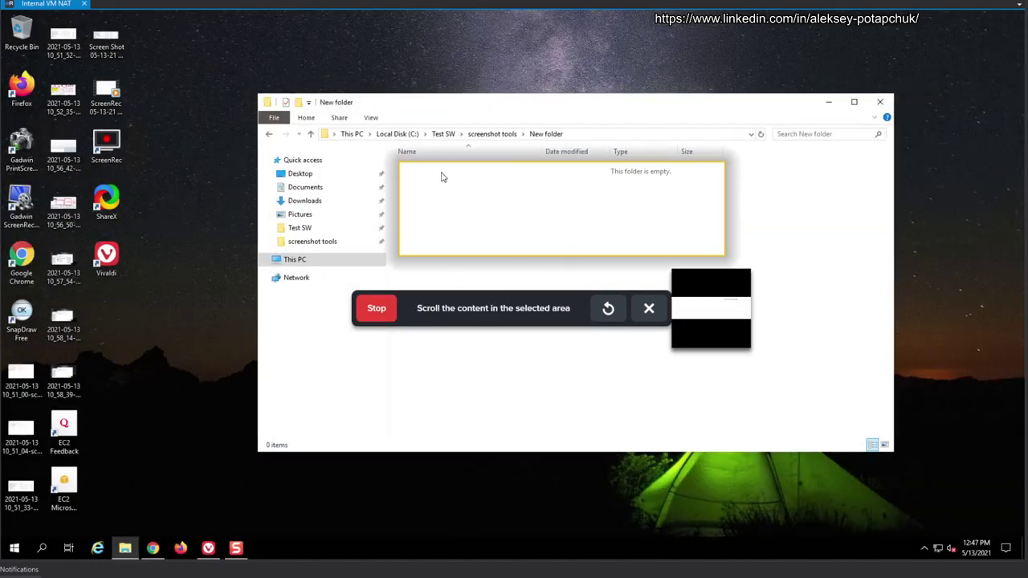
pyautogui.click(521, 132)
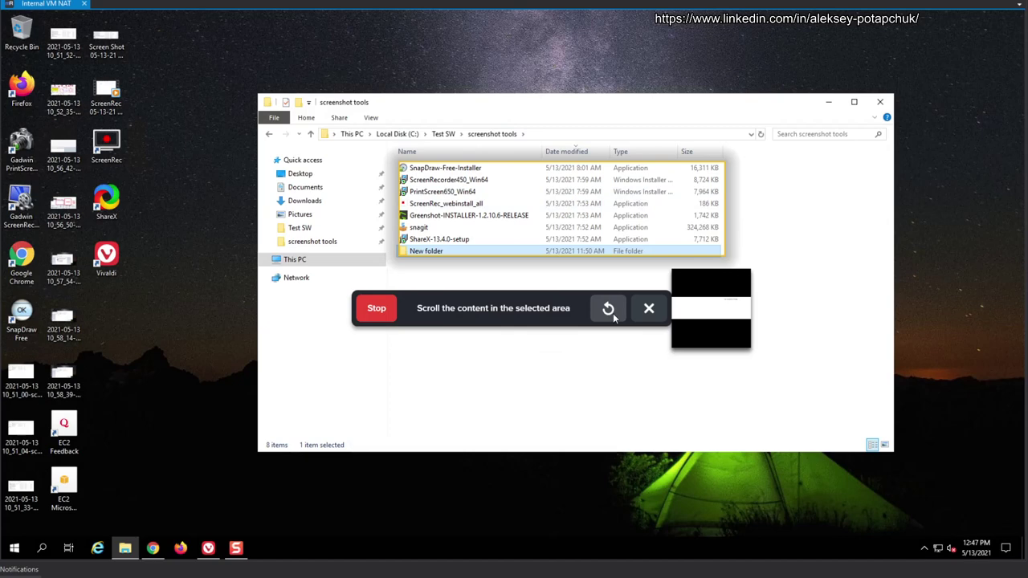
pyautogui.click(384, 309)
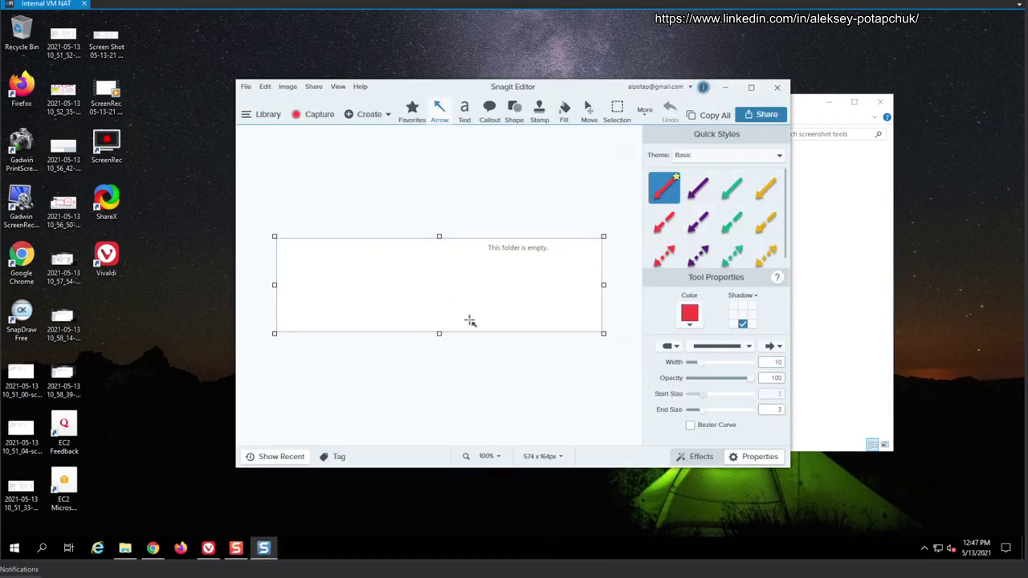
pyautogui.click(776, 87)
# Capture the marked file-list region as an image and maximize the Snagit Editor
pyautogui.click(452, 255)
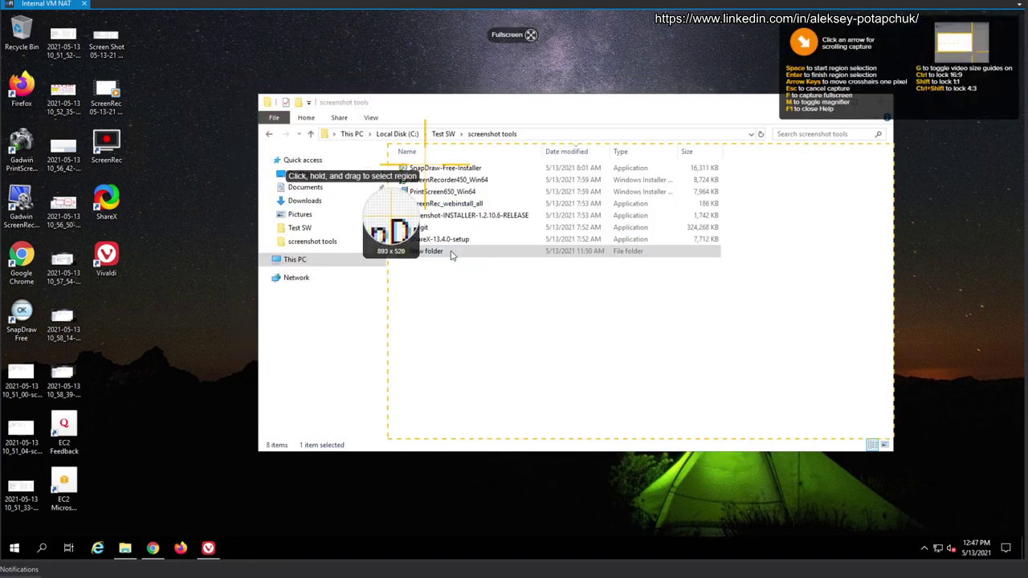
pyautogui.moveTo(442, 206); pyautogui.dragTo(728, 263)
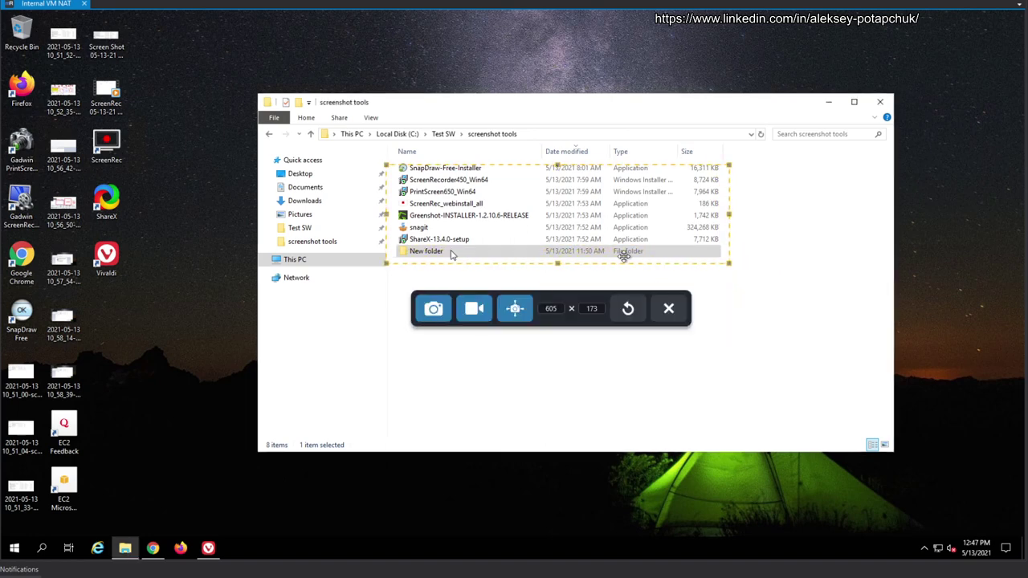
pyautogui.click(433, 309)
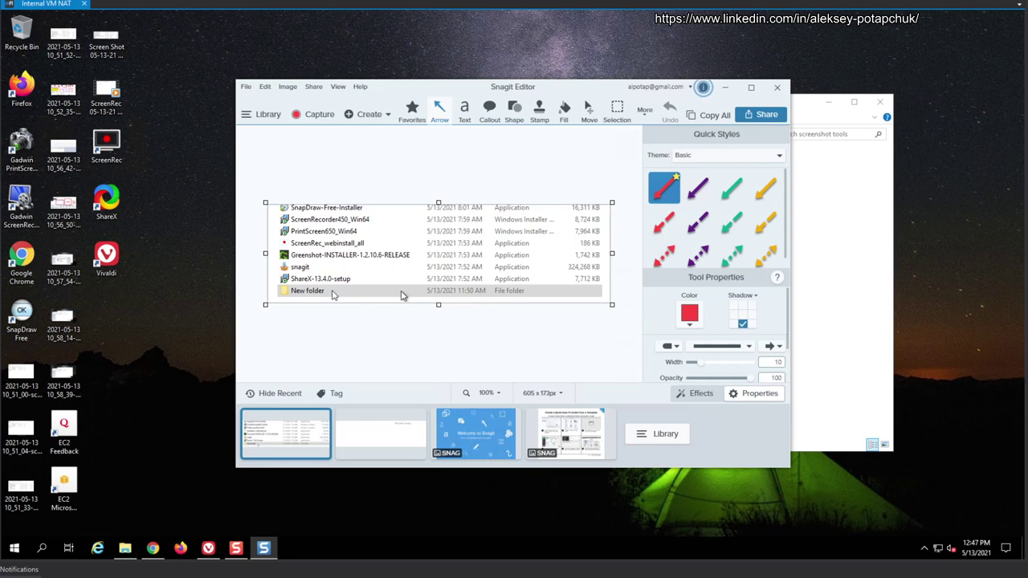
pyautogui.click(753, 89)
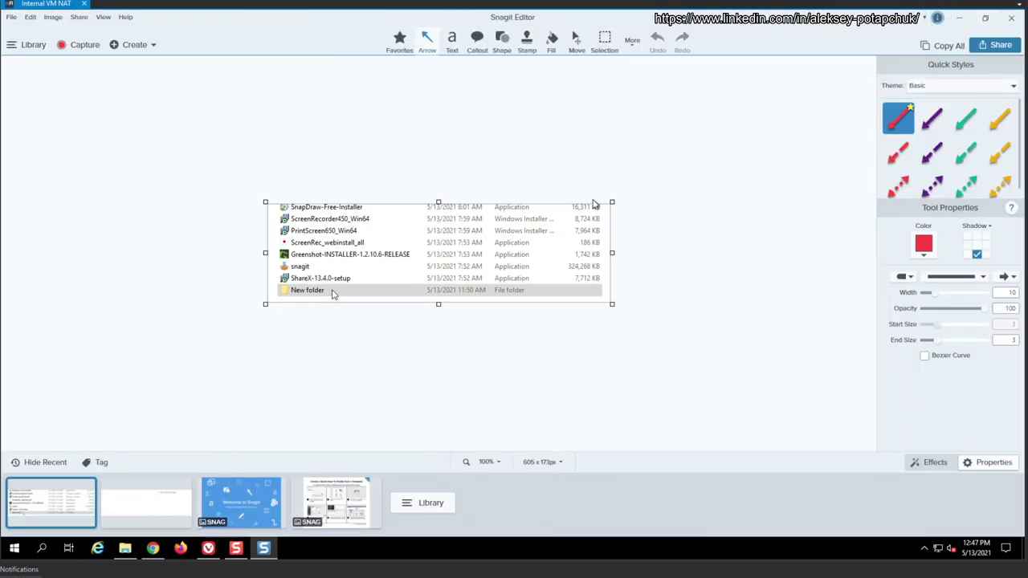
# Try the purple arrow style, then go back to the red arrow style
pyautogui.click(933, 118)
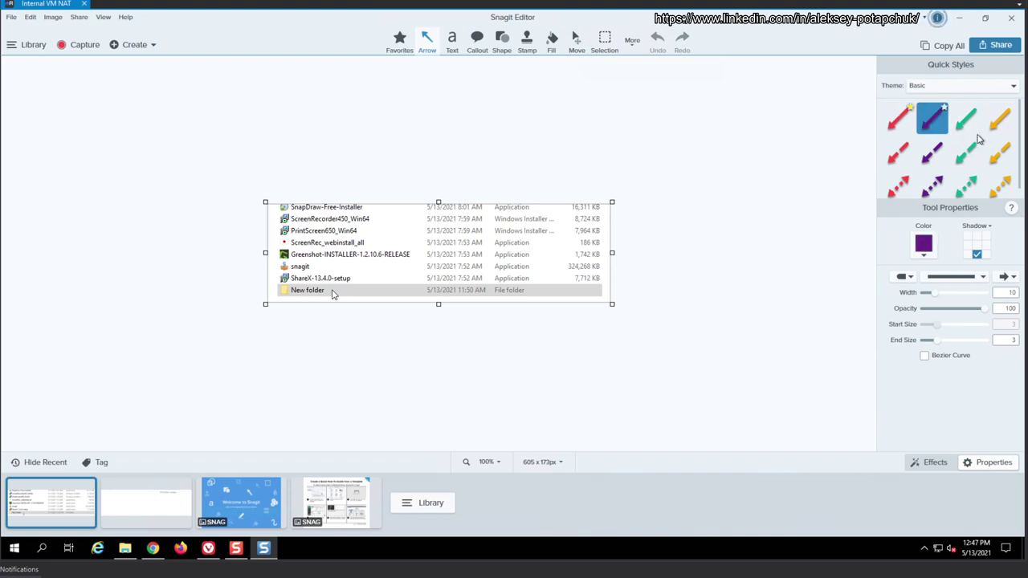
pyautogui.click(899, 119)
pyautogui.scroll(-1, 912, 161)
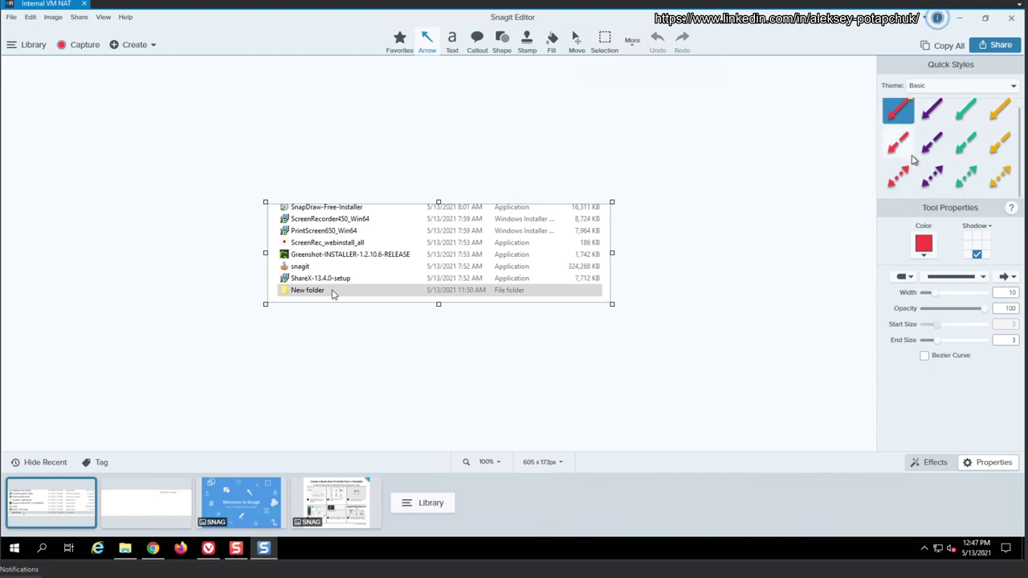
pyautogui.scroll(1, 900, 165)
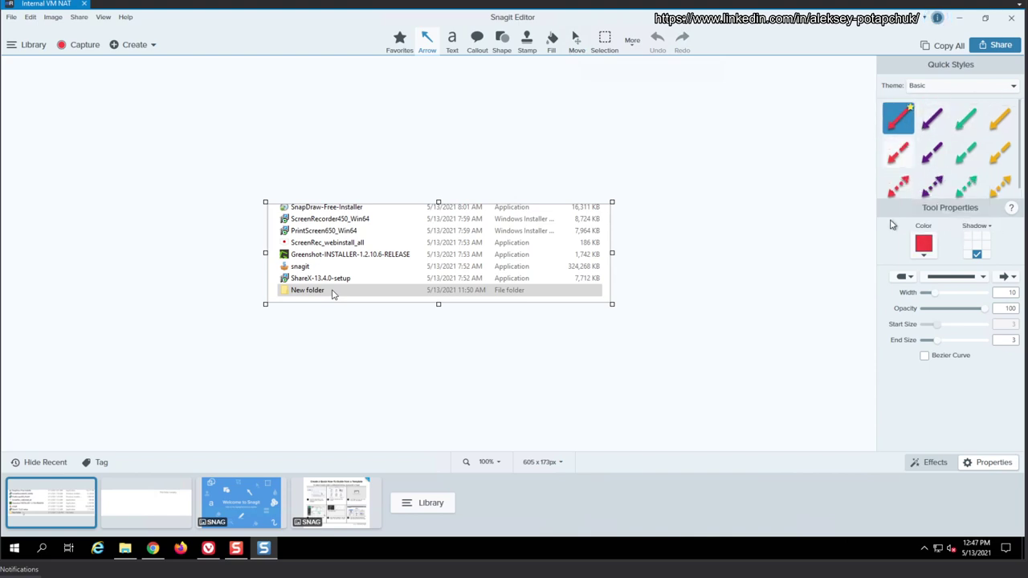
pyautogui.scroll(-1, 900, 161)
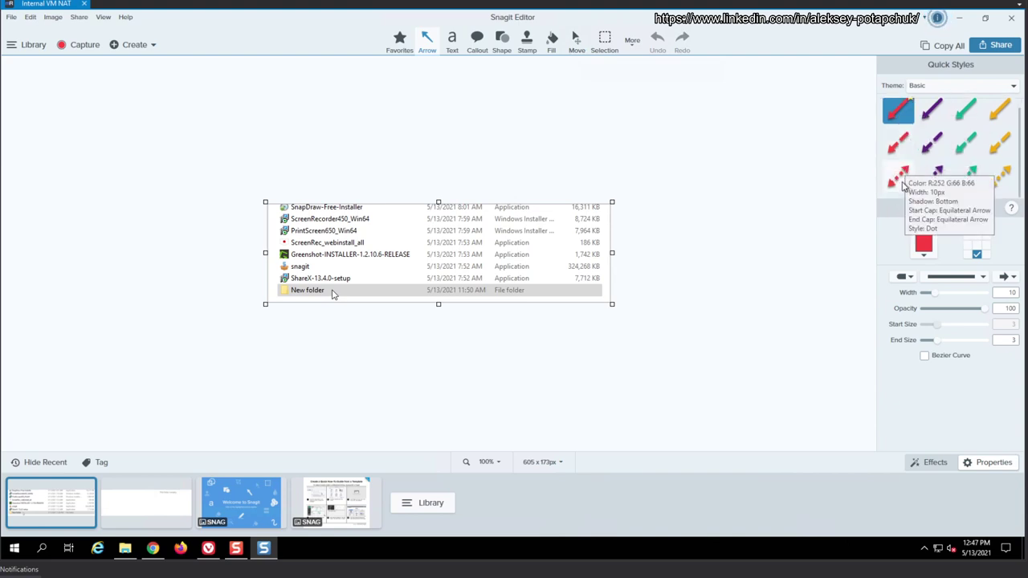
pyautogui.moveTo(898, 110); pyautogui.dragTo(597, 281)
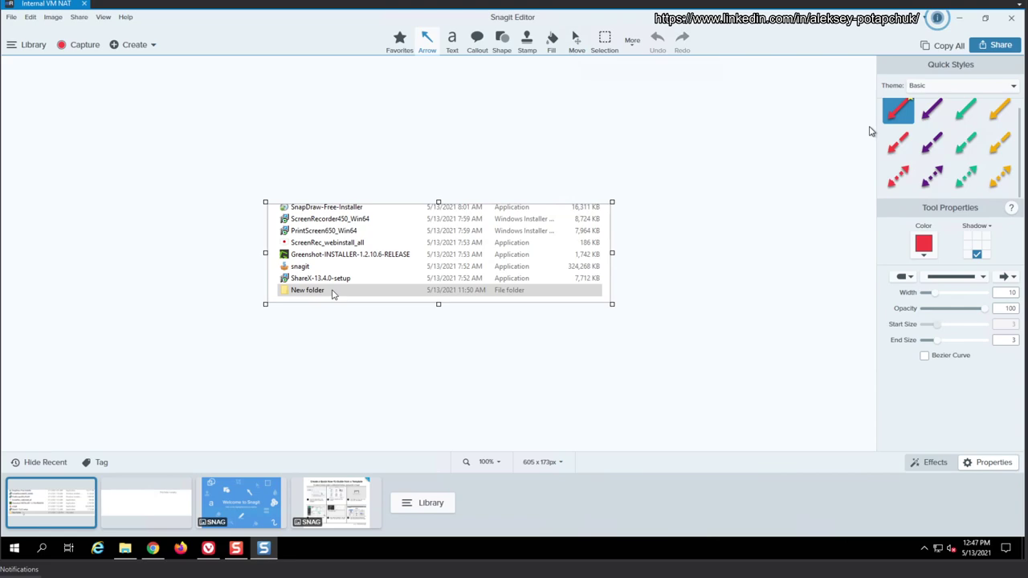
# Close the editor and capture the whole Explorer window as a 1125 x 634 image
pyautogui.click(1015, 17)
pyautogui.click(459, 247)
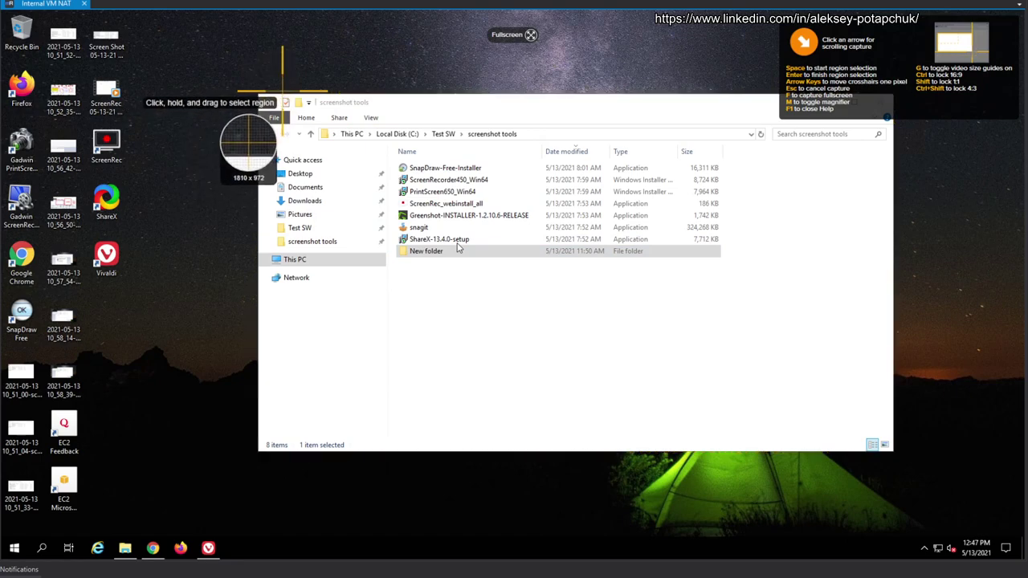
pyautogui.click(459, 247)
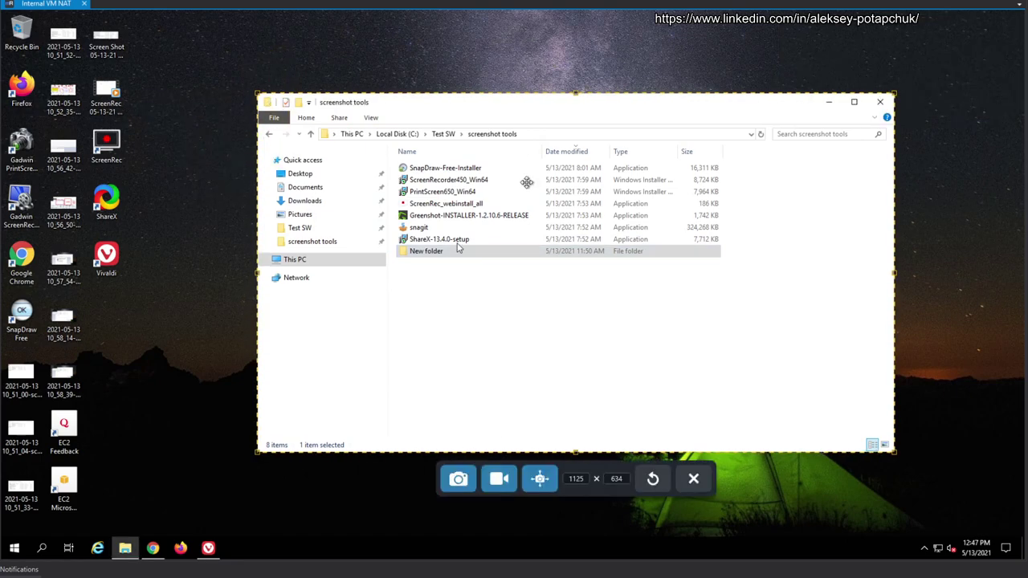
pyautogui.click(458, 478)
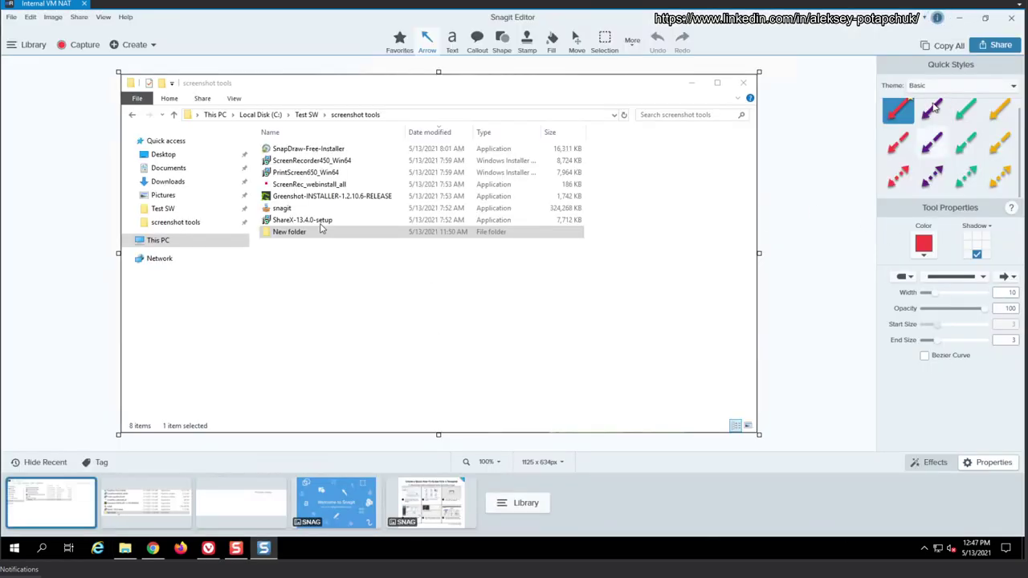
pyautogui.moveTo(901, 112); pyautogui.dragTo(661, 172)
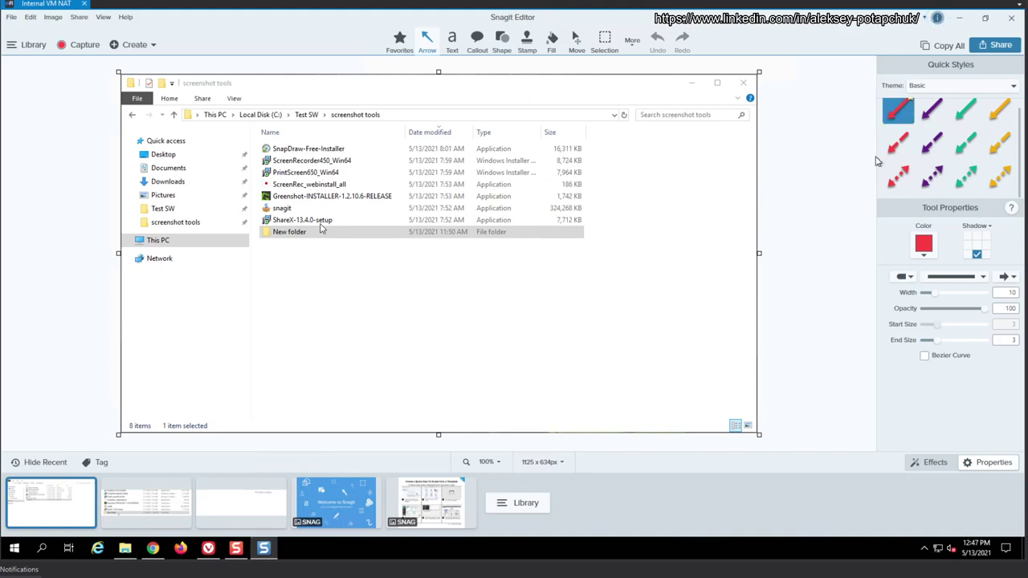
# Apply the Industrial quick-style theme to the arrow tool, giving a yellow width-4 arrow style
pyautogui.moveTo(891, 114); pyautogui.dragTo(734, 207)
pyautogui.click(932, 465)
pyautogui.click(991, 465)
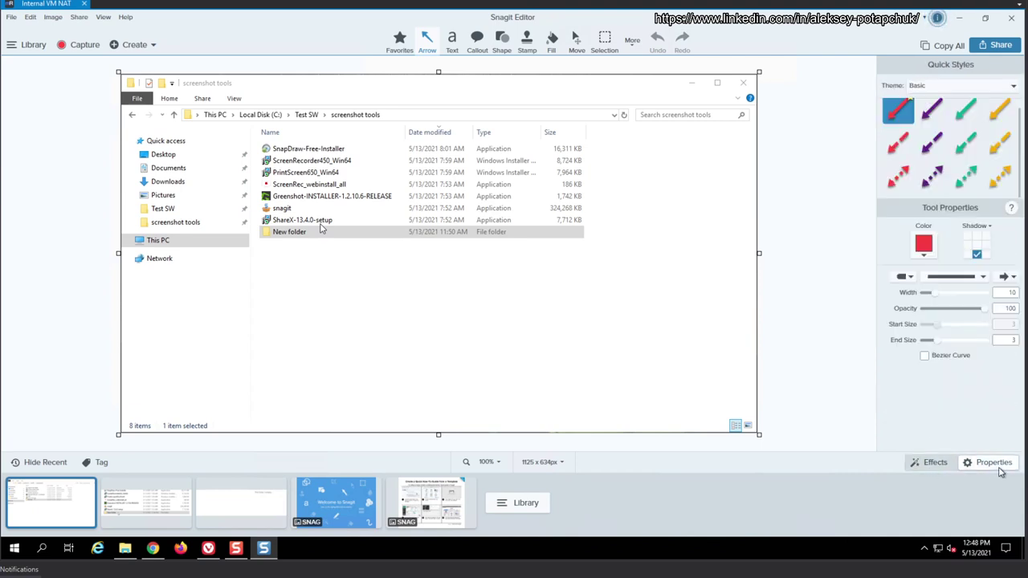
pyautogui.click(964, 87)
pyautogui.click(949, 114)
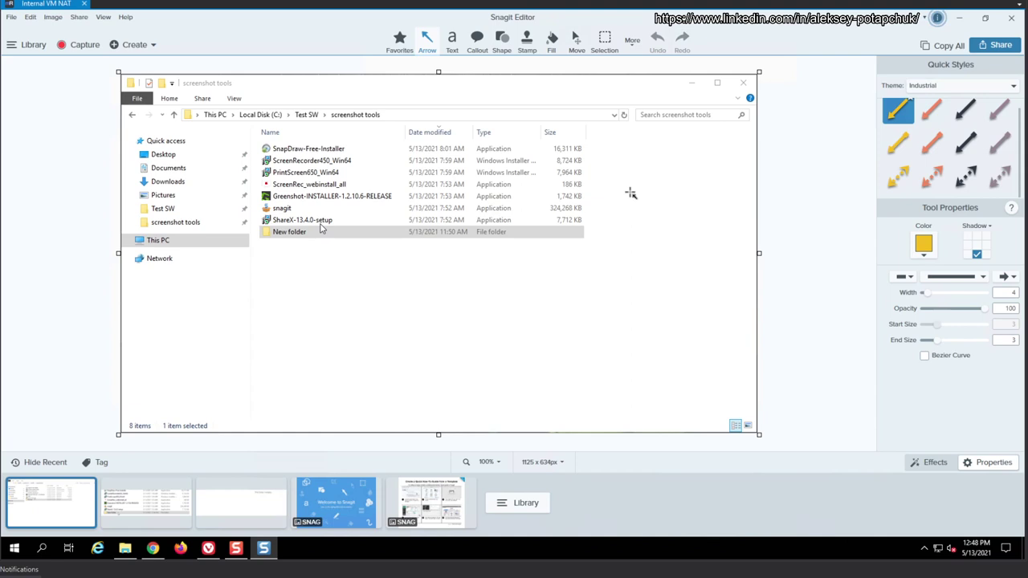
# Draw three yellow arrows pointing toward the file list and New folder
pyautogui.moveTo(697, 156); pyautogui.dragTo(624, 231)
pyautogui.moveTo(594, 338); pyautogui.dragTo(506, 257)
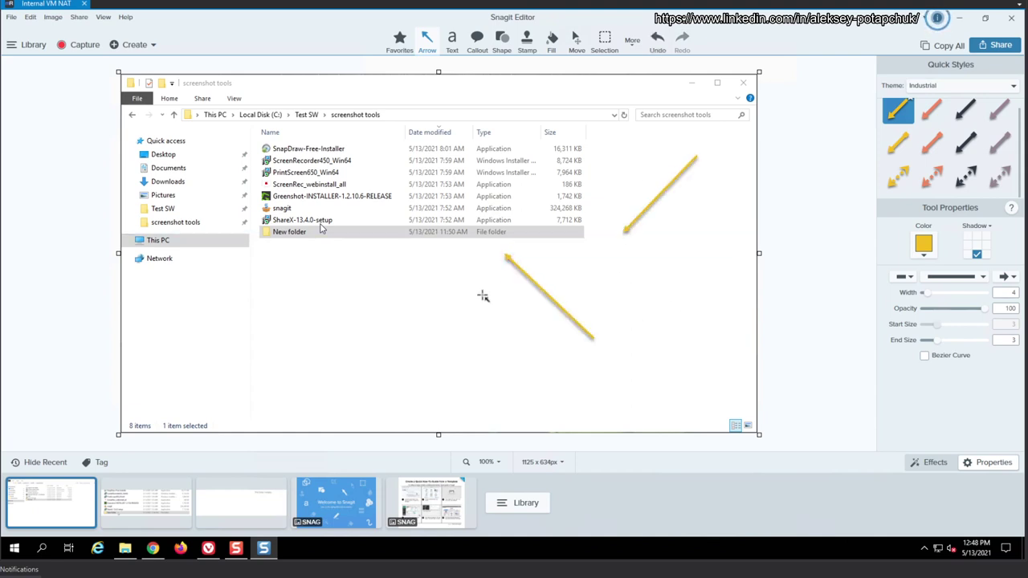
pyautogui.moveTo(445, 319); pyautogui.dragTo(468, 253)
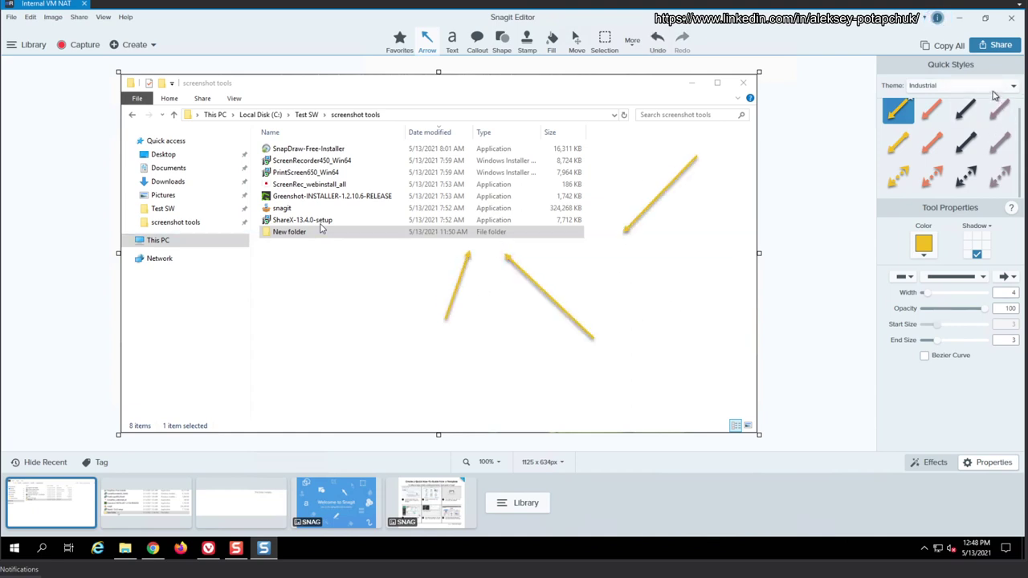
# Switch back to the Basic theme and draw a dark red arrow on the capture
pyautogui.click(964, 86)
pyautogui.click(923, 101)
pyautogui.click(963, 85)
pyautogui.click(923, 101)
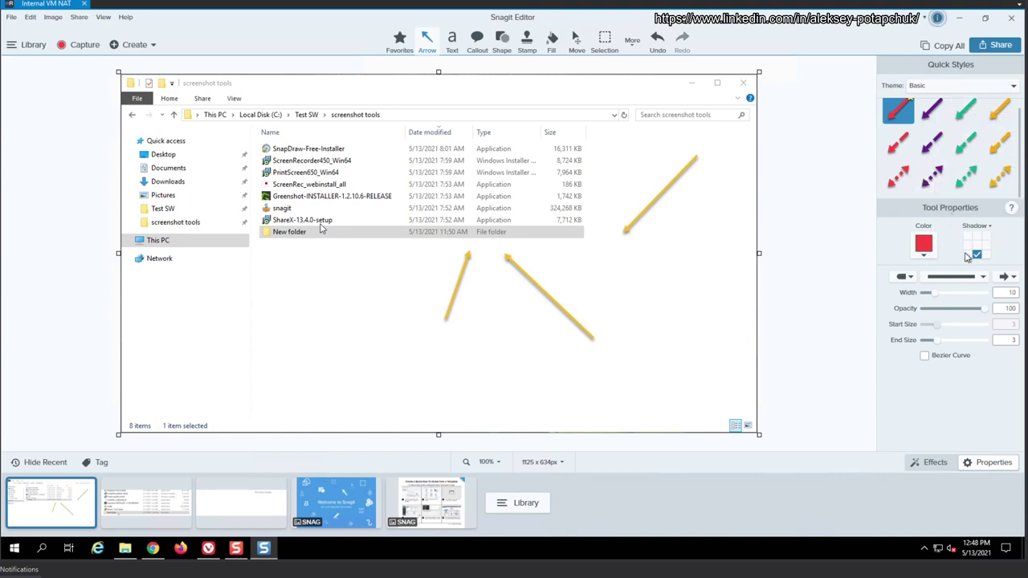
pyautogui.click(924, 258)
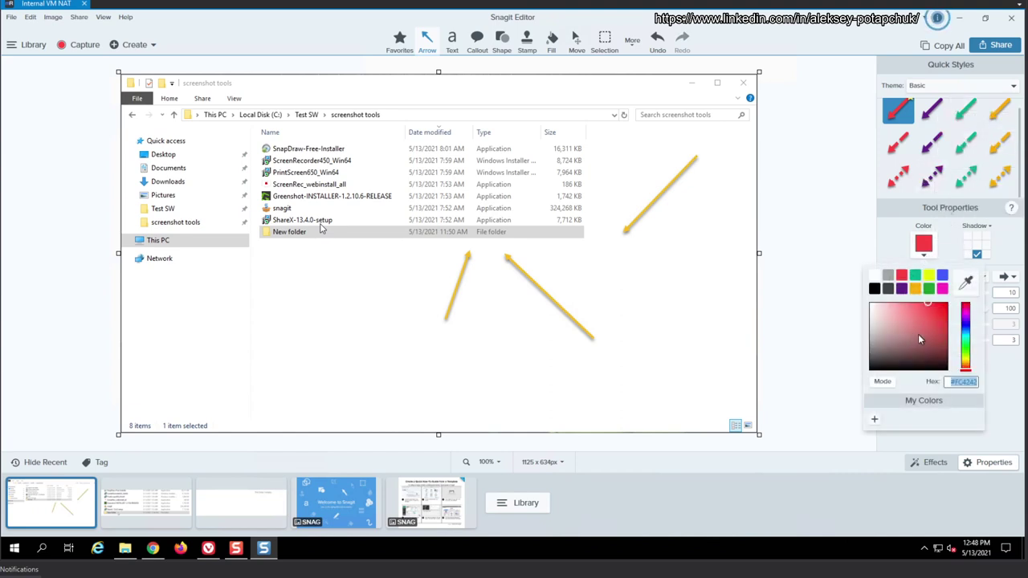
pyautogui.click(917, 334)
pyautogui.moveTo(682, 310); pyautogui.dragTo(627, 266)
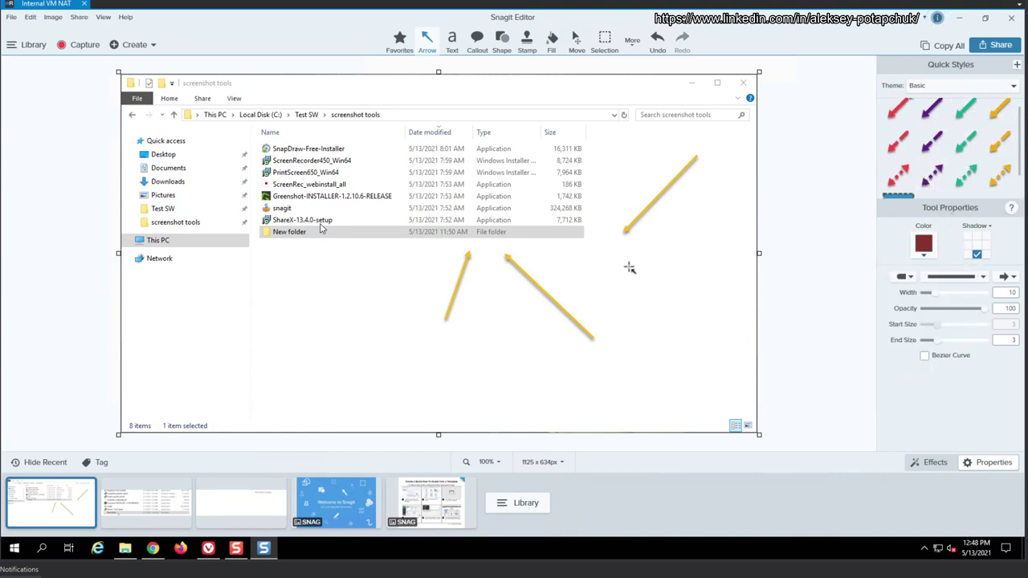
# Give the arrow a shadow below, a dotted line style and width 22
pyautogui.click(975, 254)
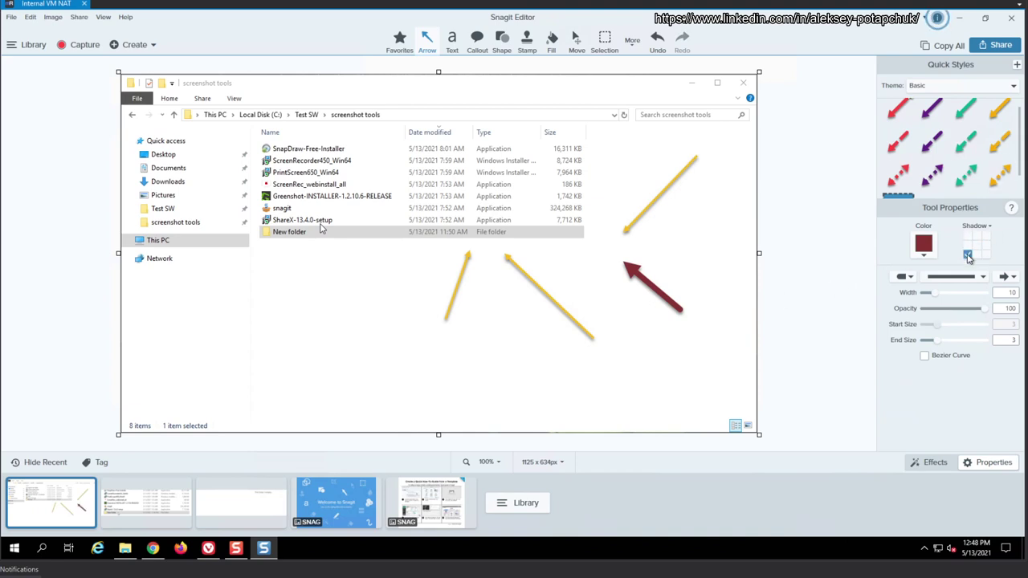
pyautogui.click(983, 278)
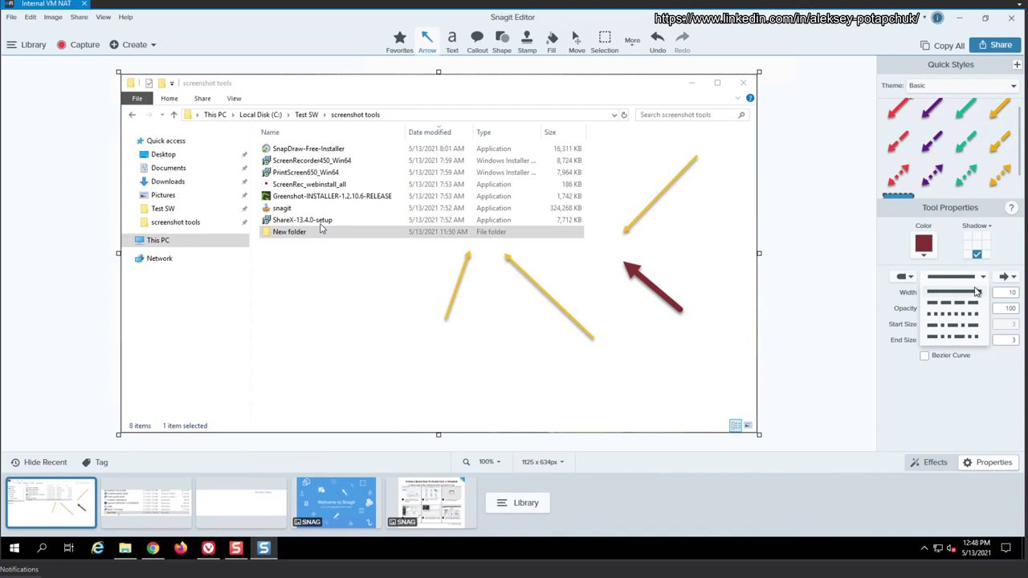
pyautogui.click(959, 316)
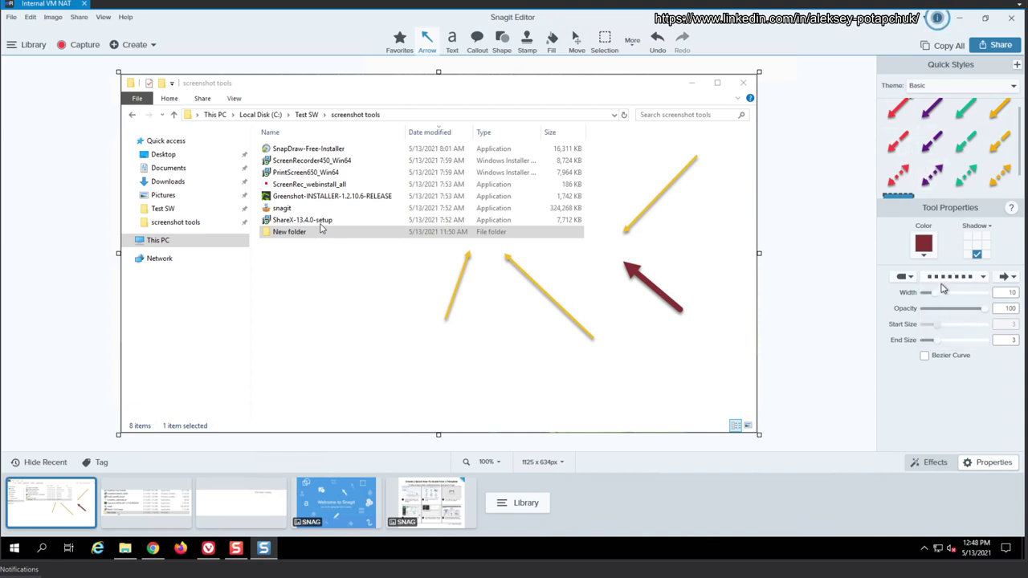
pyautogui.moveTo(936, 293); pyautogui.dragTo(949, 293)
# Thicken the dark red arrow, make it semi-transparent, and move it toward the New folder row
pyautogui.click(639, 283)
pyautogui.click(967, 296)
pyautogui.moveTo(989, 313); pyautogui.dragTo(962, 315)
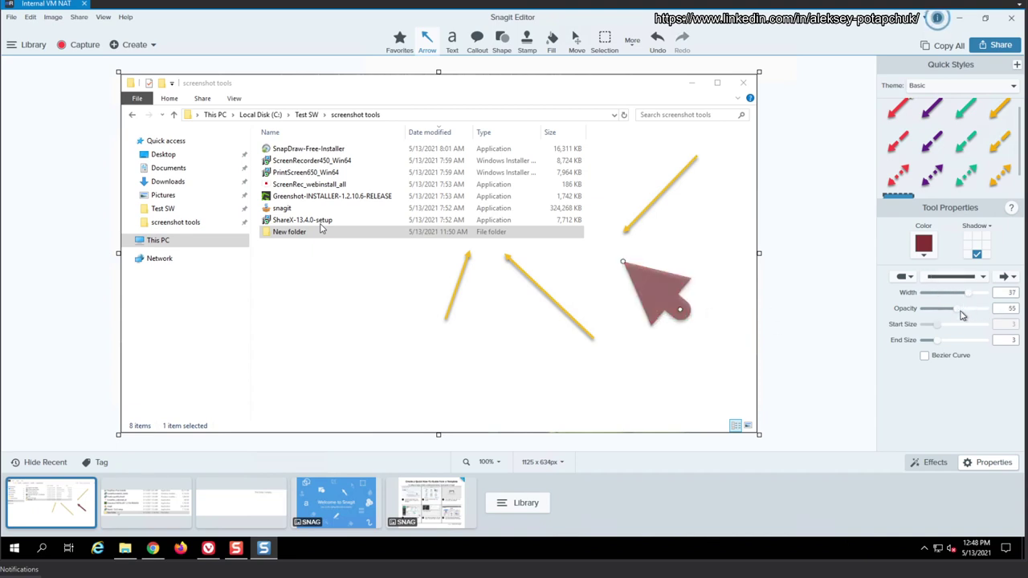
pyautogui.moveTo(678, 310); pyautogui.dragTo(733, 361)
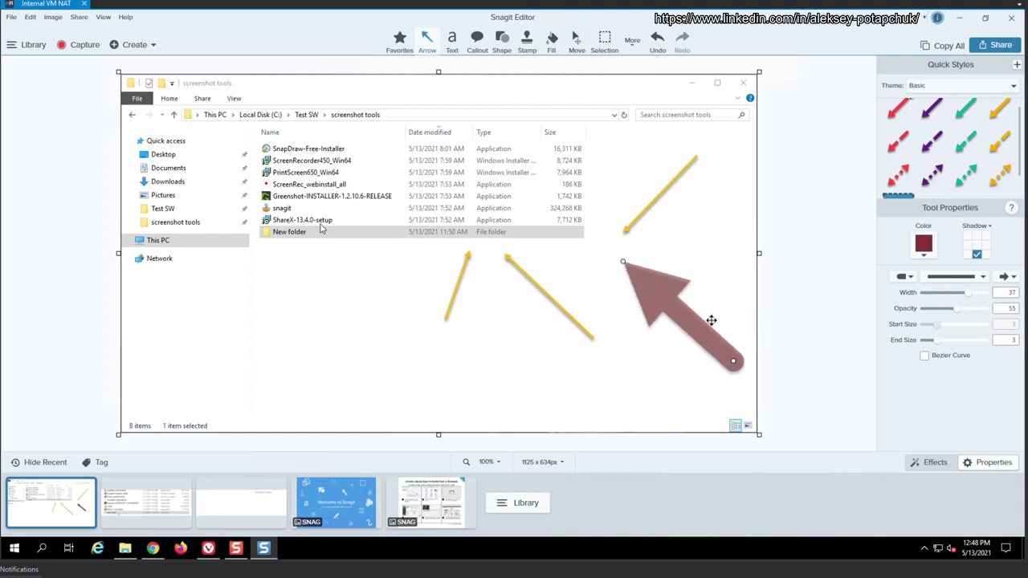
pyautogui.moveTo(651, 304); pyautogui.dragTo(590, 277)
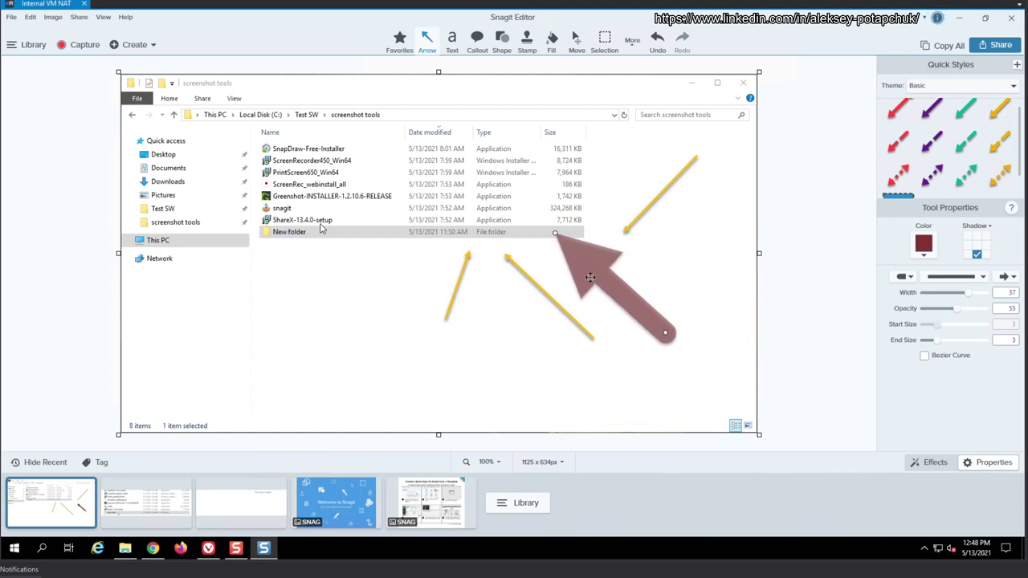
# Turn it into a Bezier curve bending up to New folder, at width 13 and opacity 100
pyautogui.click(924, 356)
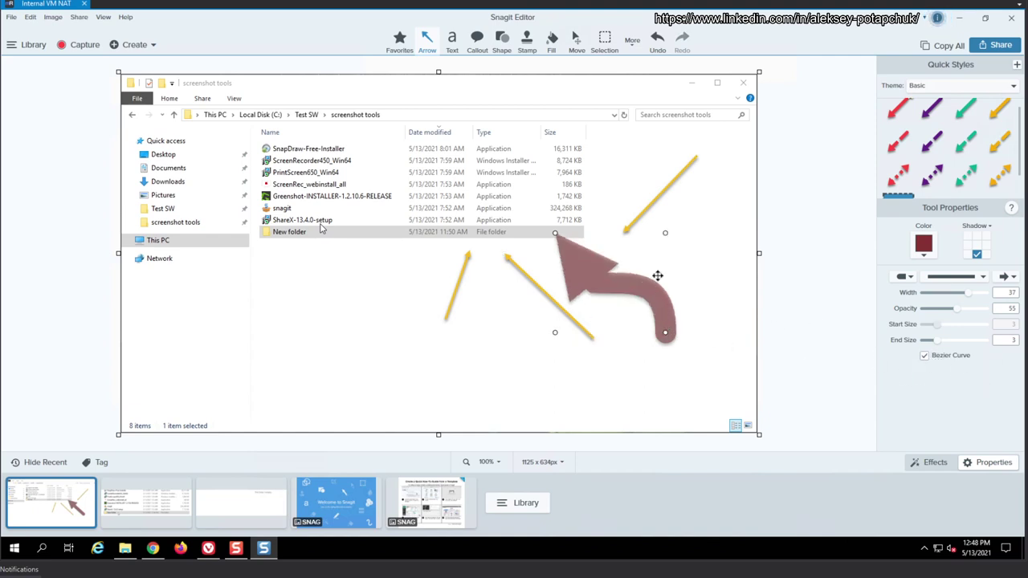
pyautogui.moveTo(554, 332); pyautogui.dragTo(464, 332)
pyautogui.moveTo(361, 273); pyautogui.dragTo(406, 315)
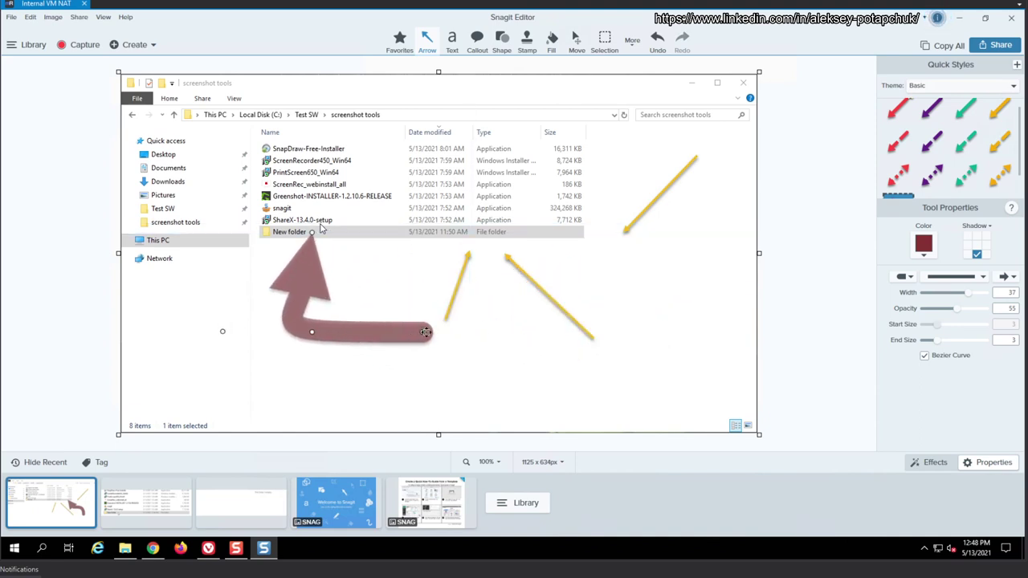
pyautogui.moveTo(426, 332); pyautogui.dragTo(602, 337)
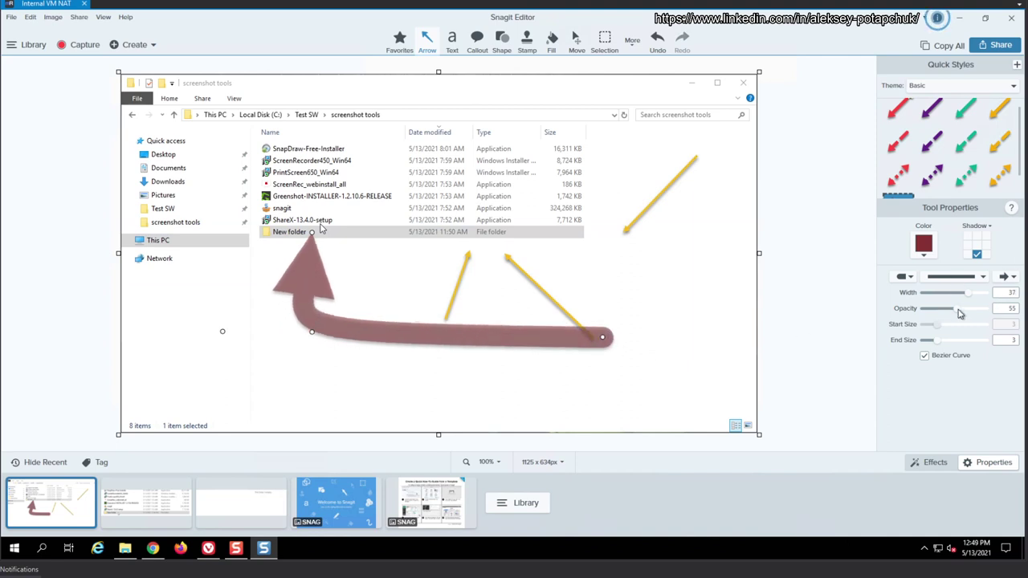
pyautogui.moveTo(964, 314); pyautogui.dragTo(943, 299)
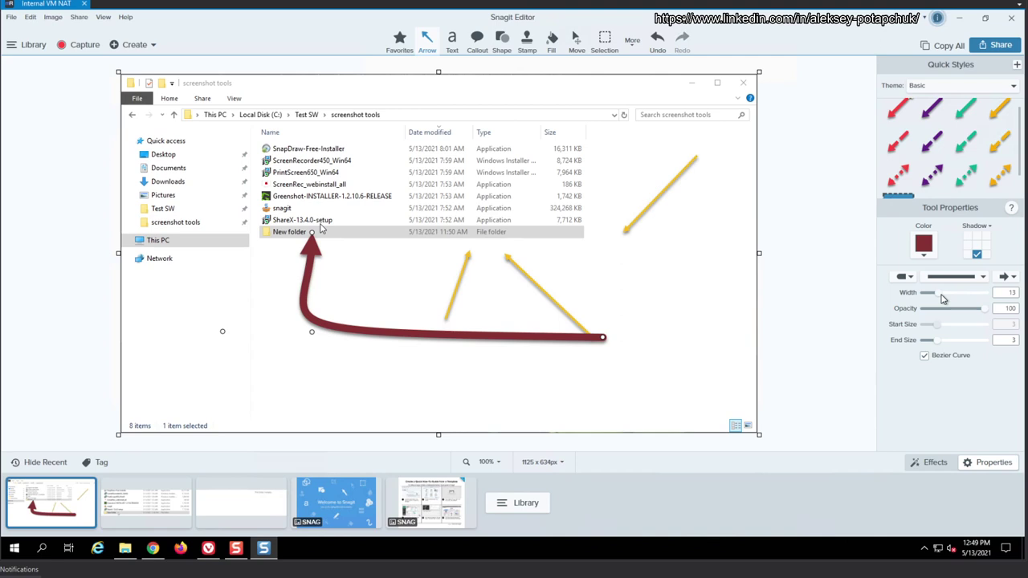
pyautogui.click(399, 42)
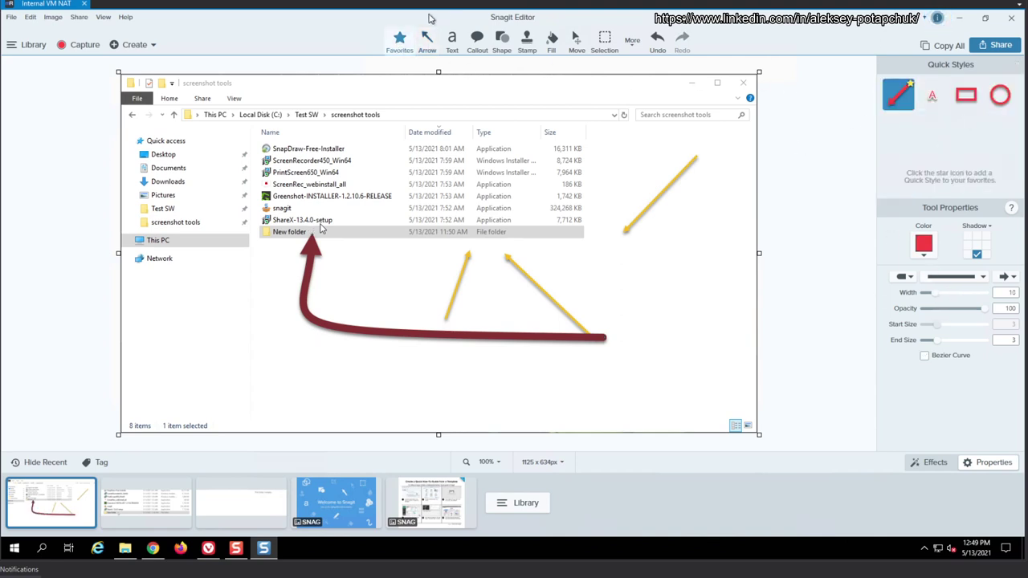
pyautogui.click(423, 50)
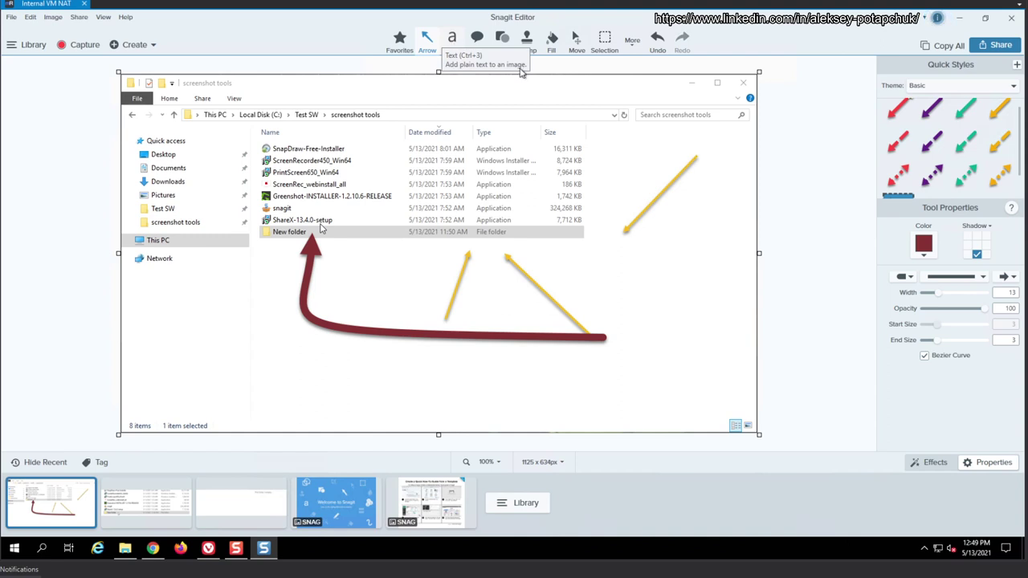
# Add a text box over the file list reading 'sdasdasd' at font size 74 with outline width 4
pyautogui.click(451, 42)
pyautogui.moveTo(408, 156); pyautogui.dragTo(583, 224)
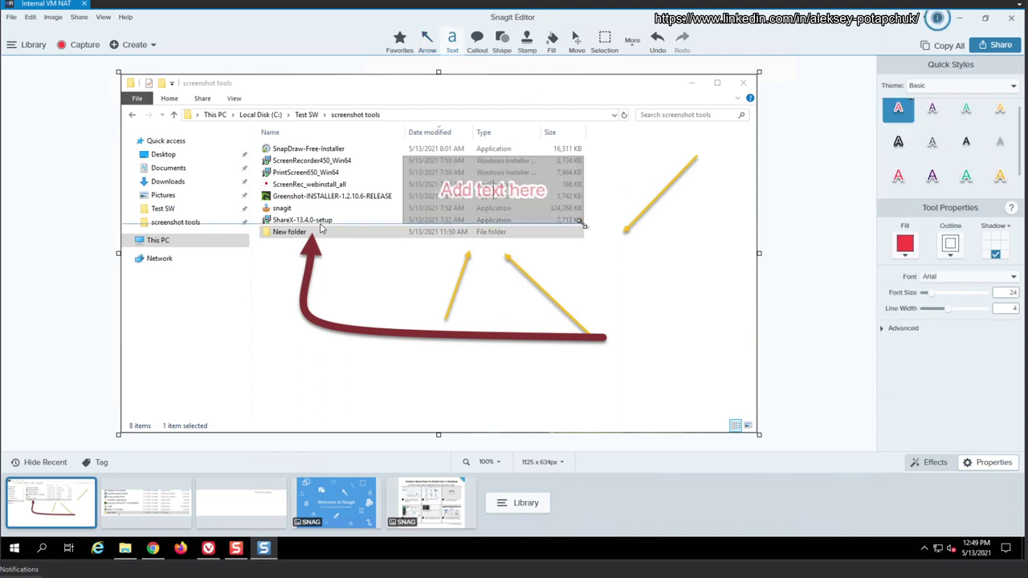
pyautogui.write('sdasdasd')
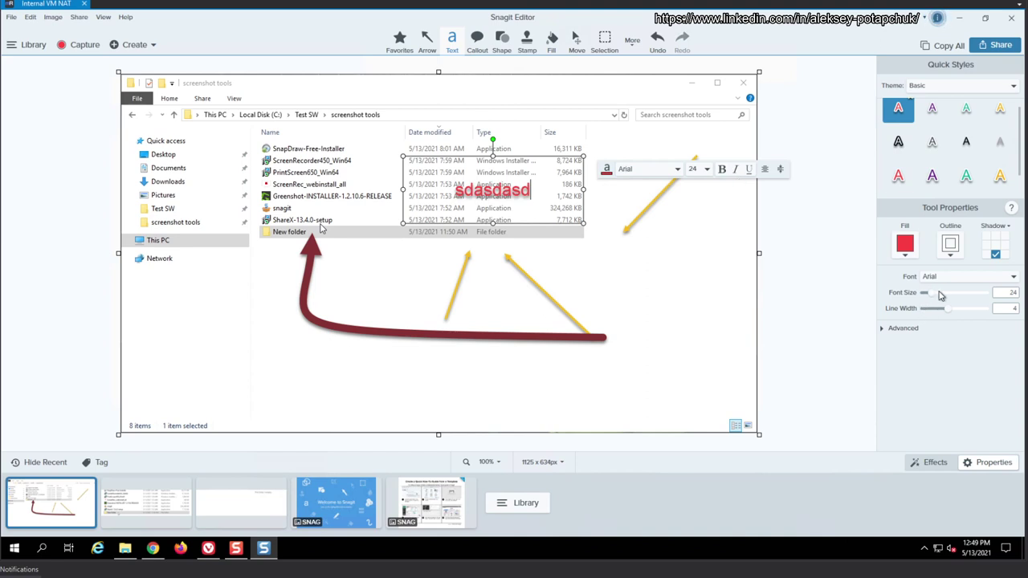
pyautogui.moveTo(941, 295); pyautogui.dragTo(955, 299)
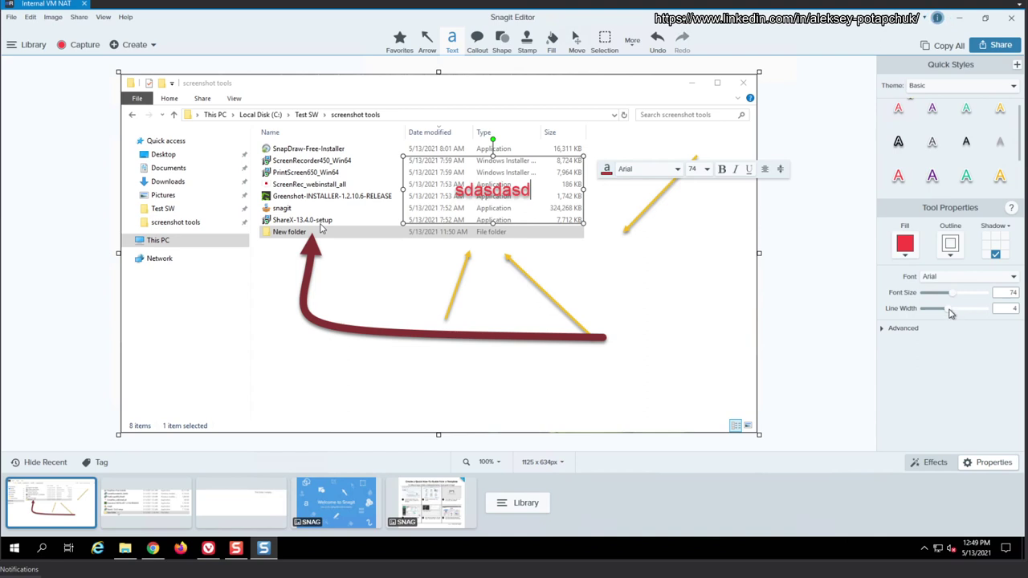
pyautogui.moveTo(957, 311)
pyautogui.mouseDown()
pyautogui.moveTo(913, 316)
pyautogui.moveTo(949, 313)
pyautogui.mouseUp()
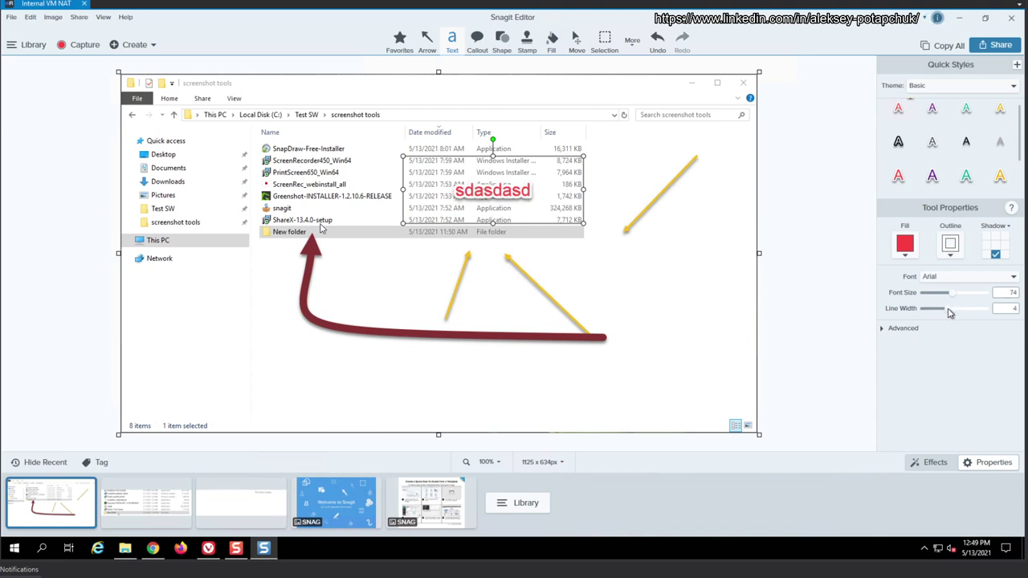
# Give the text a pale light grey fill and a dark red outline
pyautogui.click(908, 255)
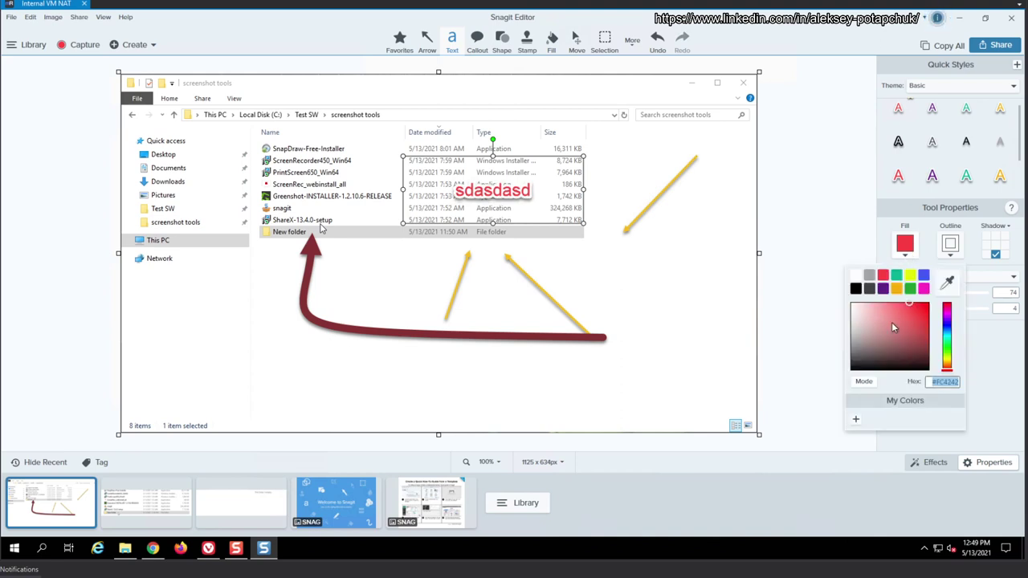
pyautogui.moveTo(892, 327); pyautogui.dragTo(854, 314)
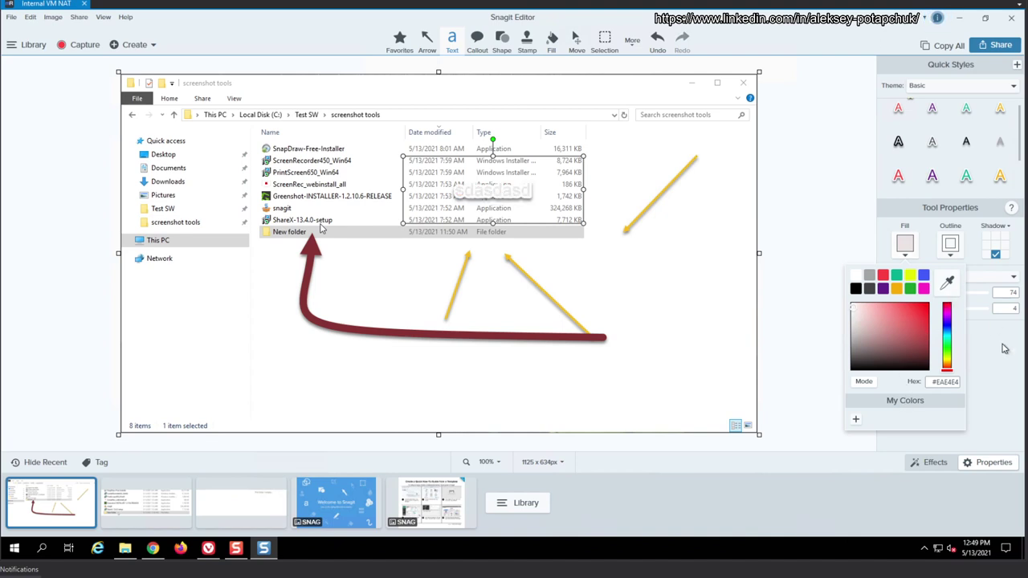
pyautogui.click(966, 318)
pyautogui.click(907, 255)
pyautogui.click(950, 251)
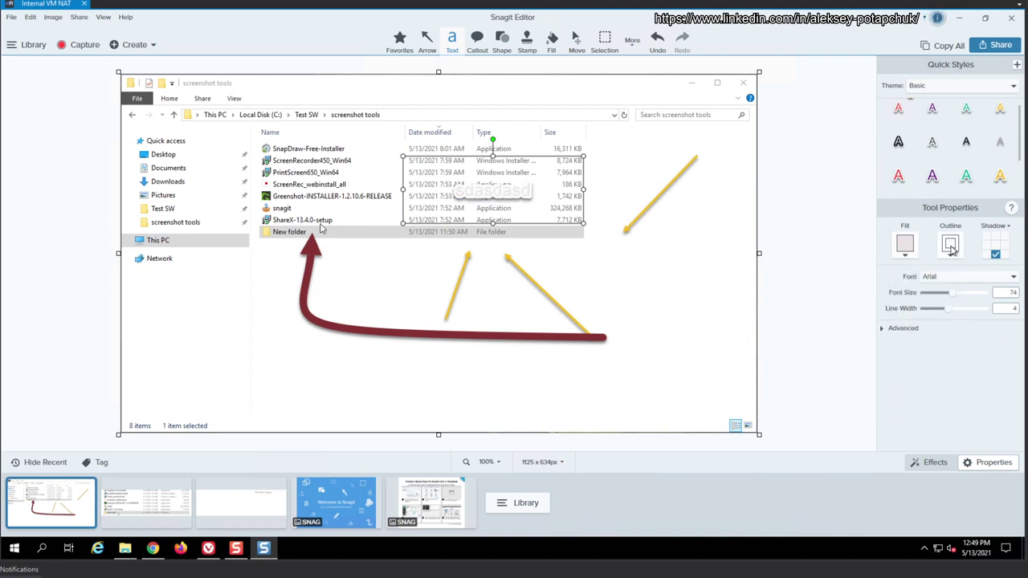
pyautogui.click(950, 251)
pyautogui.click(966, 327)
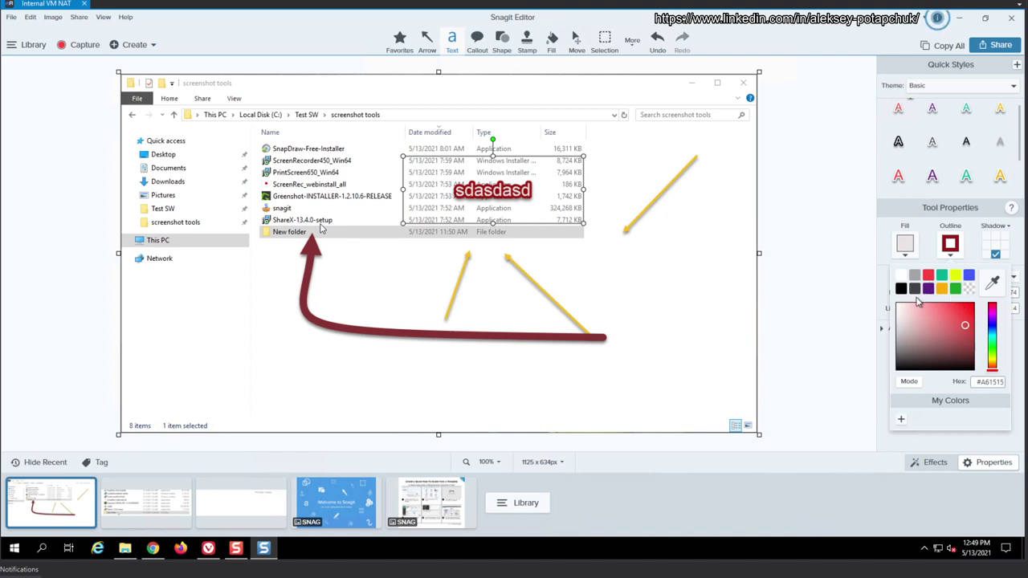
pyautogui.click(944, 446)
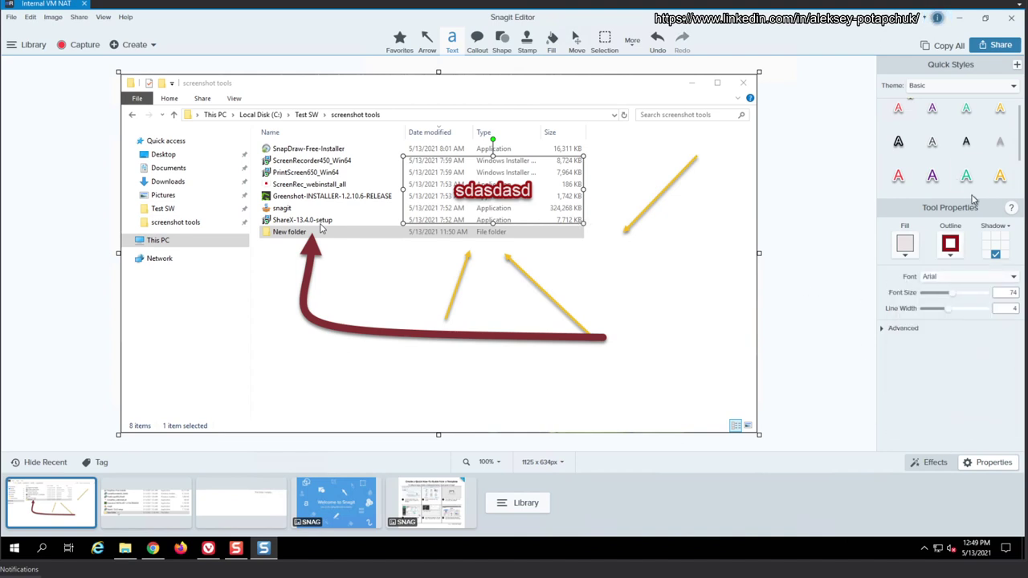
# Remove the label's padding and lower its opacity to 59 under Advanced options
pyautogui.scroll(-1, 985, 163)
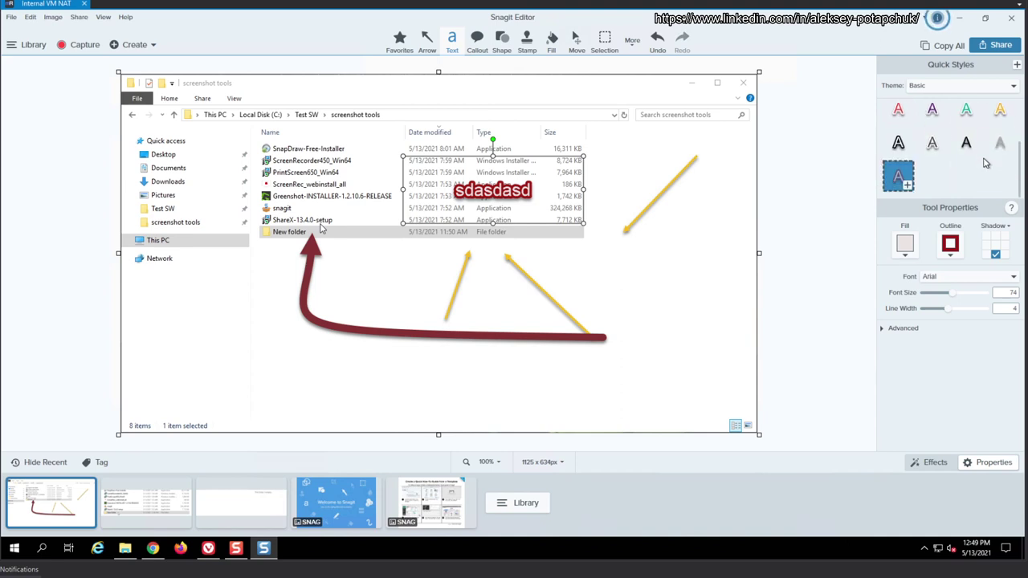
pyautogui.click(988, 89)
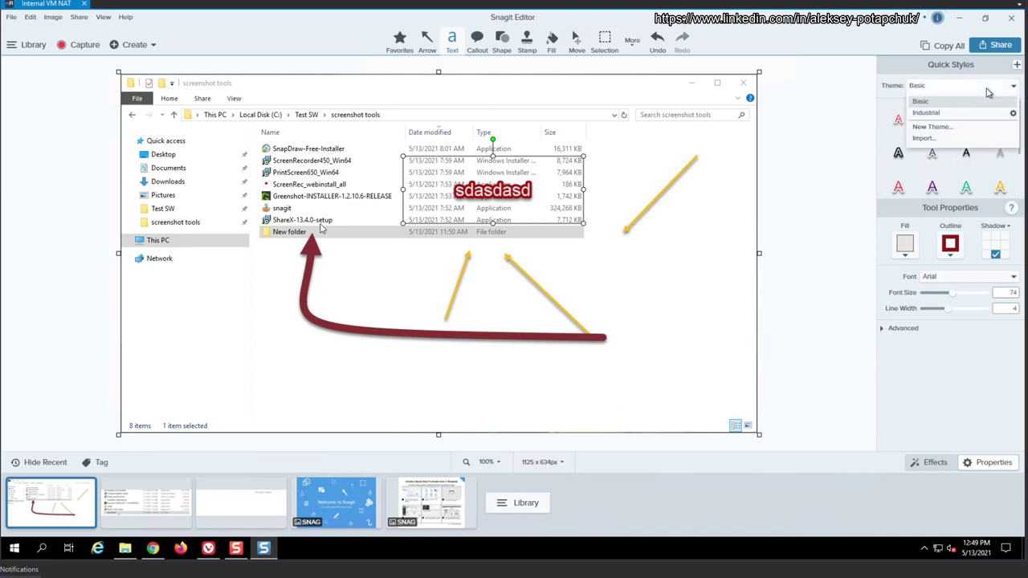
pyautogui.click(988, 88)
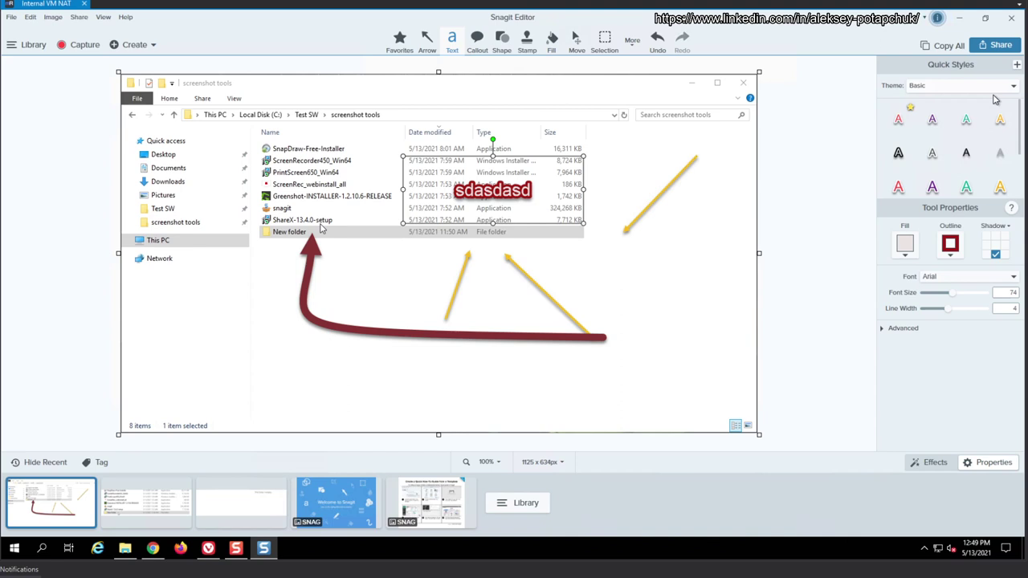
pyautogui.click(898, 334)
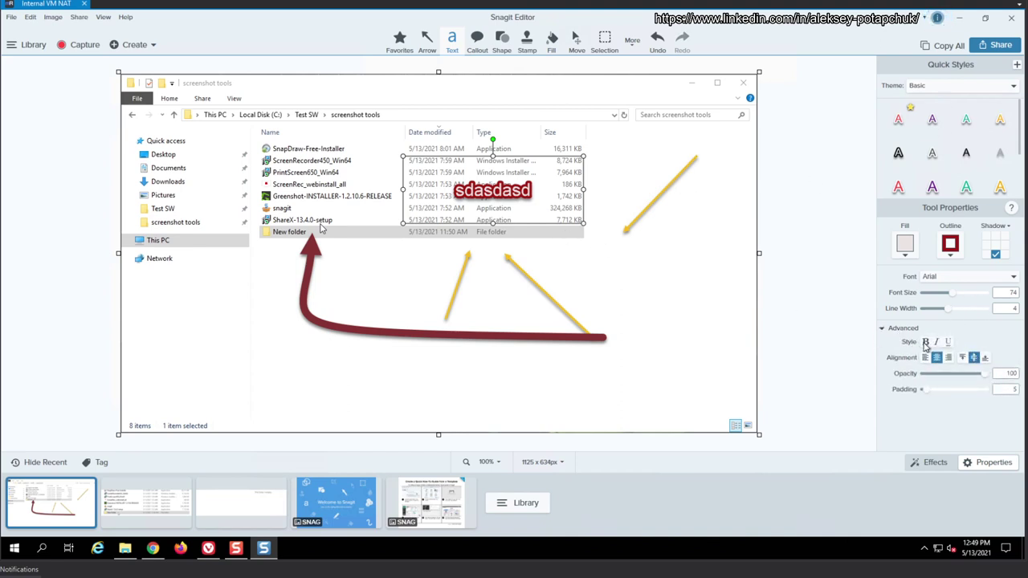
pyautogui.moveTo(926, 394); pyautogui.dragTo(888, 402)
pyautogui.moveTo(984, 379); pyautogui.dragTo(958, 388)
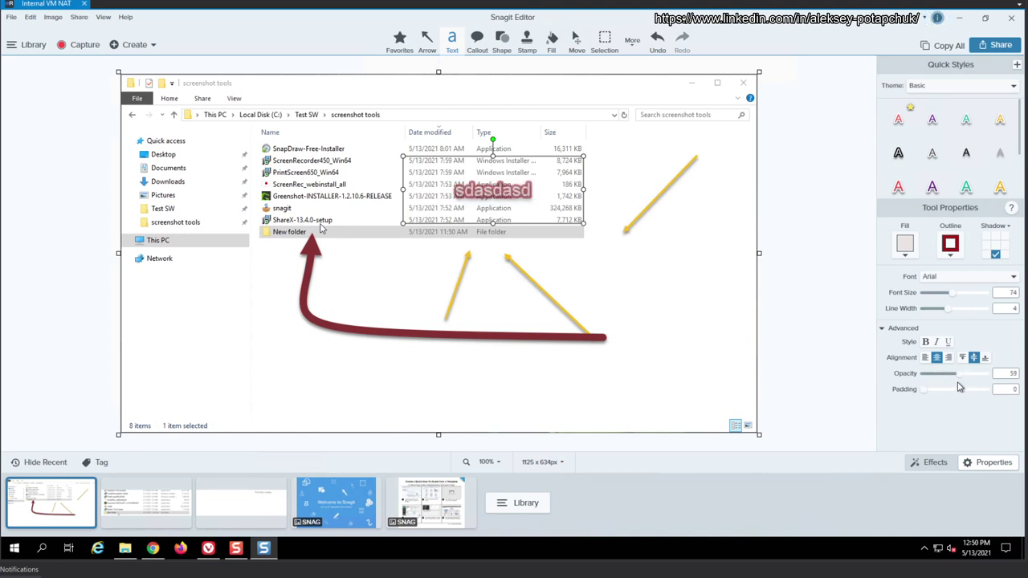
# Move the label down-right beside the arrow's tail and set its padding to 16
pyautogui.click(945, 256)
pyautogui.click(948, 255)
pyautogui.moveTo(527, 214); pyautogui.dragTo(646, 271)
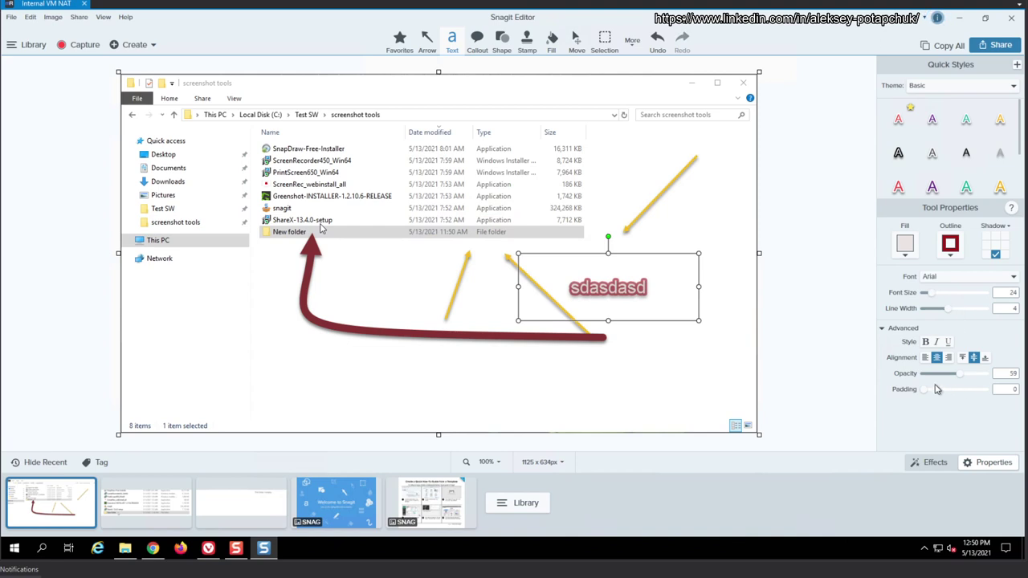
pyautogui.moveTo(925, 390); pyautogui.dragTo(879, 399)
pyautogui.press('c')
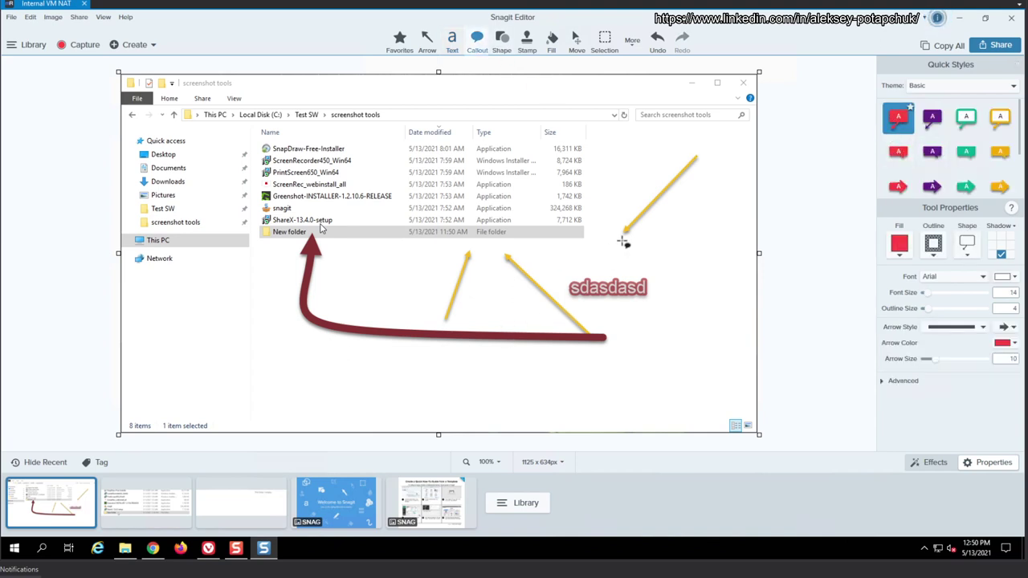
# Draw a callout pointing up-right with about 30 opacity, padding 34 and a shaded look
pyautogui.moveTo(622, 240); pyautogui.dragTo(416, 337)
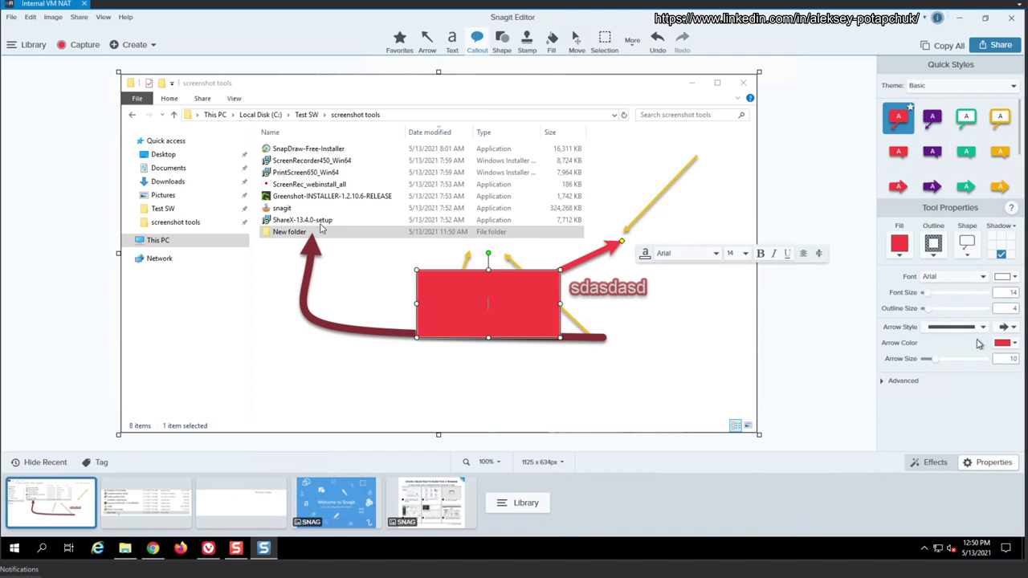
pyautogui.click(903, 381)
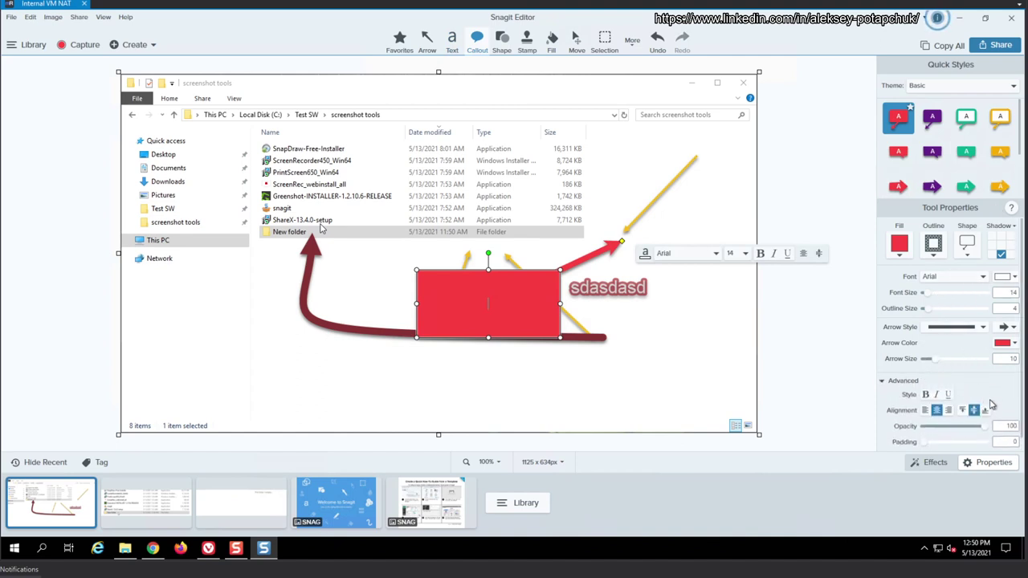
pyautogui.click(926, 427)
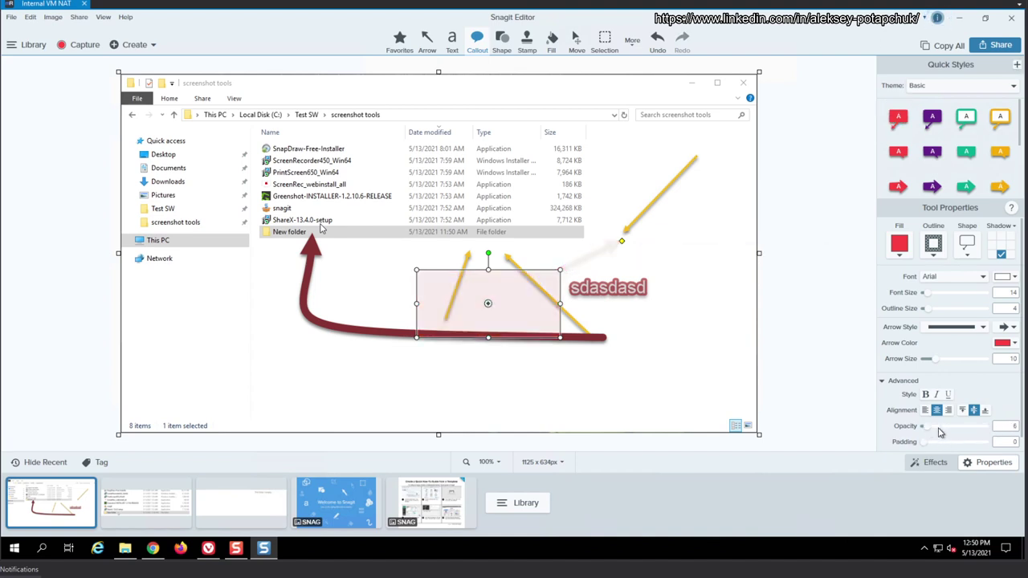
pyautogui.moveTo(940, 433); pyautogui.dragTo(943, 433)
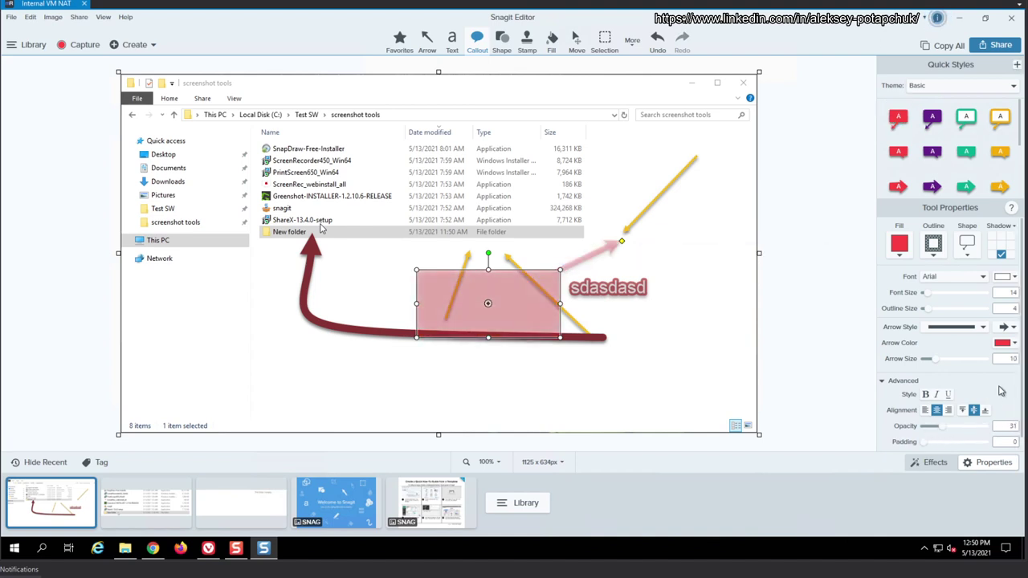
pyautogui.scroll(-1, 939, 432)
pyautogui.moveTo(922, 430); pyautogui.dragTo(943, 432)
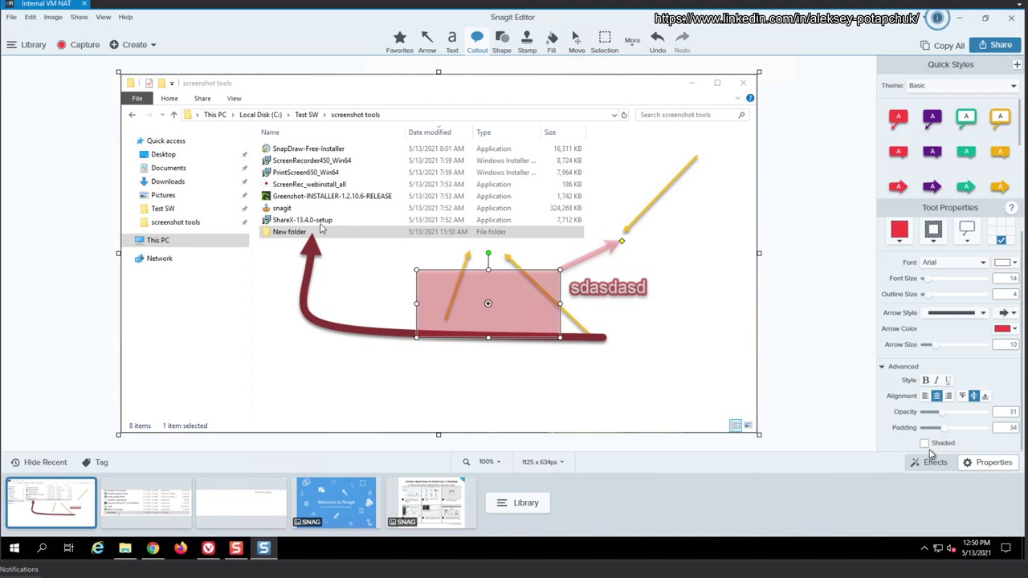
pyautogui.click(924, 444)
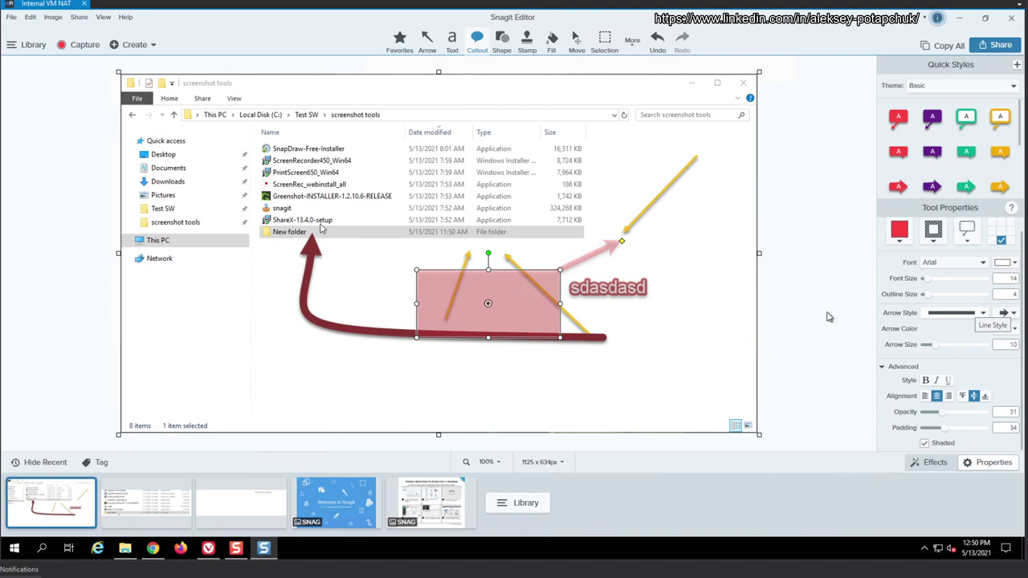
# Give the callout a black outline and a cloud shape, keeping its drop shadow
pyautogui.click(942, 237)
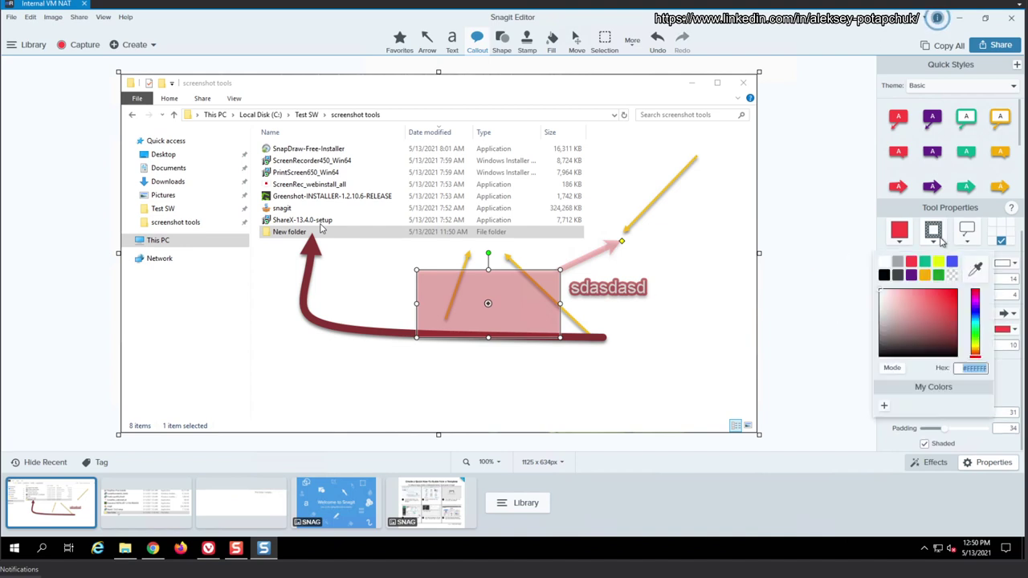
pyautogui.click(891, 353)
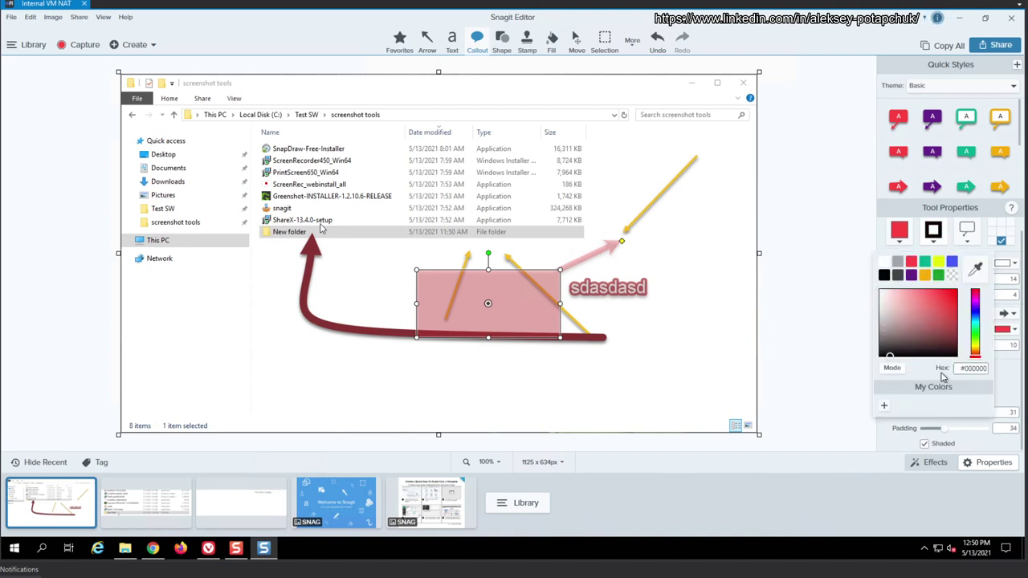
pyautogui.click(899, 345)
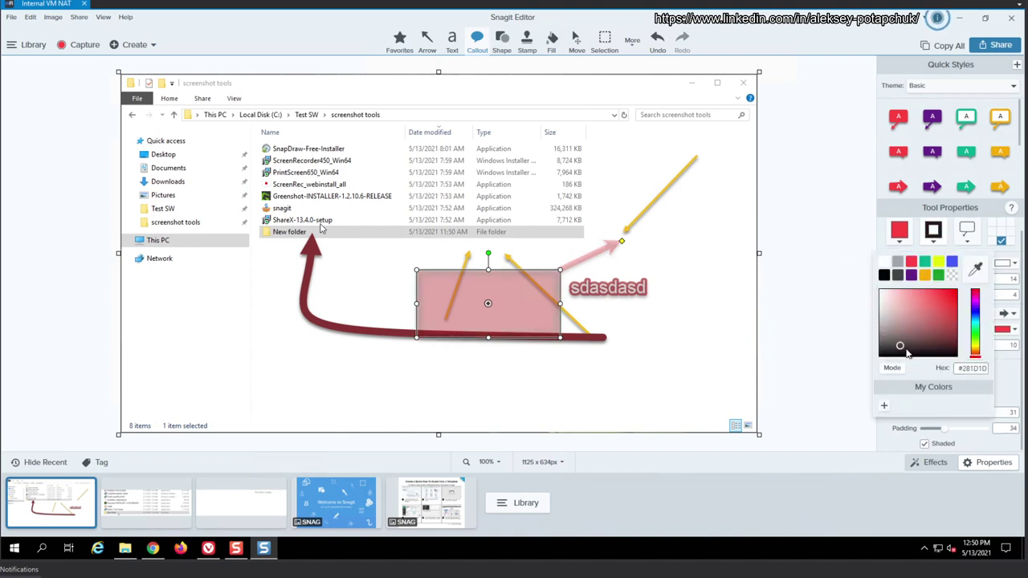
pyautogui.click(1005, 378)
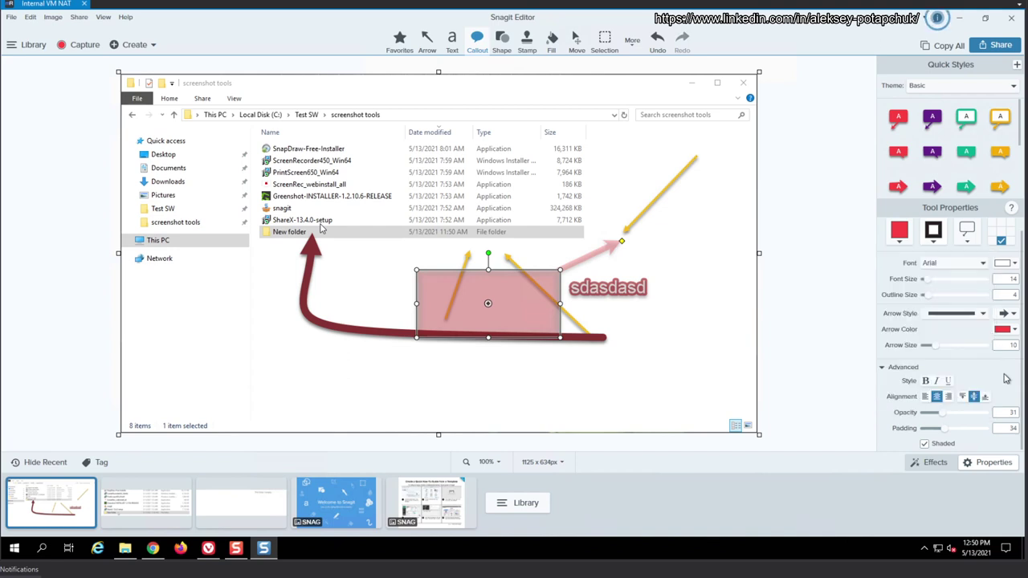
pyautogui.click(971, 241)
pyautogui.click(967, 272)
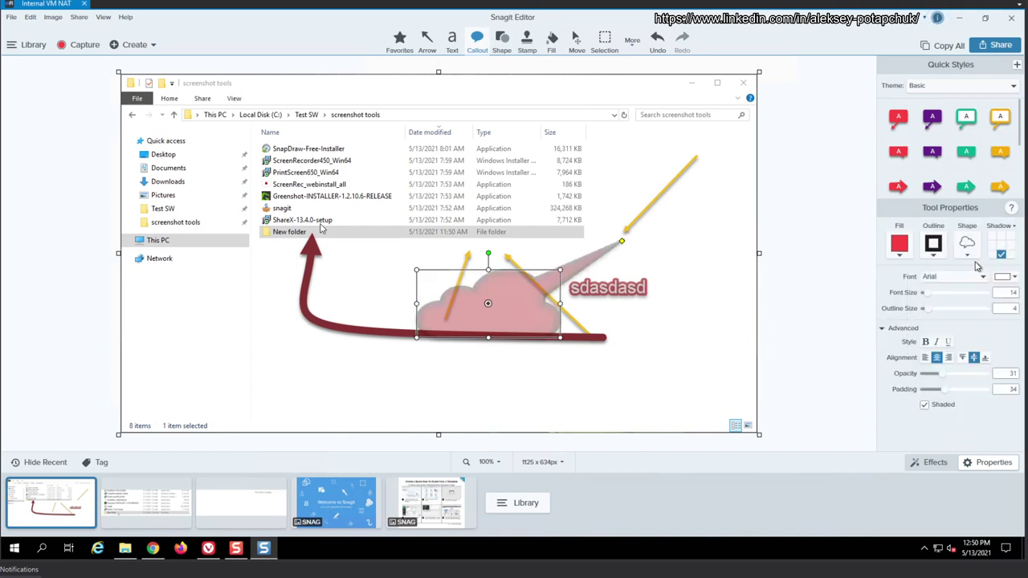
pyautogui.click(1001, 254)
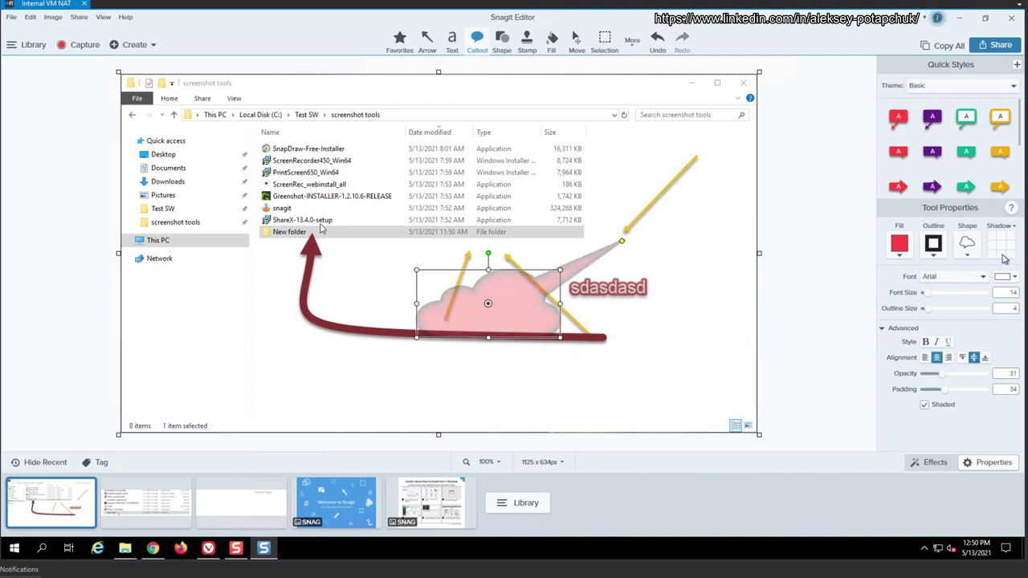
pyautogui.click(1003, 256)
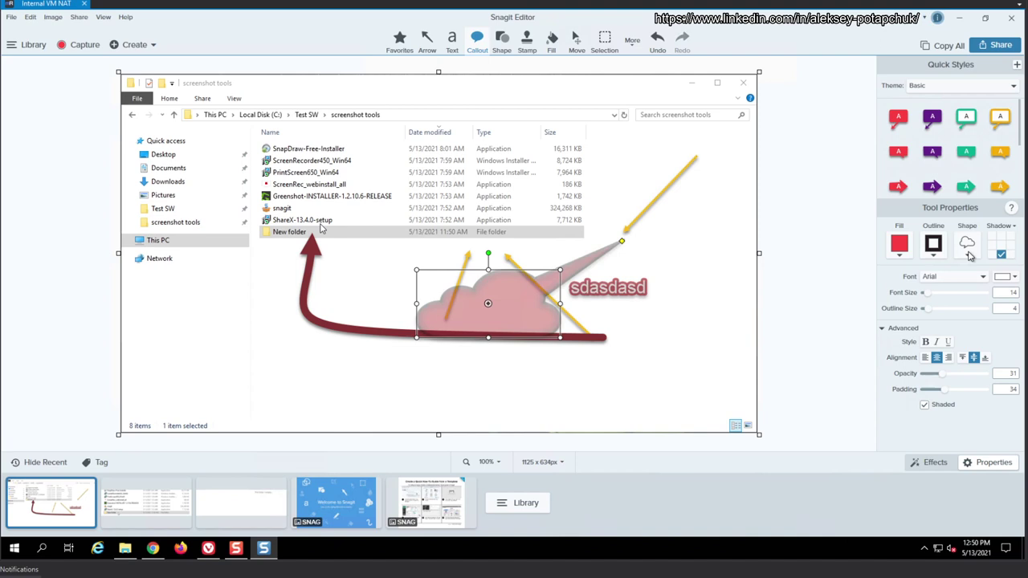
pyautogui.click(970, 254)
pyautogui.click(970, 256)
pyautogui.click(933, 255)
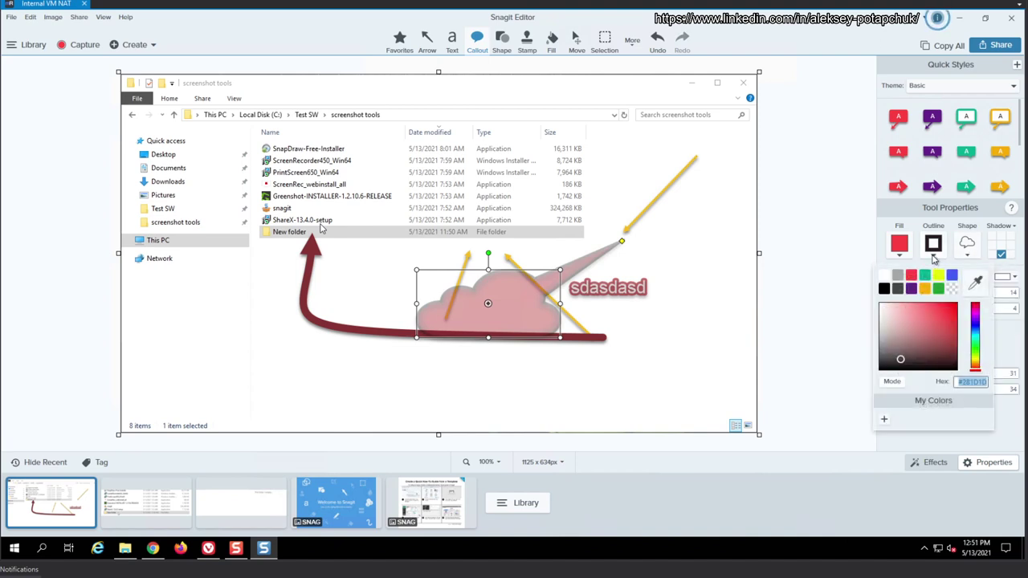
pyautogui.click(933, 254)
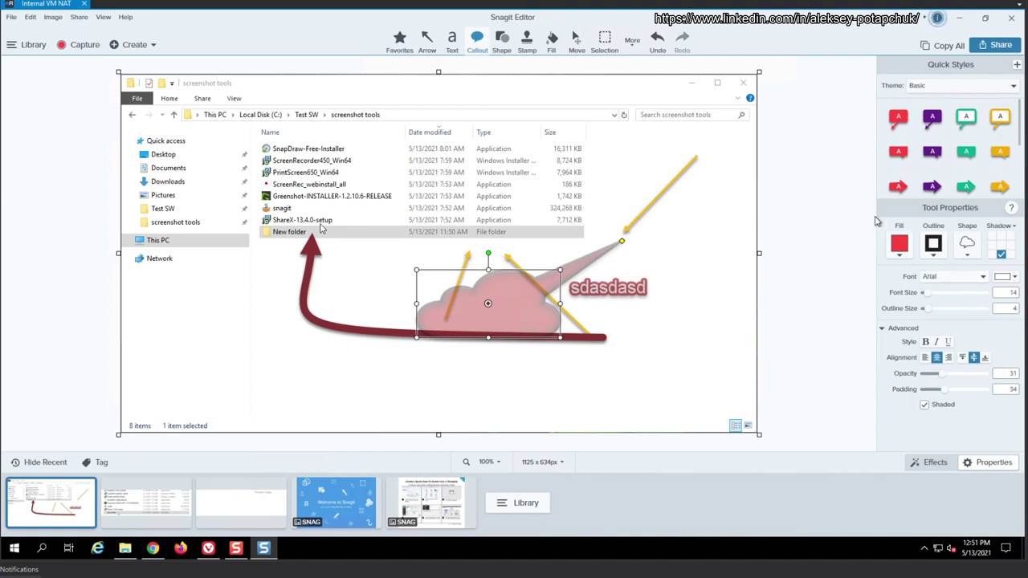
# Make the cloud callout solid red and add a callout reading 'saasfsdfdfsd' pointing at the file list
pyautogui.click(901, 154)
pyautogui.moveTo(473, 184); pyautogui.dragTo(608, 233)
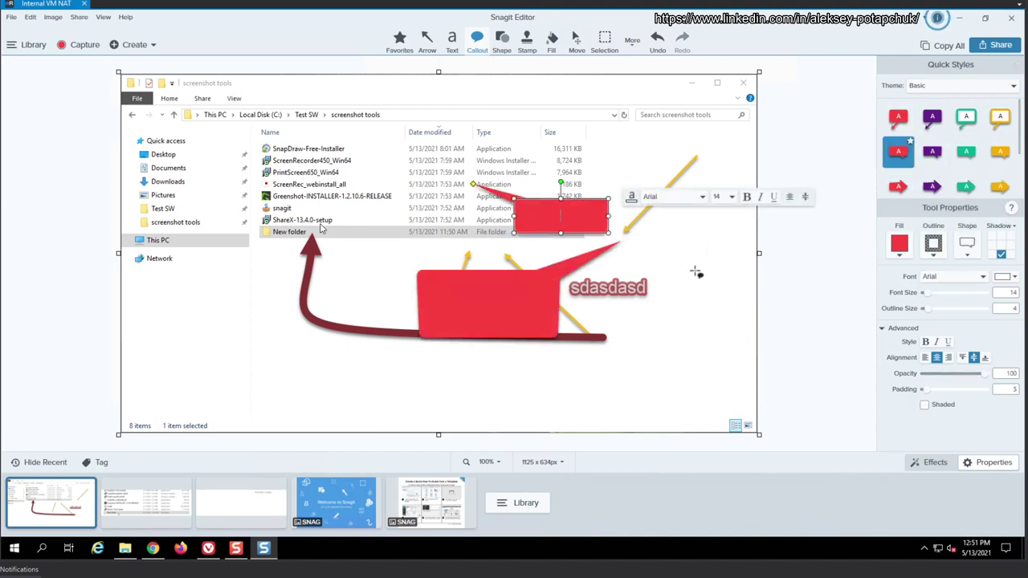
pyautogui.write('saasfsdfdfsd')
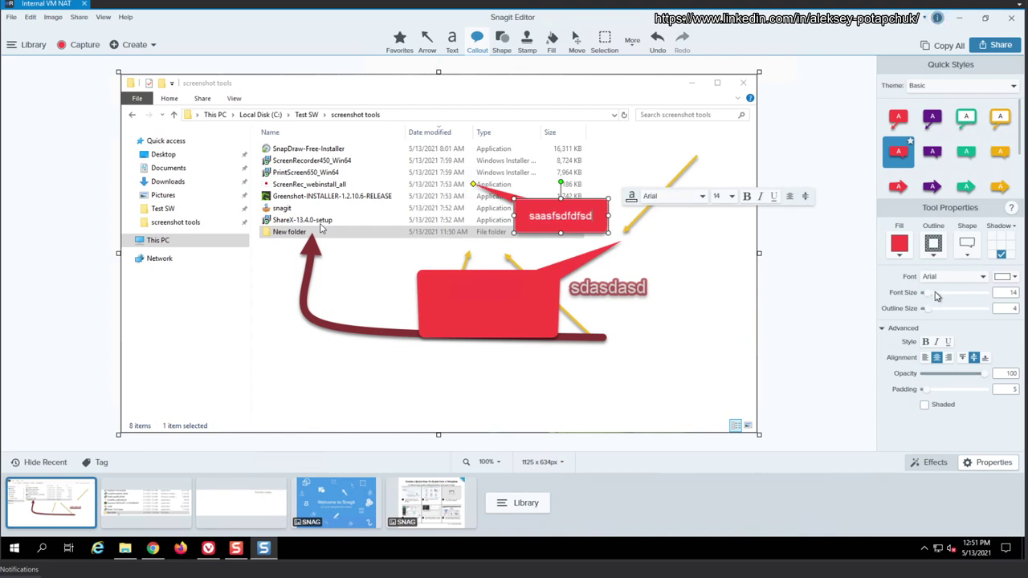
# Draw a red rectangle around the file list and switch to the rounded rectangle shape
pyautogui.click(501, 42)
pyautogui.moveTo(280, 146)
pyautogui.mouseDown()
pyautogui.moveTo(399, 245)
pyautogui.moveTo(457, 275)
pyautogui.moveTo(452, 268)
pyautogui.mouseUp()
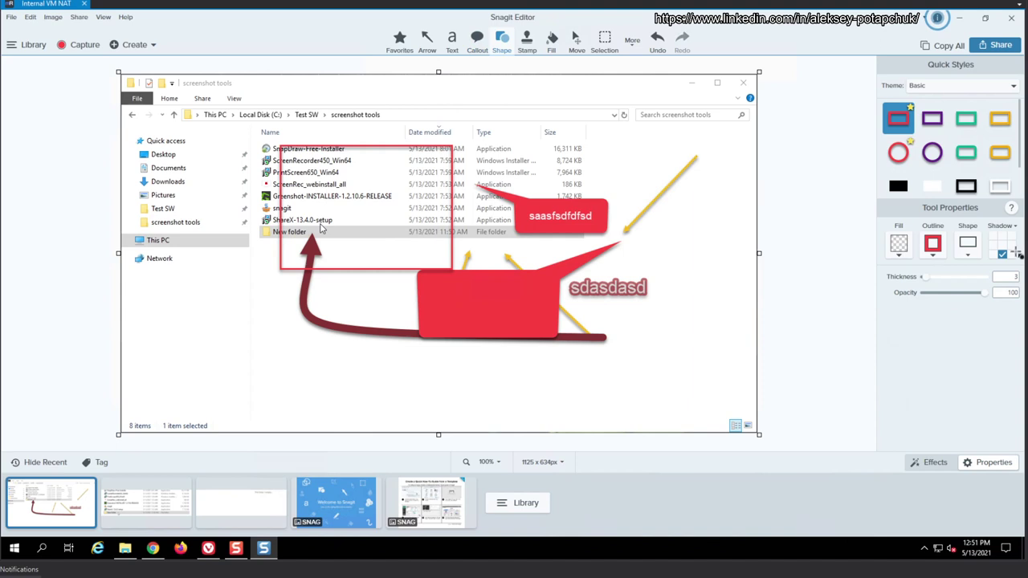
pyautogui.click(968, 247)
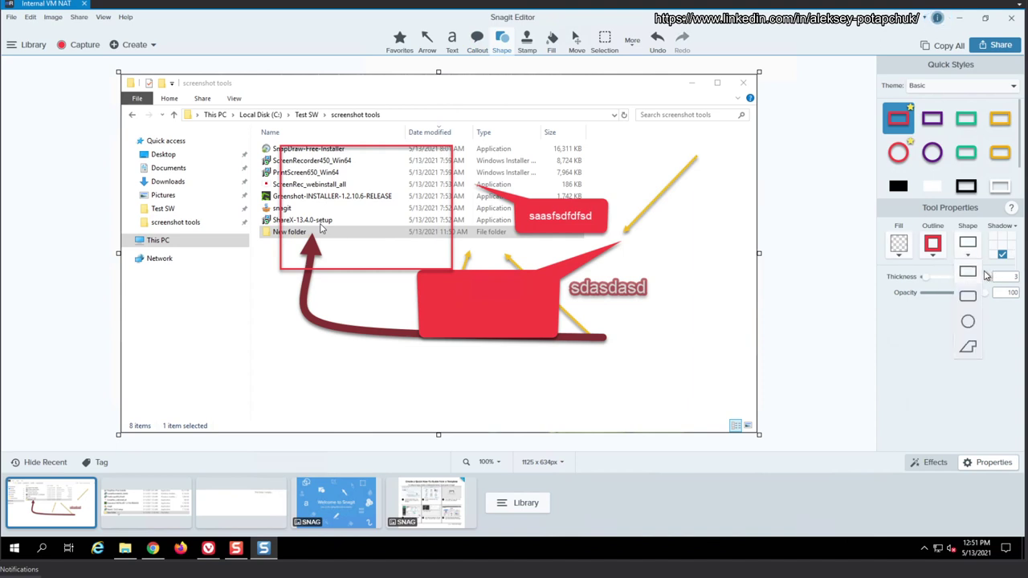
pyautogui.click(966, 297)
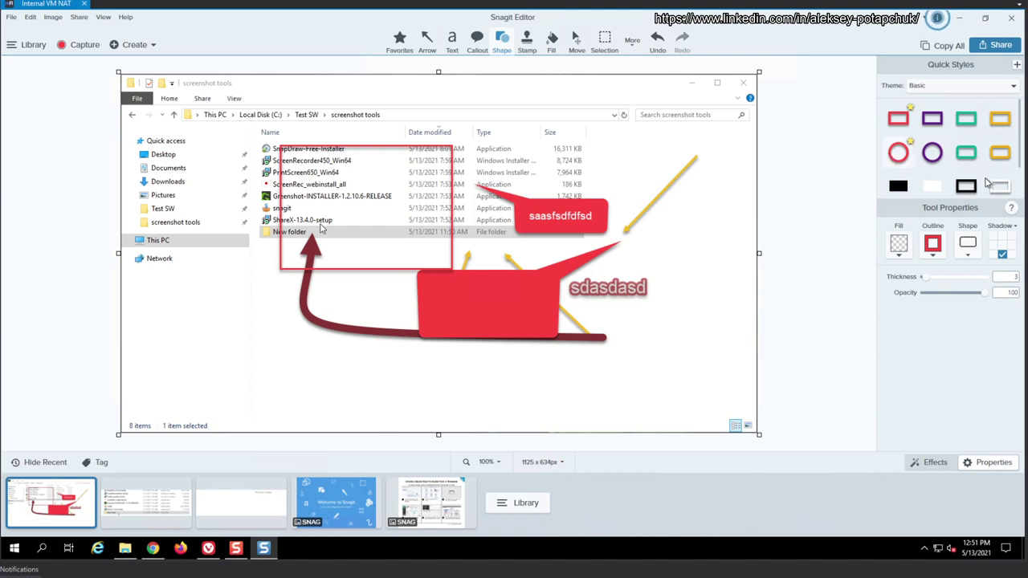
# Draw a solid black box, give it a red outline, and move it below the callout's tail
pyautogui.click(901, 190)
pyautogui.moveTo(582, 223); pyautogui.dragTo(695, 303)
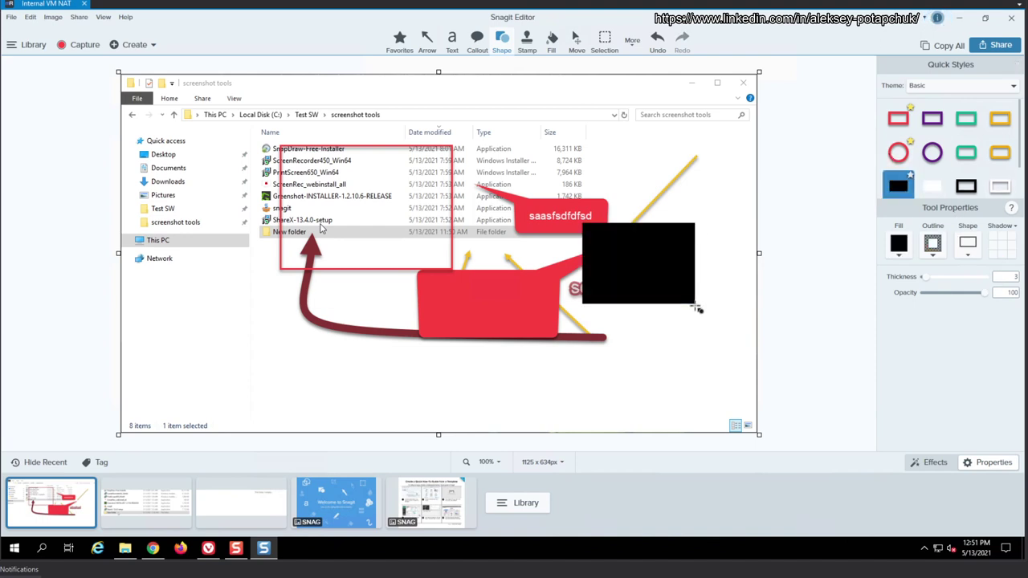
pyautogui.click(660, 276)
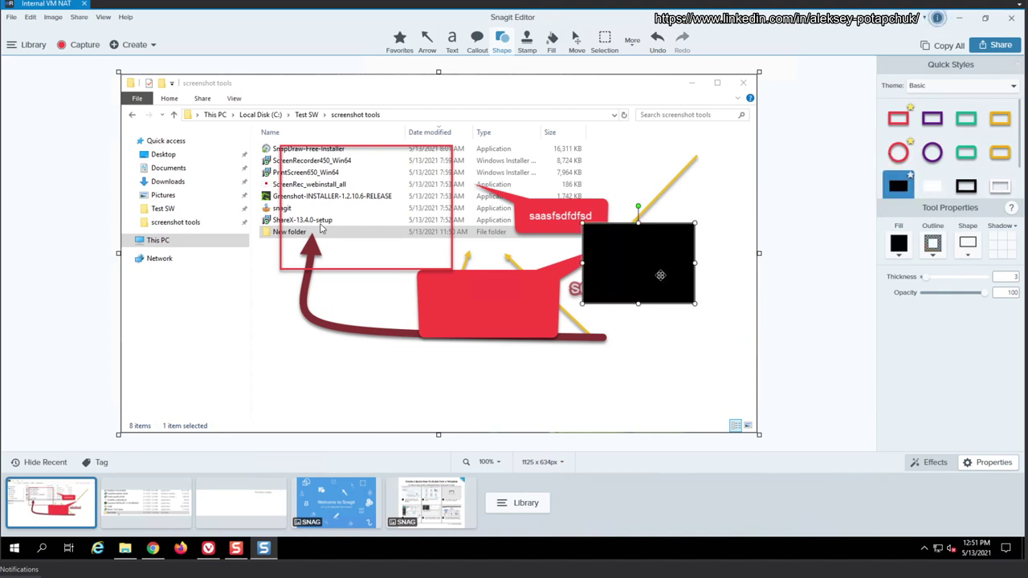
pyautogui.rightClick(661, 277)
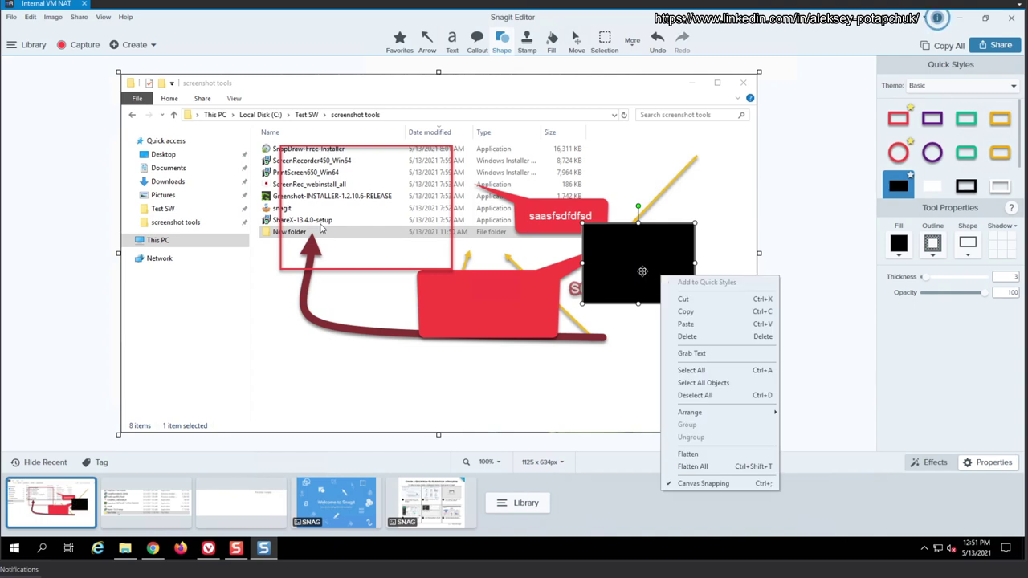
pyautogui.click(641, 271)
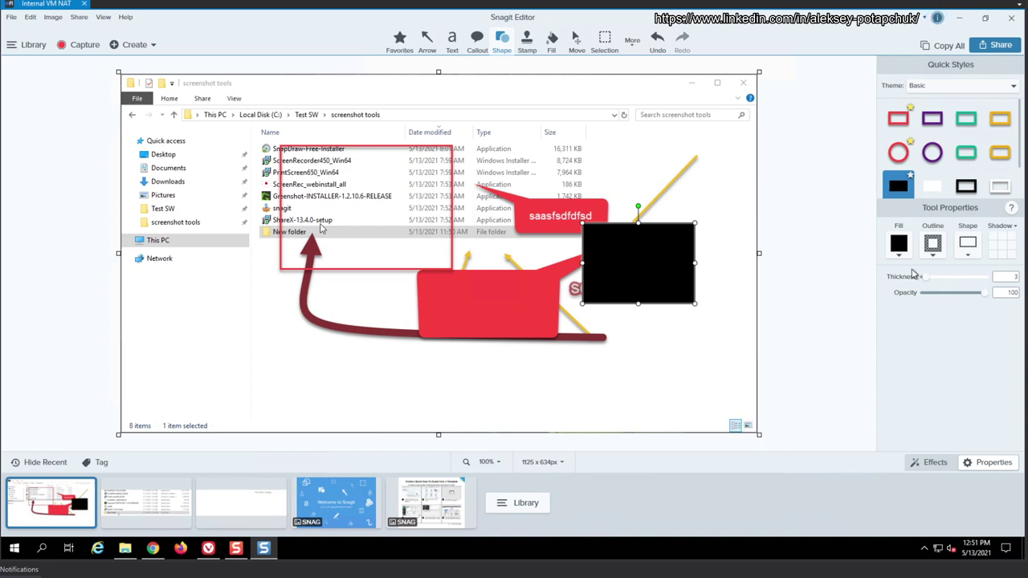
pyautogui.click(932, 251)
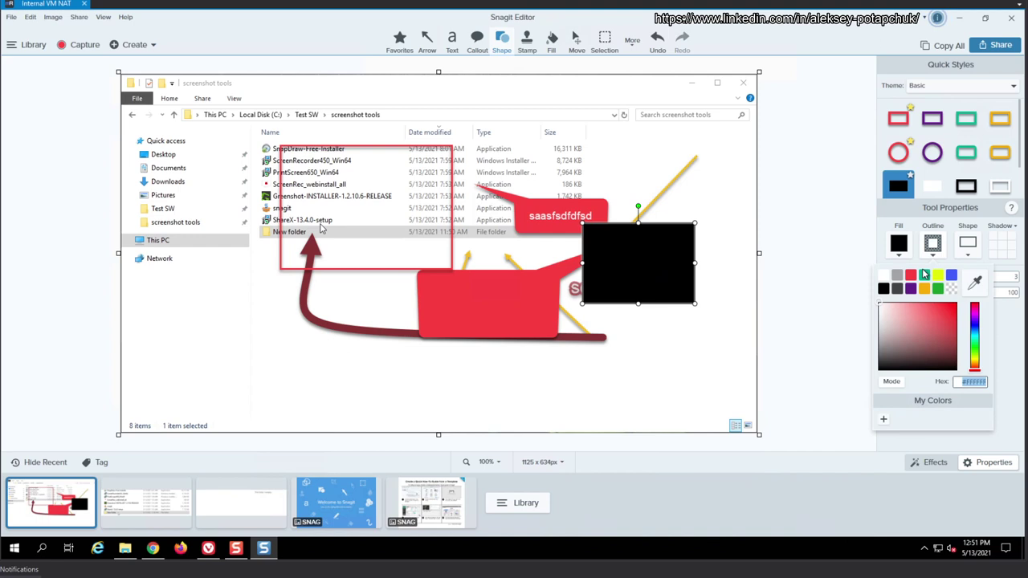
pyautogui.click(911, 275)
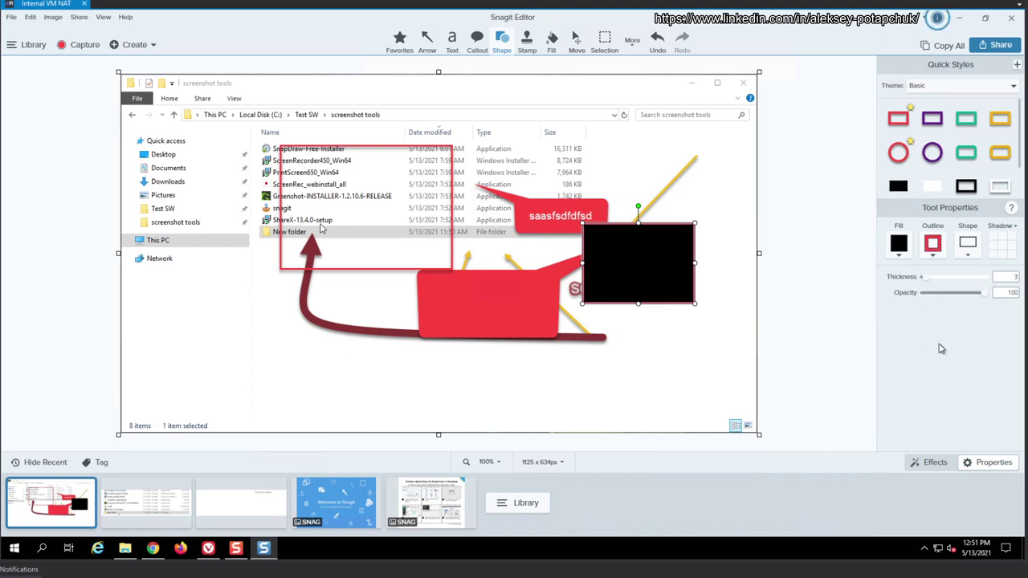
pyautogui.moveTo(648, 282); pyautogui.dragTo(661, 306)
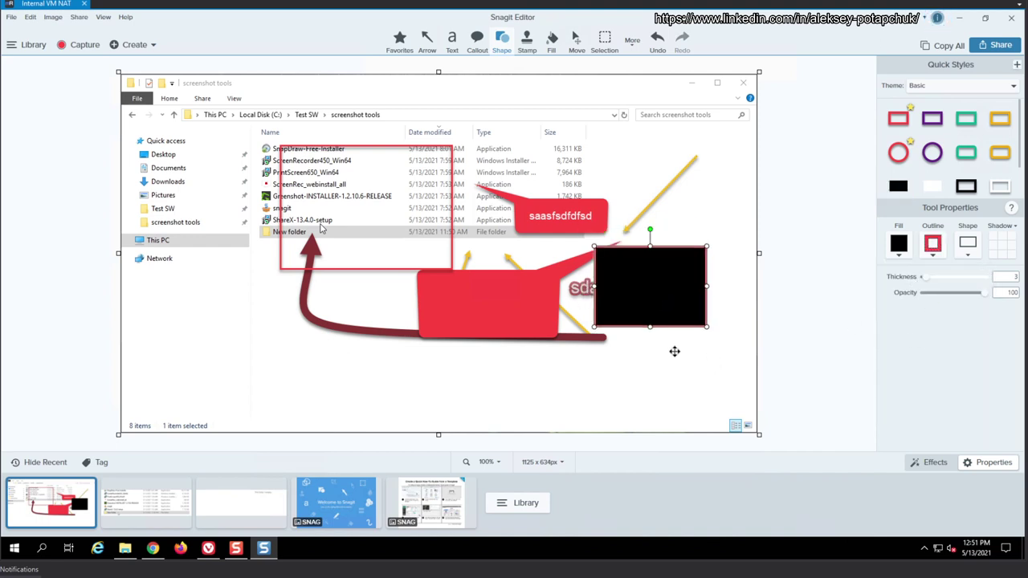
pyautogui.moveTo(674, 351); pyautogui.dragTo(663, 333)
# Outline the big callout in green and thicken the black box's red border to 26
pyautogui.click(542, 323)
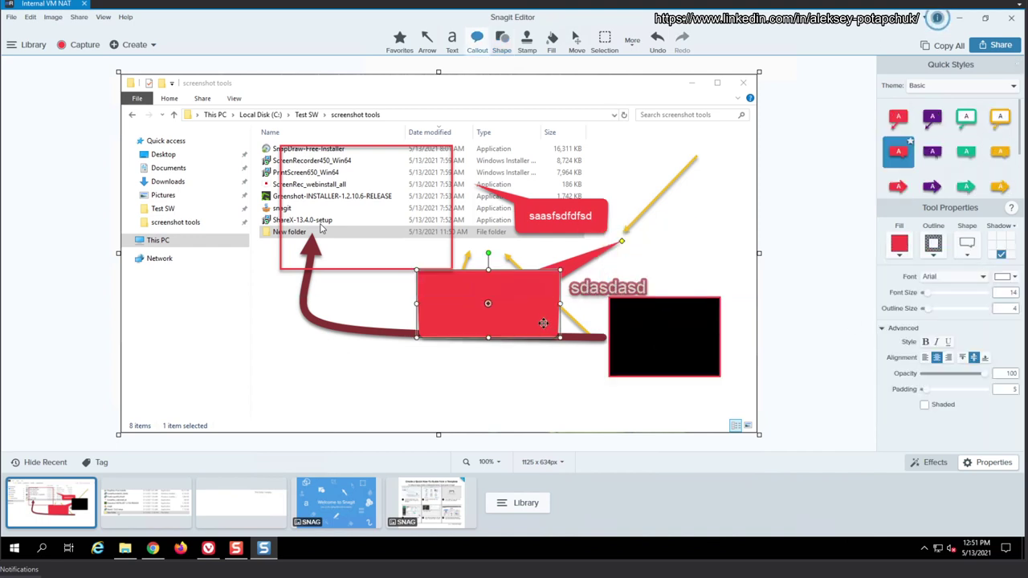
pyautogui.click(931, 251)
pyautogui.click(925, 276)
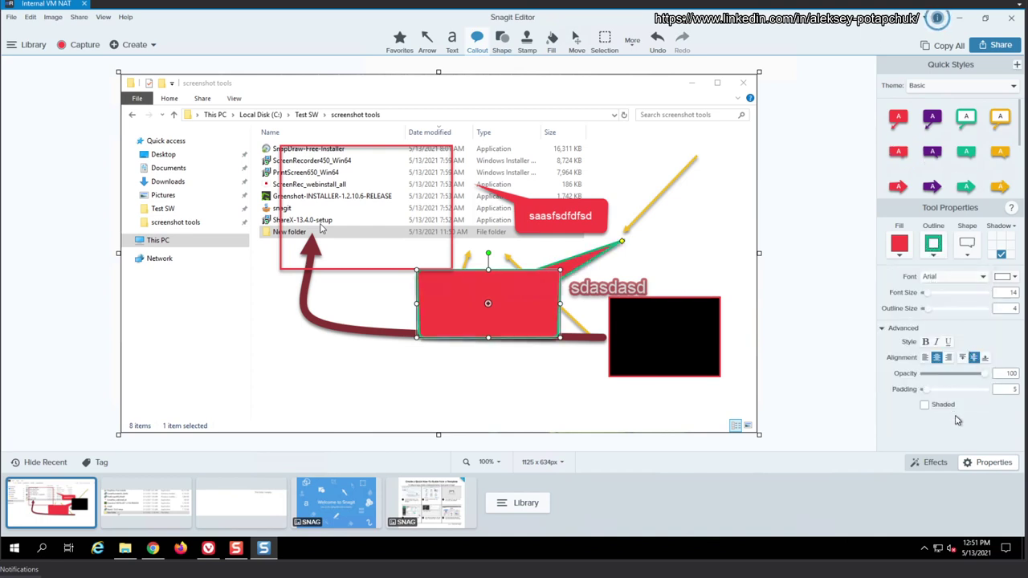
pyautogui.click(604, 287)
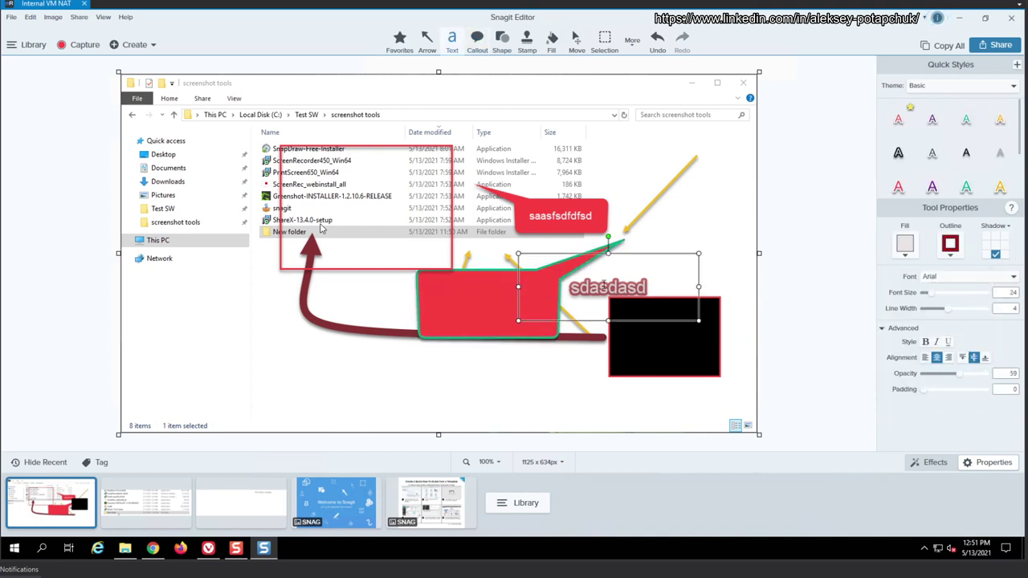
pyautogui.click(950, 246)
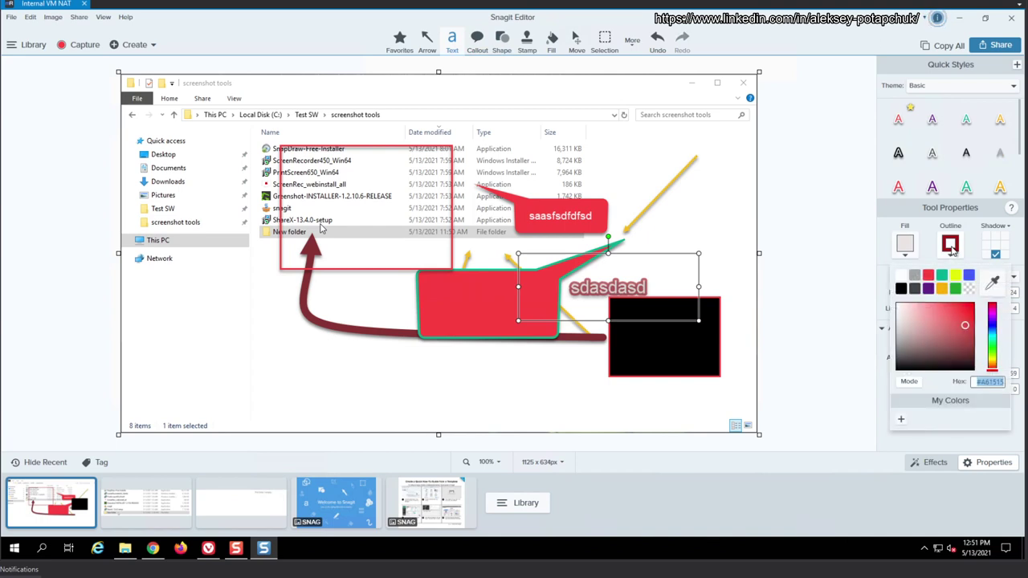
pyautogui.click(669, 358)
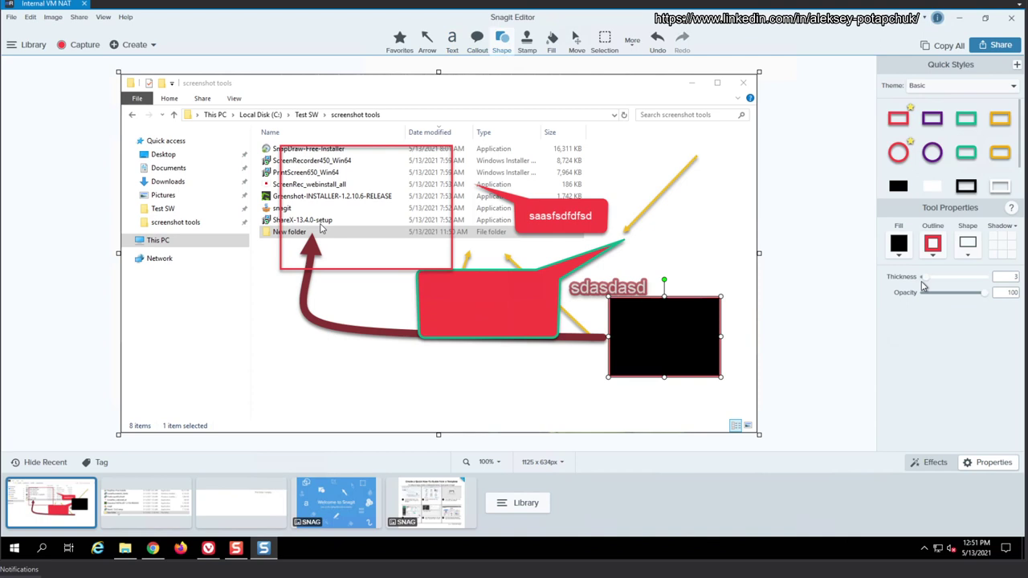
pyautogui.moveTo(925, 277); pyautogui.dragTo(957, 287)
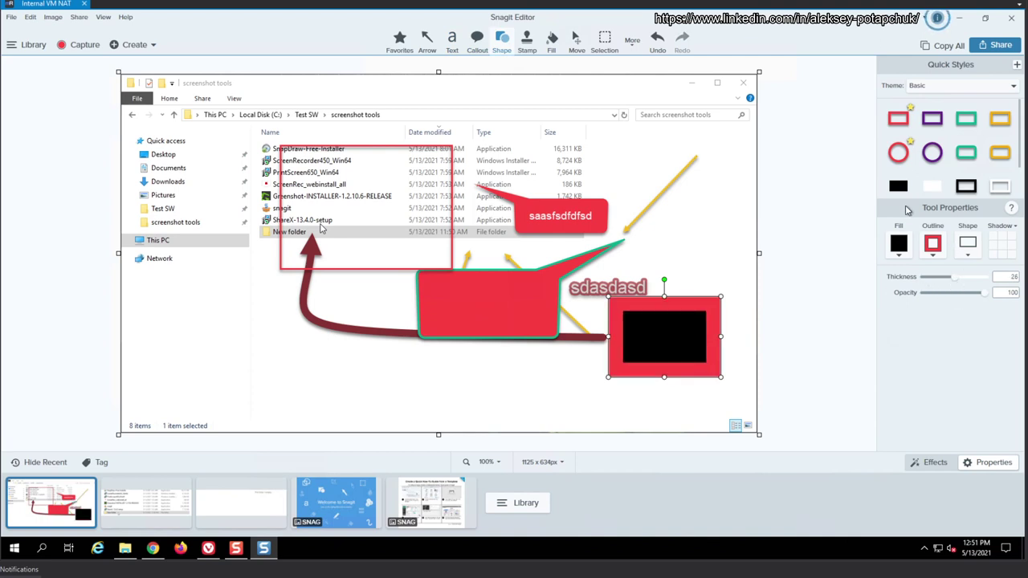
pyautogui.scroll(-2, 995, 164)
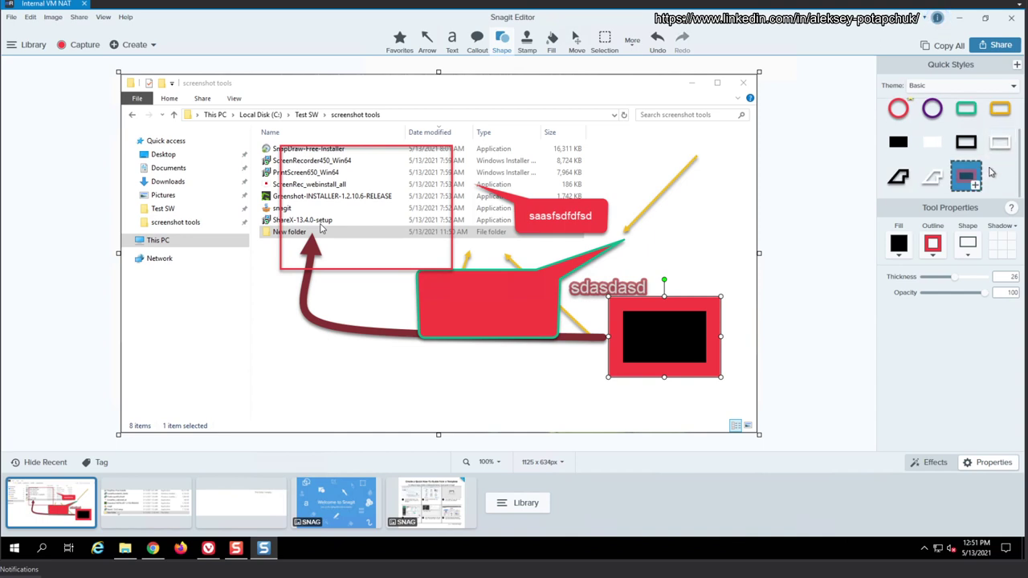
pyautogui.click(525, 47)
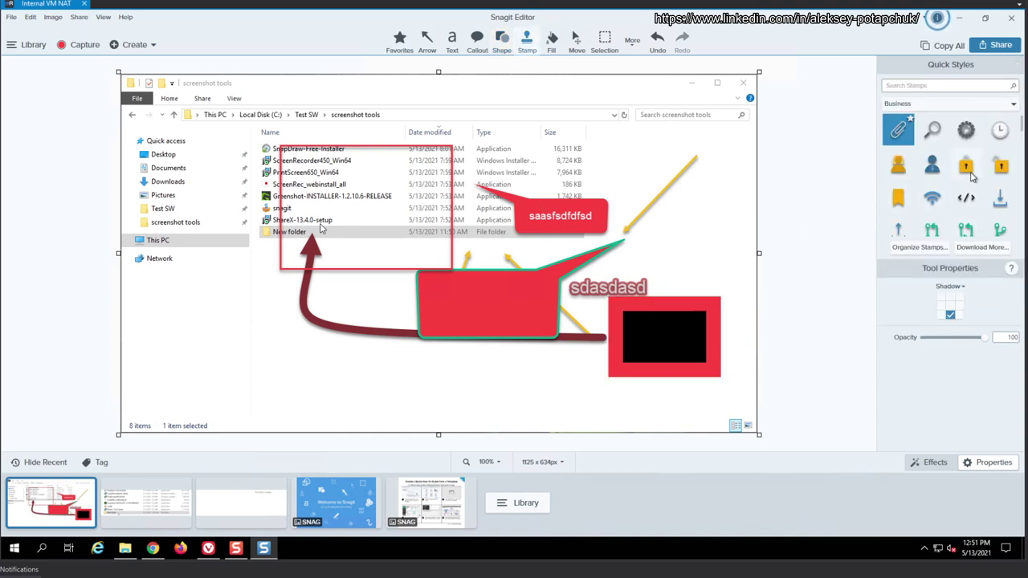
# Place two lock stamps on the capture, enlarge the second, and flood-fill the white background red
pyautogui.click(967, 168)
pyautogui.click(679, 182)
pyautogui.click(701, 227)
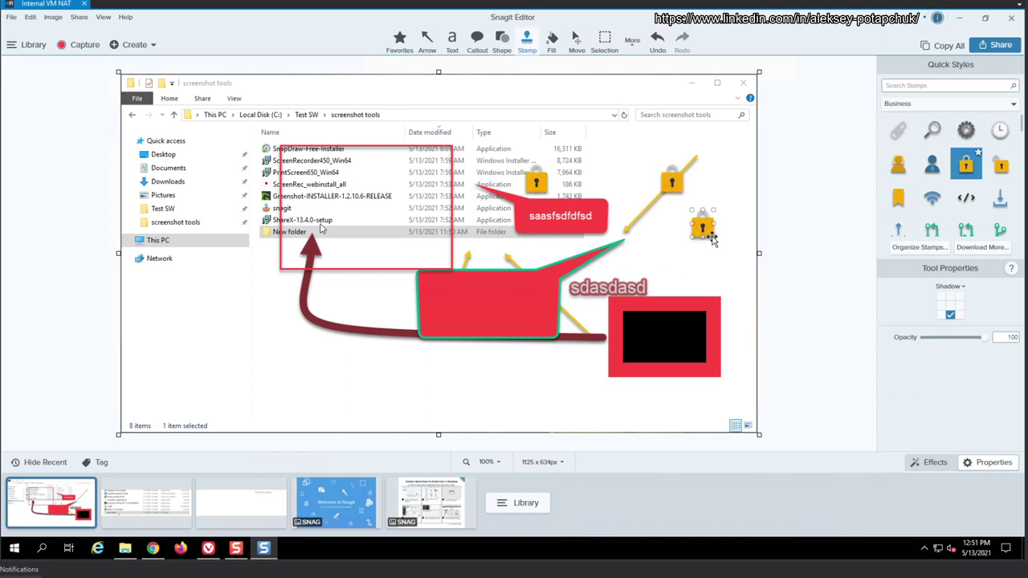
pyautogui.moveTo(713, 239); pyautogui.dragTo(738, 267)
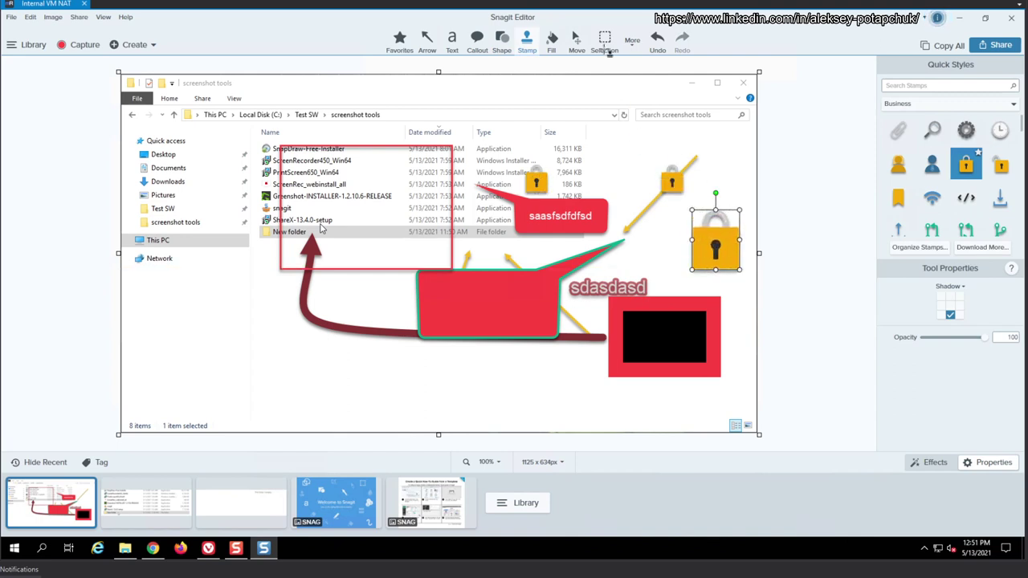
pyautogui.click(552, 41)
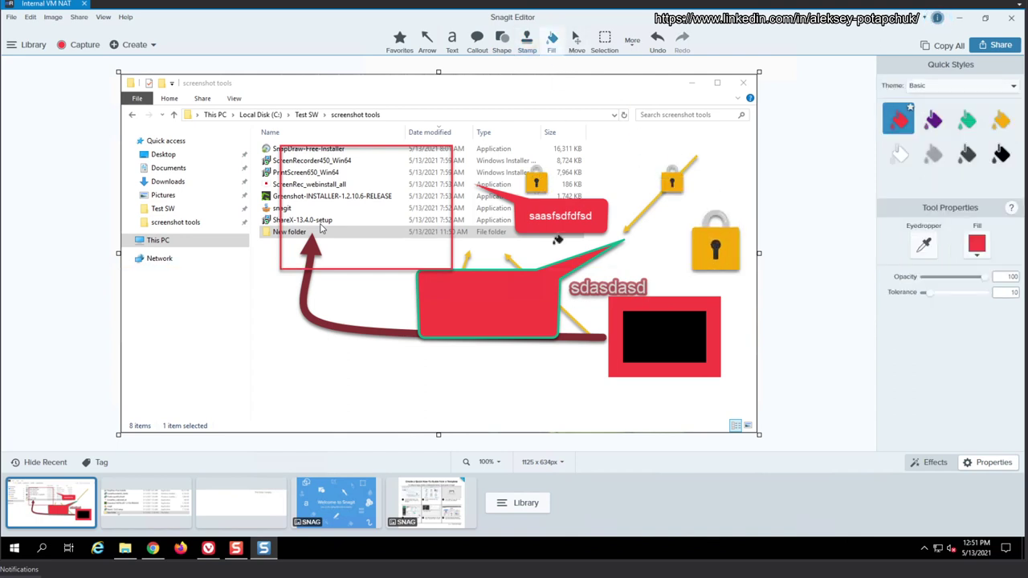
pyautogui.click(320, 229)
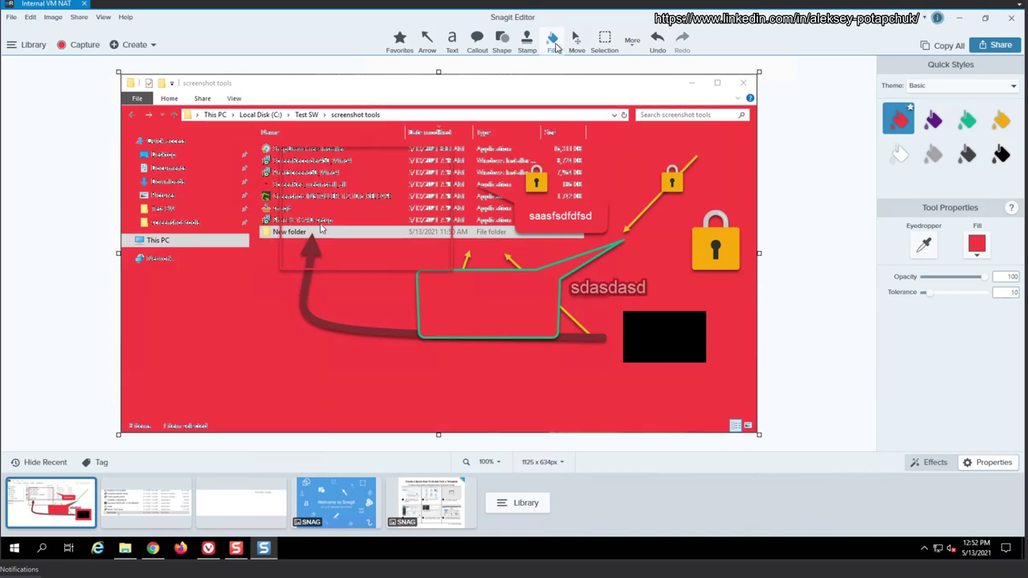
# Nudge the small padlock stamp right and select a rectangle over the Date modified and Type columns
pyautogui.click(579, 55)
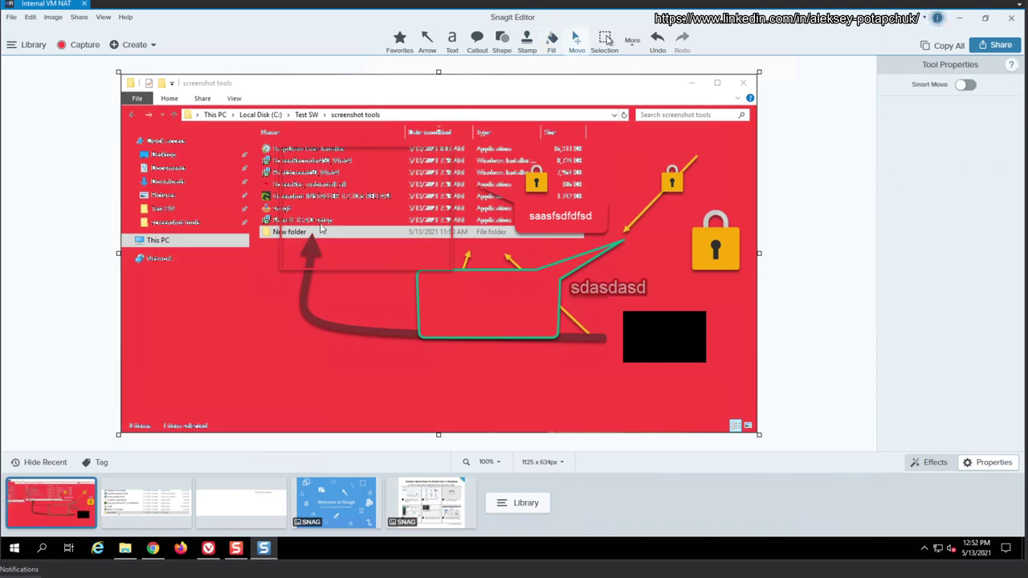
pyautogui.moveTo(521, 183); pyautogui.dragTo(545, 183)
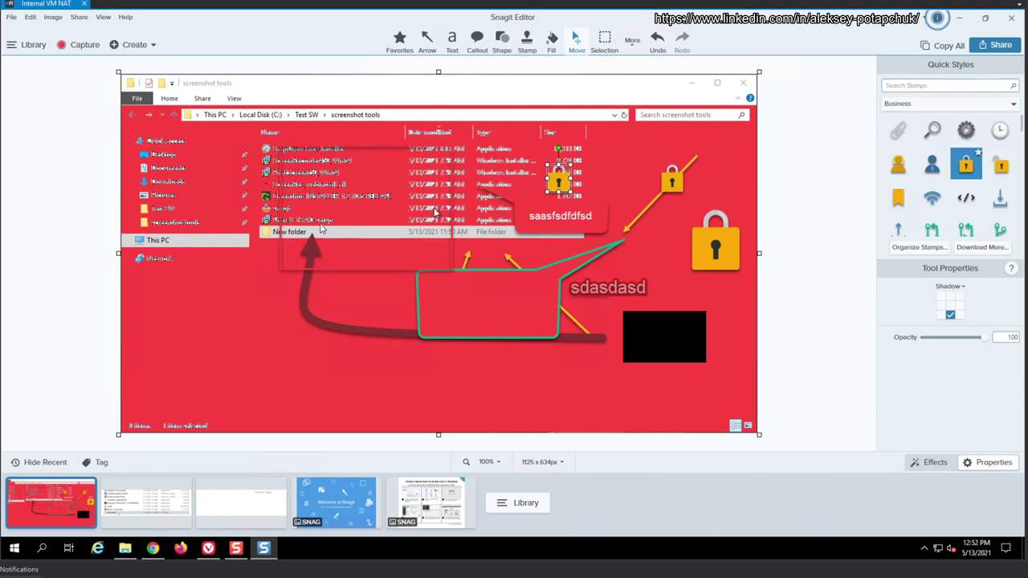
pyautogui.click(562, 192)
pyautogui.click(604, 41)
pyautogui.moveTo(343, 126); pyautogui.dragTo(564, 276)
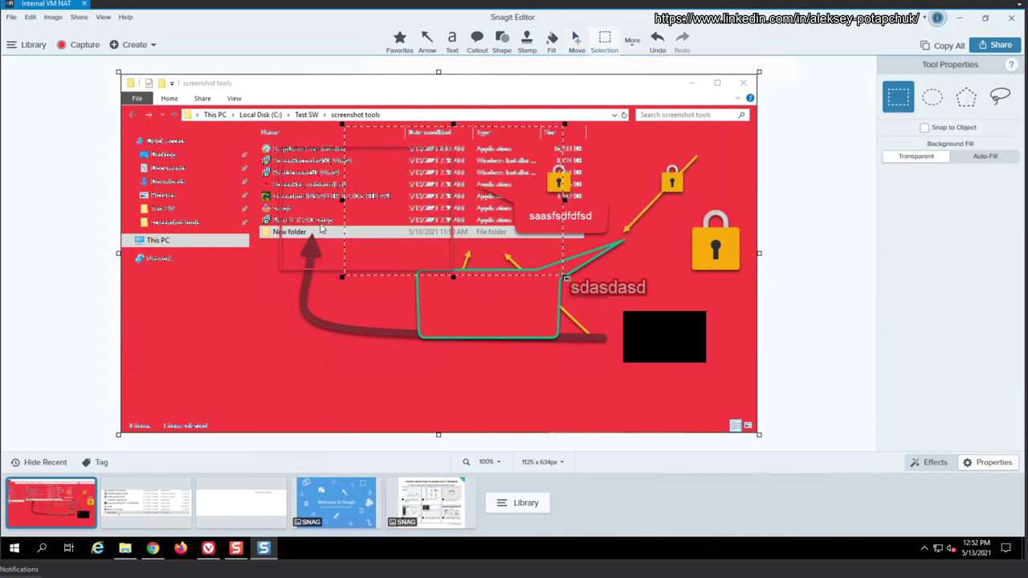
# Cut out the selected column block and paste it lower and further left, leaving a transparent gap
pyautogui.press('Delete')
pyautogui.hotkey('ctrl', 'v')
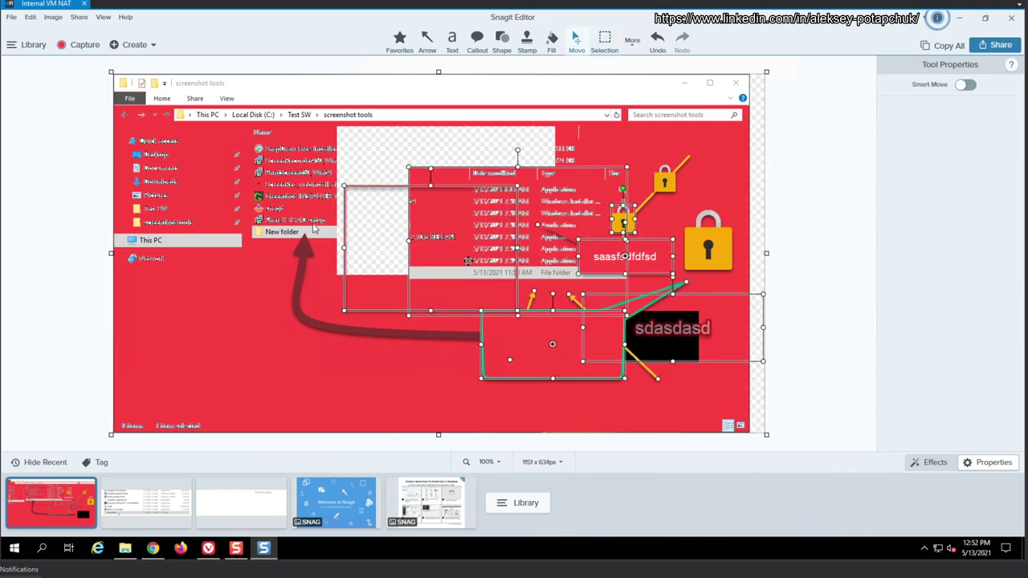
pyautogui.click(613, 46)
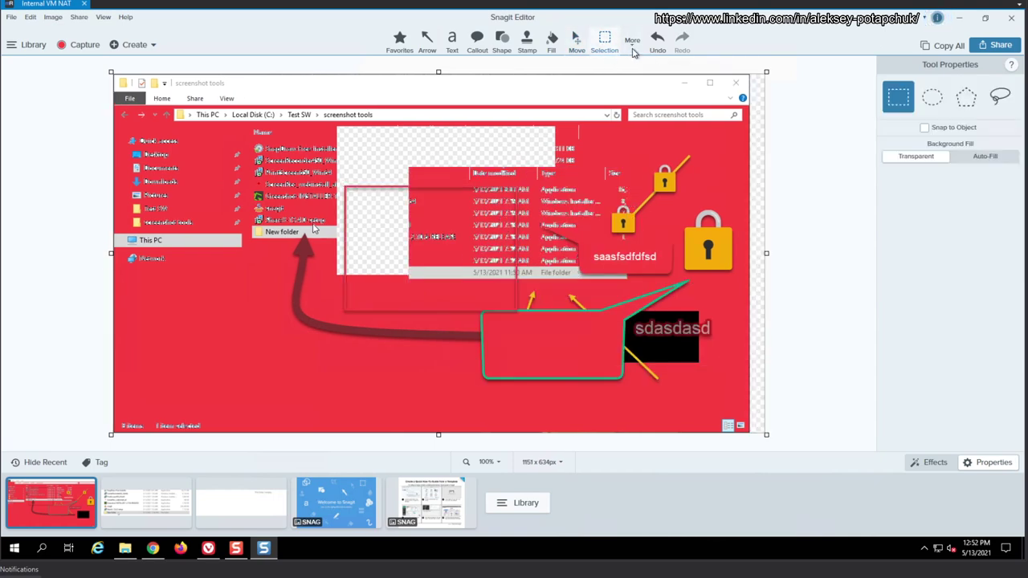
pyautogui.click(633, 47)
pyautogui.click(618, 205)
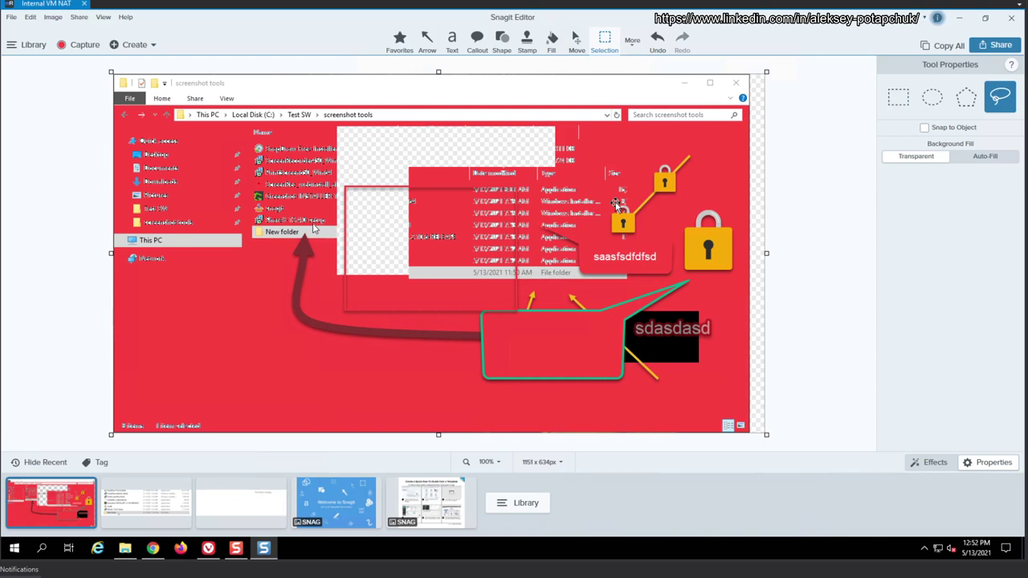
pyautogui.moveTo(617, 203)
pyautogui.mouseDown()
pyautogui.moveTo(629, 174)
pyautogui.moveTo(568, 273)
pyautogui.mouseUp()
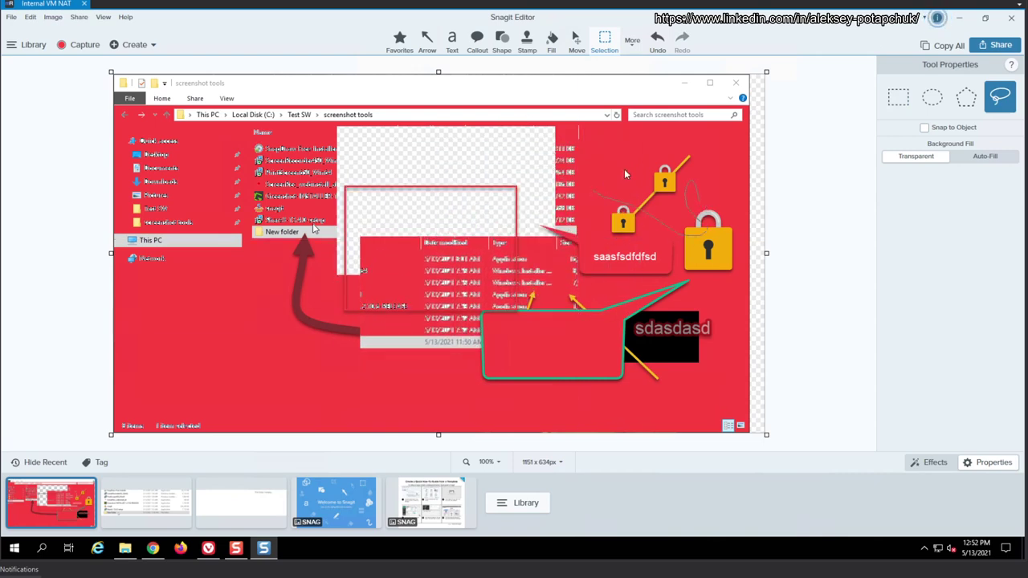
# Draw a freehand selection around the padlocks and set Background Fill to Auto-Fill
pyautogui.moveTo(626, 173); pyautogui.dragTo(627, 172)
pyautogui.click(968, 101)
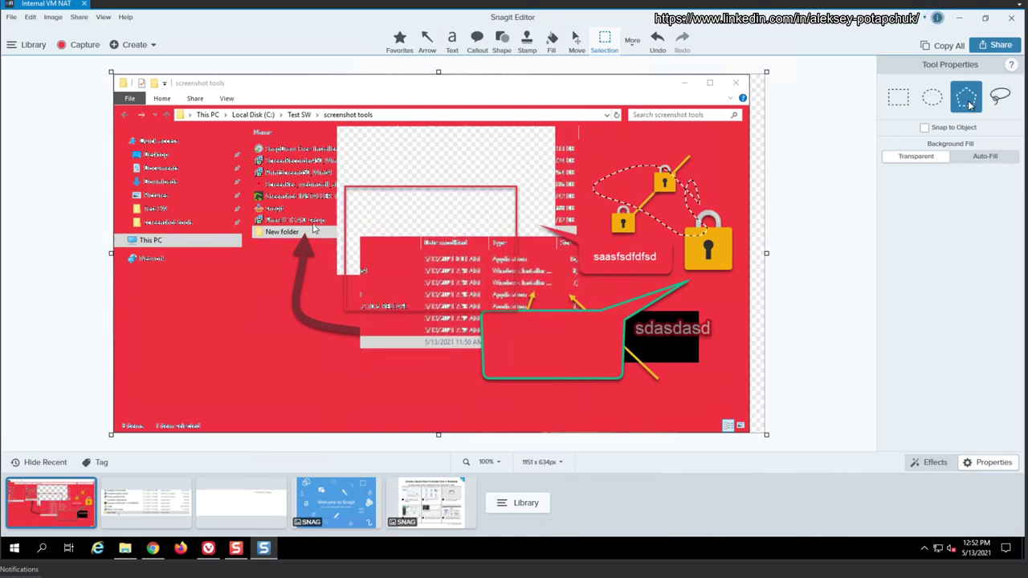
pyautogui.click(974, 156)
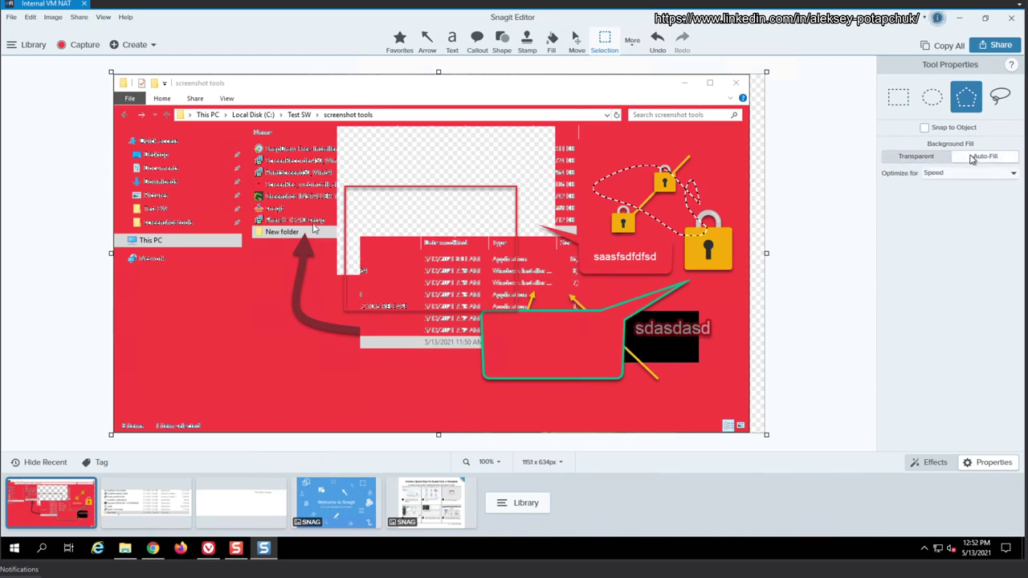
pyautogui.click(1000, 96)
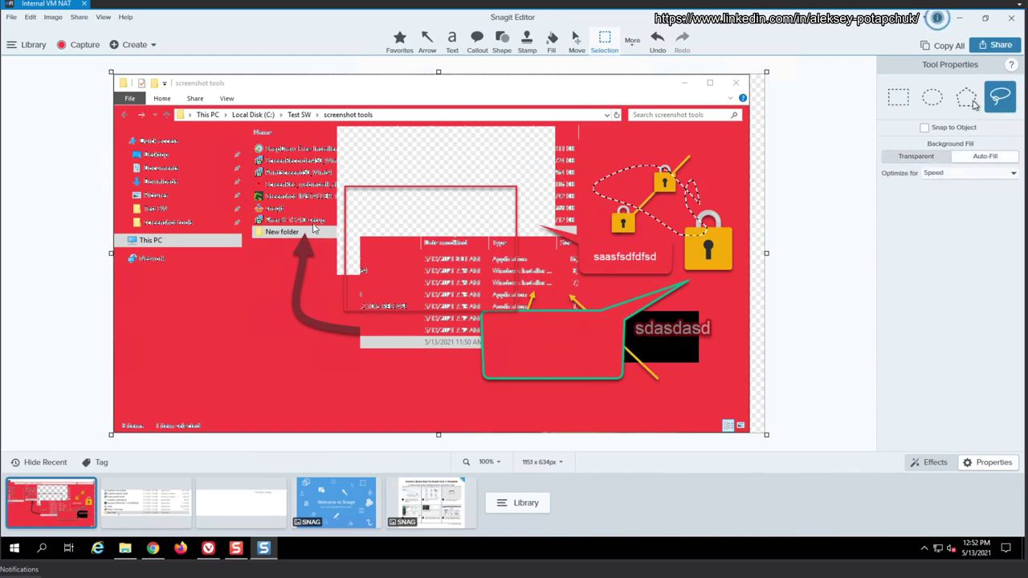
pyautogui.click(627, 50)
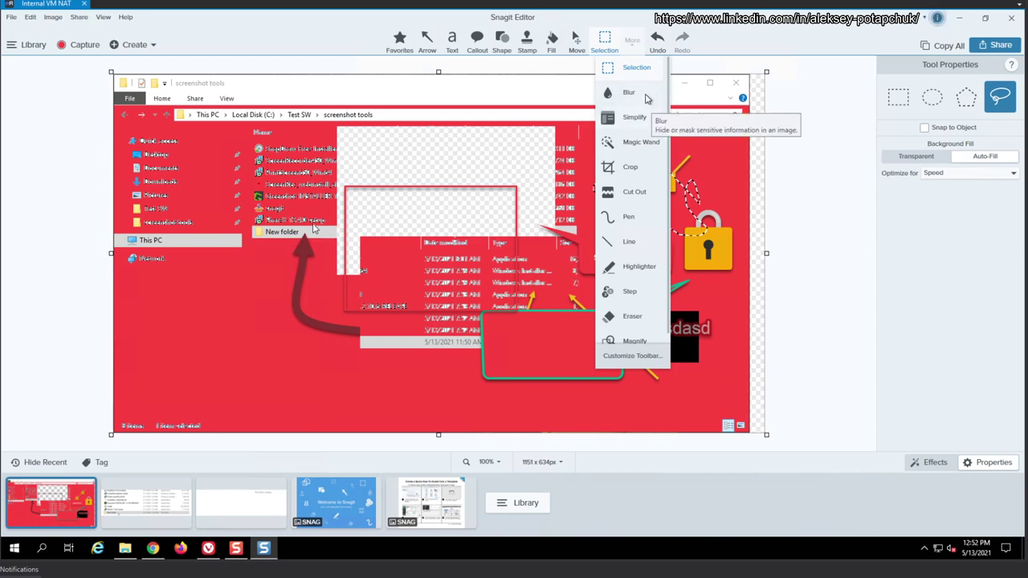
# Undo the cut-and-move edits so the capture returns to its original look
pyautogui.click(638, 93)
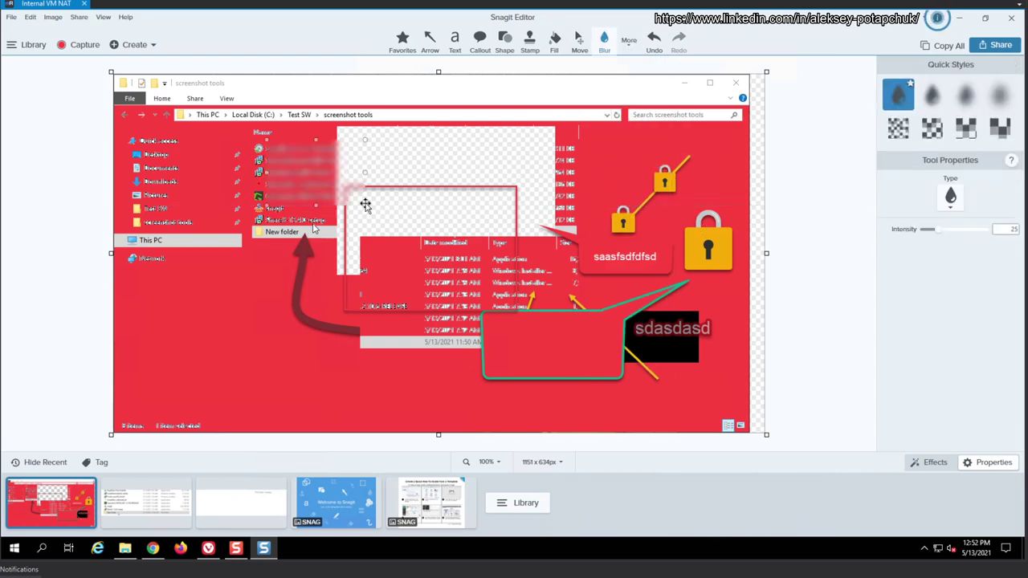
pyautogui.click(444, 214)
pyautogui.hotkey('ctrl', 'z')
pyautogui.hotkey('ctrl', 'z')
pyautogui.hotkey('ctrl', 'z')
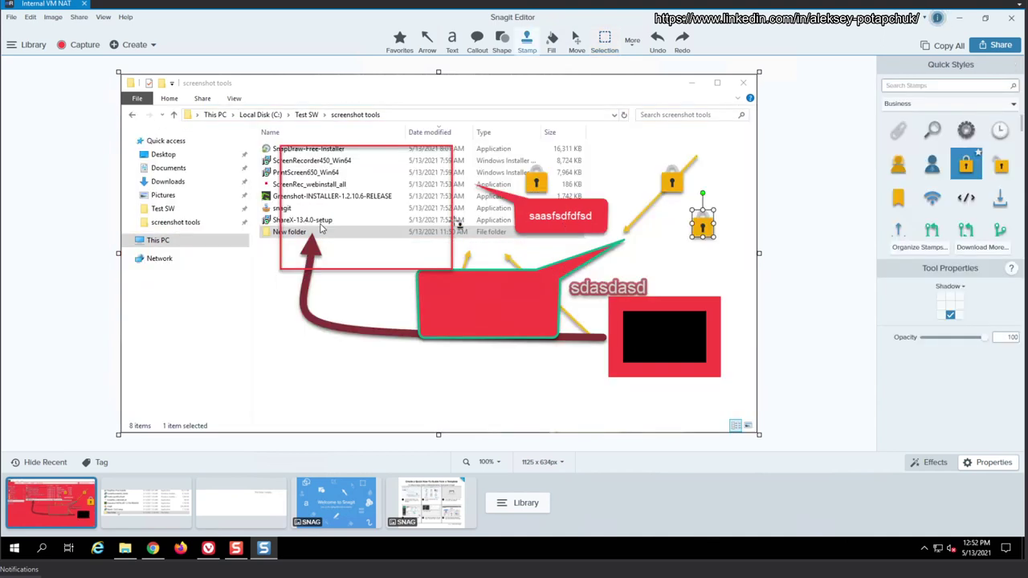
pyautogui.hotkey('ctrl', 'y')
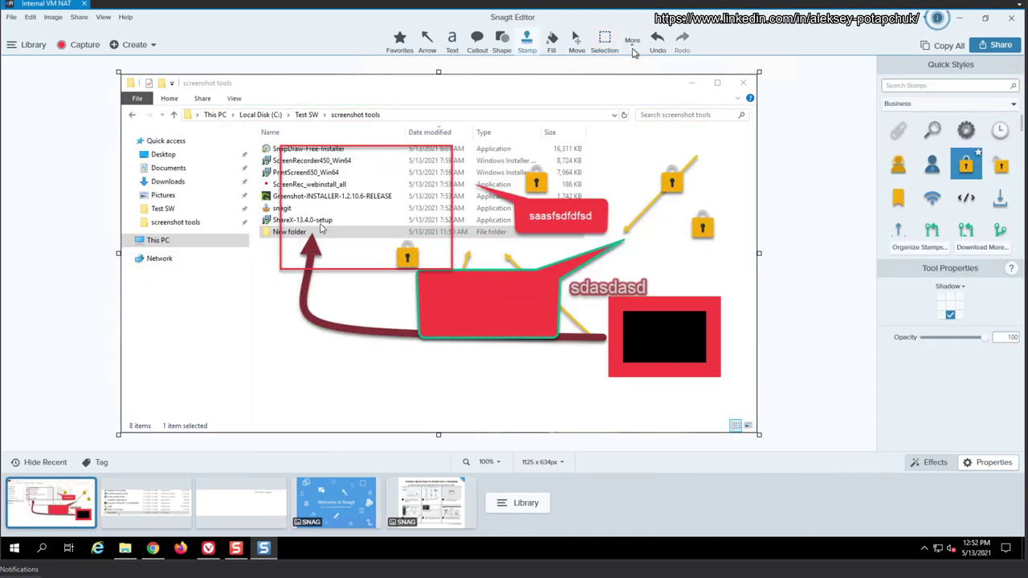
# Blur the folder path and the Date modified header with a Blur rectangle
pyautogui.click(633, 46)
pyautogui.click(625, 92)
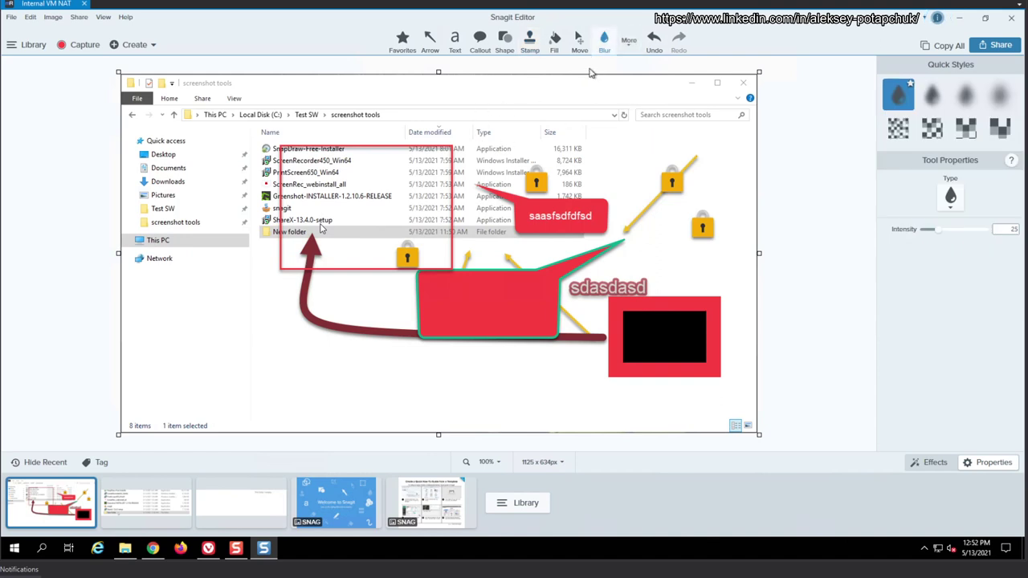
pyautogui.moveTo(307, 107); pyautogui.dragTo(460, 139)
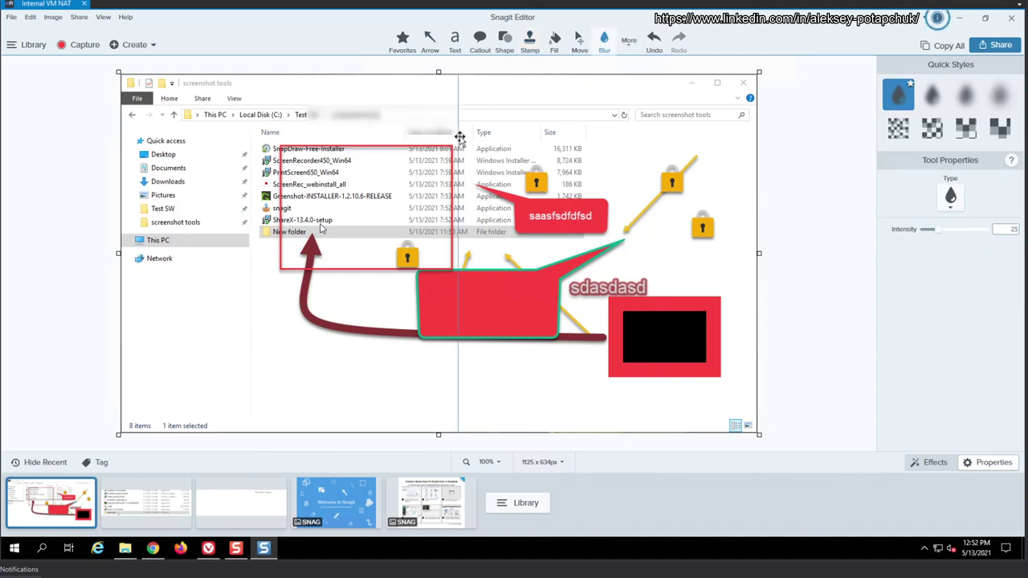
pyautogui.click(633, 46)
# Cover the file list with a plain white Simplify block
pyautogui.click(634, 119)
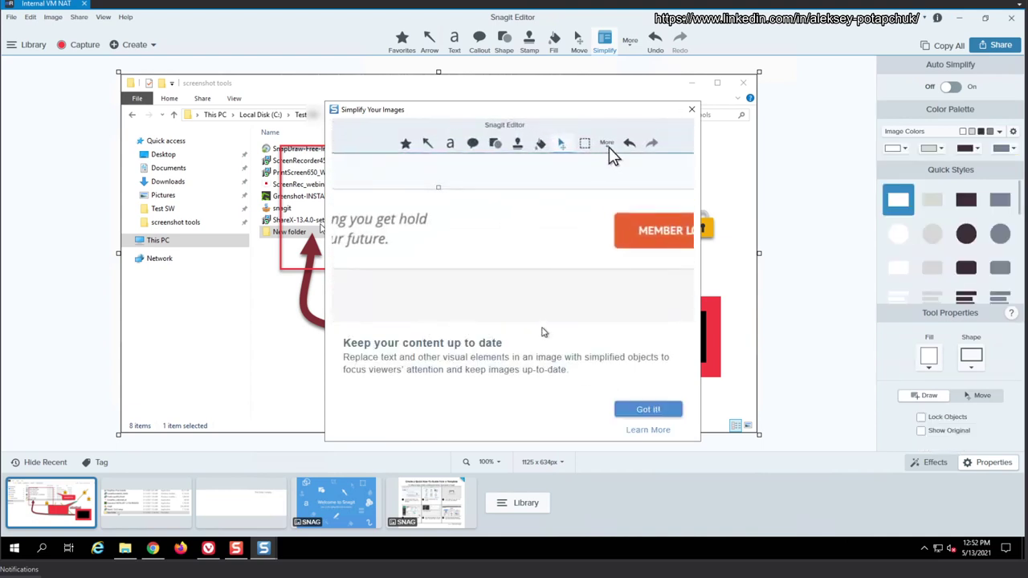
pyautogui.click(657, 414)
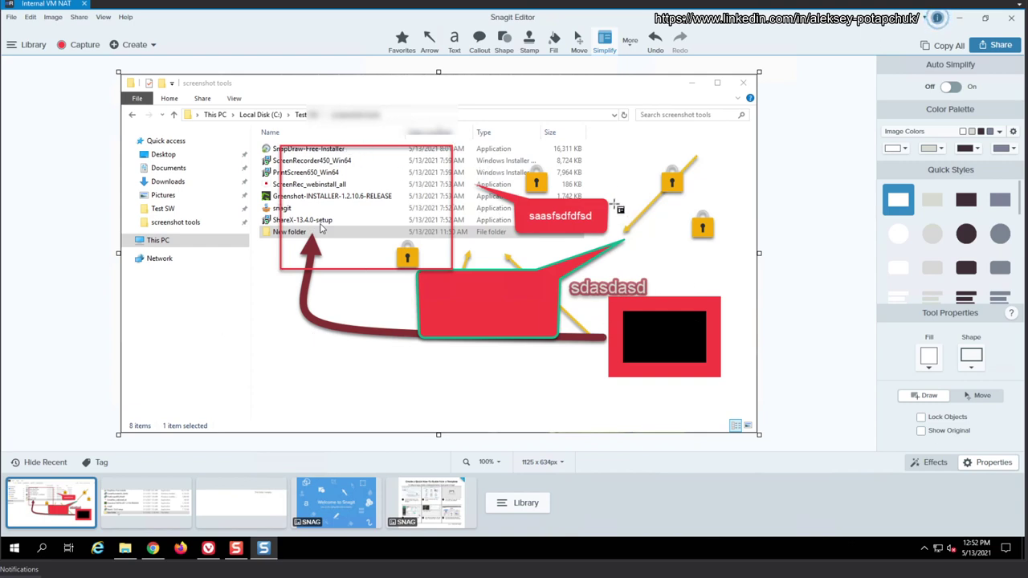
pyautogui.moveTo(274, 118); pyautogui.dragTo(518, 241)
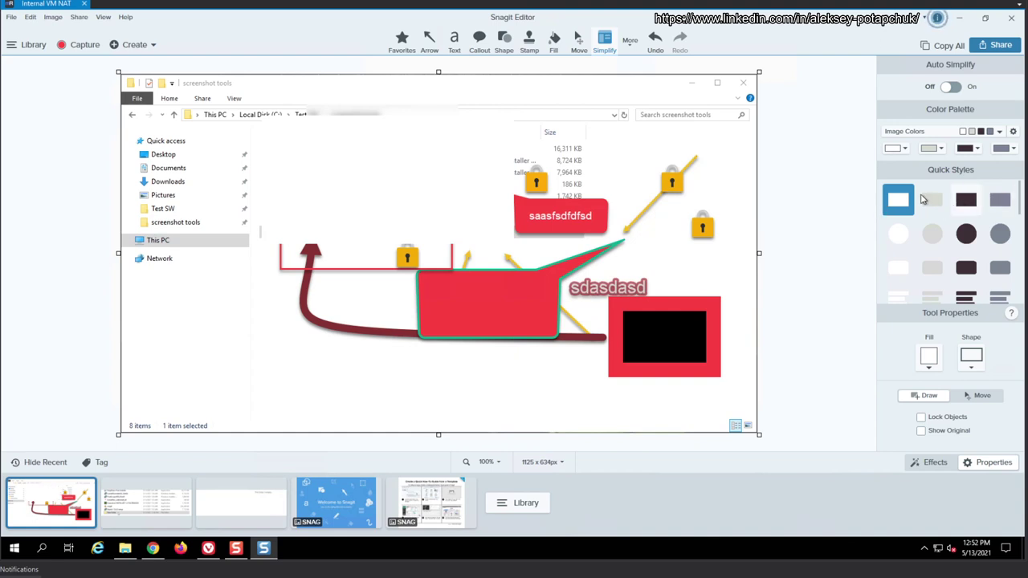
# Draw a dark filled oval between the yellow arrow and the red box
pyautogui.click(900, 234)
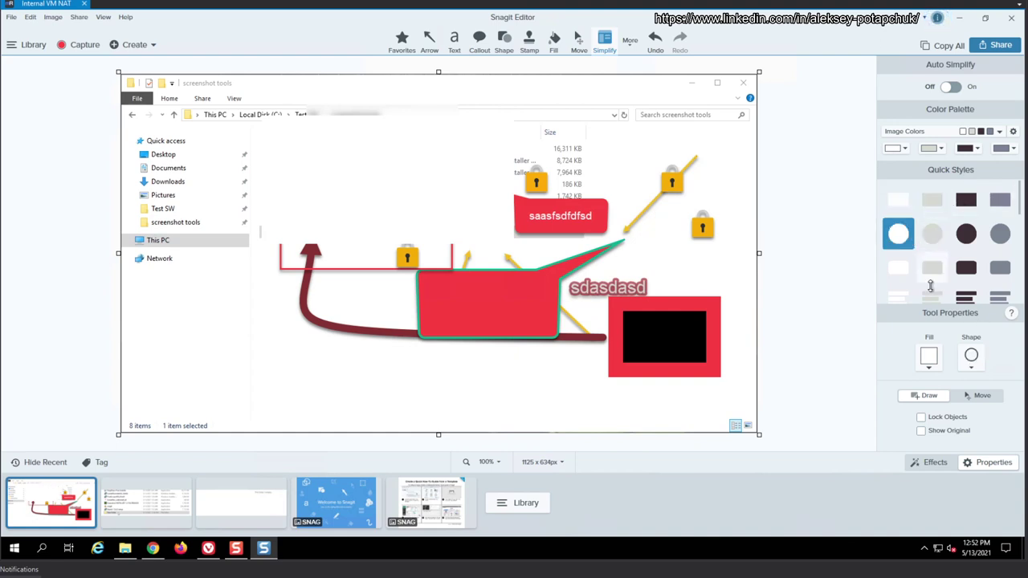
pyautogui.click(928, 356)
pyautogui.click(932, 440)
pyautogui.click(950, 417)
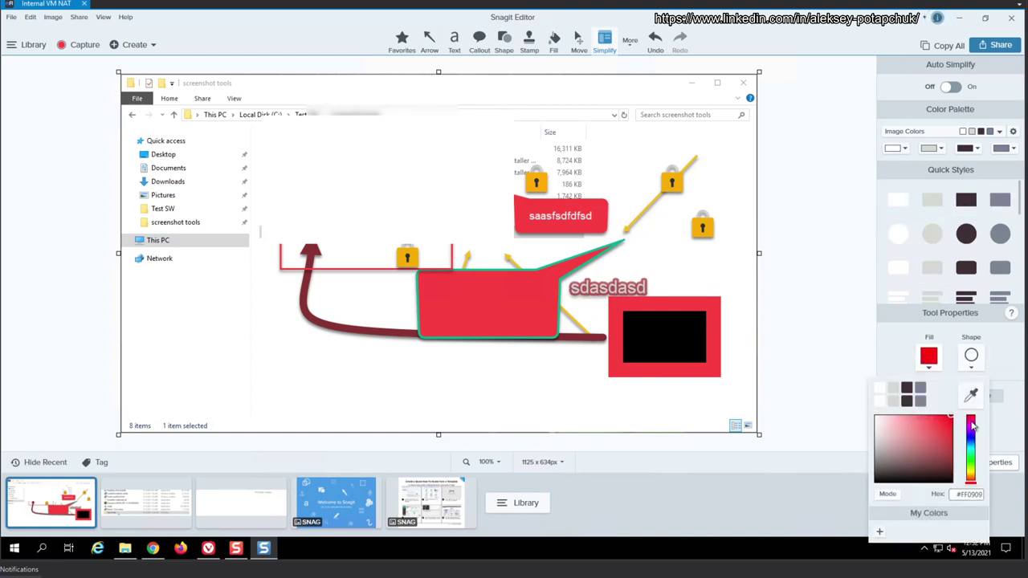
pyautogui.click(1013, 360)
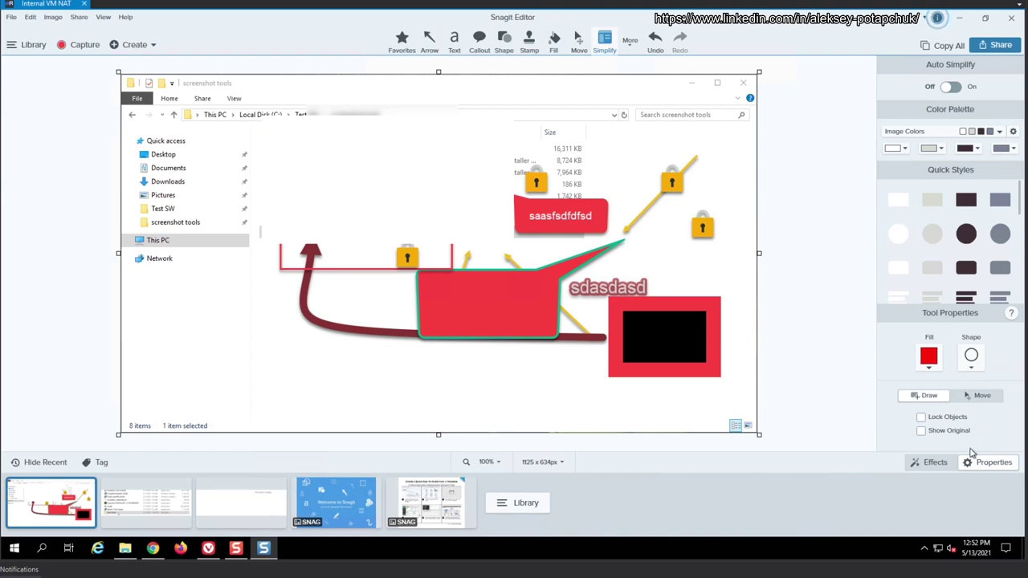
pyautogui.click(966, 234)
pyautogui.moveTo(635, 186); pyautogui.dragTo(701, 291)
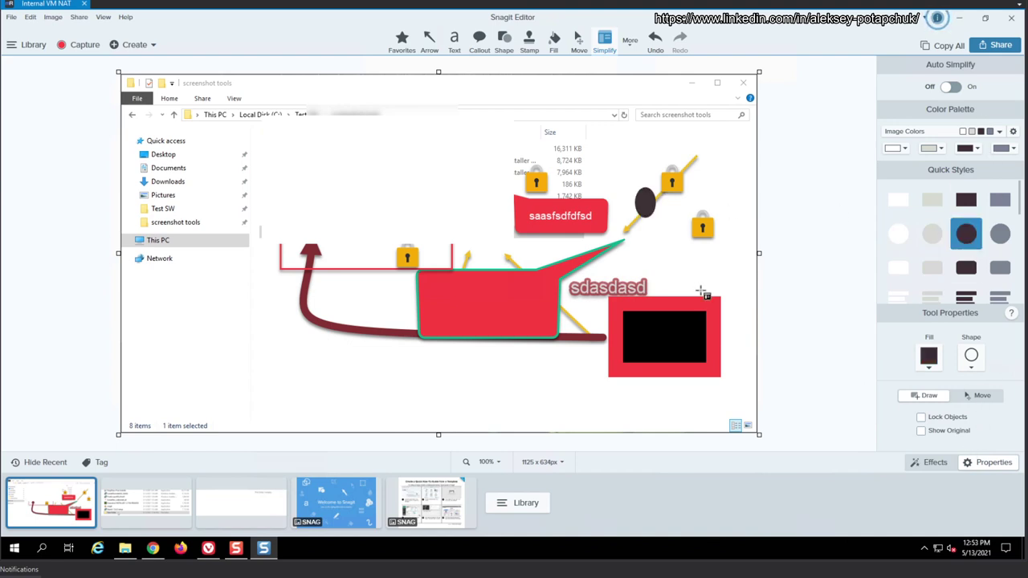
# Toggle automatic simplification on and off, restoring the original image detail
pyautogui.click(952, 88)
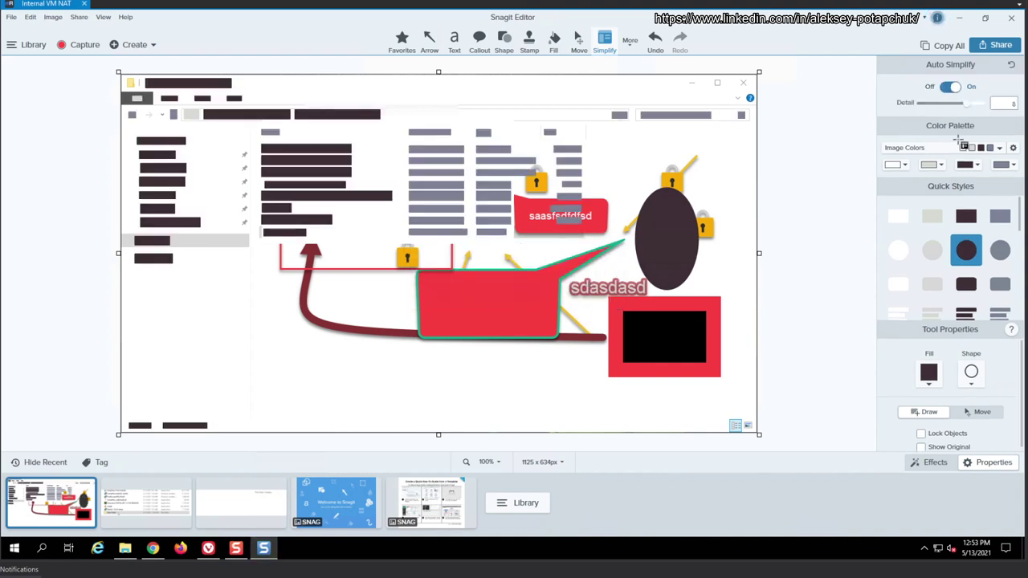
pyautogui.click(949, 86)
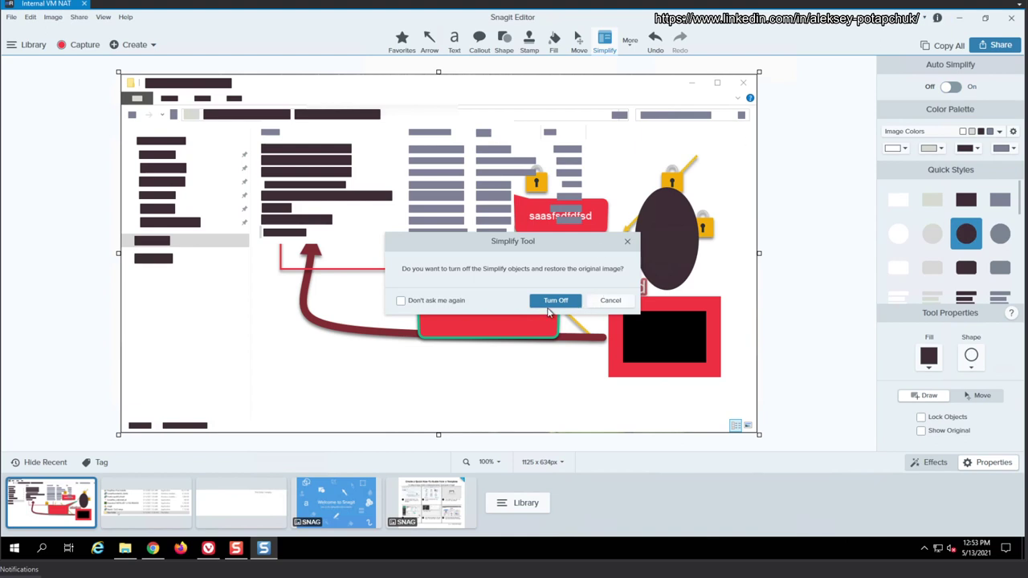
pyautogui.click(554, 301)
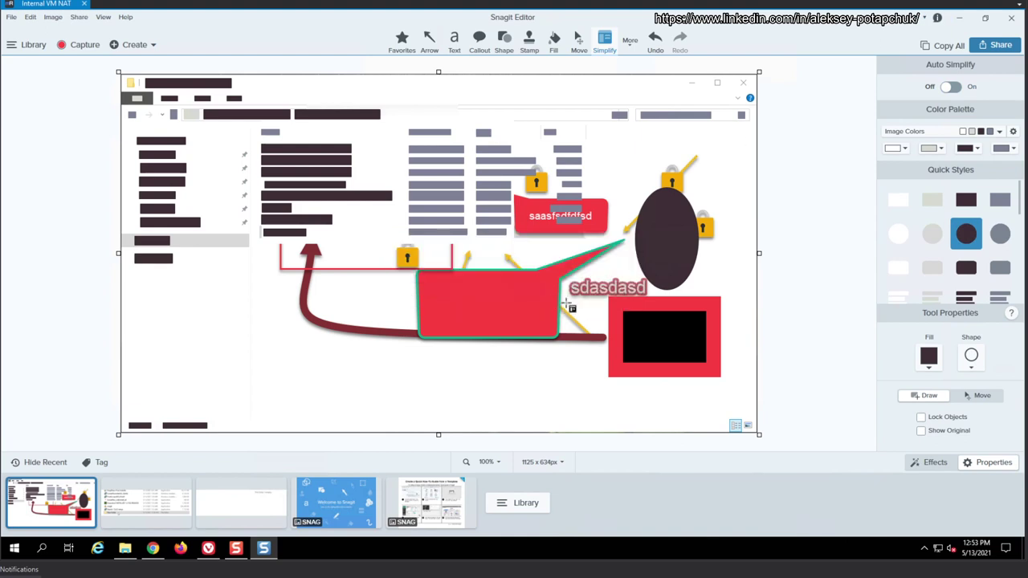
# Select the white file-list background with the Magic Wand and delete it
pyautogui.click(630, 42)
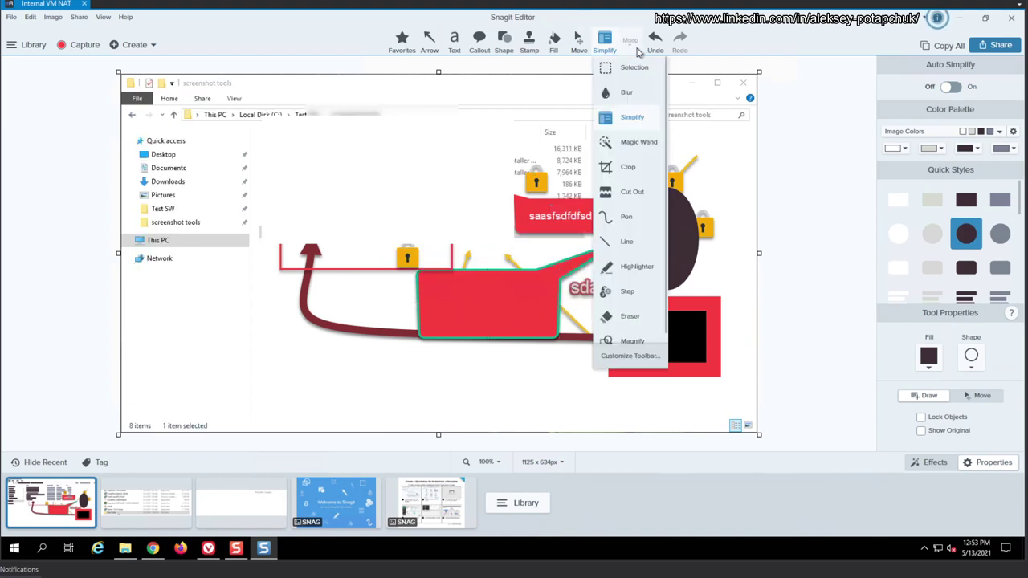
pyautogui.click(630, 143)
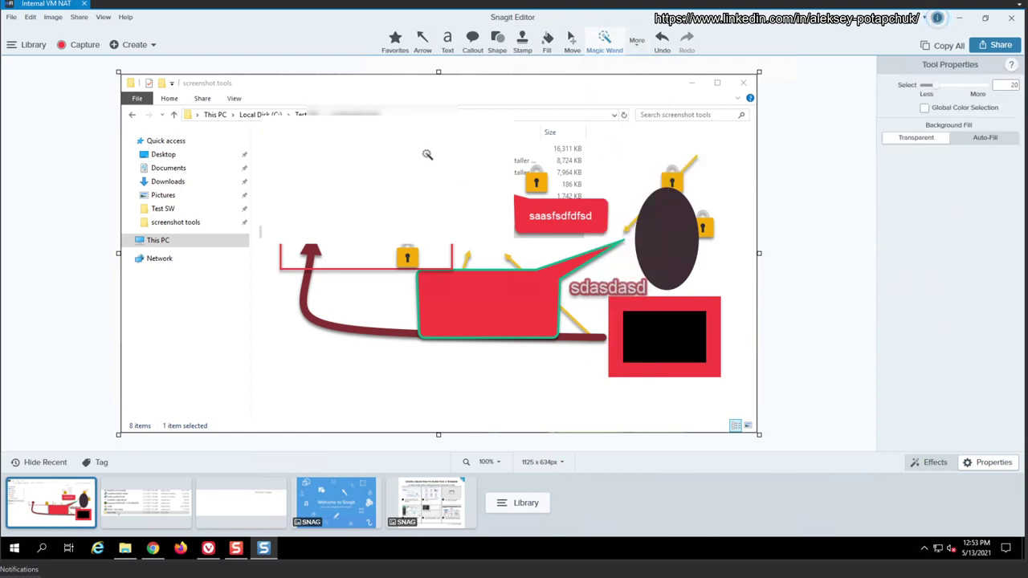
pyautogui.click(417, 276)
pyautogui.click(156, 222)
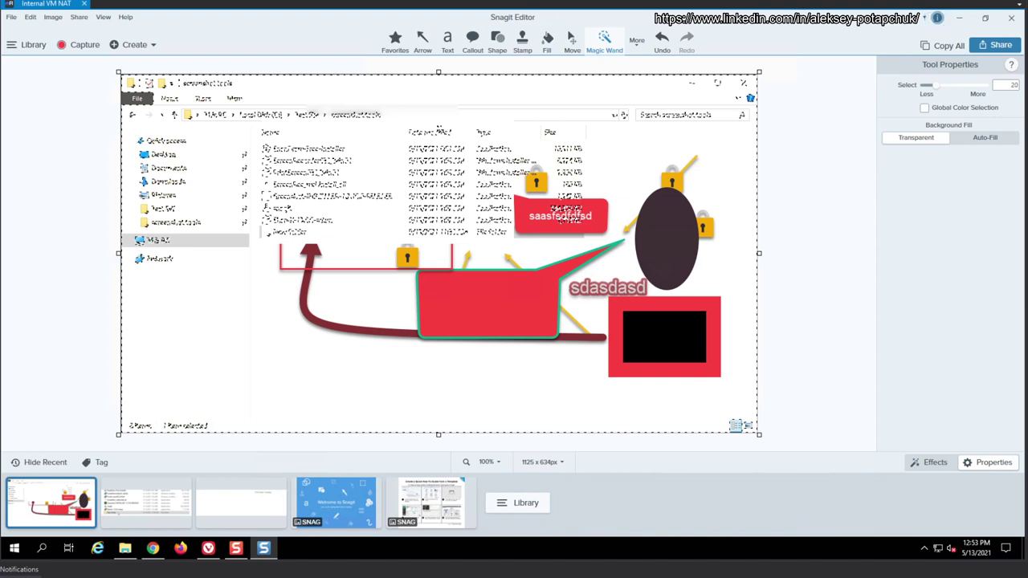
pyautogui.click(636, 42)
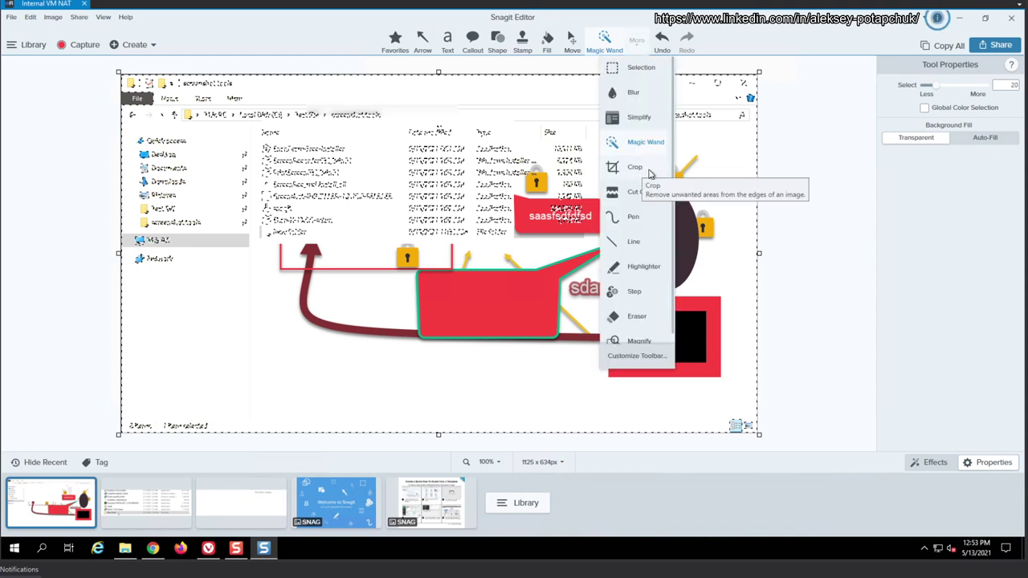
pyautogui.press('Delete')
# Cut a horizontal strip from the lower capture, shrinking it to 1125 x 590 px
pyautogui.hotkey('shift', 'x')
pyautogui.moveTo(394, 355); pyautogui.dragTo(486, 329)
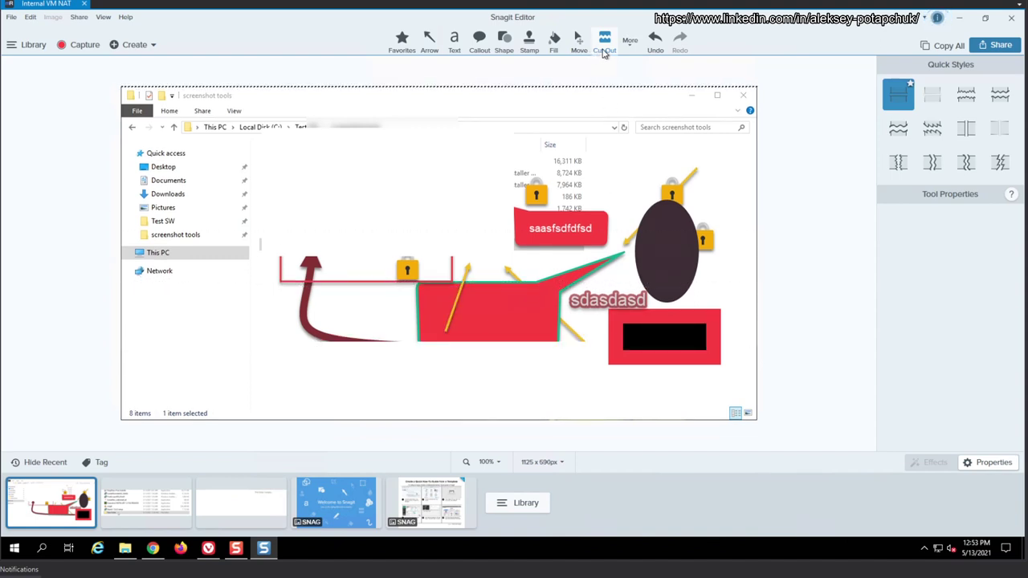
pyautogui.click(628, 47)
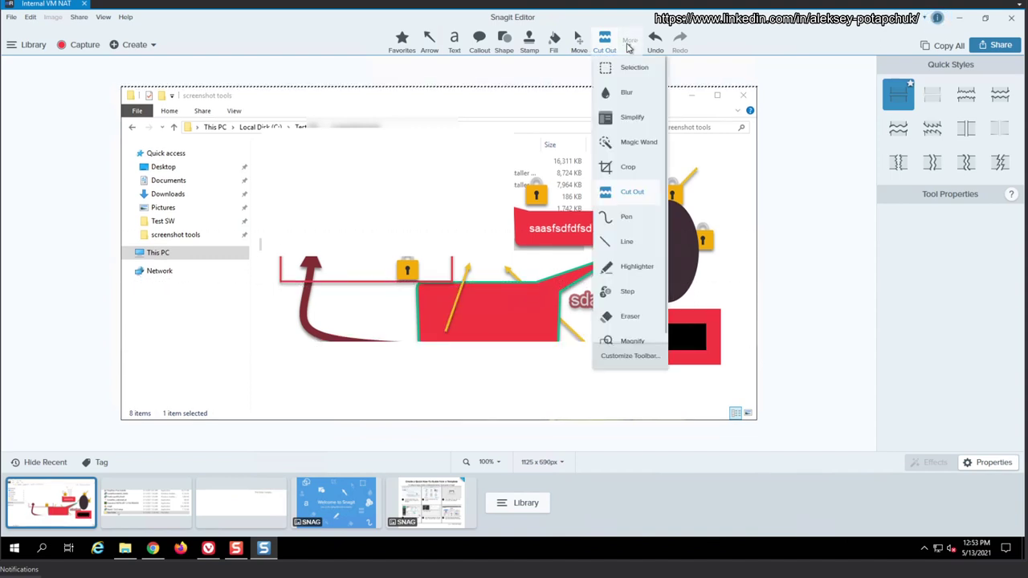
# Draw a red freehand loop around the dark oval plus red horizontal and vertical lines
pyautogui.click(631, 217)
pyautogui.moveTo(624, 241)
pyautogui.mouseDown()
pyautogui.moveTo(655, 173)
pyautogui.moveTo(562, 305)
pyautogui.mouseUp()
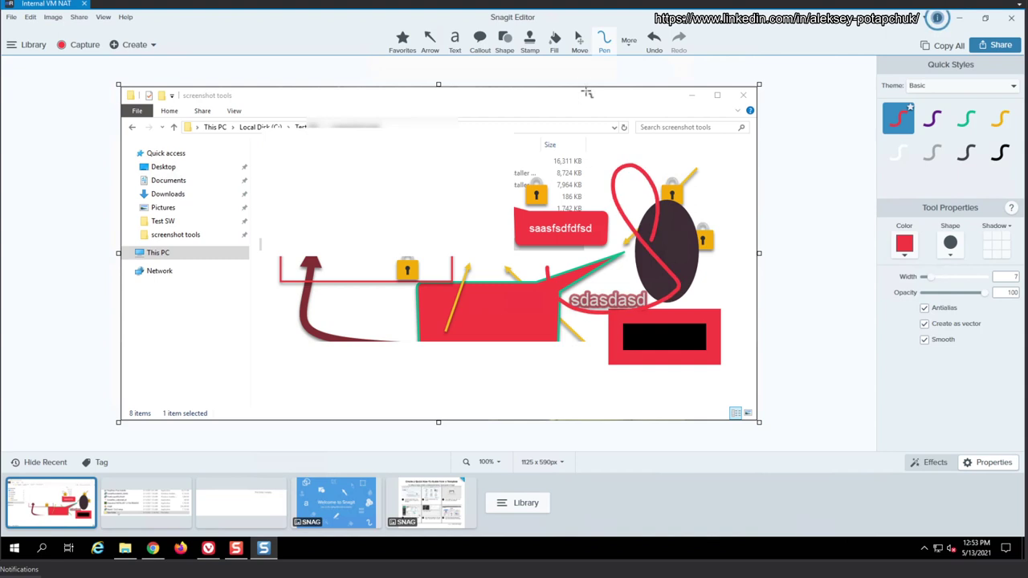
pyautogui.click(628, 41)
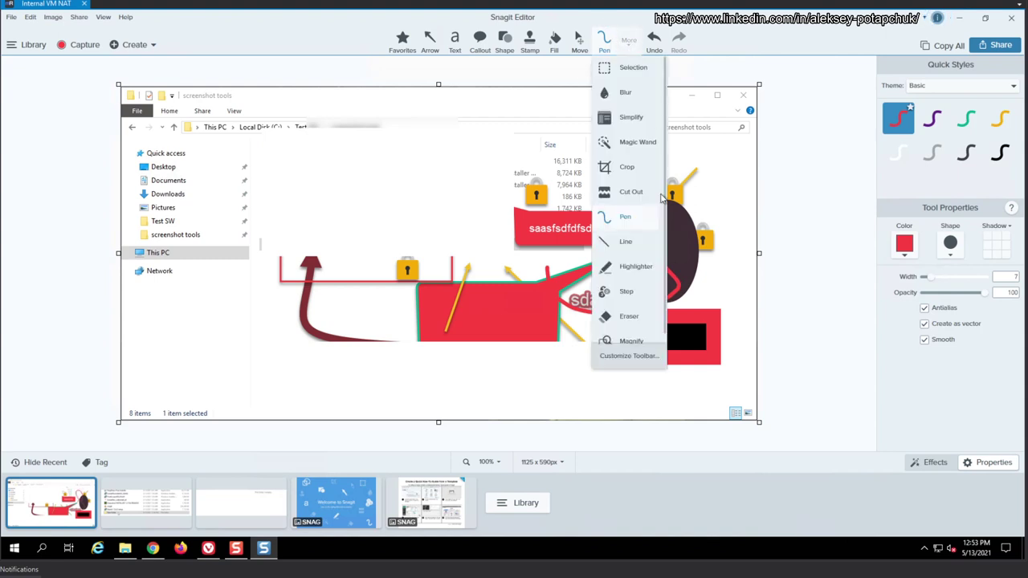
pyautogui.click(640, 242)
pyautogui.moveTo(405, 200); pyautogui.dragTo(619, 199)
pyautogui.moveTo(530, 137)
pyautogui.mouseDown()
pyautogui.moveTo(563, 297)
pyautogui.moveTo(583, 283)
pyautogui.moveTo(562, 210)
pyautogui.moveTo(529, 155)
pyautogui.moveTo(577, 147)
pyautogui.mouseUp()
# Add a translucent red highlight, then yellow highlights over the top area and Quick access entries
pyautogui.click(631, 44)
pyautogui.click(651, 266)
pyautogui.moveTo(339, 166); pyautogui.dragTo(471, 203)
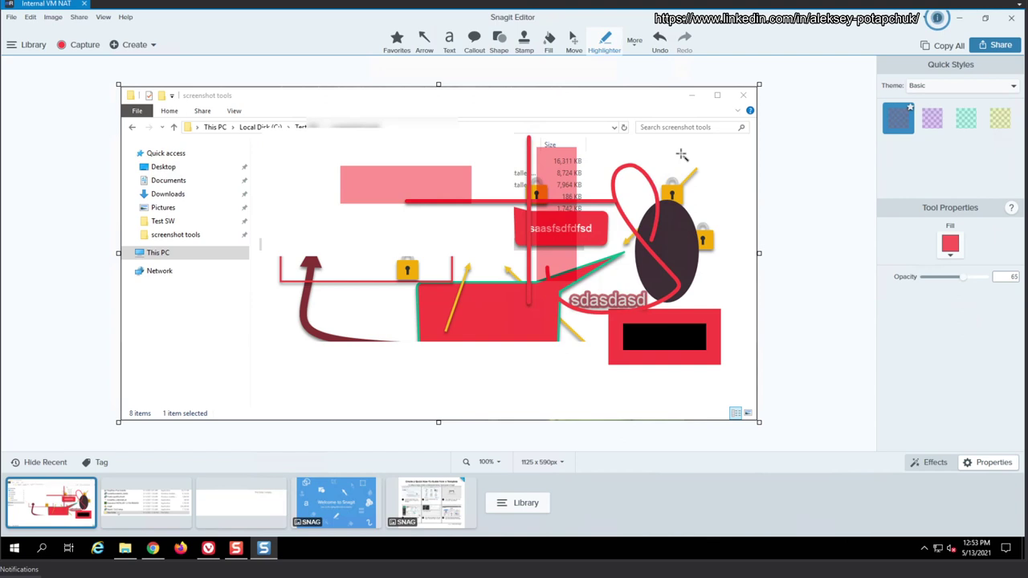
pyautogui.click(999, 118)
pyautogui.moveTo(247, 122); pyautogui.dragTo(426, 199)
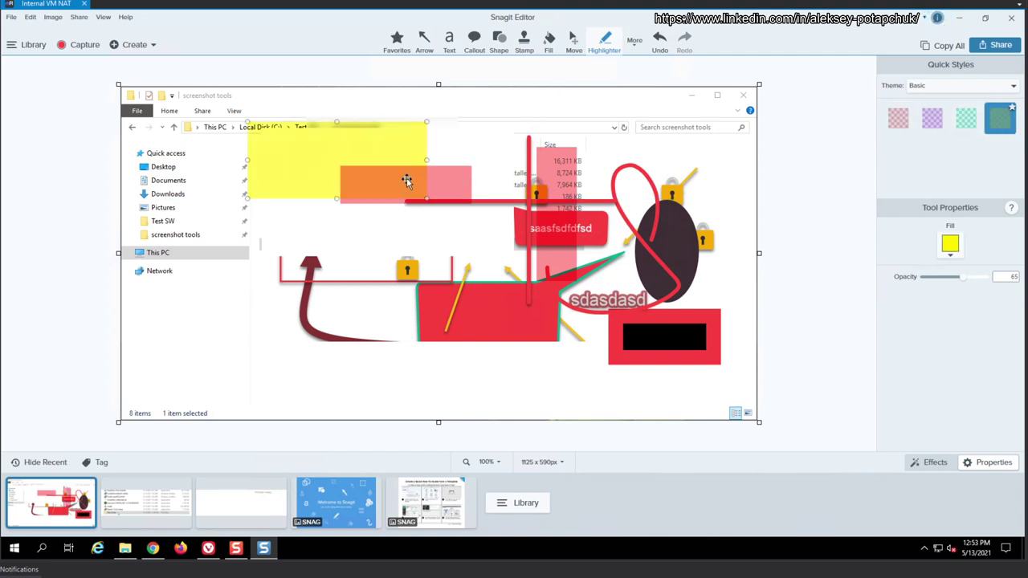
pyautogui.moveTo(124, 147); pyautogui.dragTo(203, 200)
pyautogui.click(634, 42)
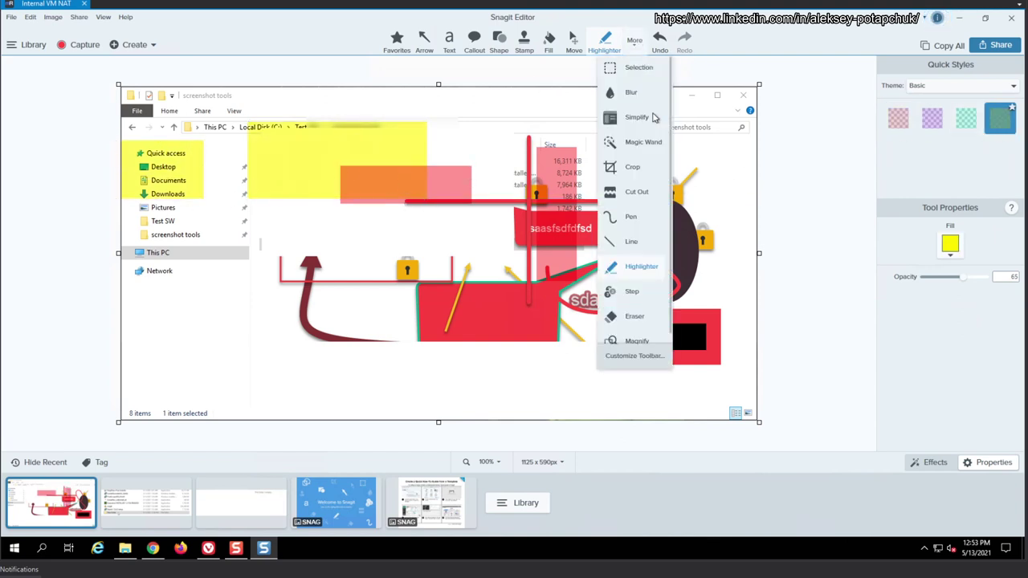
# Place red step markers 1–4 along the bottom of the capture
pyautogui.click(632, 292)
pyautogui.click(337, 359)
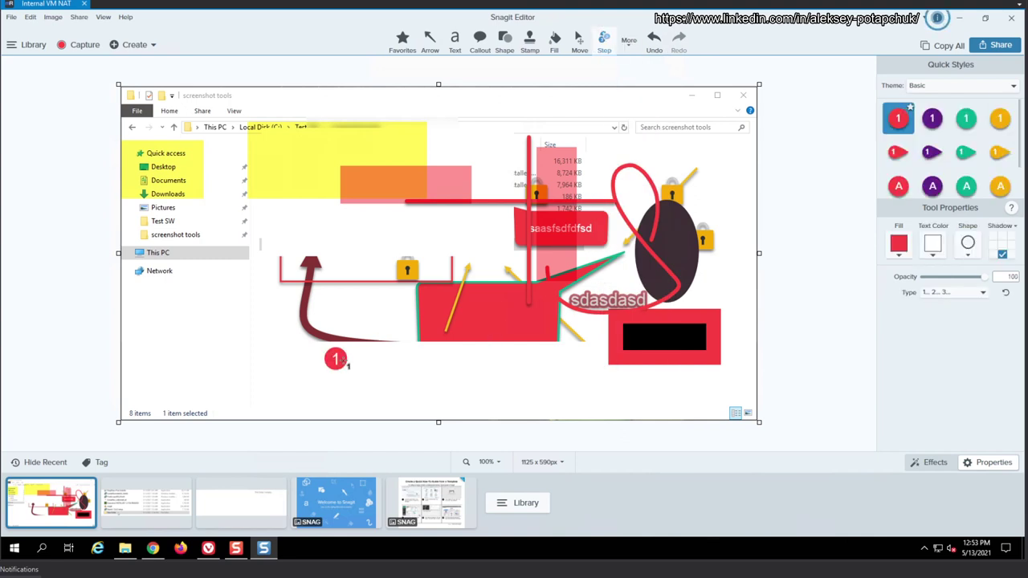
pyautogui.click(457, 379)
pyautogui.click(513, 358)
pyautogui.click(555, 362)
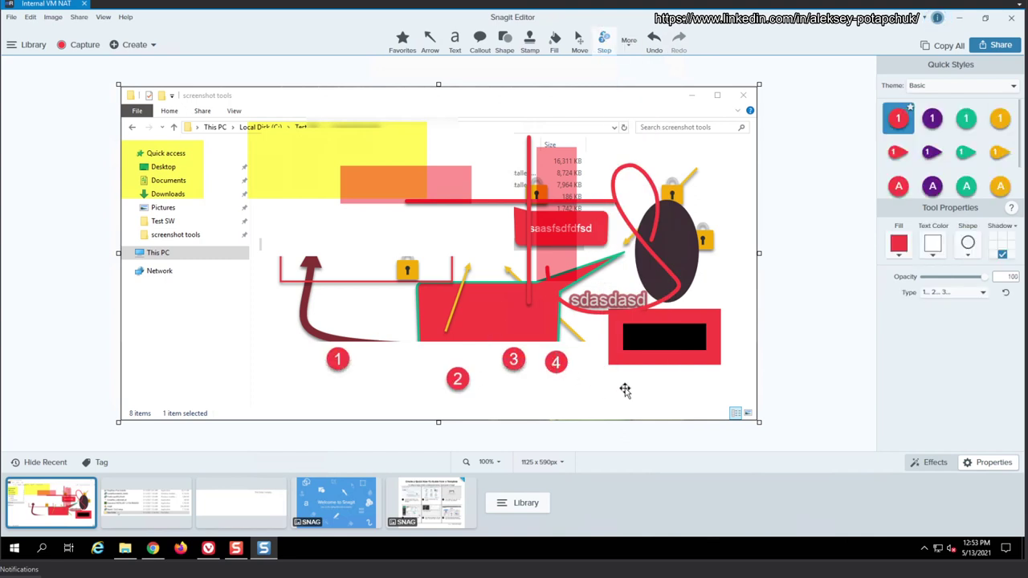
# Add purple pointer-shaped step markers 5–7, keeping the teardrop marker shape
pyautogui.click(931, 152)
pyautogui.click(582, 402)
pyautogui.click(659, 381)
pyautogui.click(687, 314)
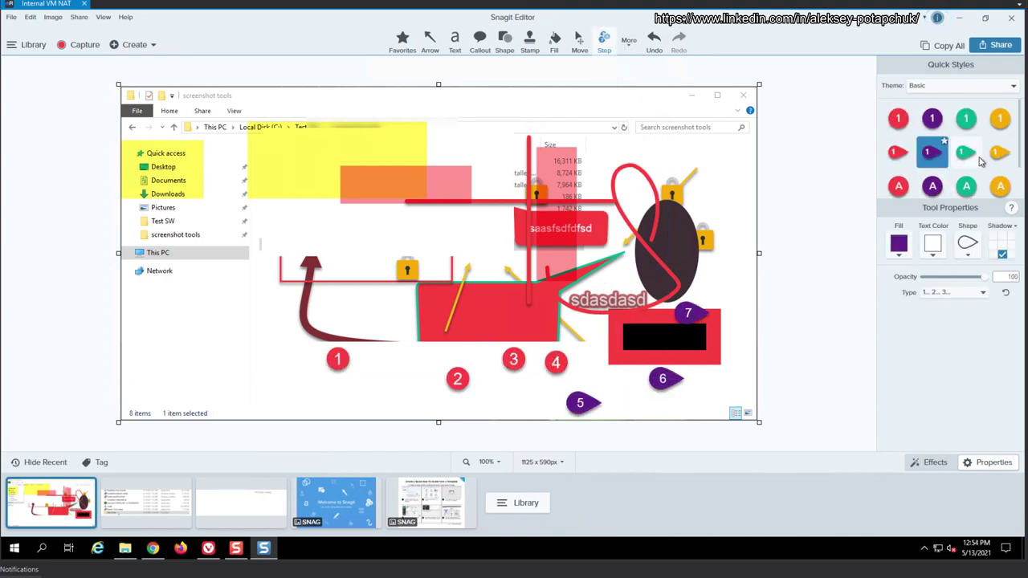
pyautogui.scroll(-1, 945, 177)
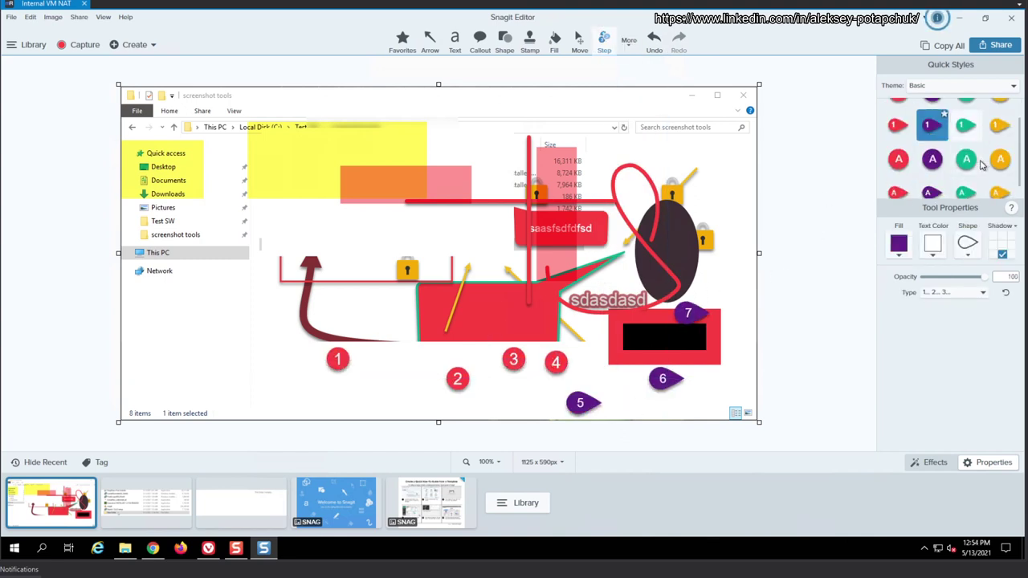
pyautogui.click(968, 247)
pyautogui.click(969, 249)
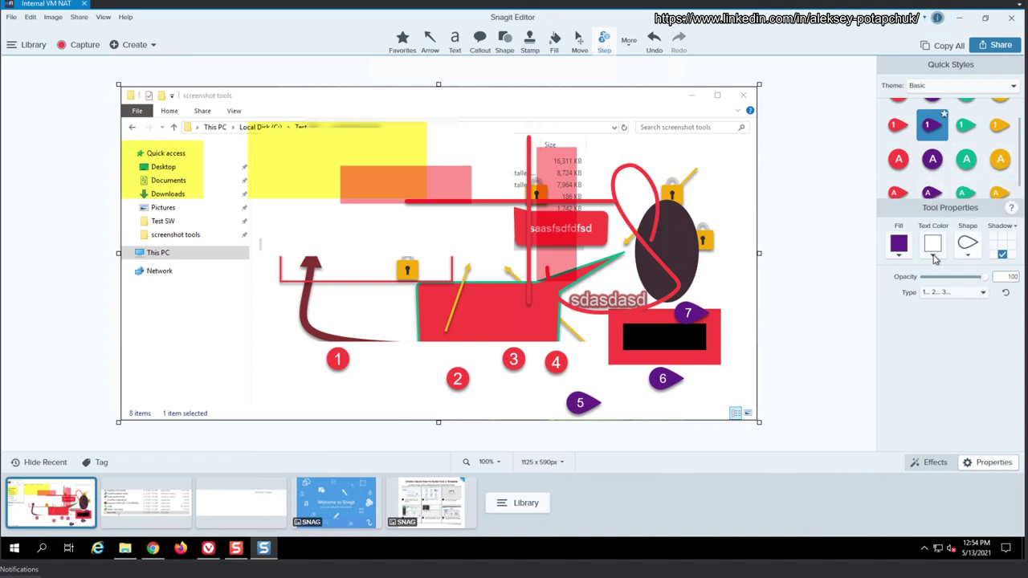
# Erase white streaks across the red shapes with the Eraser
pyautogui.click(629, 42)
pyautogui.click(628, 317)
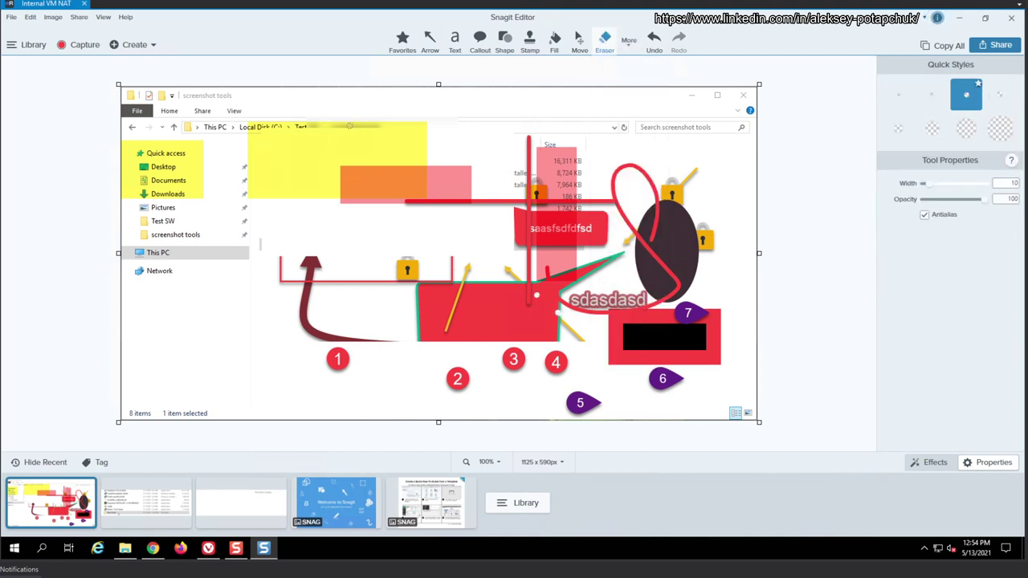
pyautogui.moveTo(477, 277)
pyautogui.mouseDown()
pyautogui.moveTo(706, 375)
pyautogui.moveTo(369, 338)
pyautogui.moveTo(553, 257)
pyautogui.moveTo(425, 277)
pyautogui.mouseUp()
pyautogui.click(630, 40)
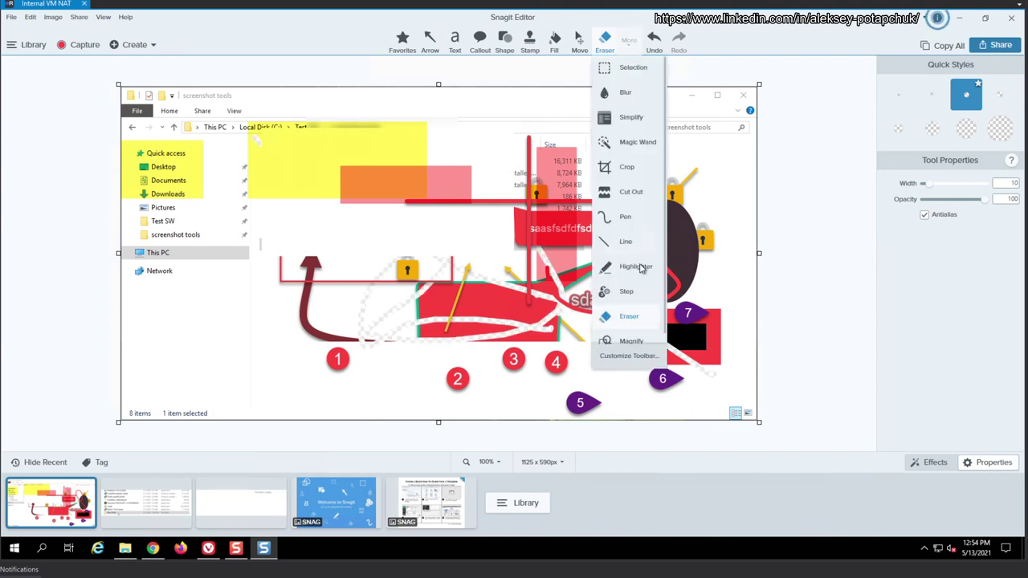
pyautogui.click(631, 339)
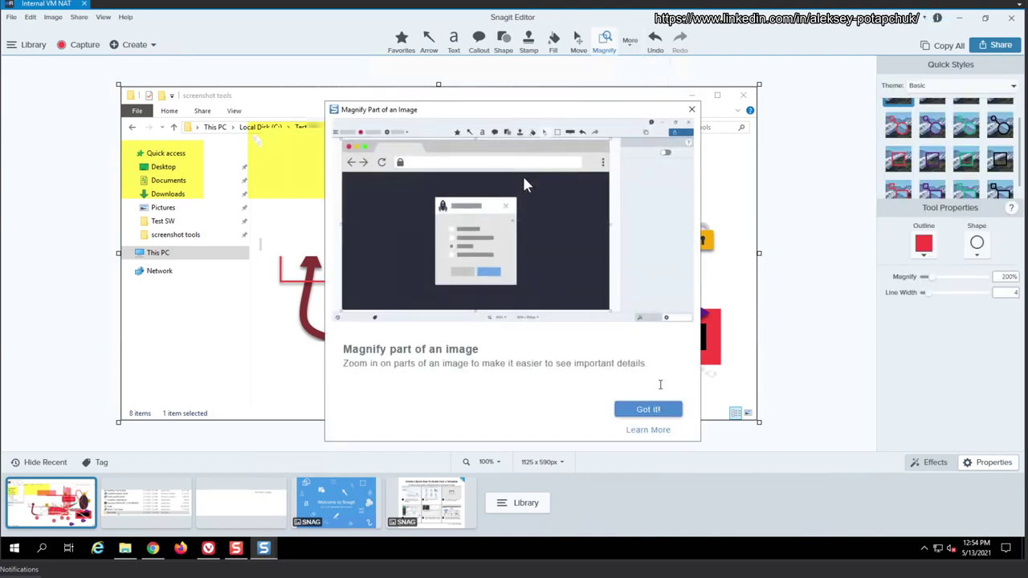
# Add a 2x magnifying circle at the centre and a teal rectangular magnifier across the upper area
pyautogui.click(647, 408)
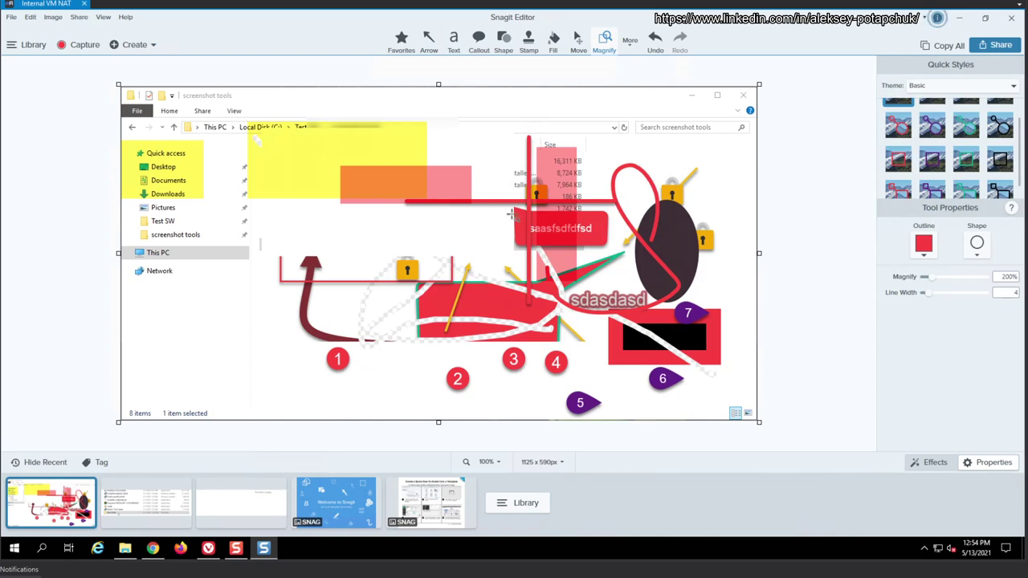
pyautogui.click(582, 259)
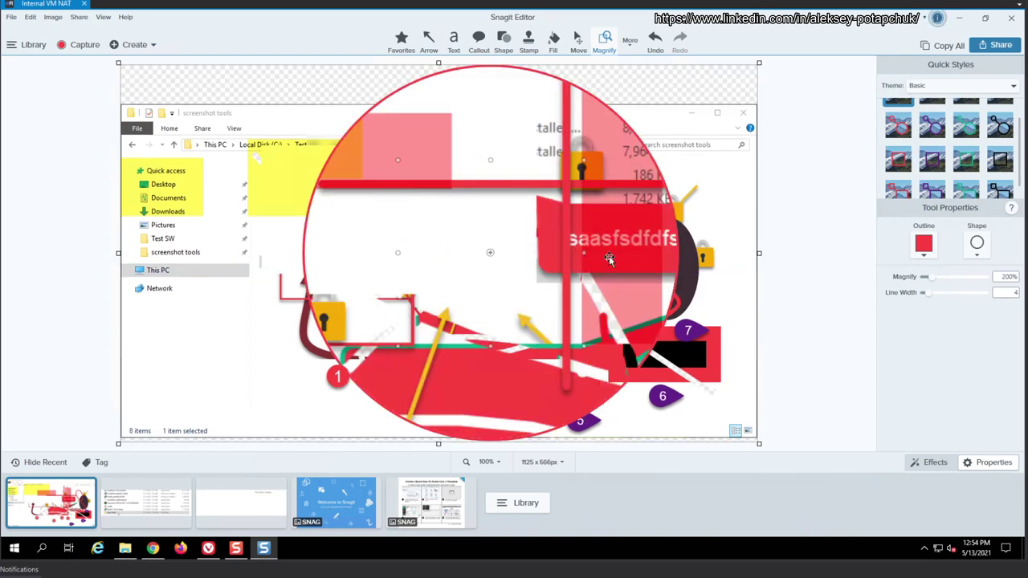
pyautogui.press('Escape')
pyautogui.click(966, 159)
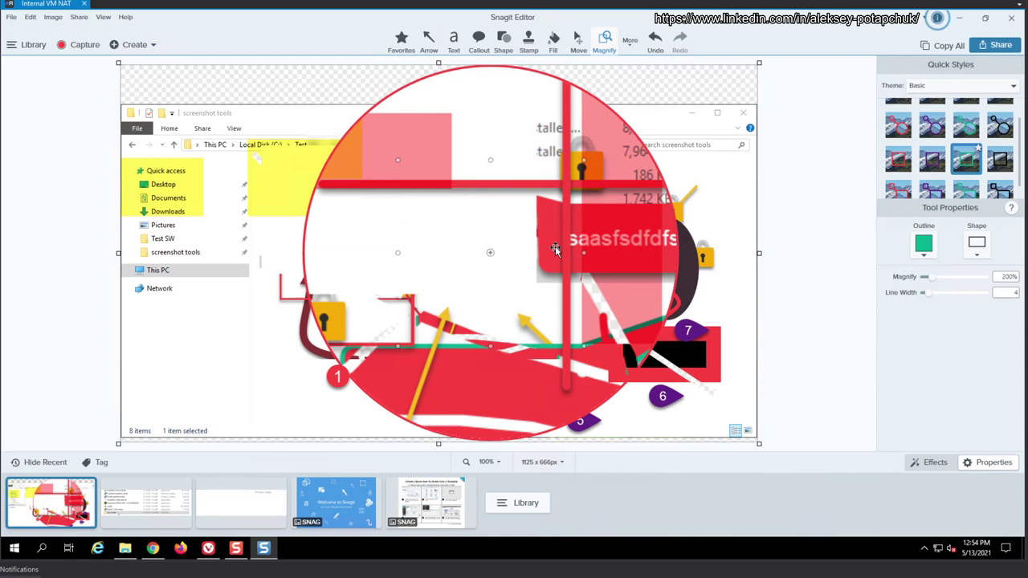
pyautogui.moveTo(258, 158); pyautogui.dragTo(593, 294)
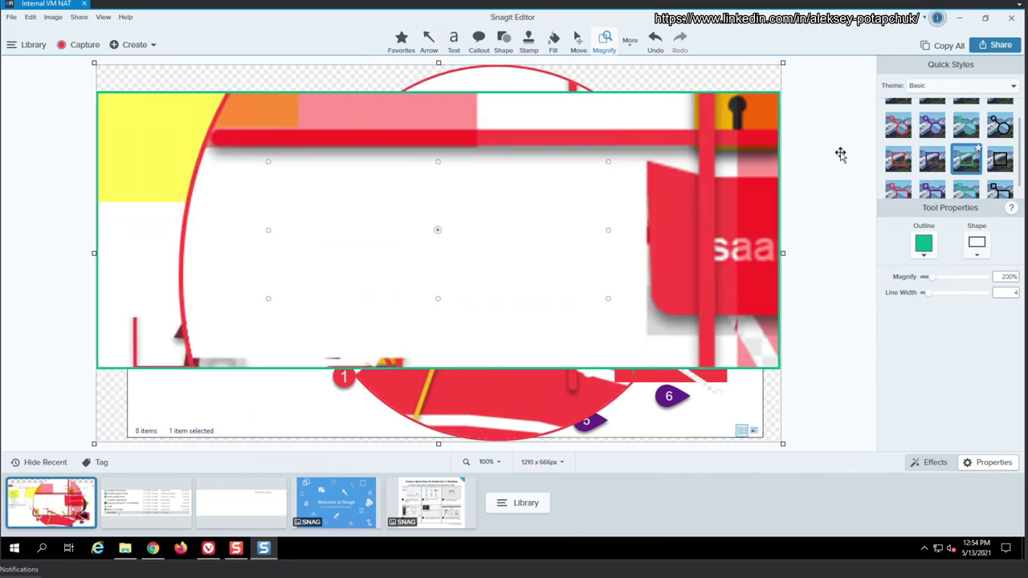
# Switch to the Recent captures library and send the capture to the clipboard
pyautogui.click(135, 45)
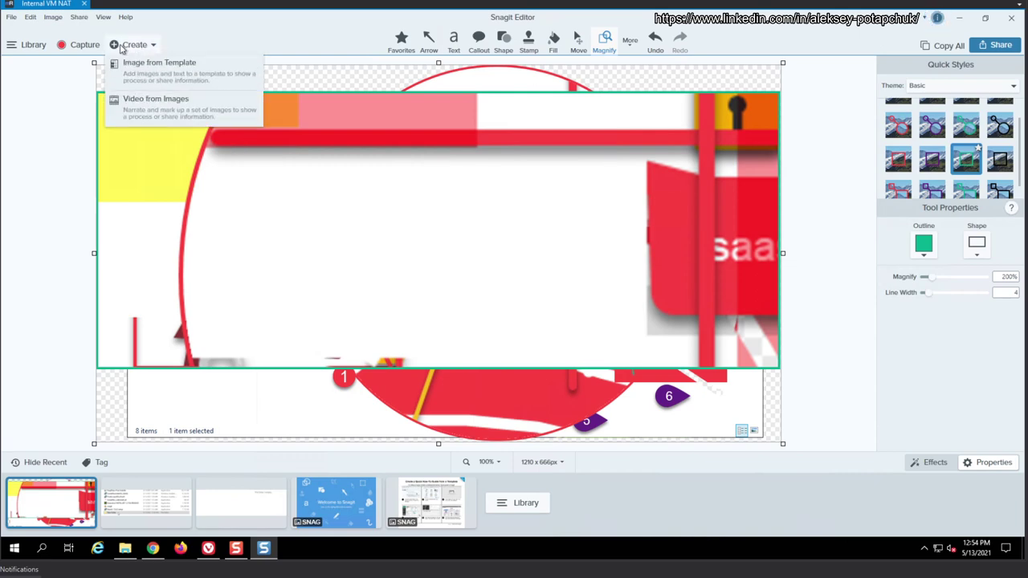
pyautogui.click(31, 48)
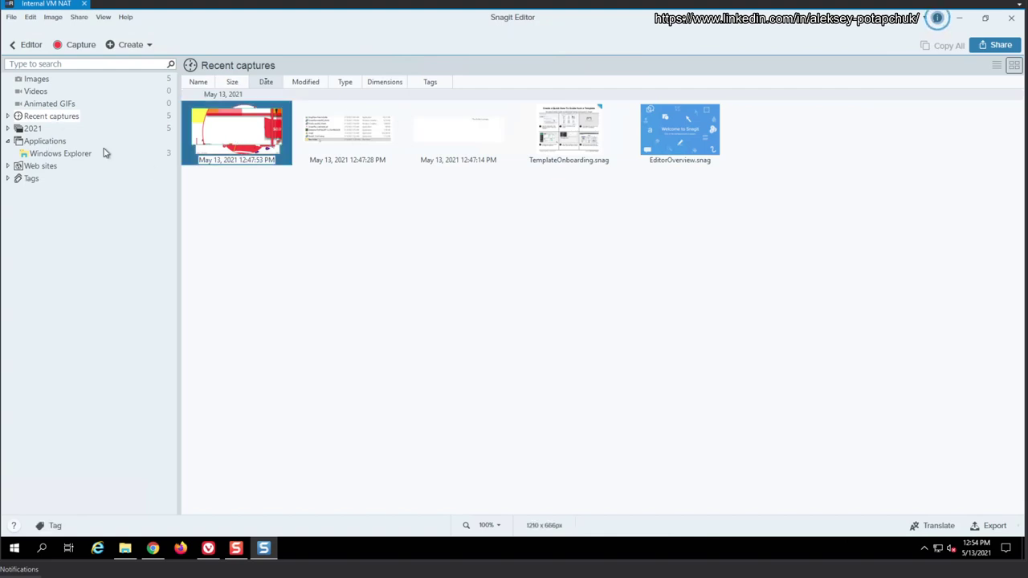
pyautogui.click(77, 17)
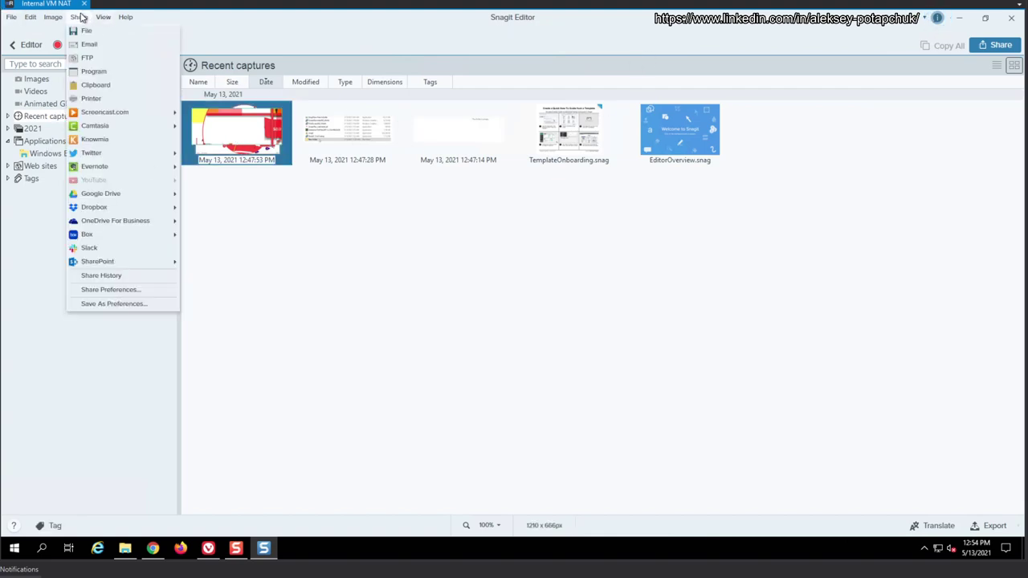
pyautogui.click(133, 86)
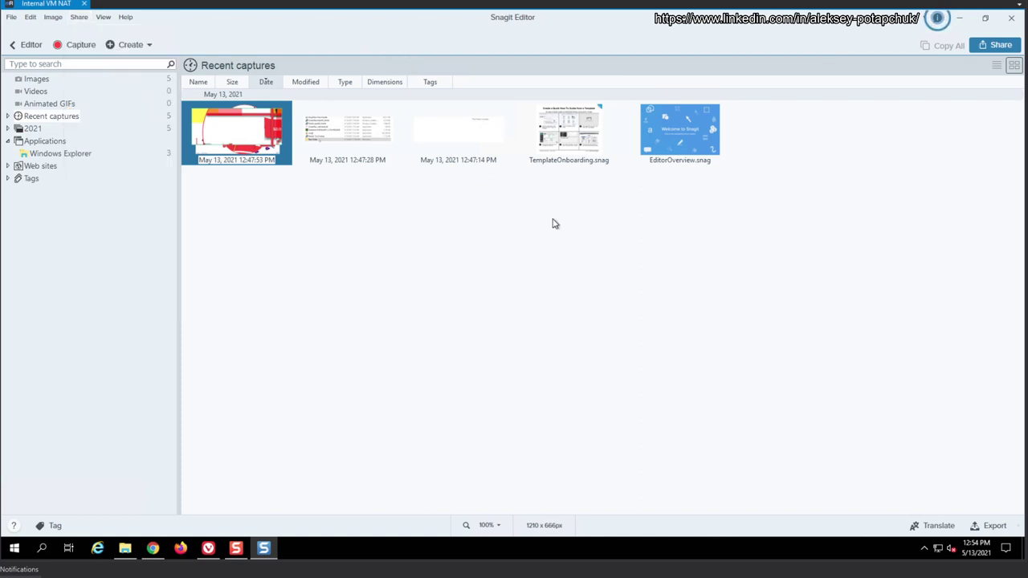
pyautogui.click(588, 243)
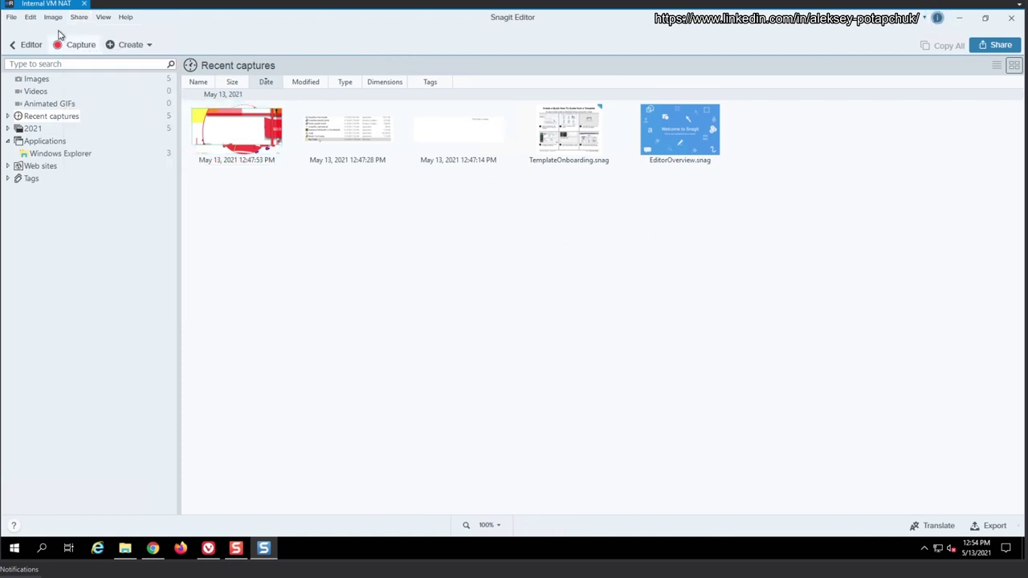
# Browse the Create, Share and other editor menus
pyautogui.click(133, 45)
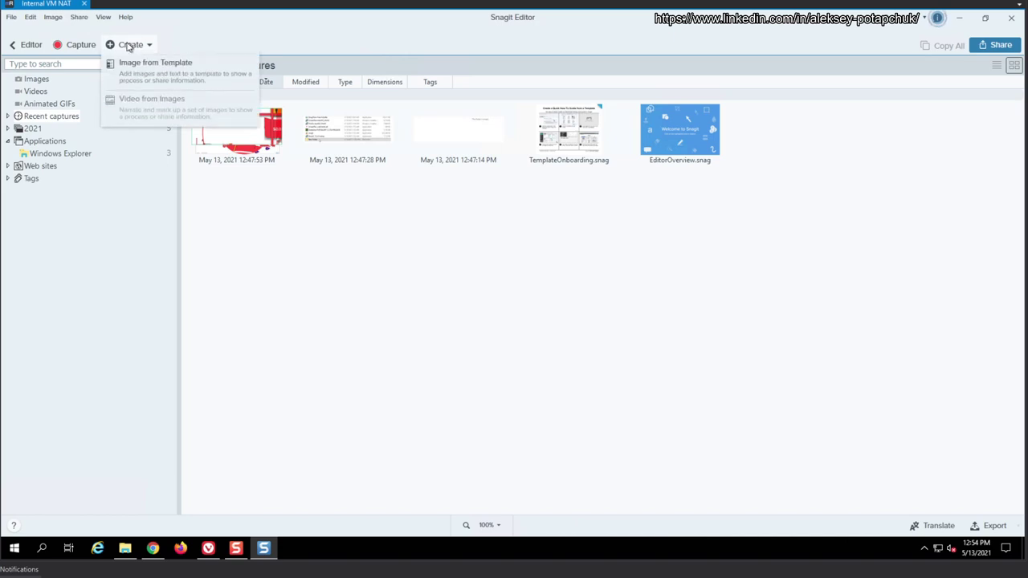
pyautogui.click(78, 17)
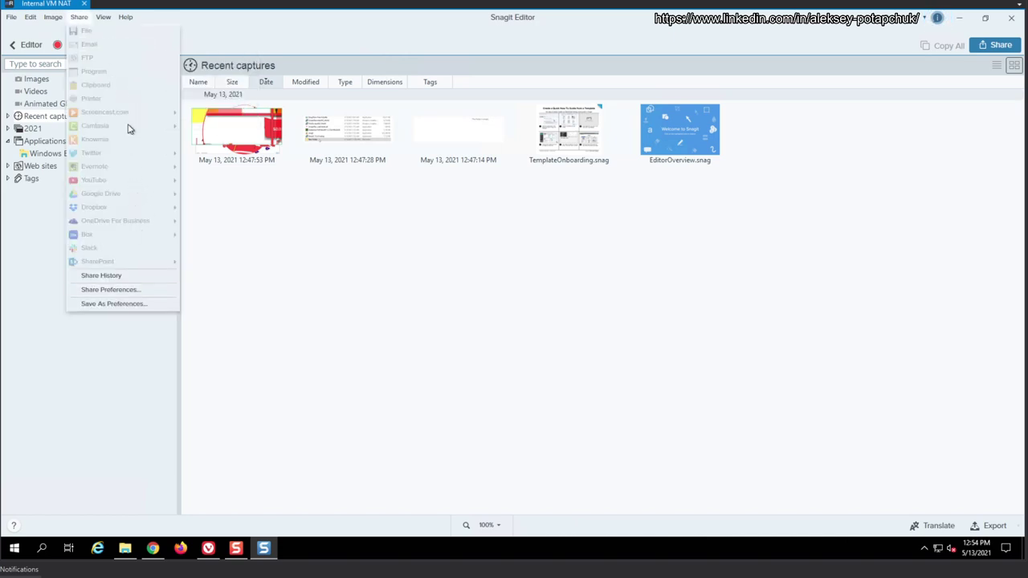
pyautogui.click(104, 17)
pyautogui.click(104, 18)
pyautogui.moveTo(53, 19)
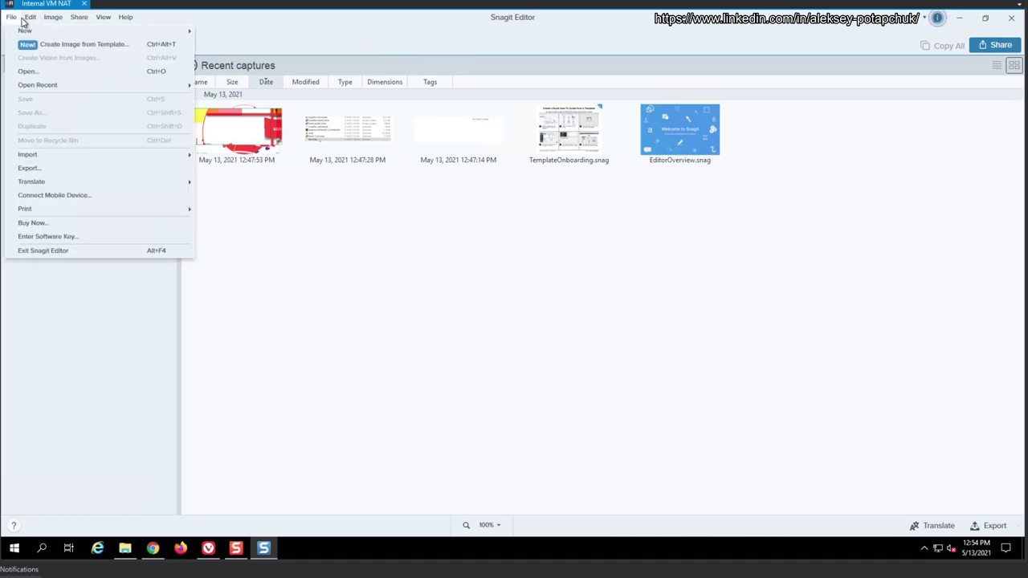
# Review the Editor, Share, Library and Advanced preference pages, keeping Workspace Color Light Gray, then close
pyautogui.click(57, 214)
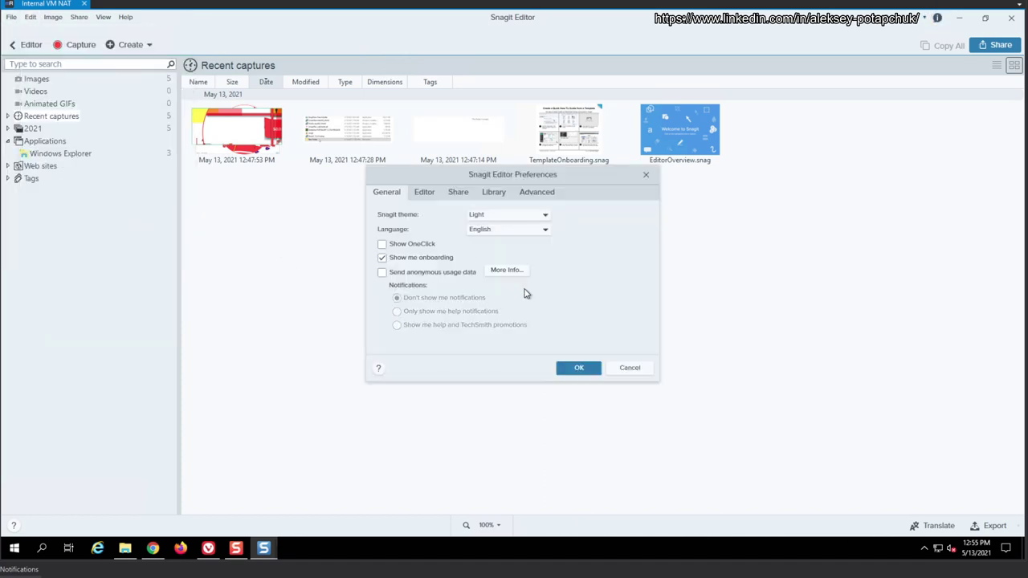
pyautogui.click(425, 195)
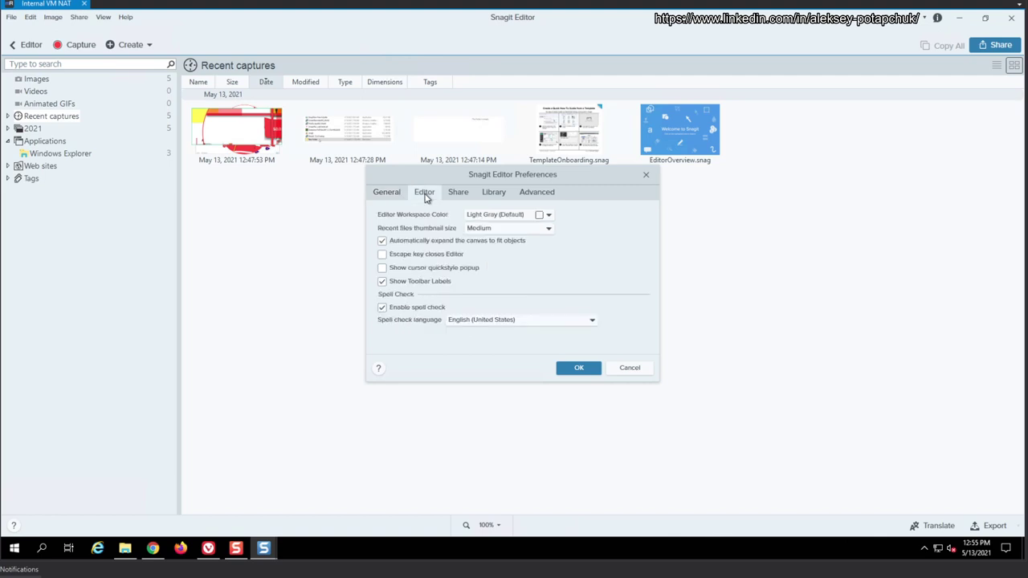
pyautogui.click(518, 215)
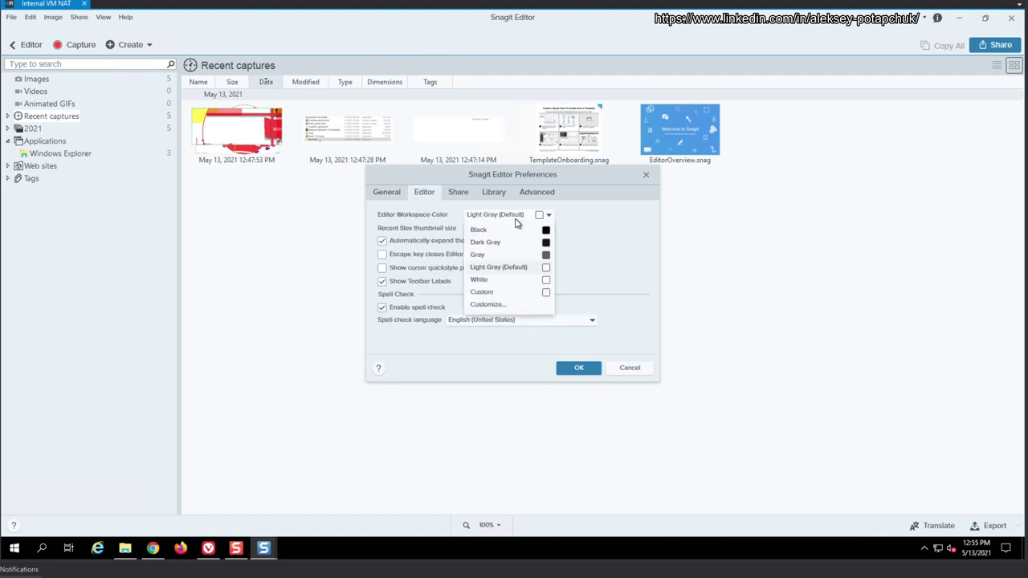
pyautogui.click(517, 215)
pyautogui.click(473, 195)
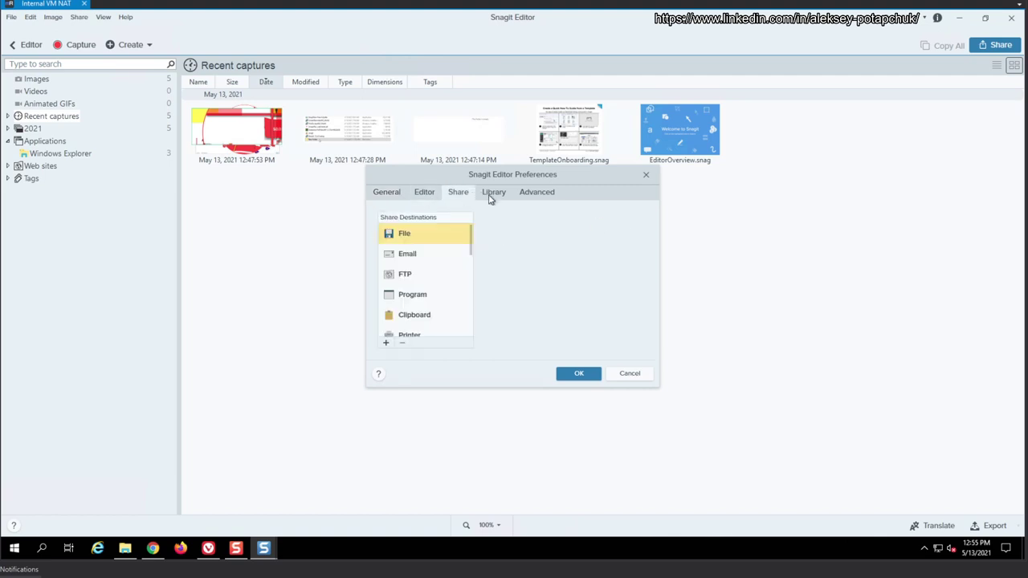
pyautogui.click(493, 197)
pyautogui.click(535, 196)
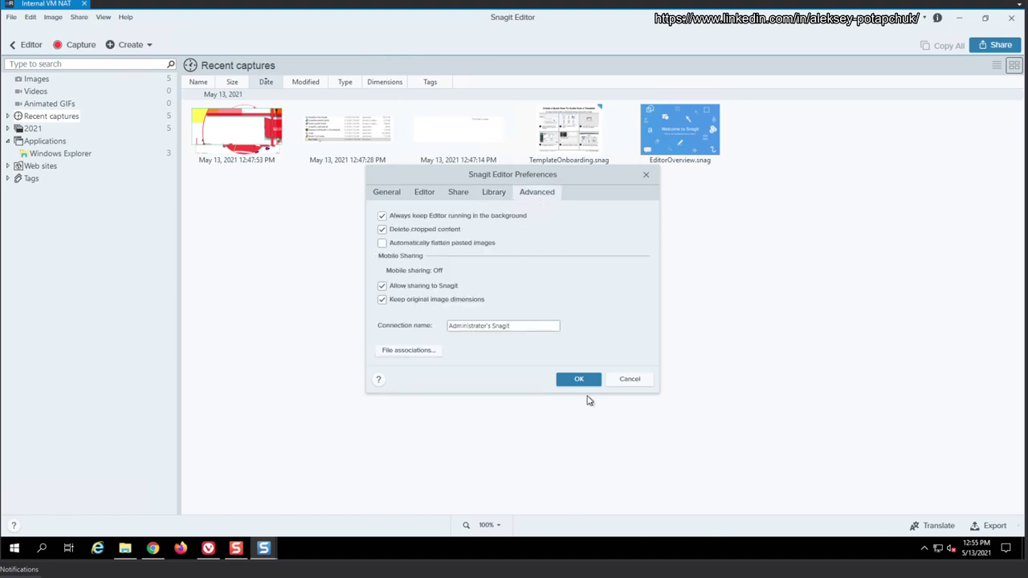
pyautogui.click(581, 379)
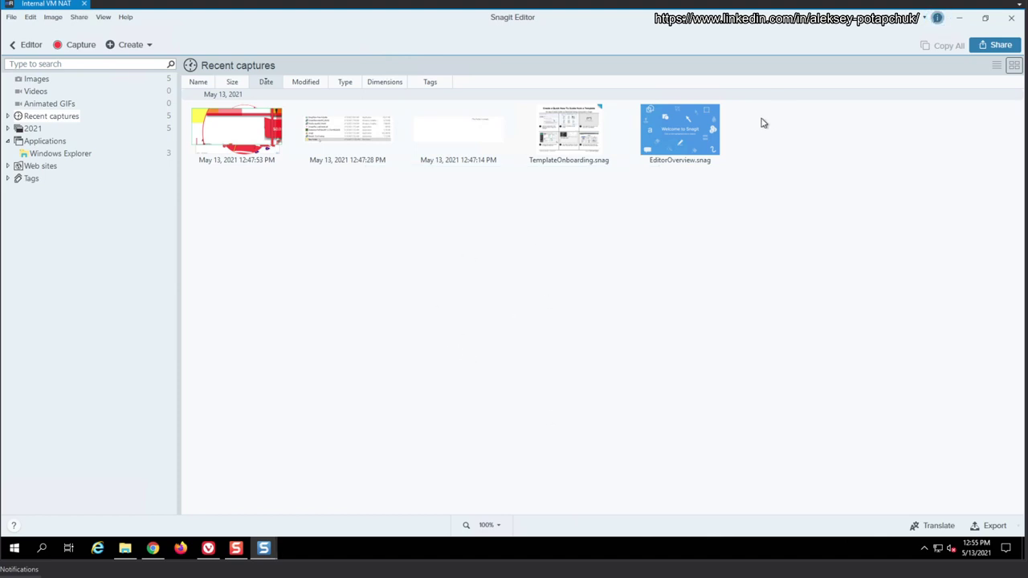
pyautogui.click(1011, 17)
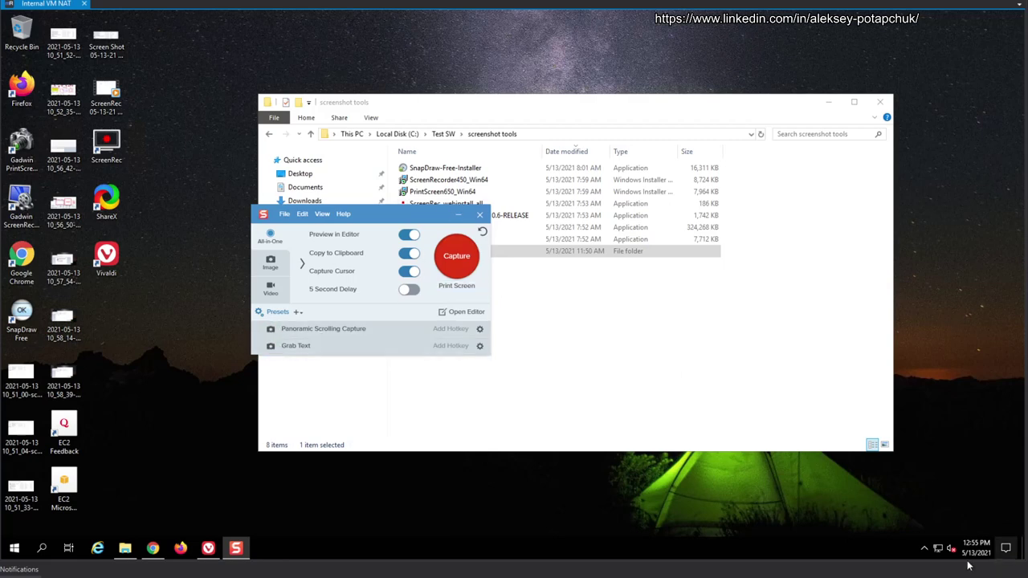
pyautogui.click(924, 549)
pyautogui.rightClick(929, 526)
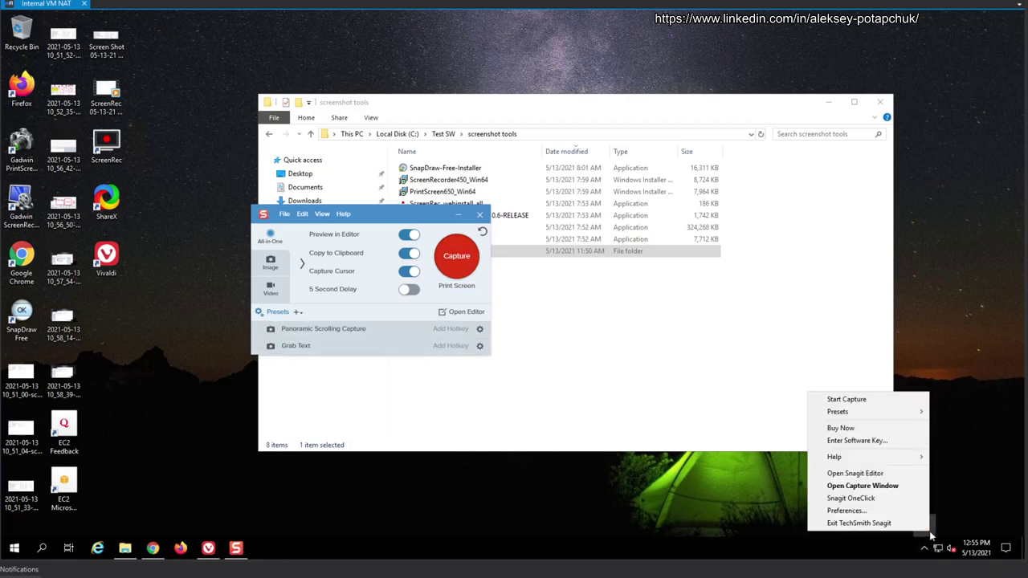
pyautogui.click(883, 498)
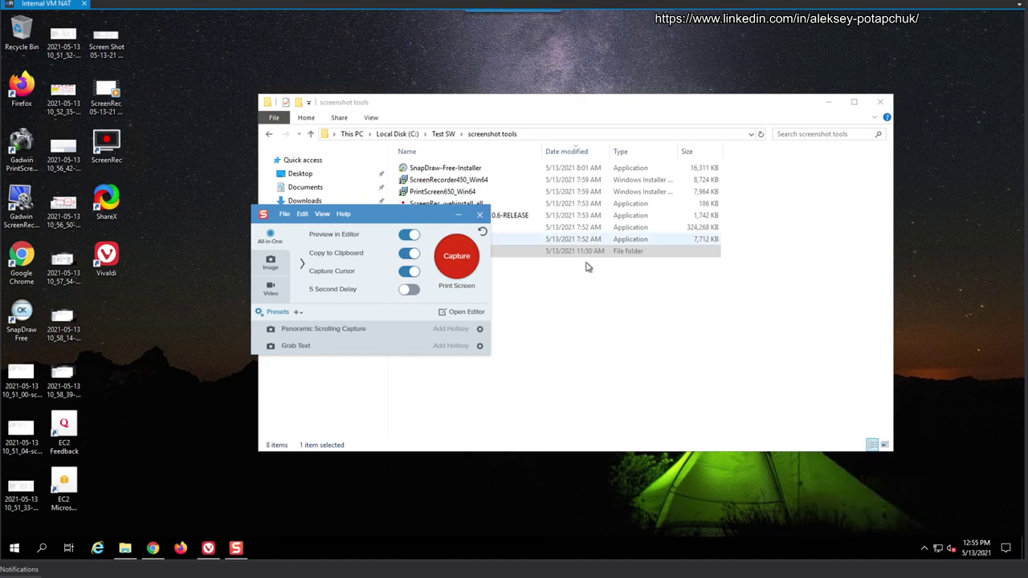
pyautogui.click(926, 546)
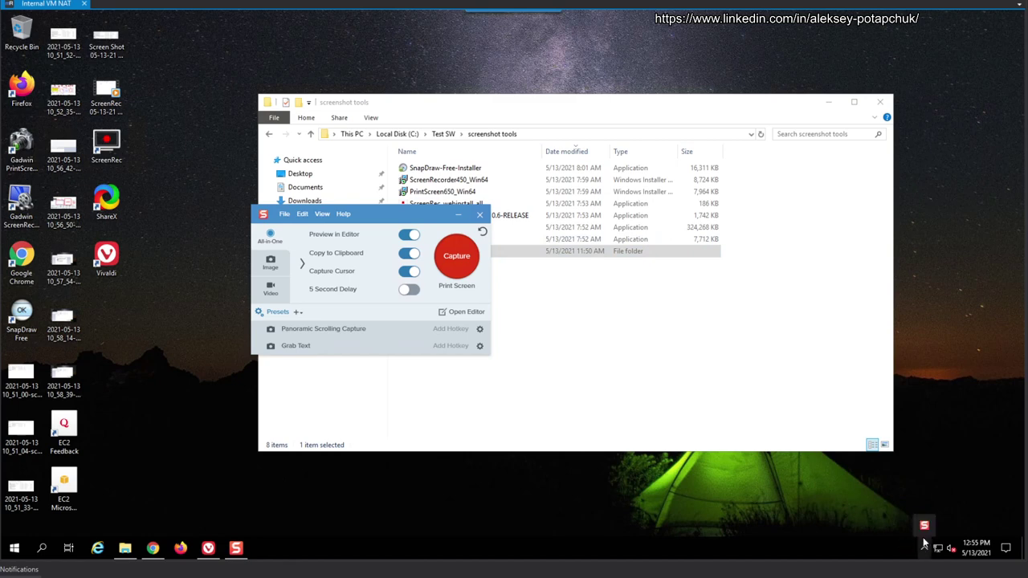
pyautogui.rightClick(924, 525)
pyautogui.click(859, 468)
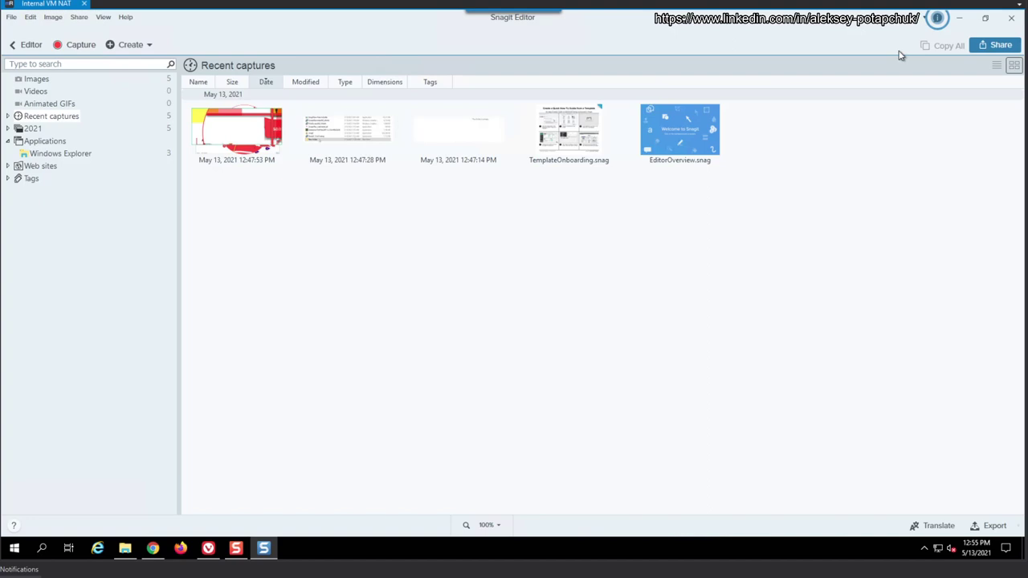
pyautogui.doubleClick(241, 141)
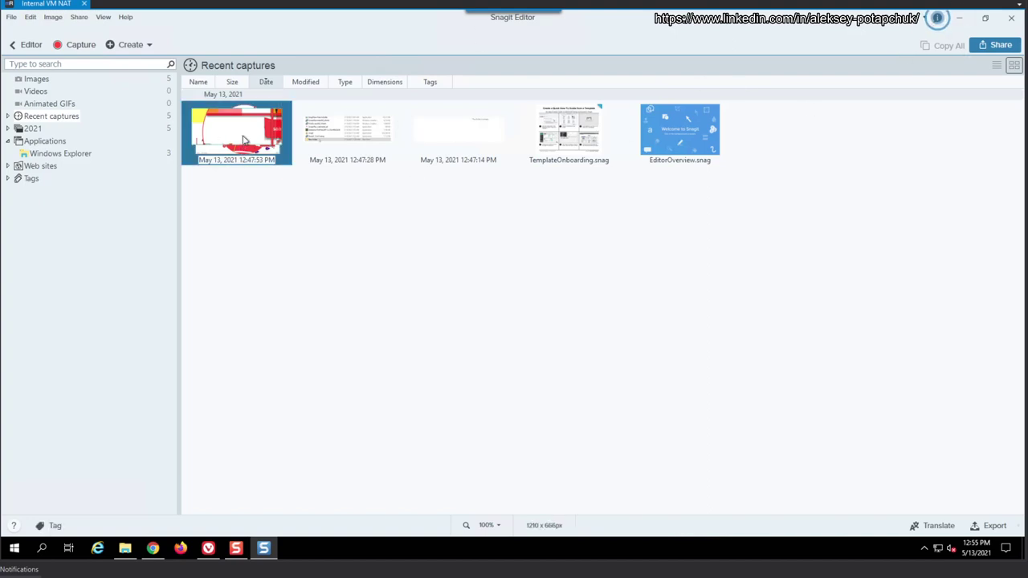
pyautogui.click(479, 232)
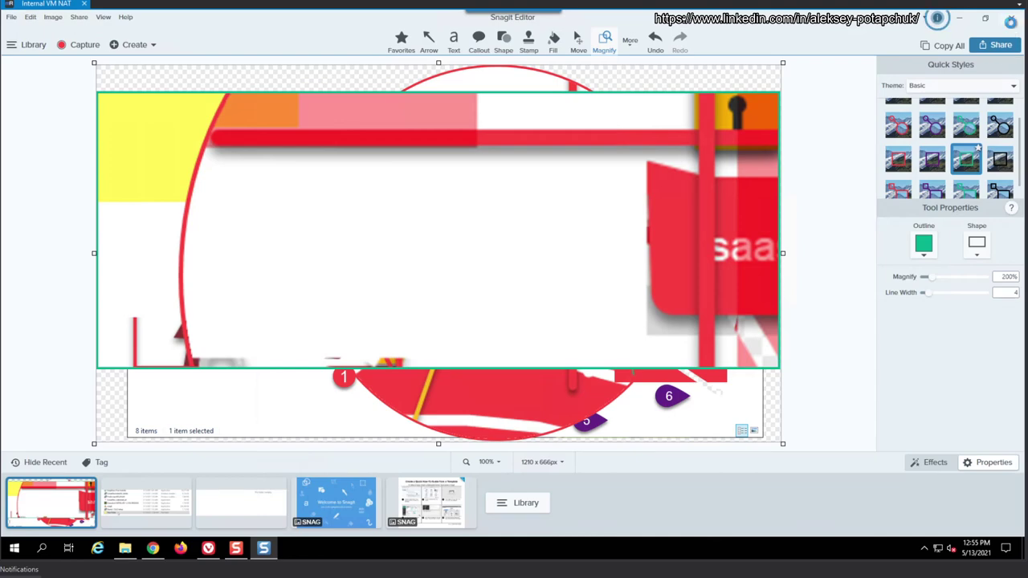
pyautogui.click(1011, 18)
# Grab Text from the Explorer file list in Image mode and copy all the extracted text
pyautogui.click(271, 266)
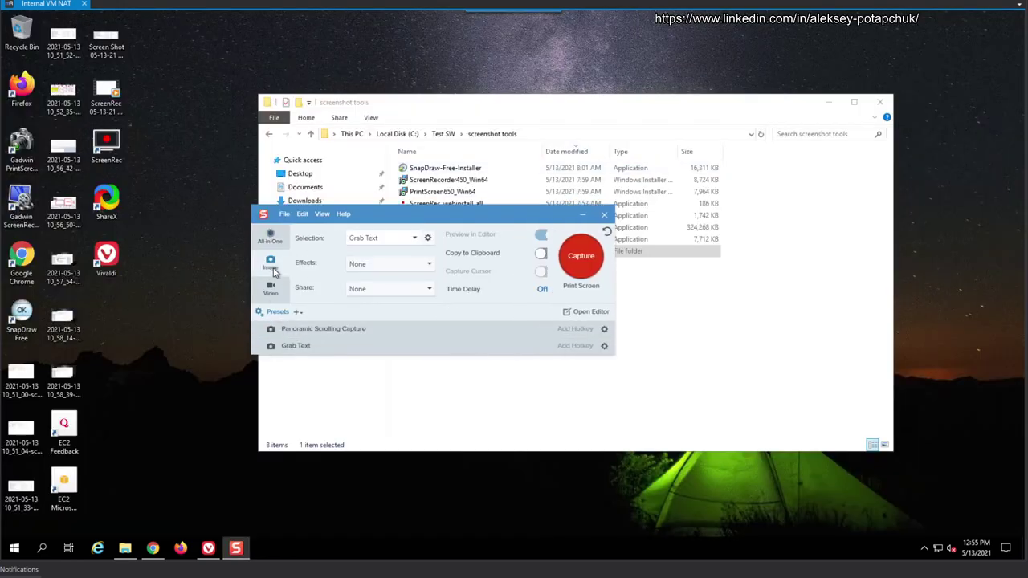
pyautogui.click(413, 240)
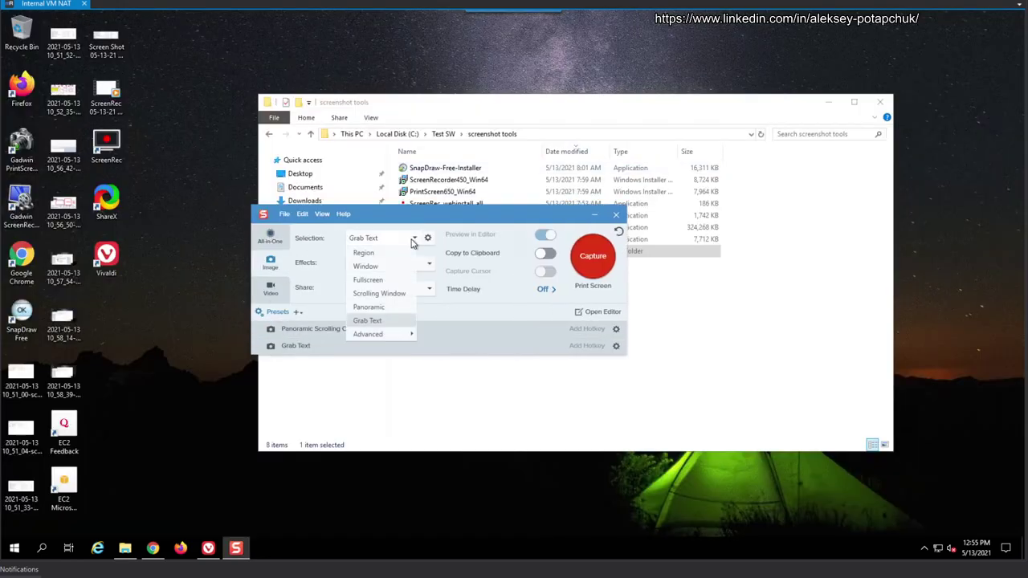
pyautogui.click(412, 241)
pyautogui.click(605, 255)
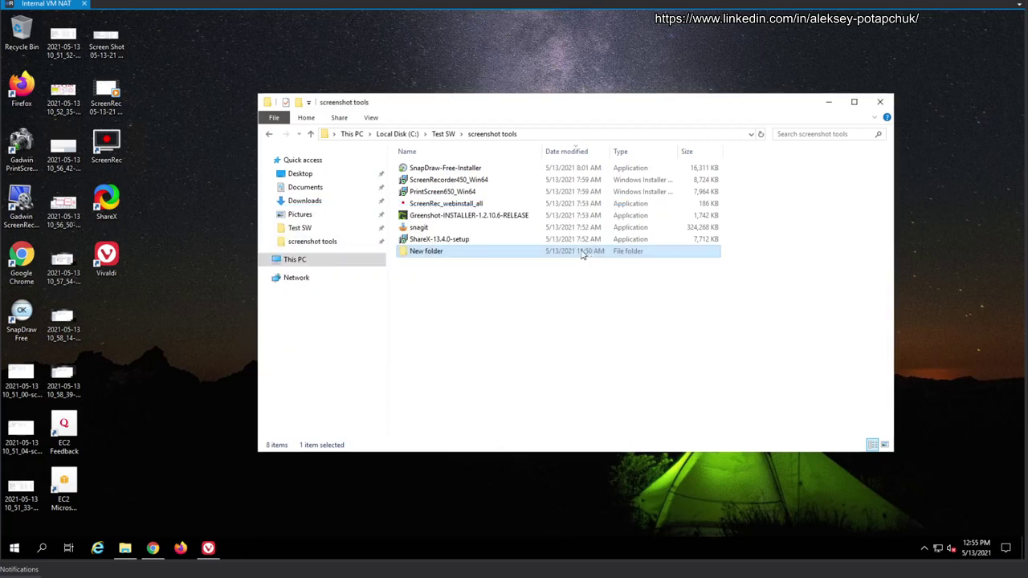
pyautogui.moveTo(382, 125); pyautogui.dragTo(774, 301)
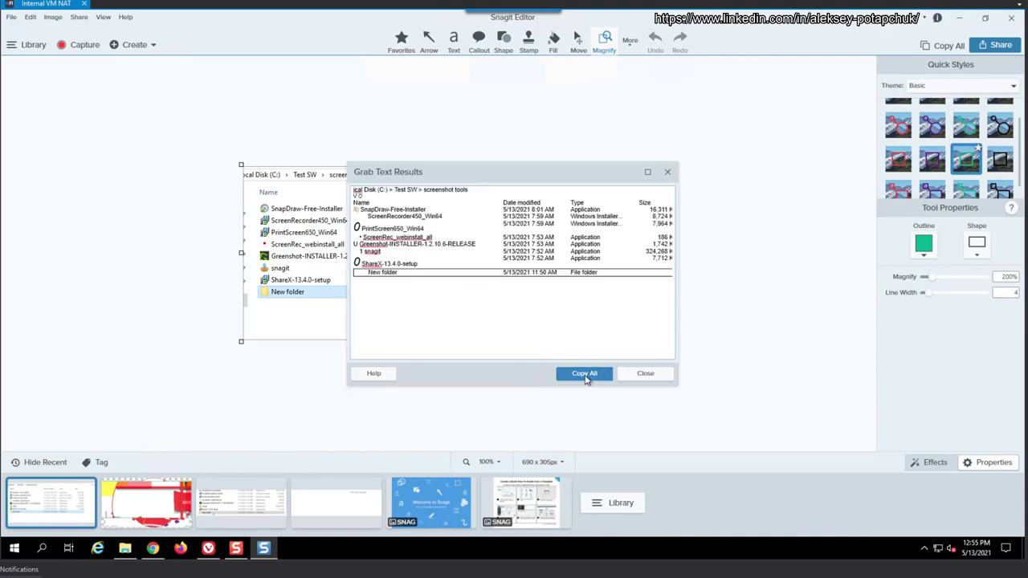
pyautogui.click(646, 374)
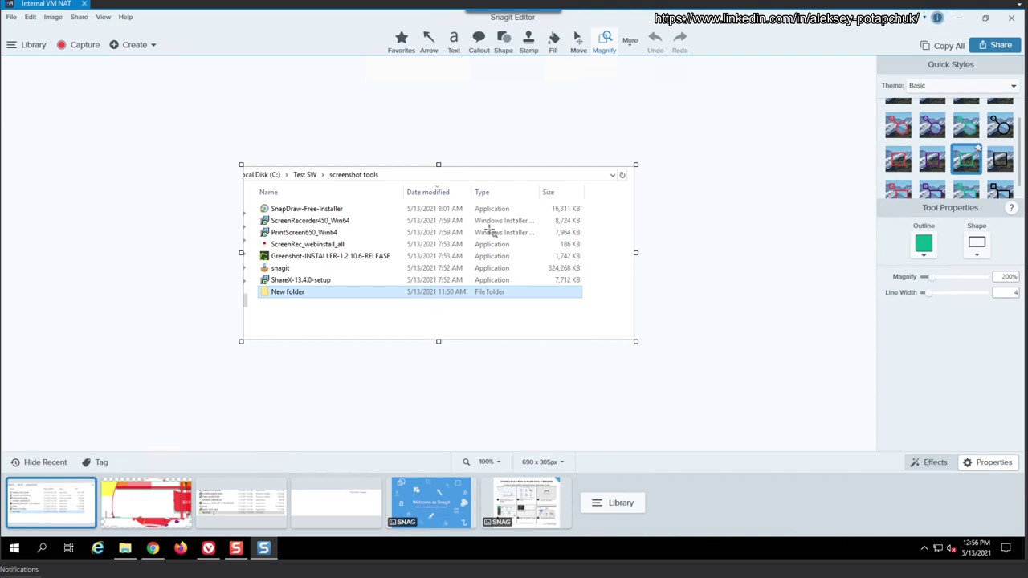
# Place a plain black-and-white text box below the New folder row, then close the Editor
pyautogui.click(454, 41)
pyautogui.click(466, 327)
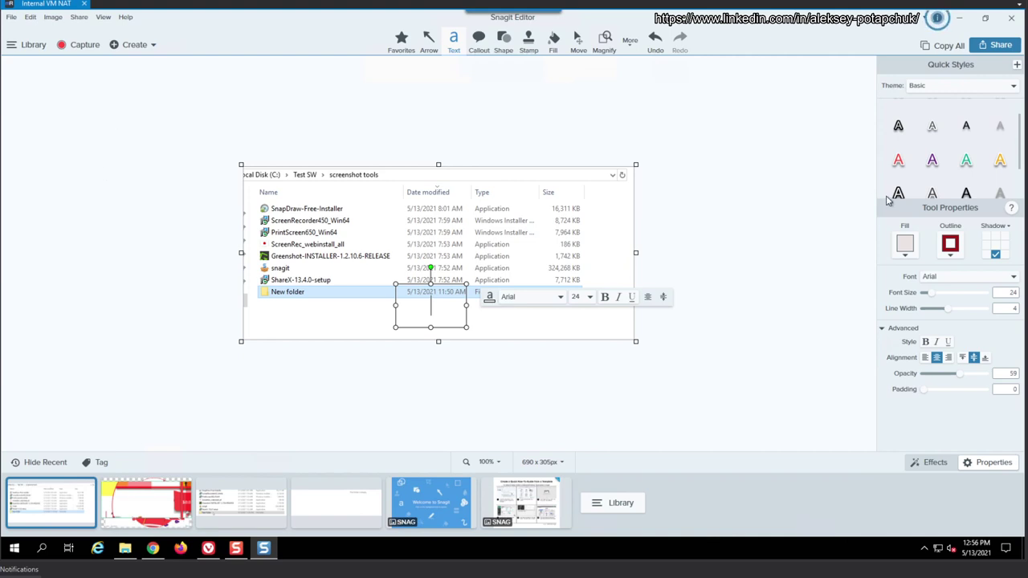
pyautogui.click(898, 125)
pyautogui.click(1017, 21)
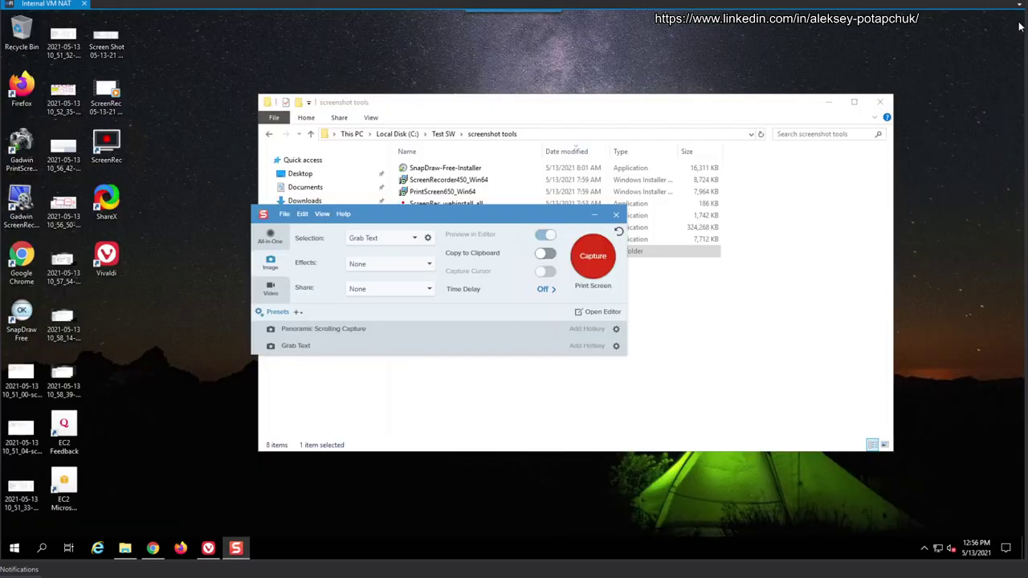
# Use Region selection with Copy to Clipboard on to capture Explorer (917 x 411 px) and open it in the Editor
pyautogui.click(411, 241)
pyautogui.click(388, 255)
pyautogui.click(544, 254)
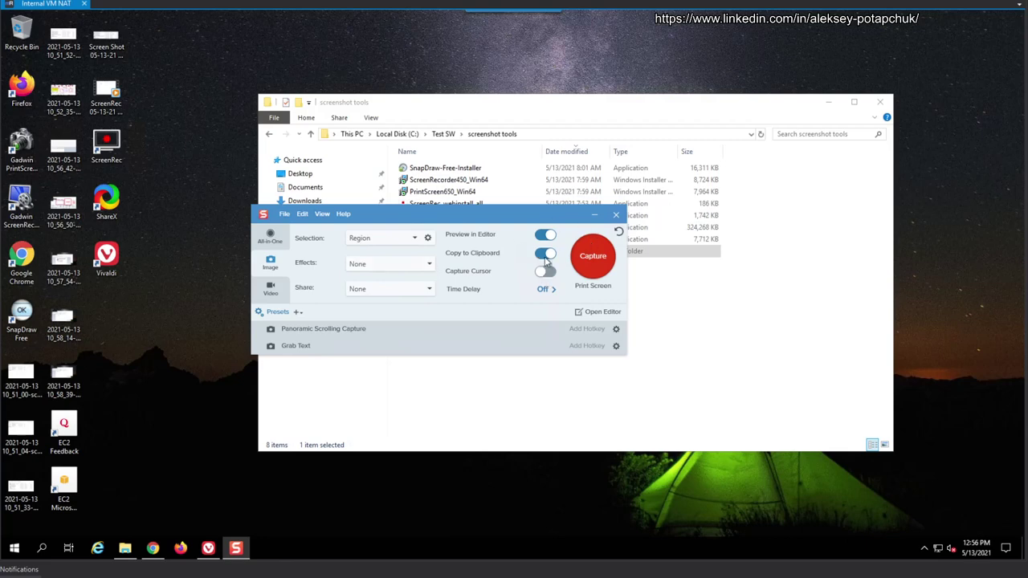
pyautogui.click(592, 257)
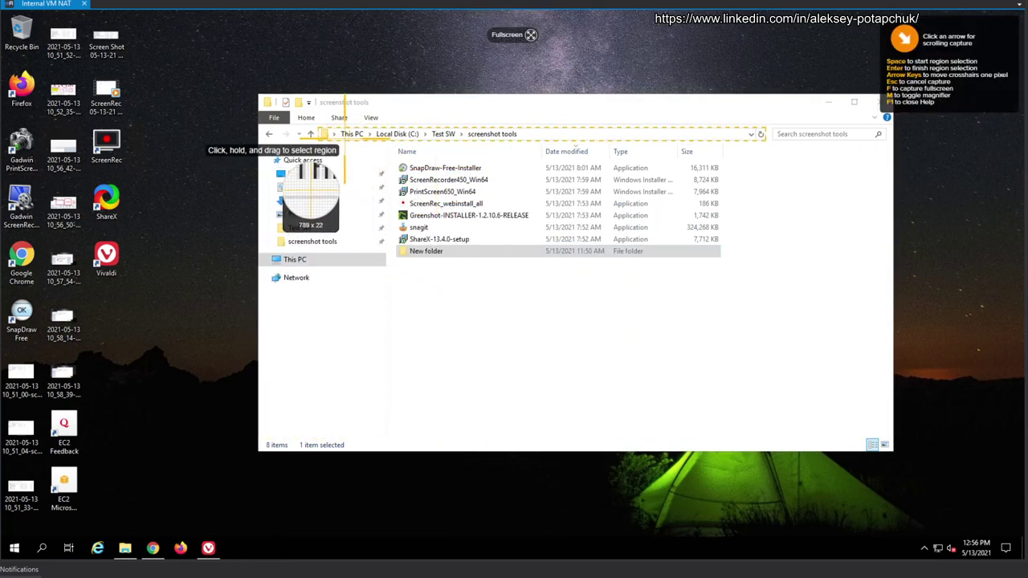
pyautogui.moveTo(322, 92); pyautogui.dragTo(840, 364)
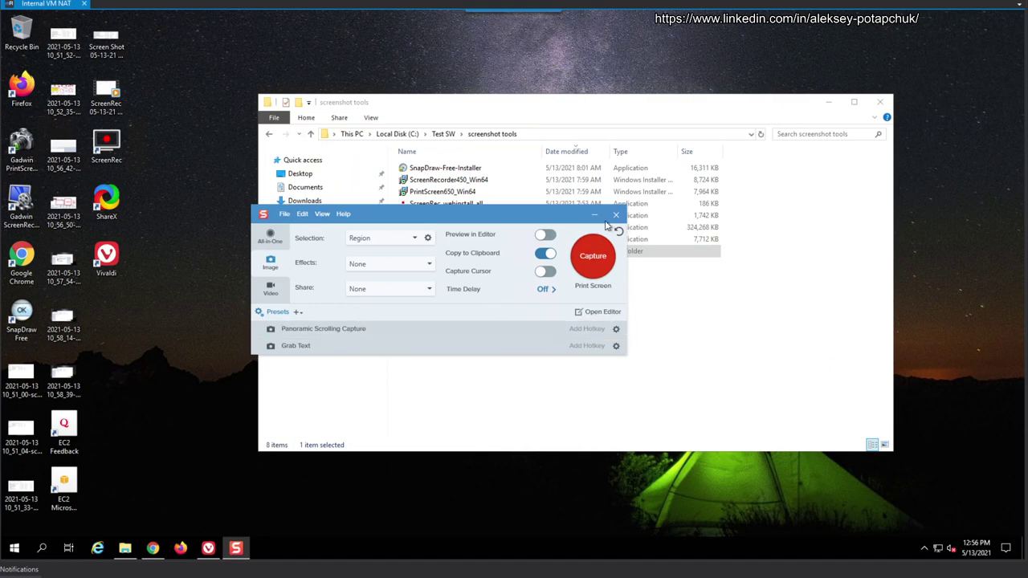
pyautogui.click(599, 311)
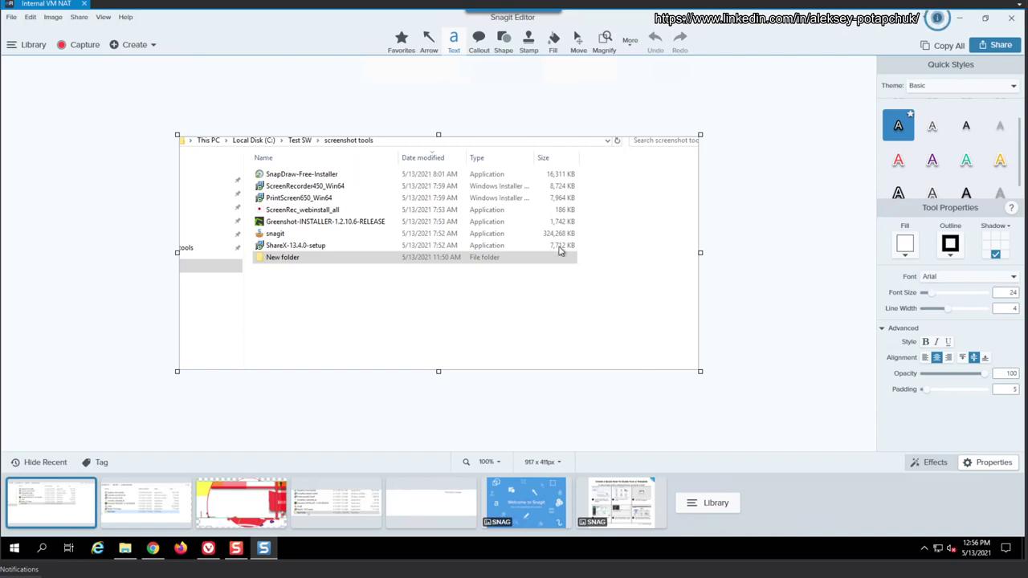
# Draw a red outlined rectangle over the file list and a red arrow pointing at New folder
pyautogui.click(510, 42)
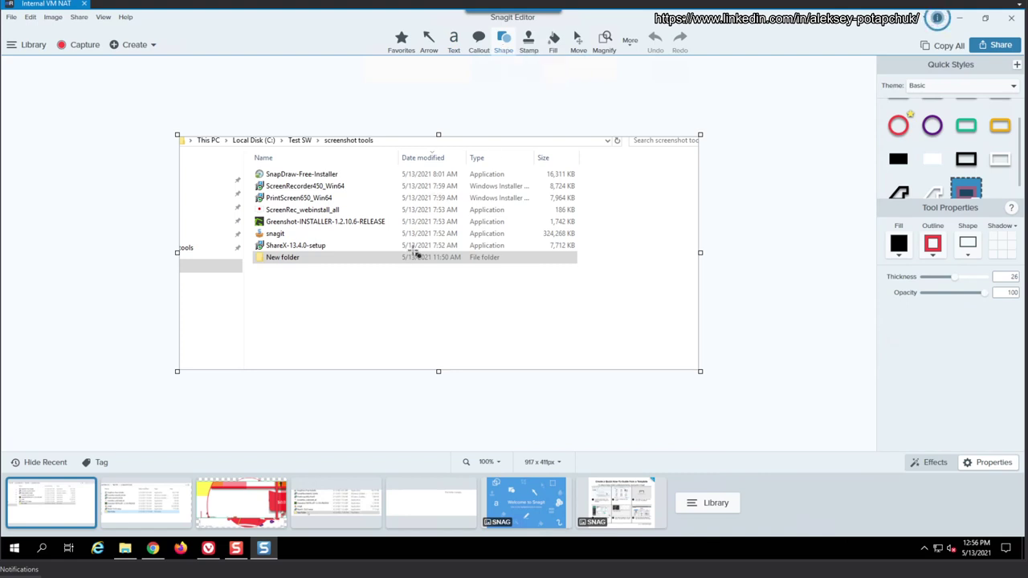
pyautogui.hotkey('ctrl', '4')
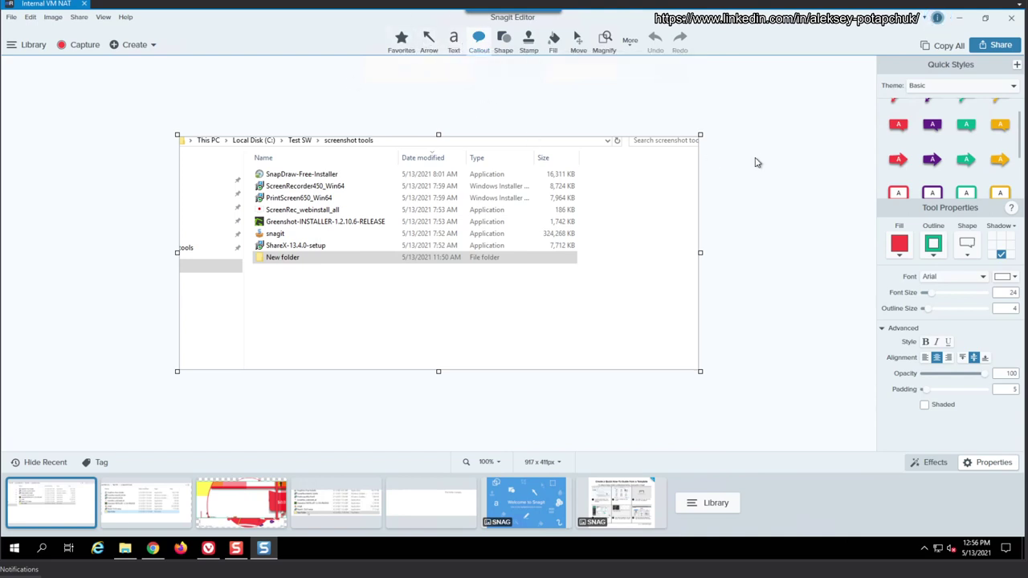
pyautogui.press('u')
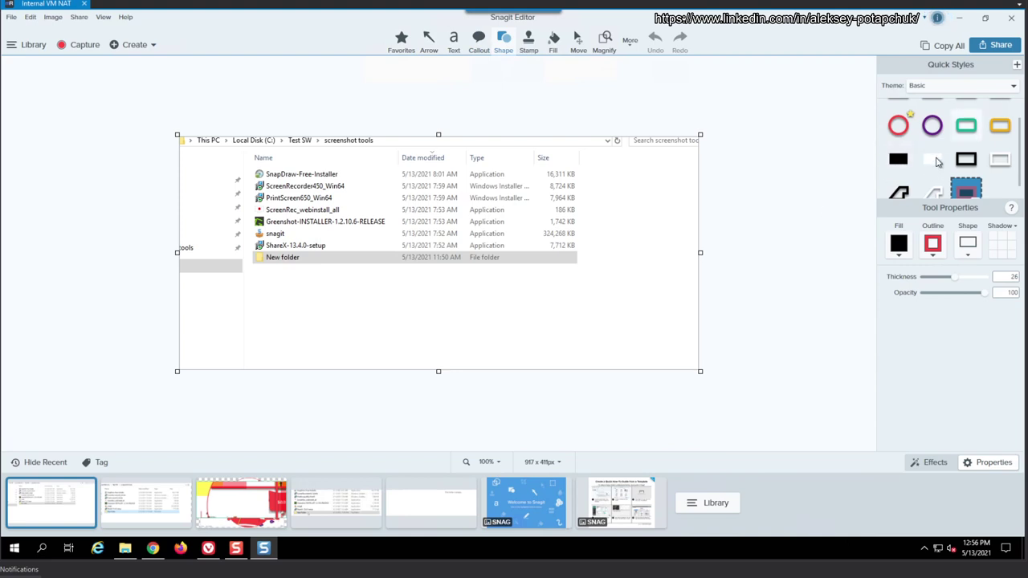
pyautogui.scroll(1, 964, 140)
pyautogui.click(897, 118)
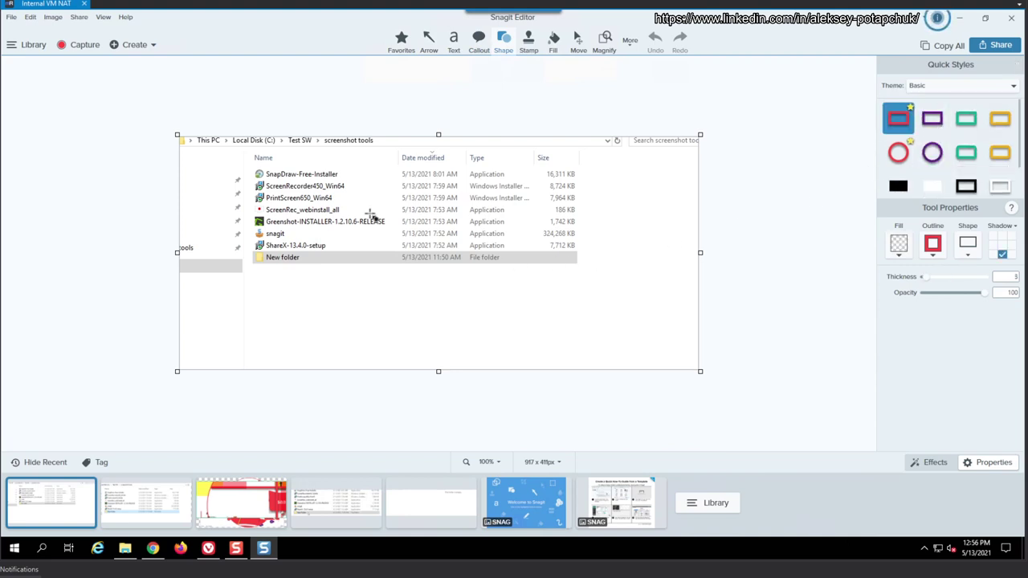
pyautogui.moveTo(279, 150); pyautogui.dragTo(514, 273)
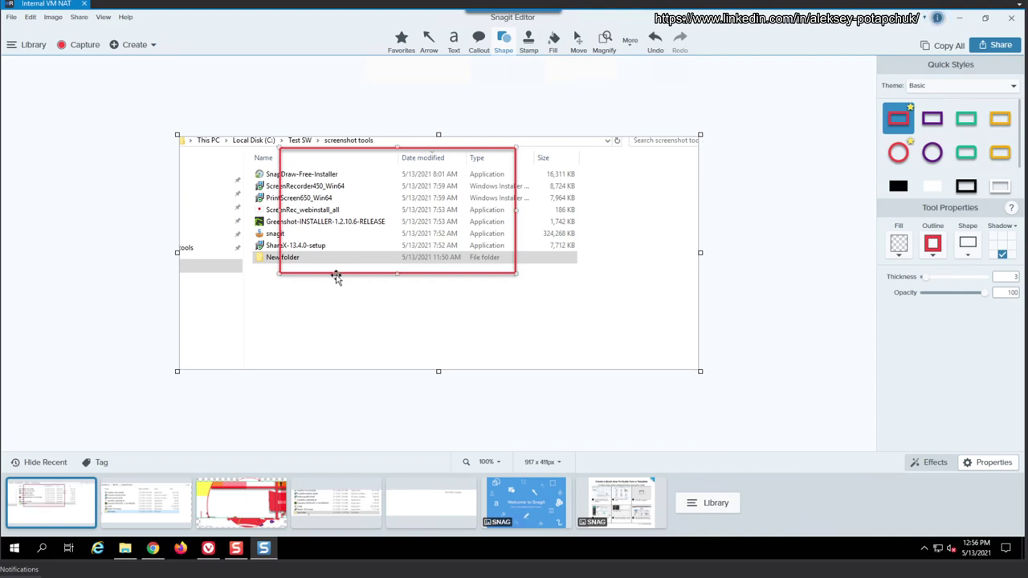
pyautogui.click(338, 274)
pyautogui.press('a')
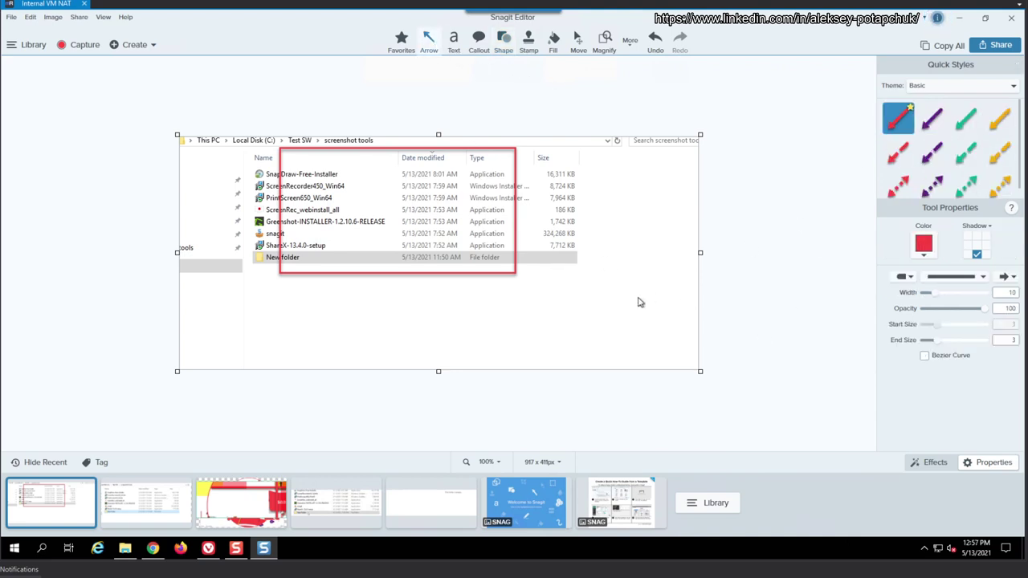
pyautogui.moveTo(574, 323); pyautogui.dragTo(525, 254)
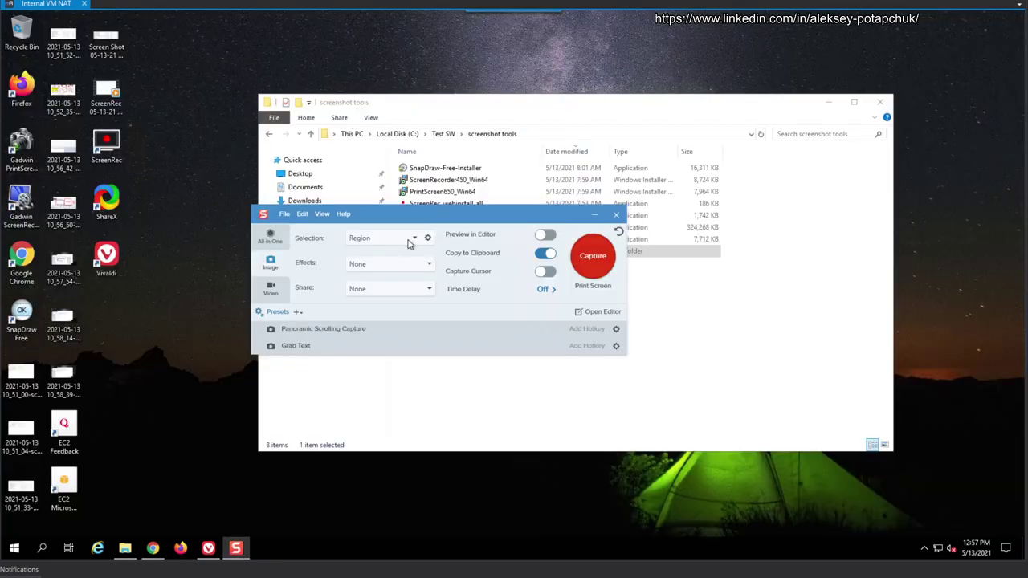
# Switch to Video, outline the file list and start recording, dismissing the 0x8000ffff error
pyautogui.click(271, 289)
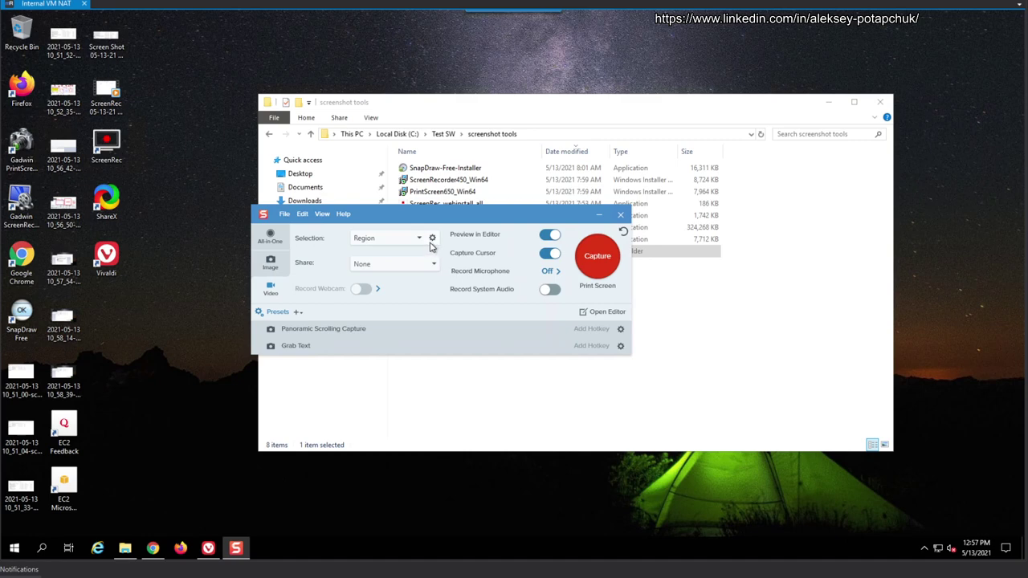
pyautogui.click(586, 269)
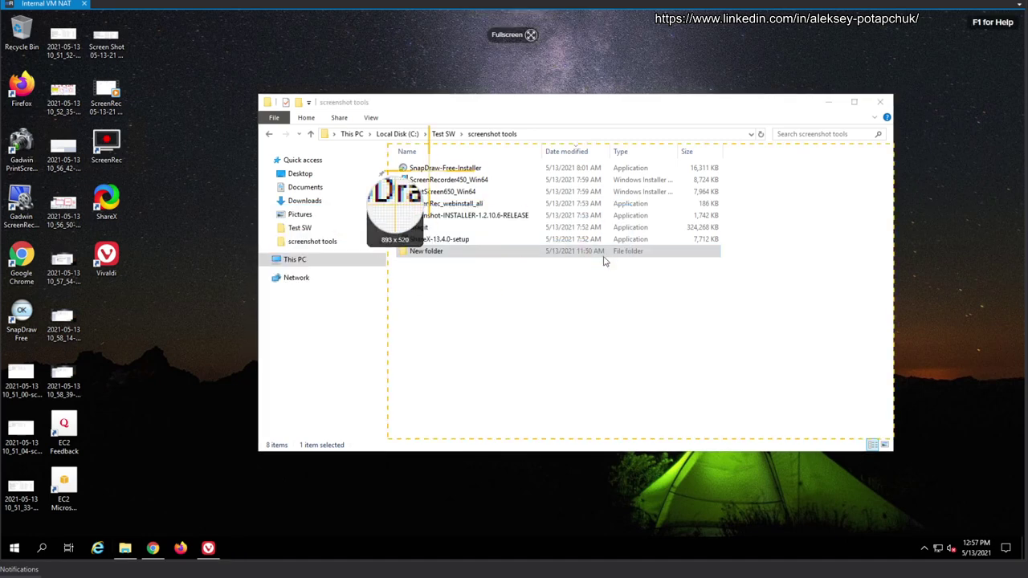
pyautogui.moveTo(319, 105); pyautogui.dragTo(777, 272)
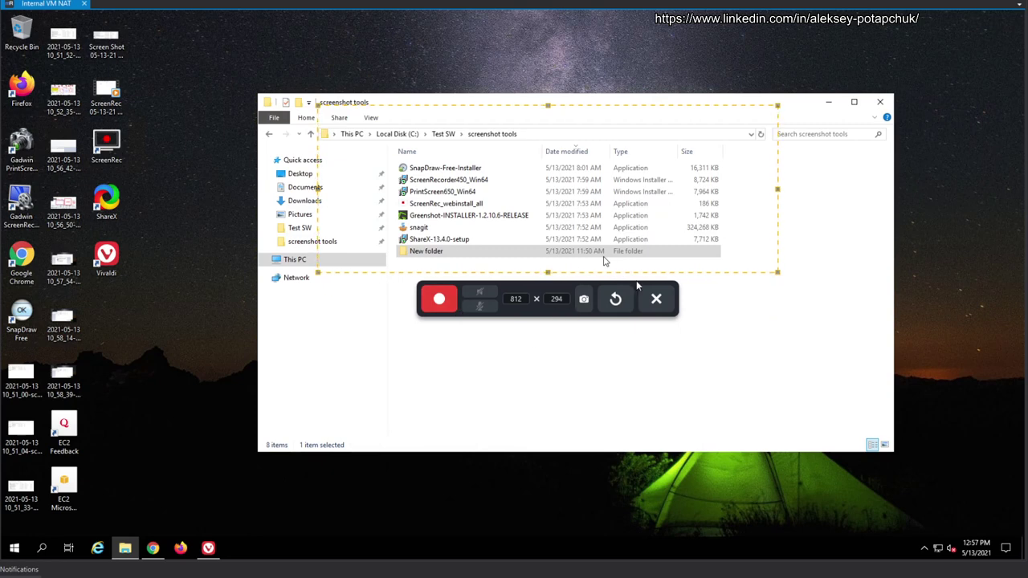
pyautogui.hotkey('shift', 'F9')
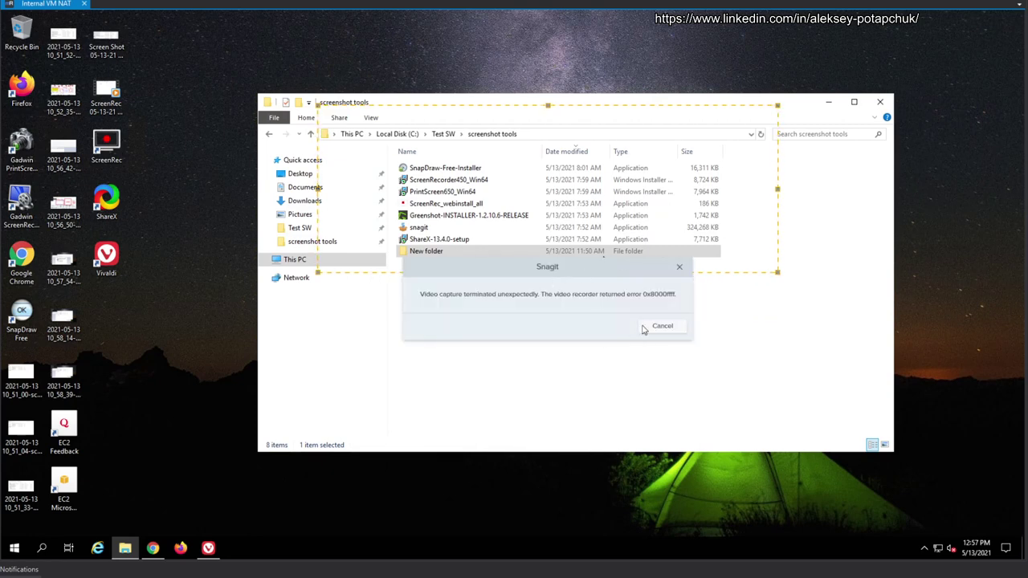
pyautogui.click(661, 329)
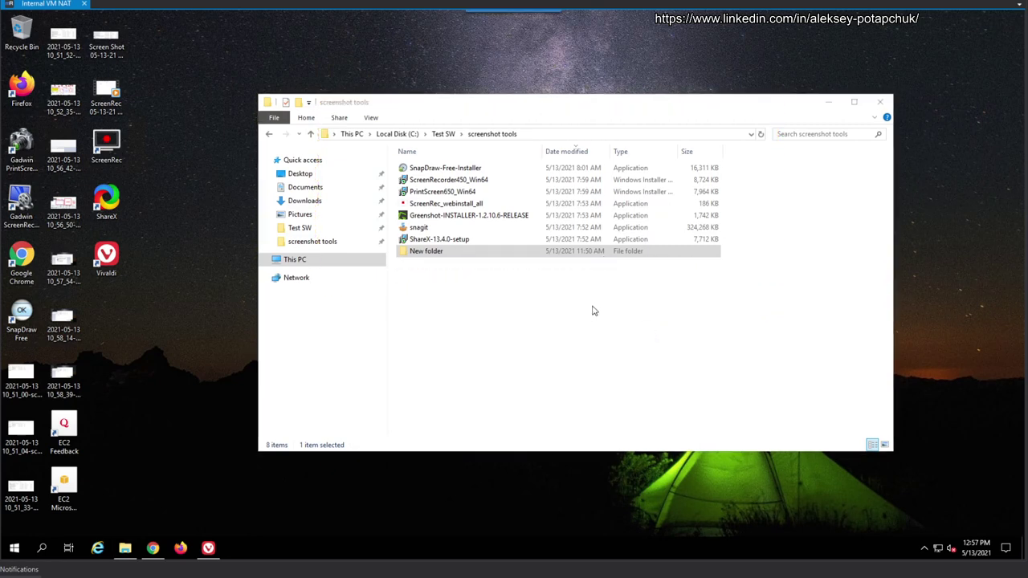
# Retry the video region capture over the file list and dismiss the error again
pyautogui.click(593, 257)
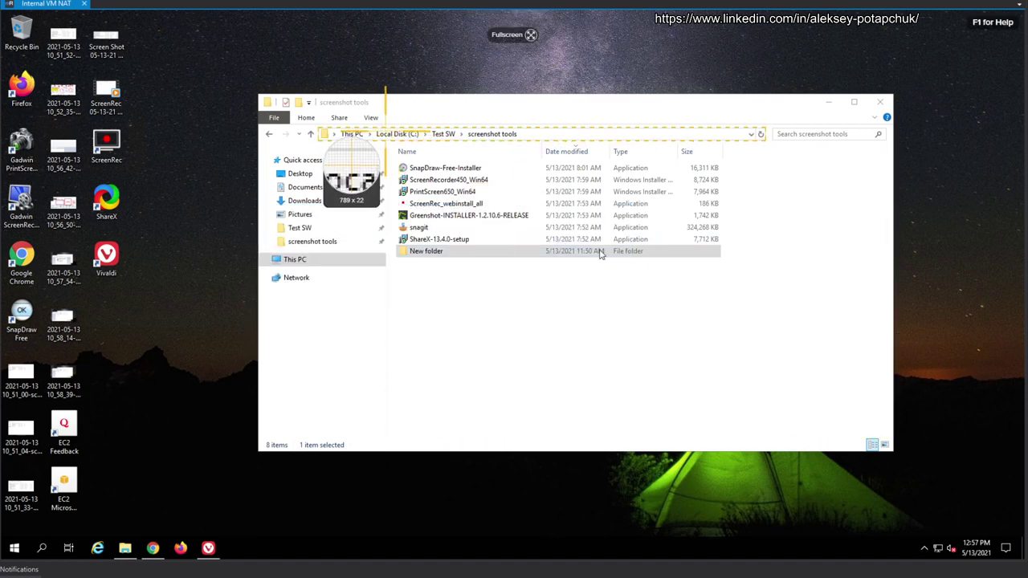
pyautogui.moveTo(379, 130)
pyautogui.mouseDown()
pyautogui.moveTo(761, 278)
pyautogui.moveTo(827, 329)
pyautogui.mouseUp()
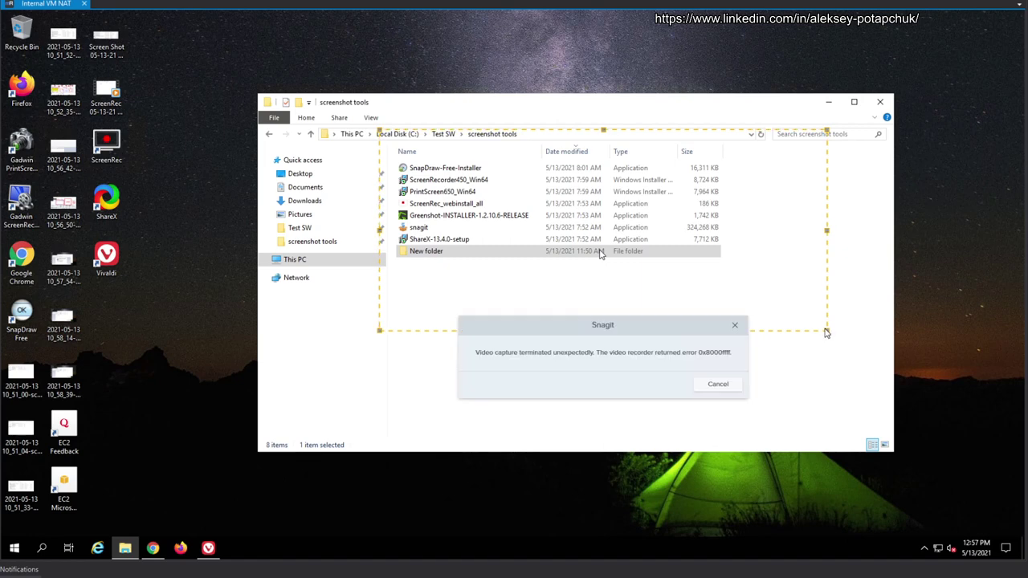
pyautogui.click(717, 385)
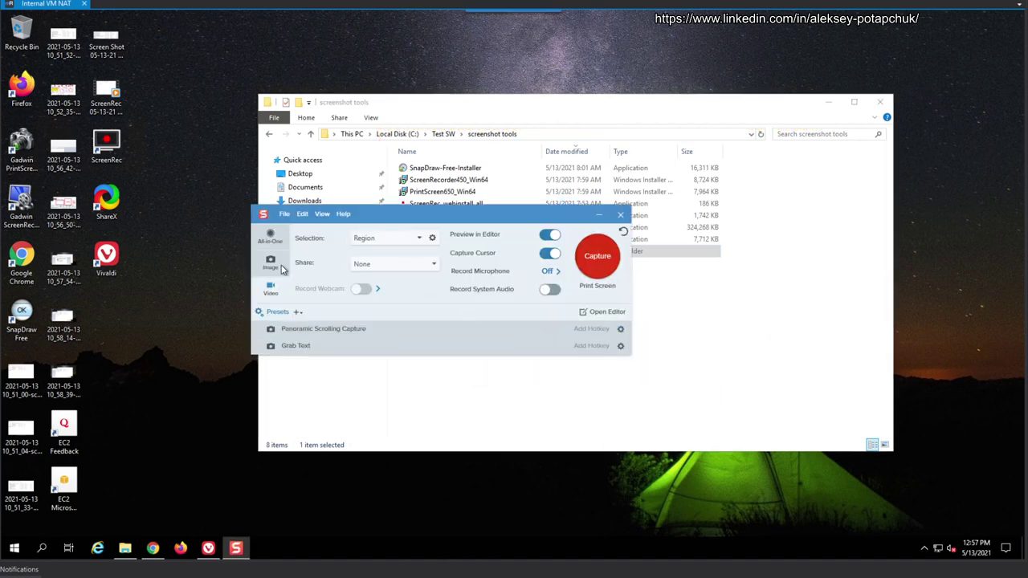
# Go back to Image capture settings and collapse the Presets list
pyautogui.click(281, 269)
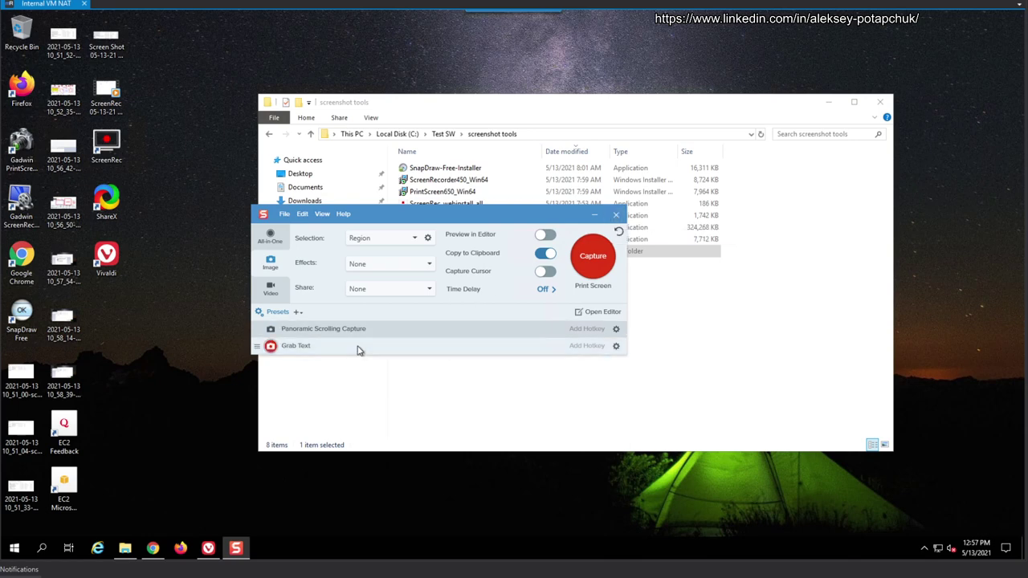
pyautogui.click(278, 312)
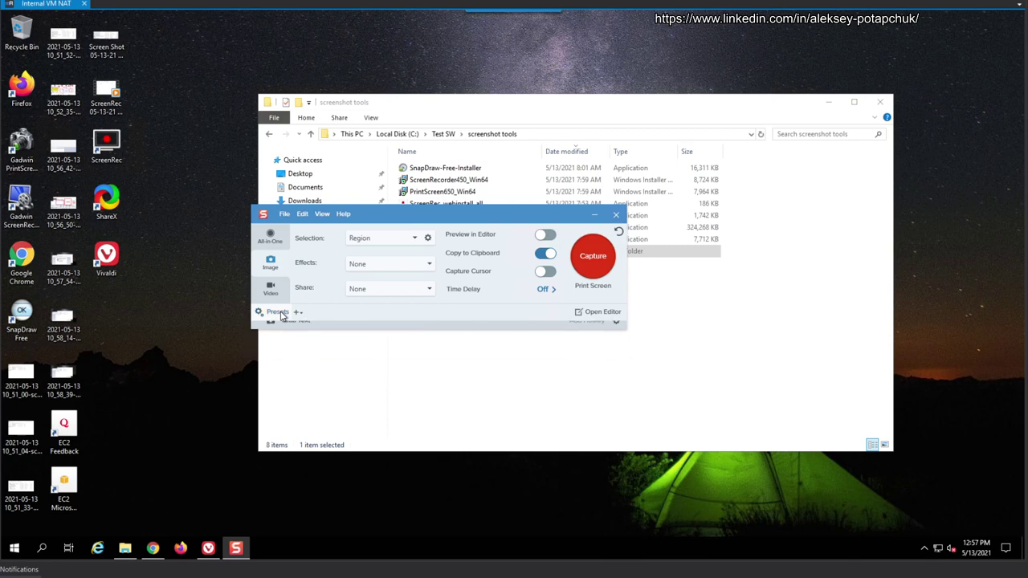
# Start a new preset with Copy to Clipboard and Capture Cursor turned on
pyautogui.click(280, 313)
pyautogui.click(297, 312)
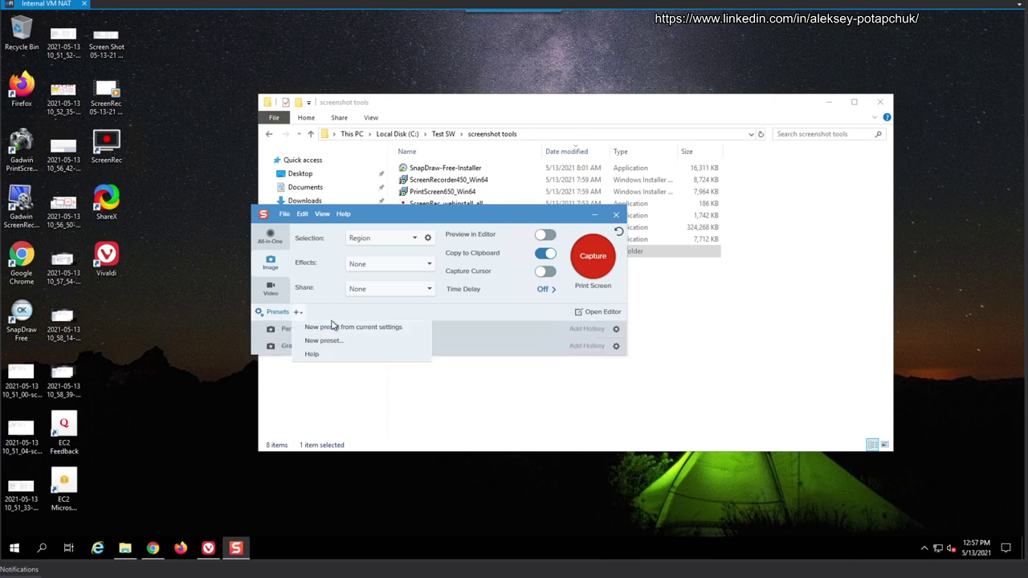
pyautogui.click(324, 340)
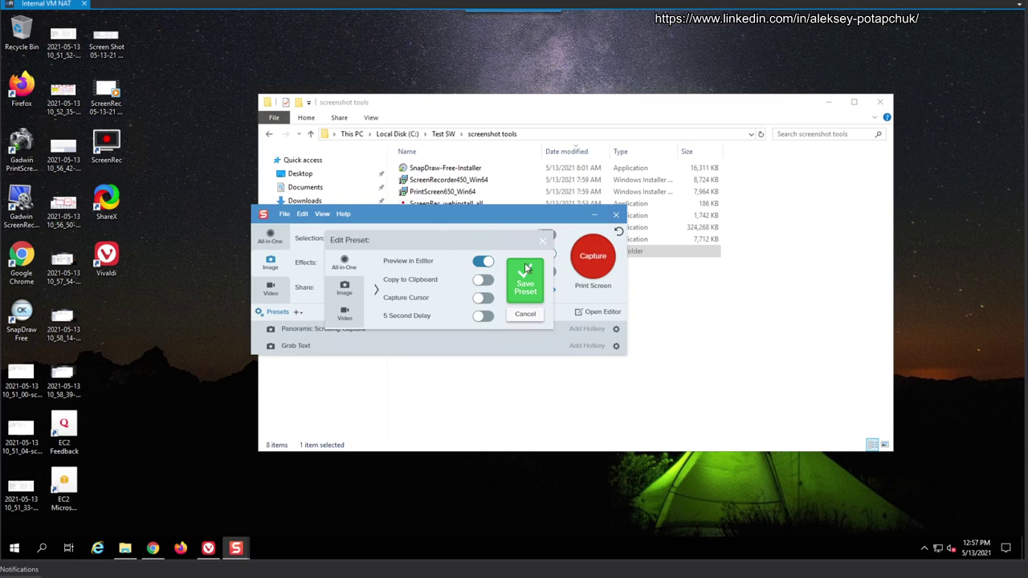
pyautogui.click(484, 281)
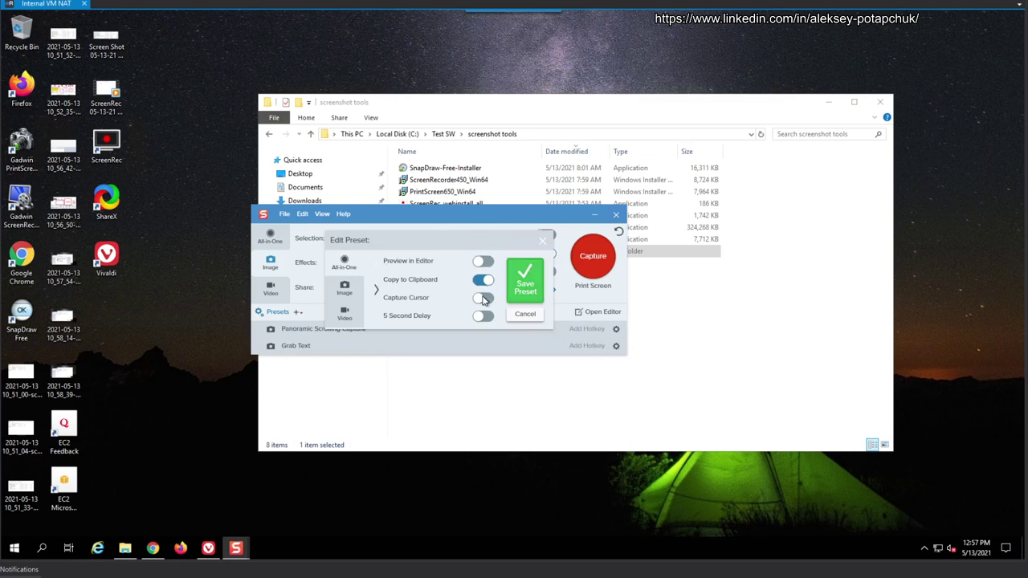
pyautogui.click(484, 299)
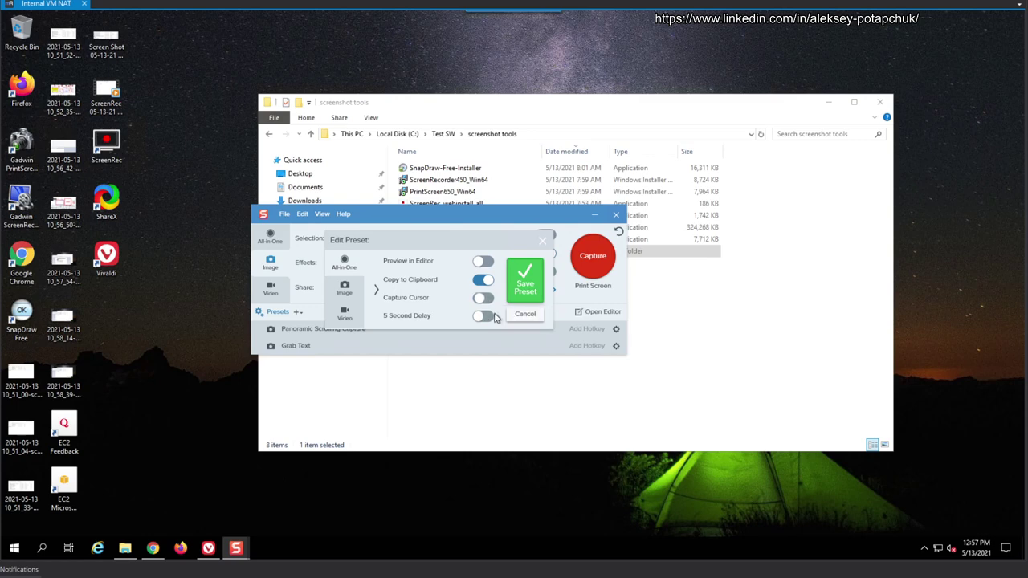
pyautogui.click(345, 290)
# Set the preset's selection to Grab Text, browse Effects, and close the editor without saving
pyautogui.click(487, 265)
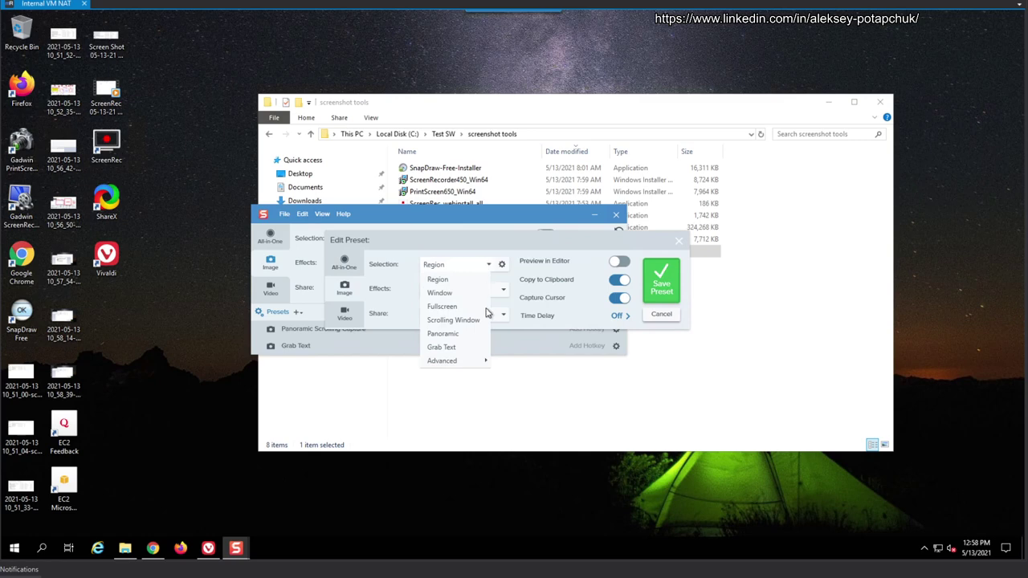
pyautogui.click(455, 347)
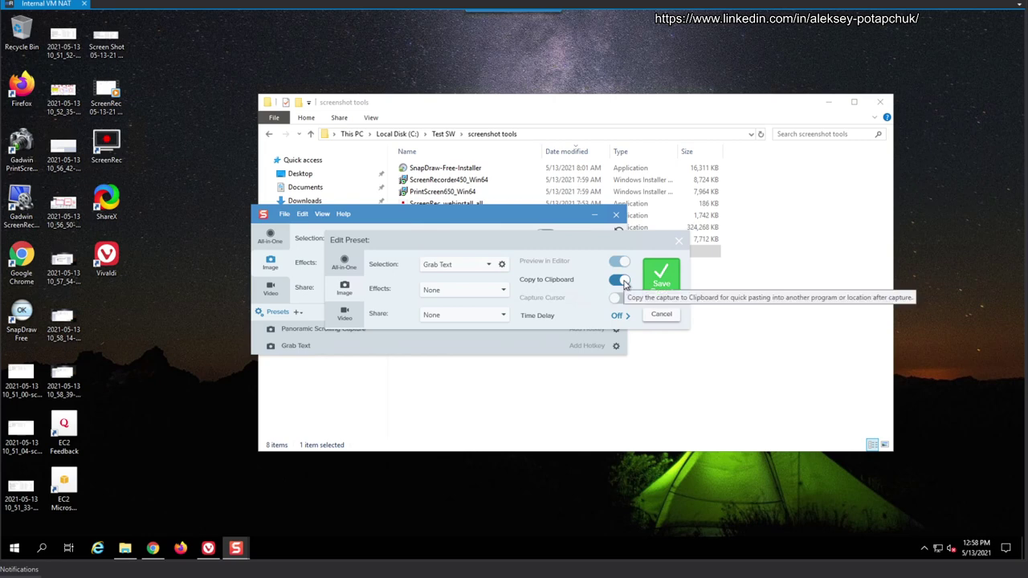
pyautogui.click(472, 291)
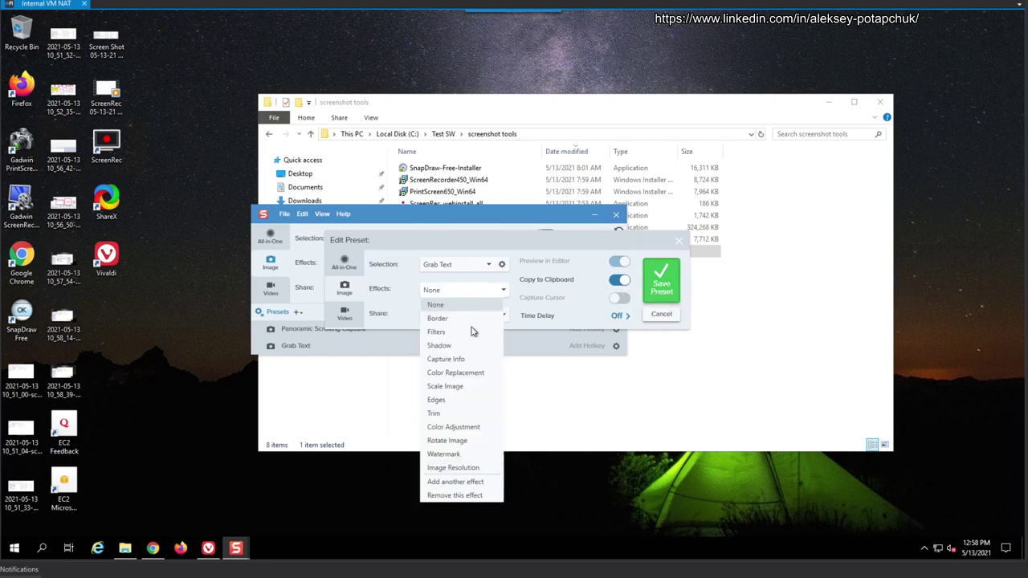
pyautogui.click(545, 244)
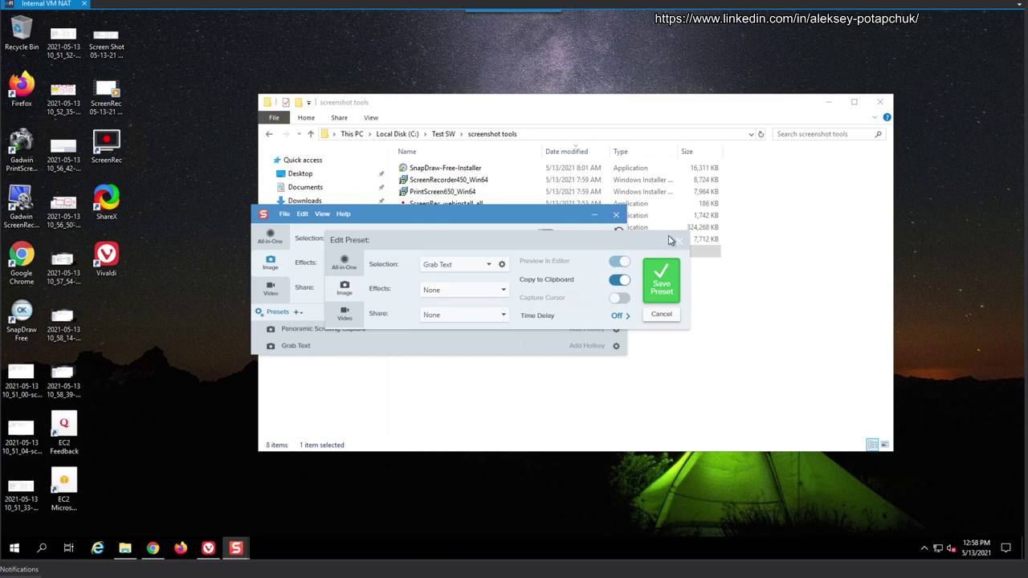
pyautogui.click(678, 240)
# Cancel the pending capture and reopen the Snagit capture window from the tray icon
pyautogui.click(590, 269)
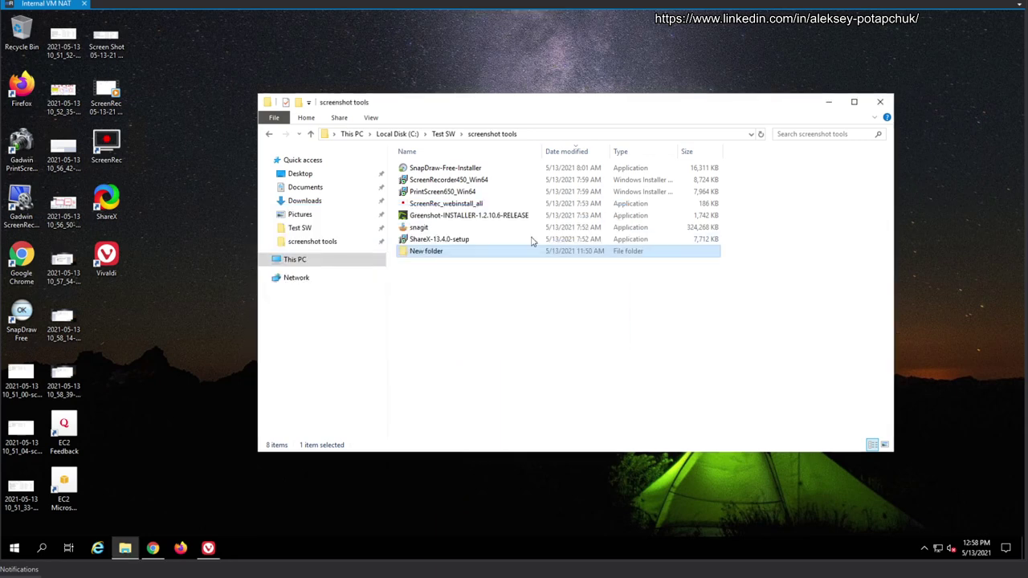
pyautogui.click(422, 135)
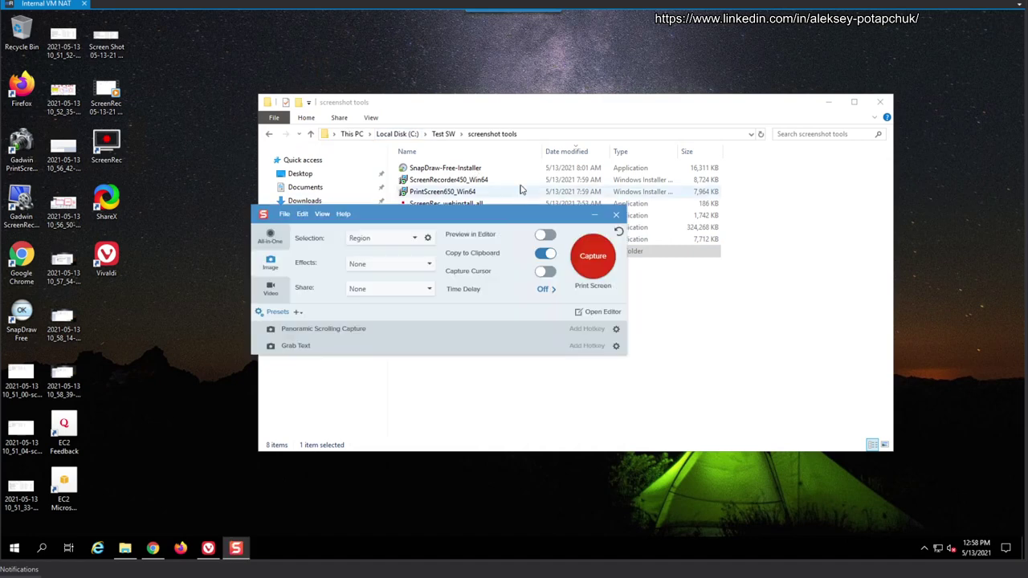
pyautogui.click(924, 548)
pyautogui.rightClick(924, 525)
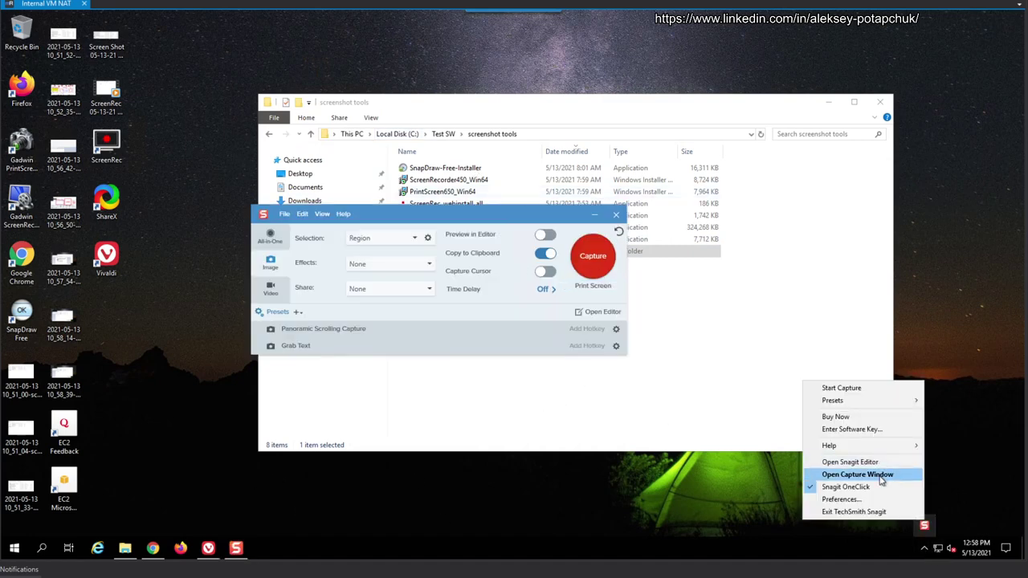
pyautogui.click(394, 268)
# Add the Edges effect and region-capture the top of the Explorer file list
pyautogui.click(411, 267)
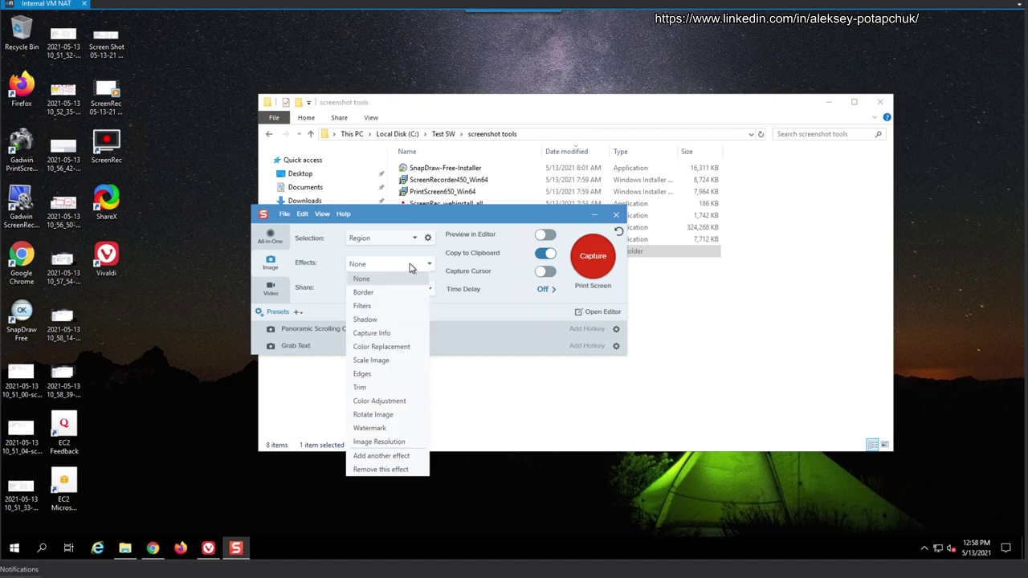
pyautogui.click(389, 373)
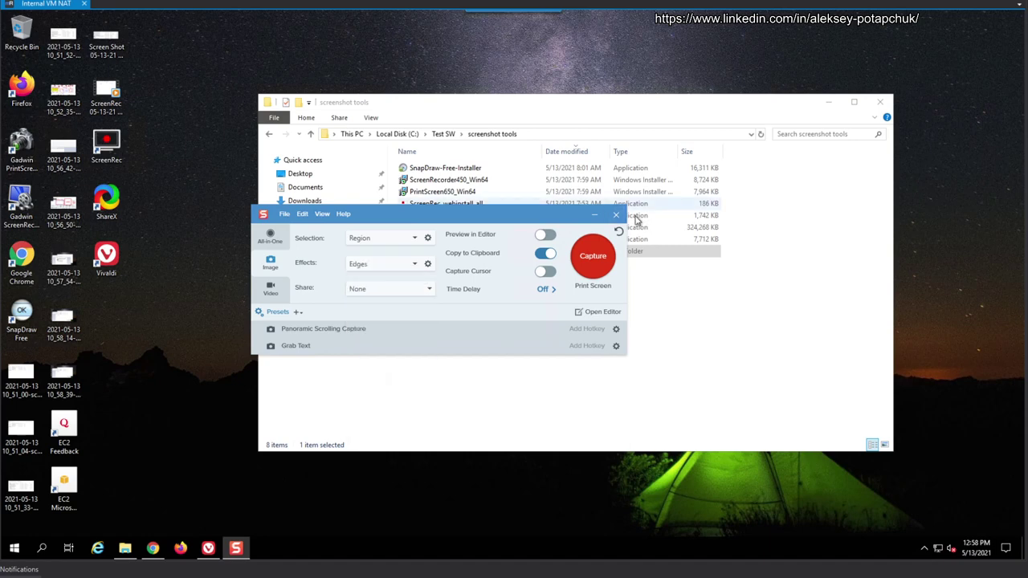
pyautogui.click(597, 257)
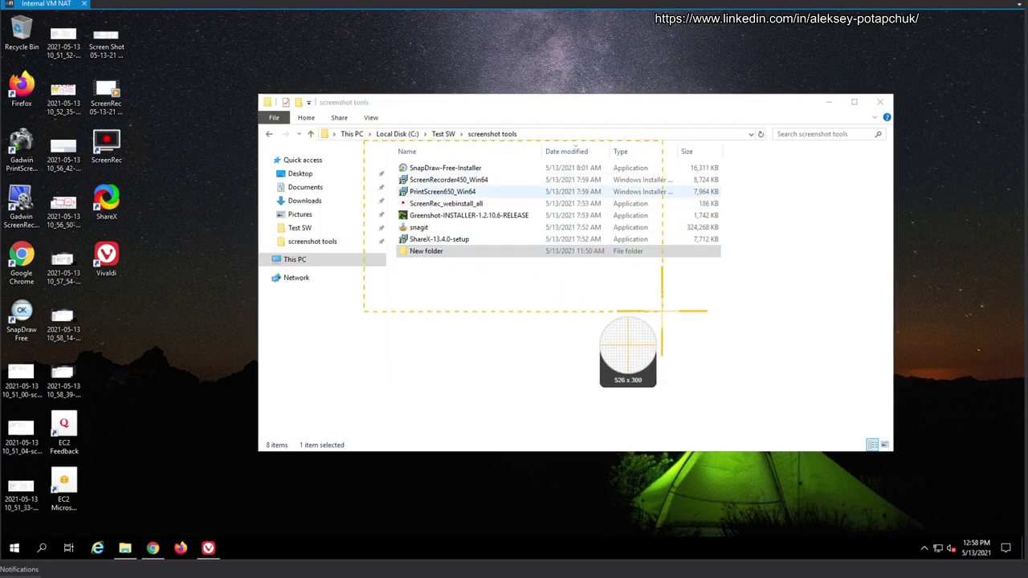
pyautogui.moveTo(661, 310); pyautogui.dragTo(668, 315)
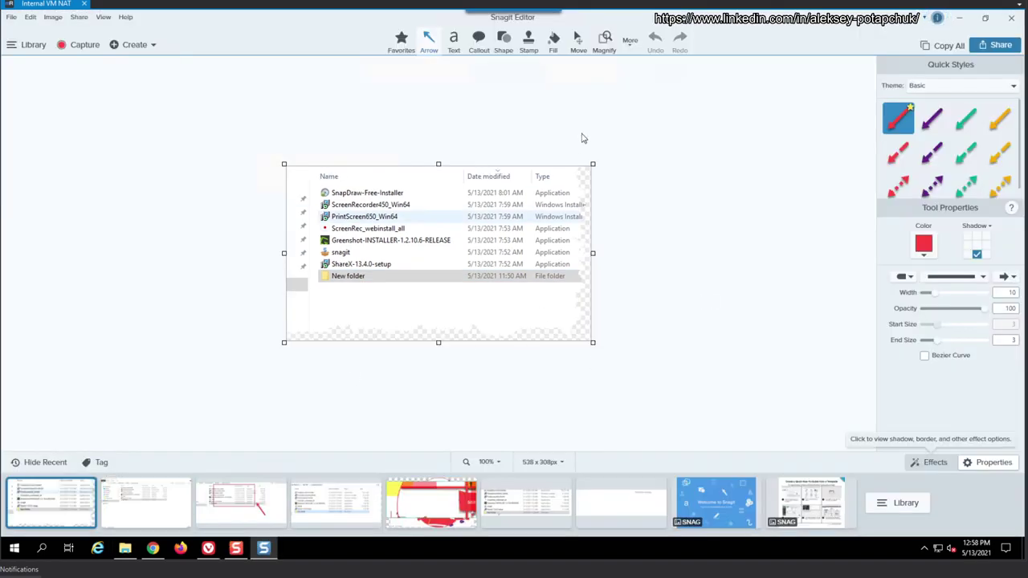
# Open the earlier 1125 x 634 px Explorer screenshot from Recent Captures after browsing the View menu
pyautogui.click(102, 19)
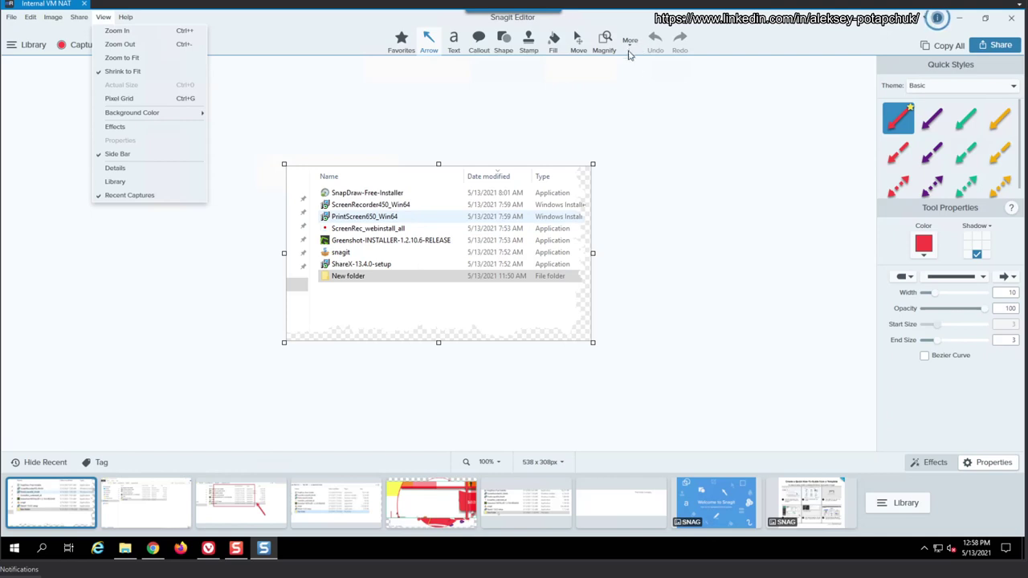
pyautogui.click(644, 104)
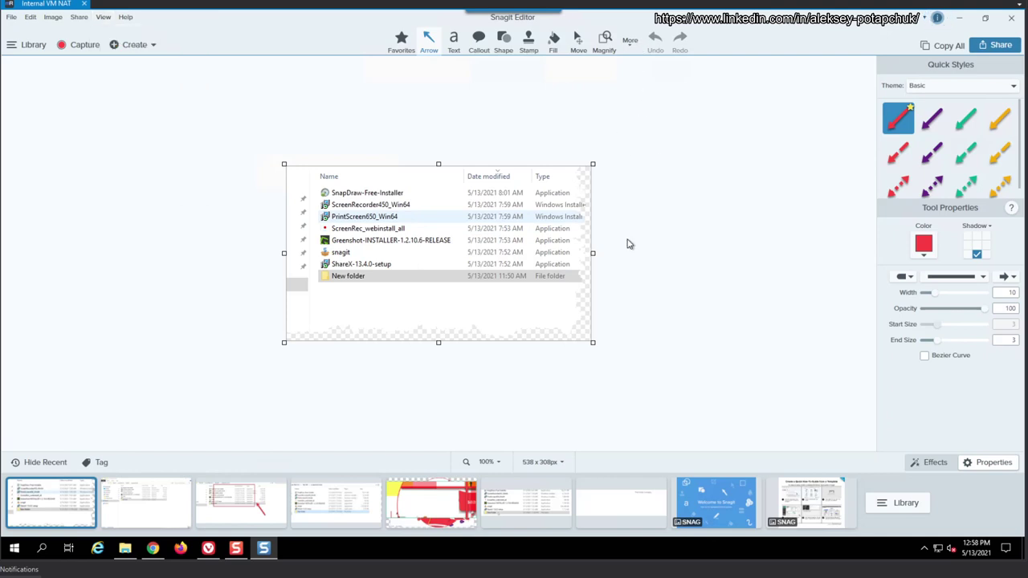
pyautogui.click(129, 502)
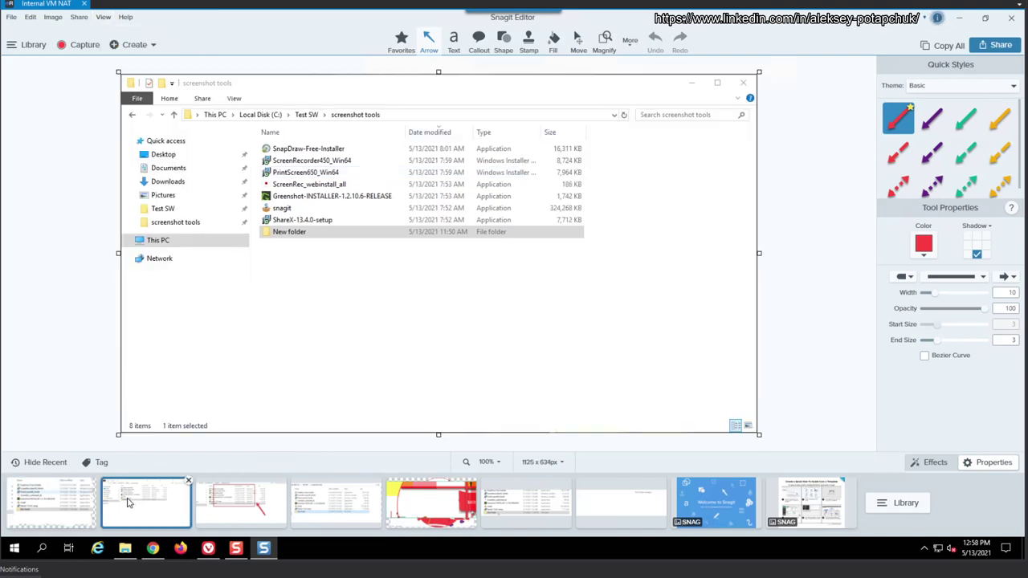
pyautogui.rightClick(128, 501)
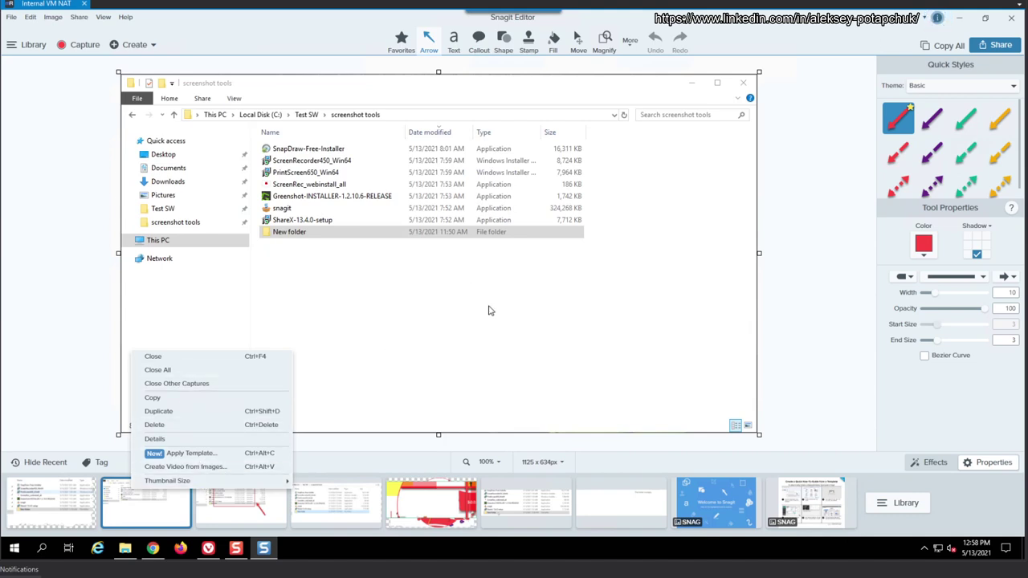
pyautogui.click(490, 311)
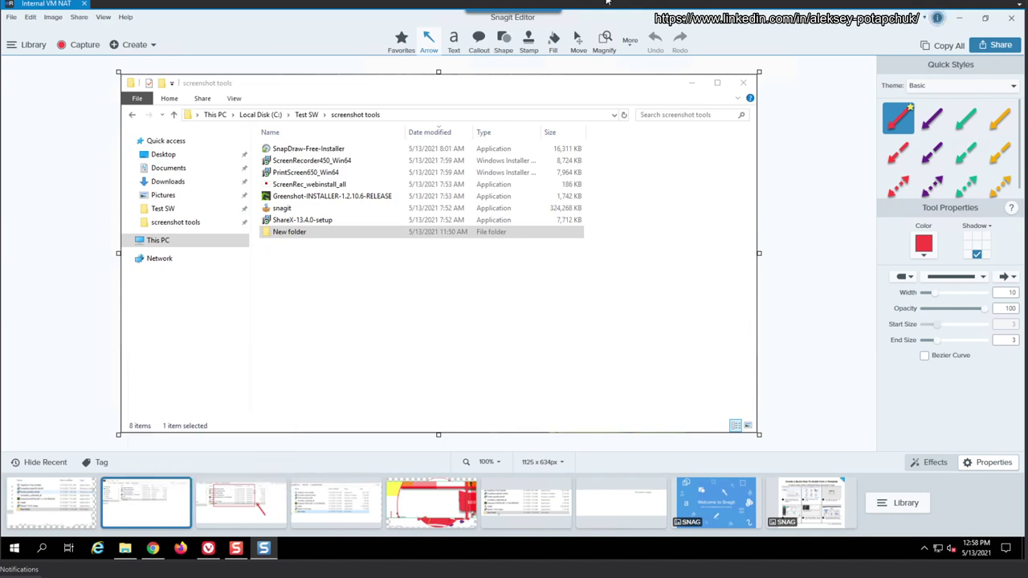
# Browse the Image menu and Apply Template gallery, cancel without applying, then check the View menu
pyautogui.click(61, 18)
pyautogui.click(62, 19)
pyautogui.click(62, 20)
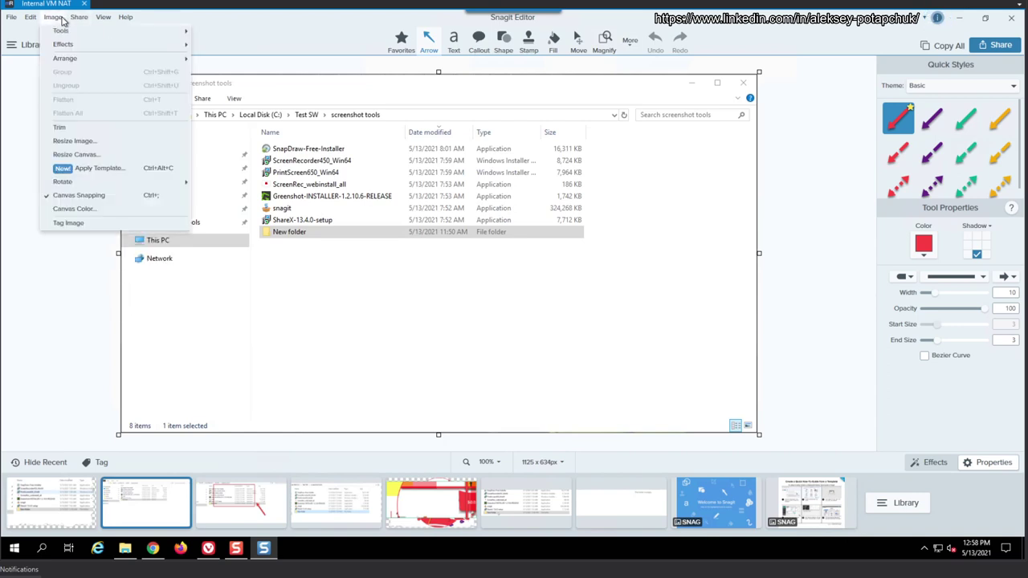
pyautogui.moveTo(32, 22)
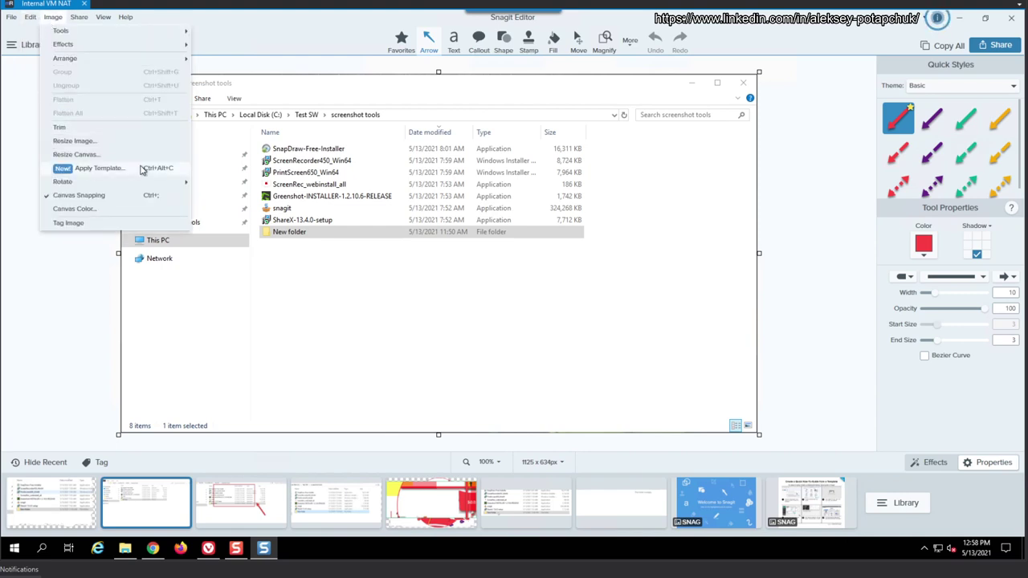
pyautogui.click(143, 169)
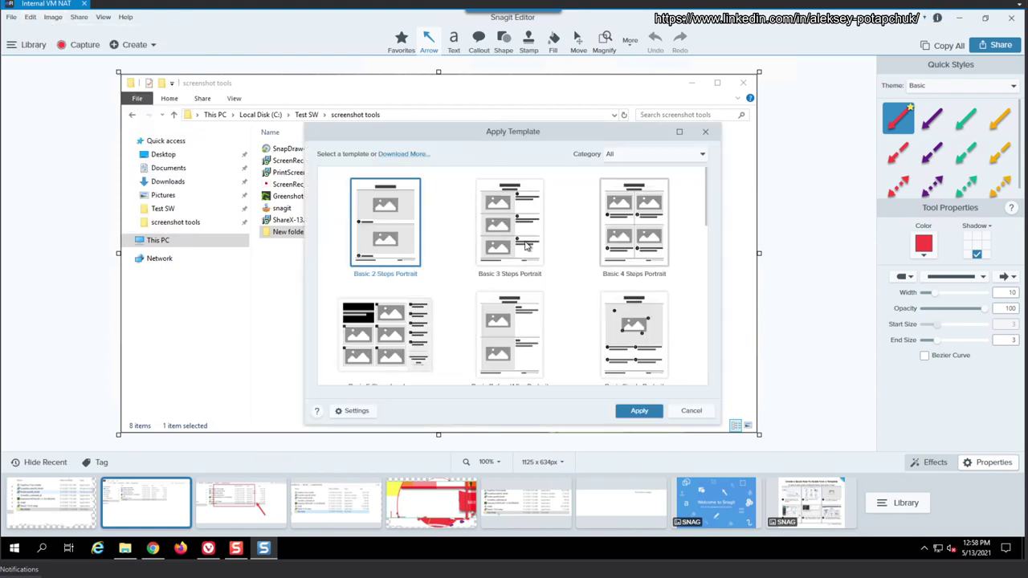
pyautogui.scroll(-1, 698, 345)
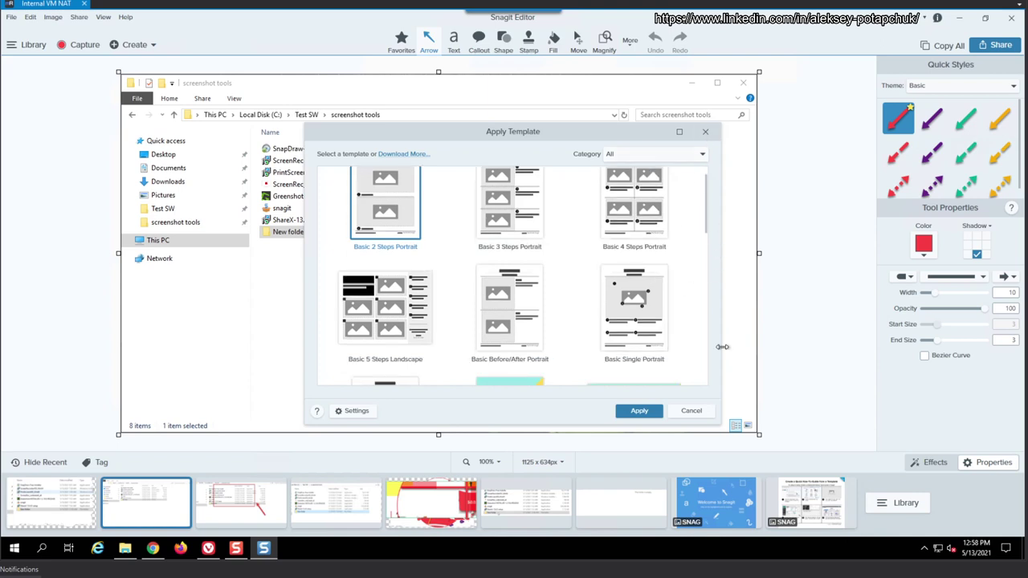
pyautogui.click(689, 411)
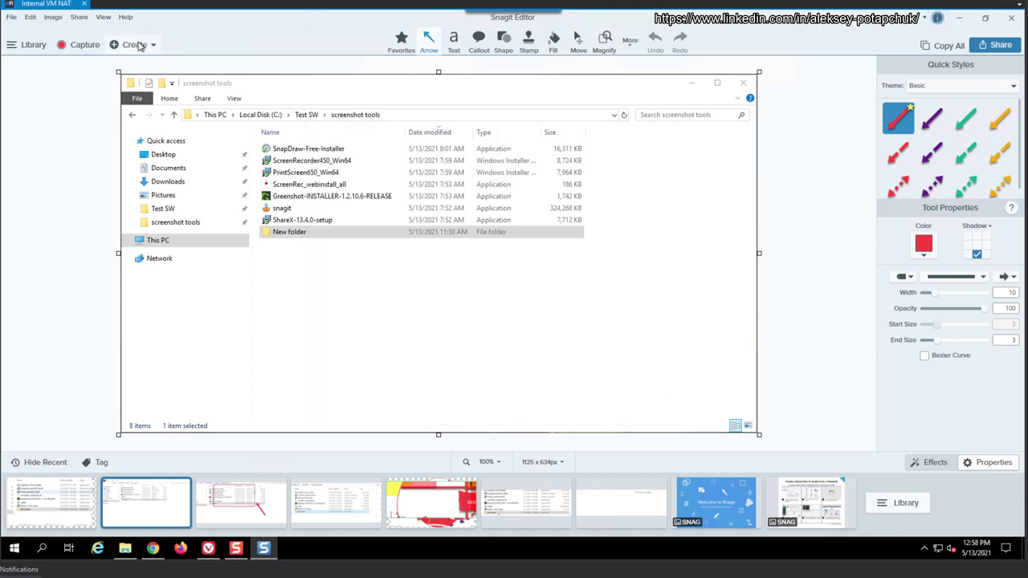
pyautogui.click(103, 18)
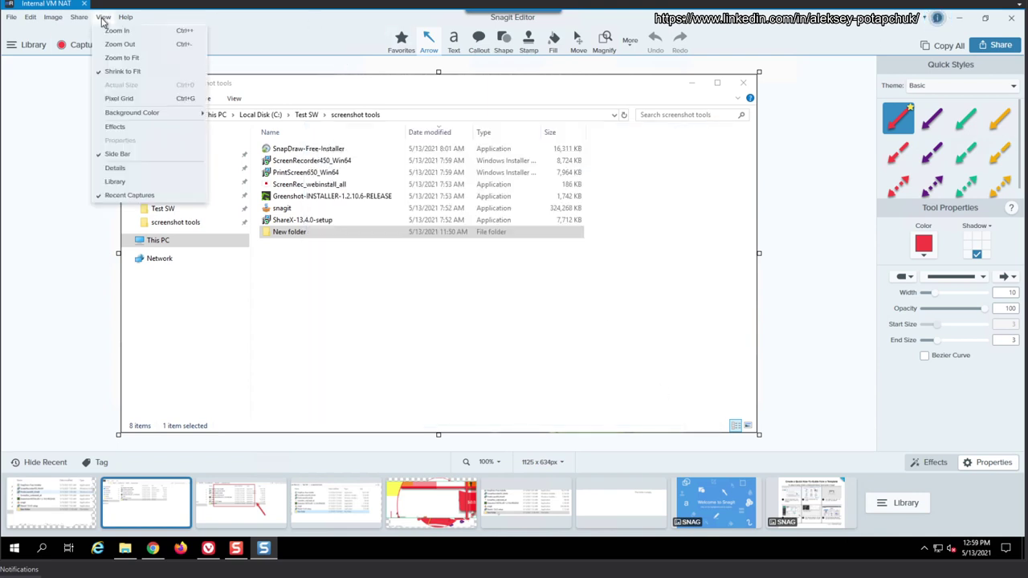
pyautogui.click(465, 329)
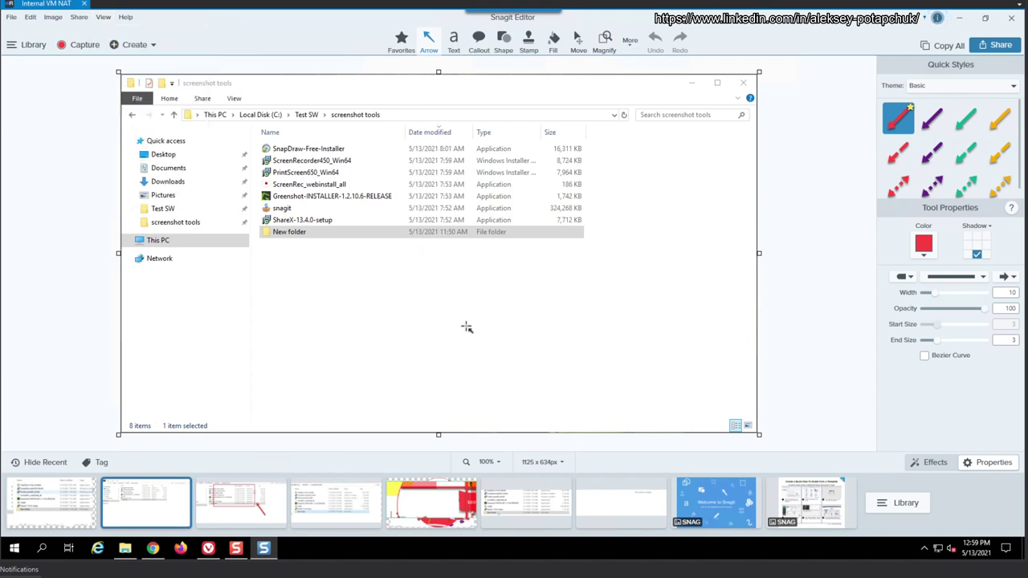
# Preview the Torn Edge and Border effects, discard the border, and try the Grayscale filter
pyautogui.click(932, 461)
pyautogui.click(962, 212)
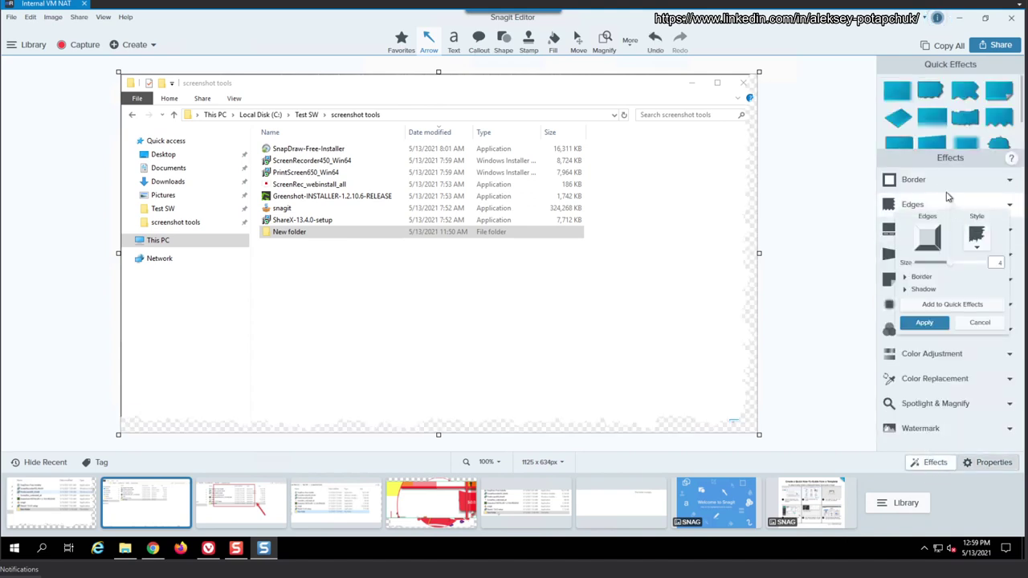
pyautogui.click(945, 180)
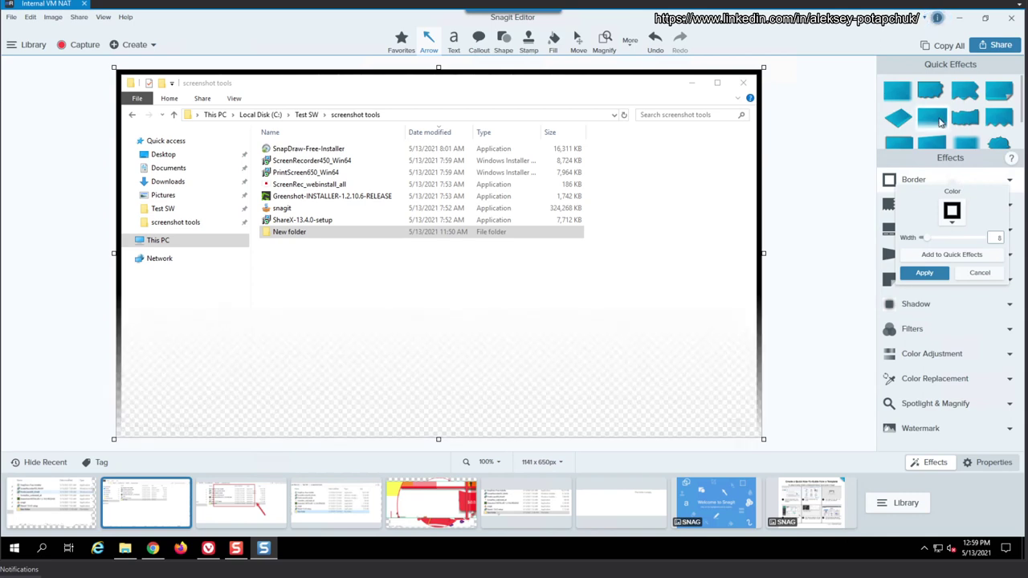
pyautogui.click(635, 211)
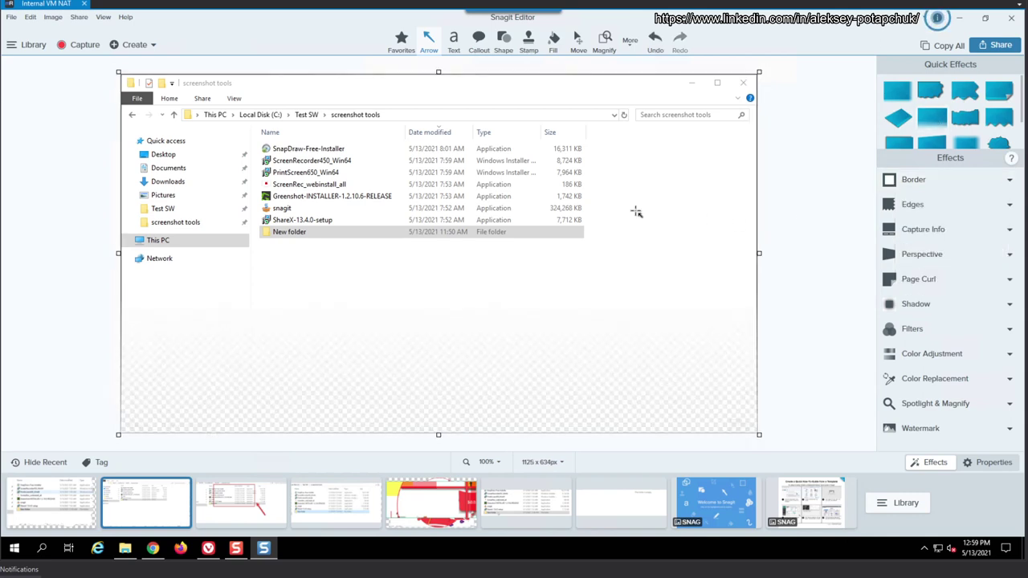
pyautogui.click(959, 329)
pyautogui.click(932, 363)
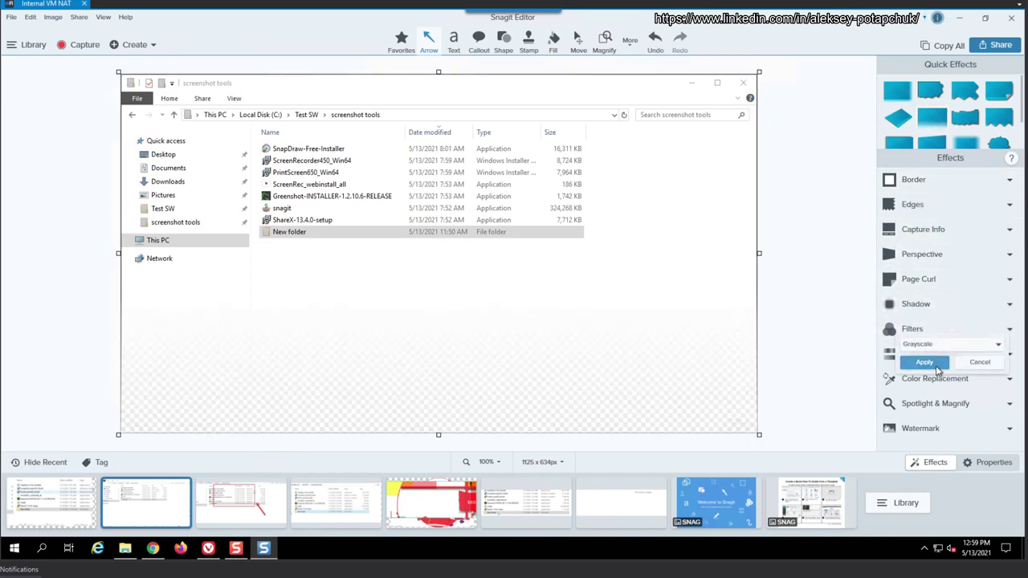
# Apply the Sharpen filter at strength 15 and leave the watermark off
pyautogui.click(1007, 329)
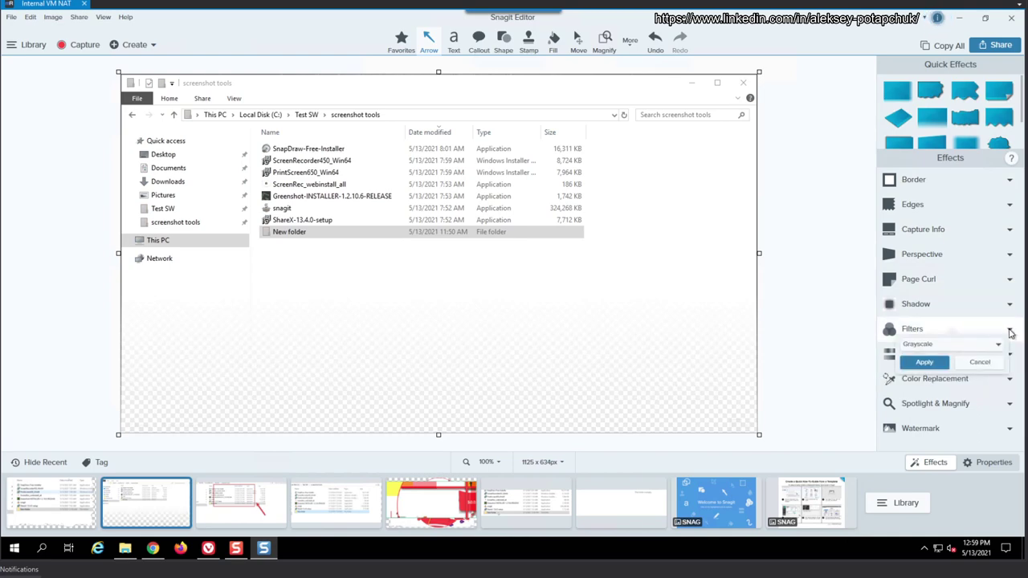
pyautogui.click(1009, 328)
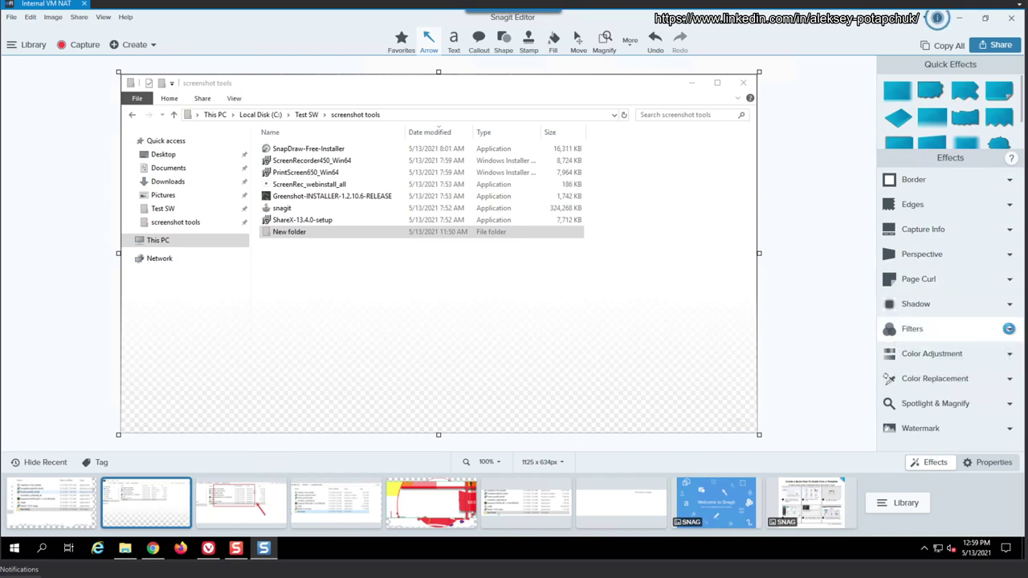
pyautogui.click(1009, 330)
pyautogui.click(991, 344)
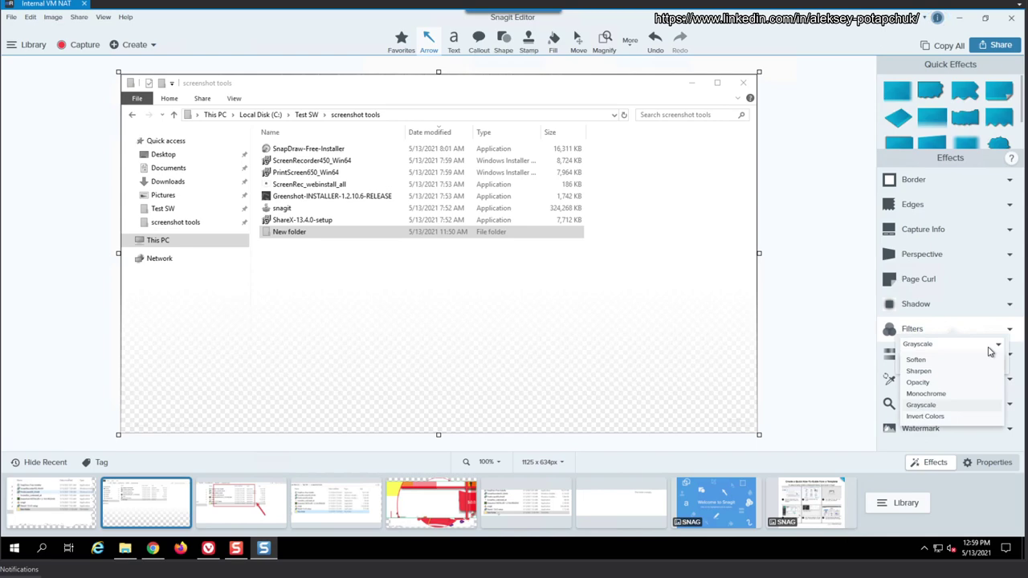
pyautogui.click(950, 371)
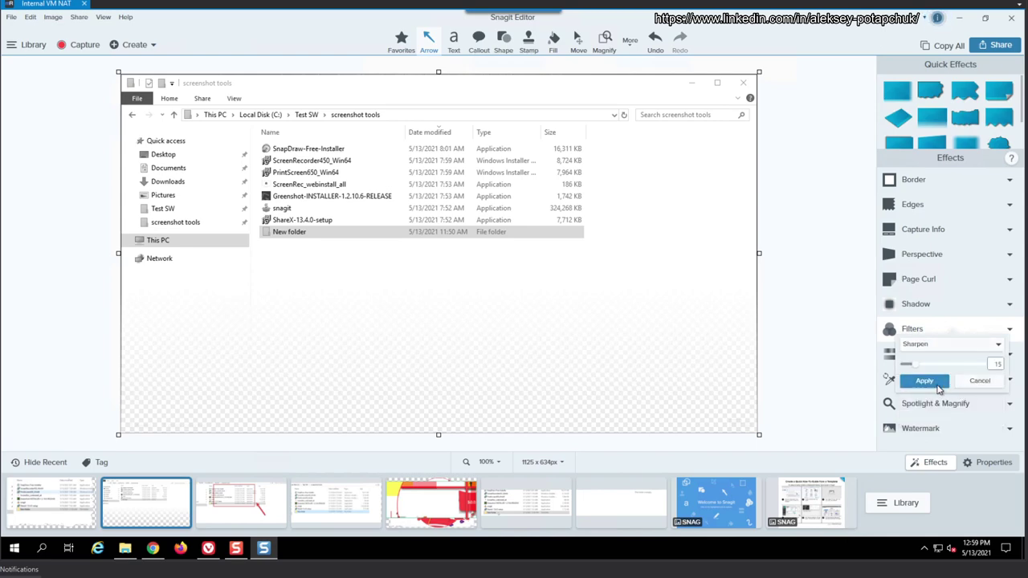
pyautogui.click(933, 383)
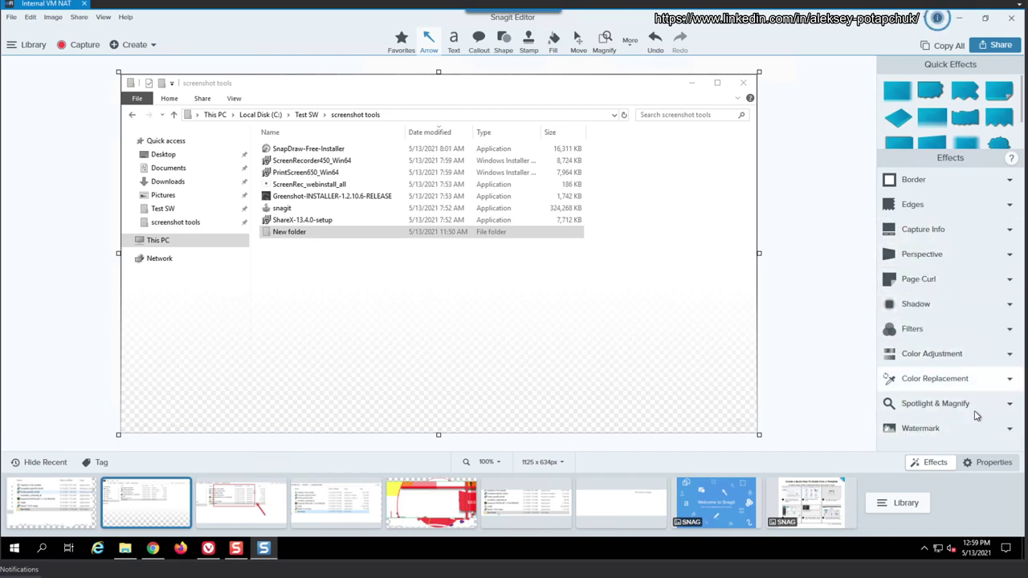
pyautogui.click(943, 427)
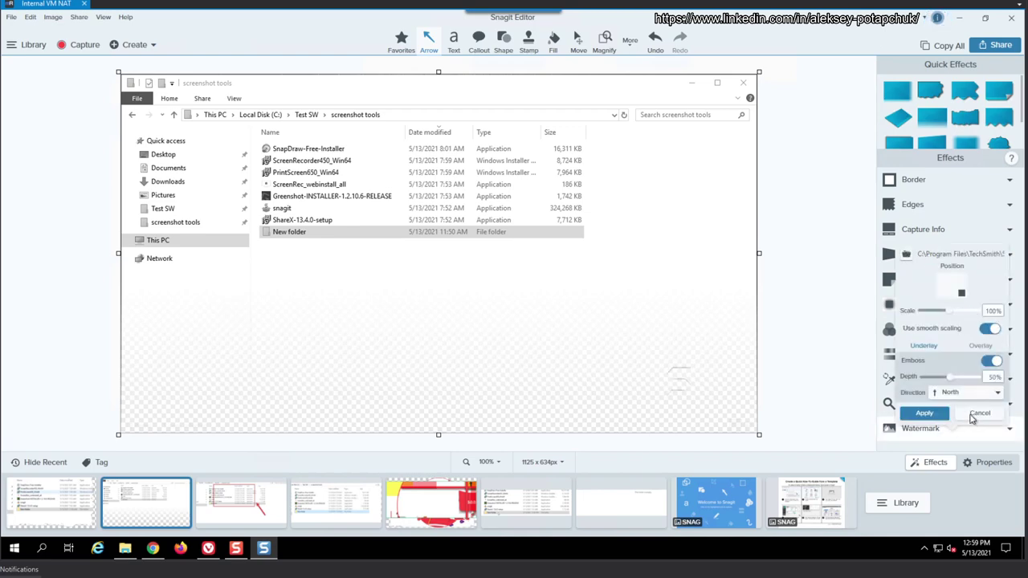
pyautogui.click(973, 414)
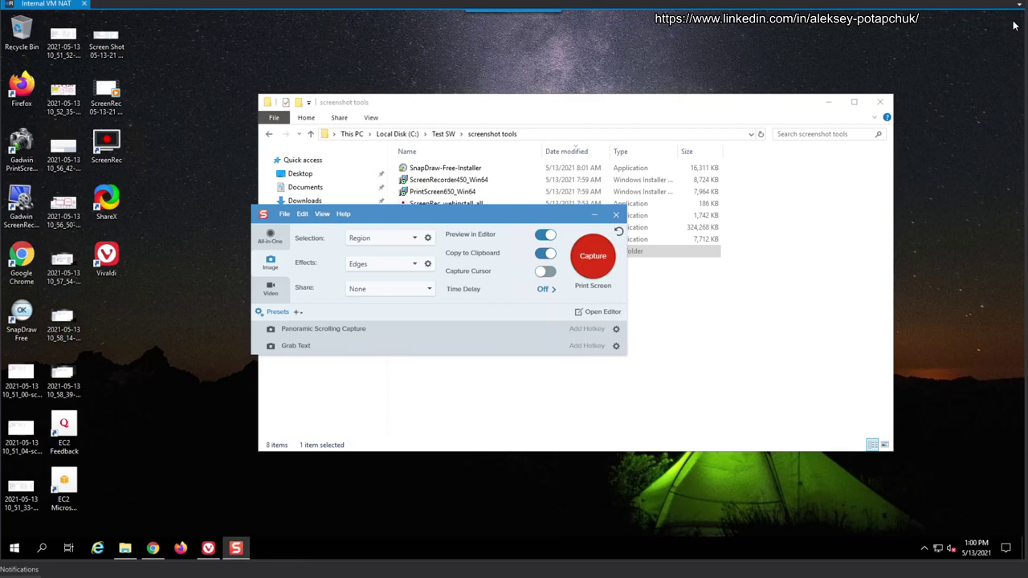
# Close the Snagit Editor so the All-in-One capture panel shows over the screenshot tools folder
pyautogui.click(1012, 18)
# Set capture Effects to None while keeping the Region selection
pyautogui.click(403, 241)
pyautogui.click(411, 256)
pyautogui.click(393, 267)
pyautogui.click(398, 277)
pyautogui.click(385, 242)
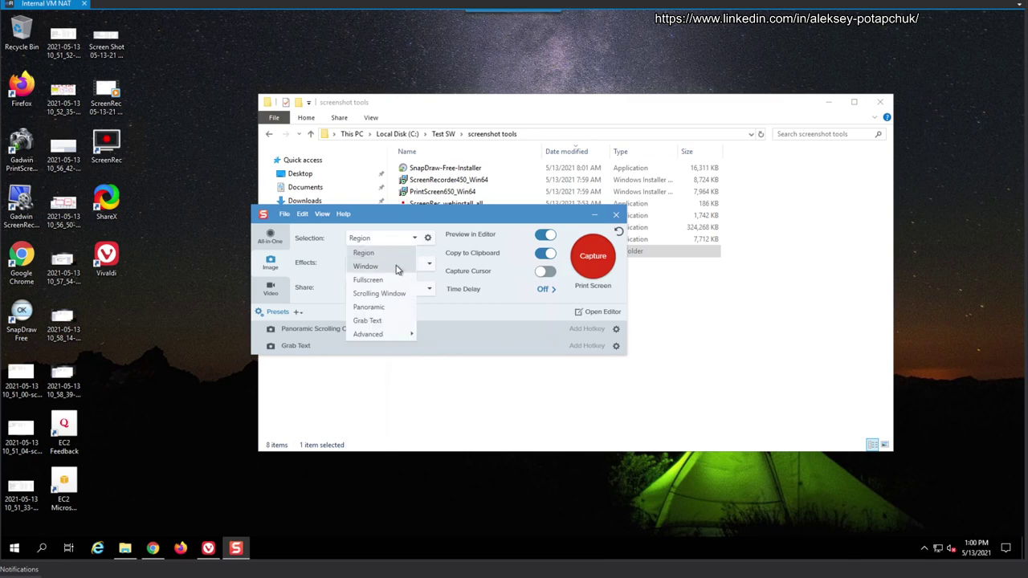
pyautogui.moveTo(396, 337)
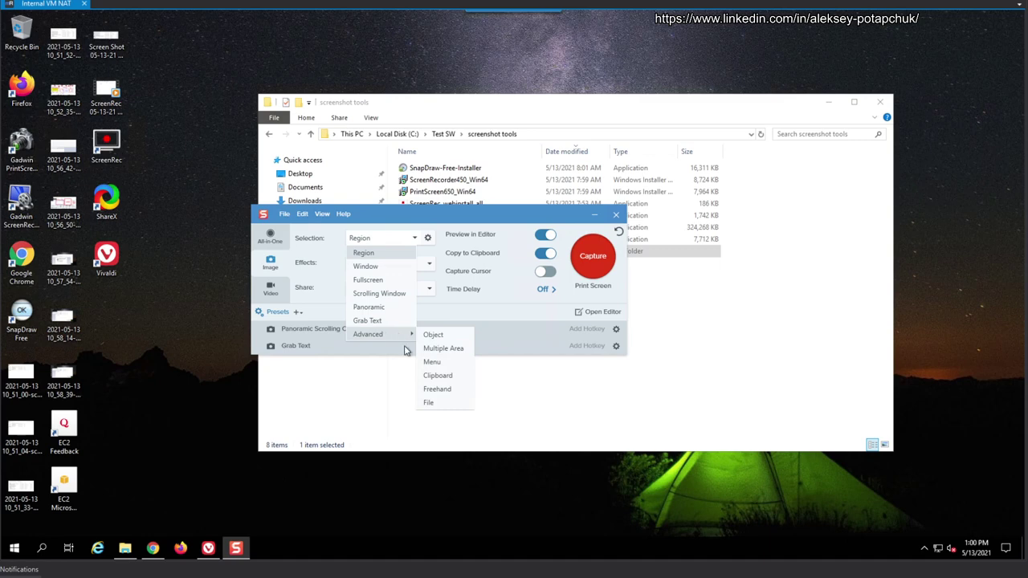
pyautogui.click(504, 310)
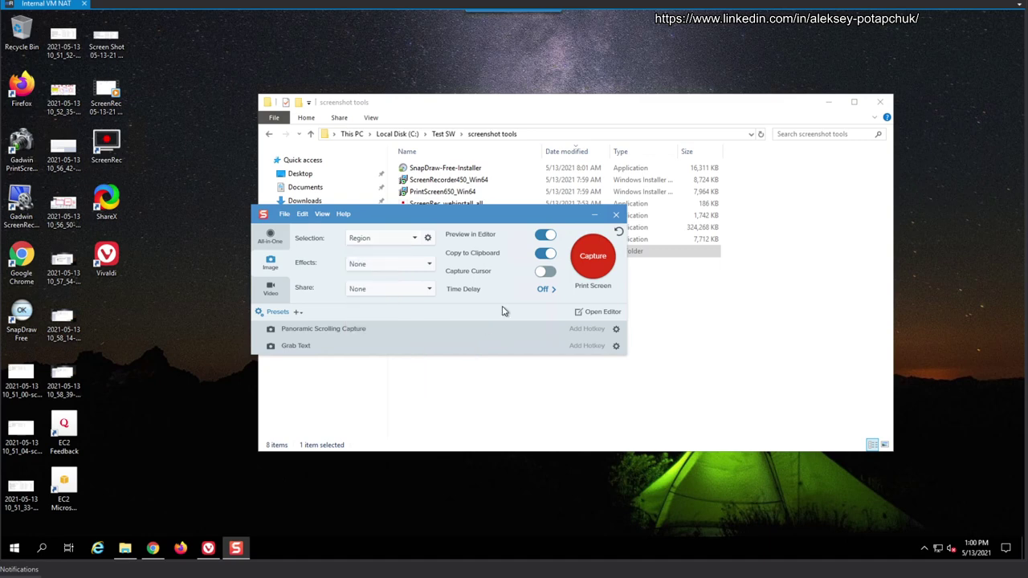
# Switch the capture window to Video mode with sharing left at None
pyautogui.click(284, 287)
pyautogui.click(277, 267)
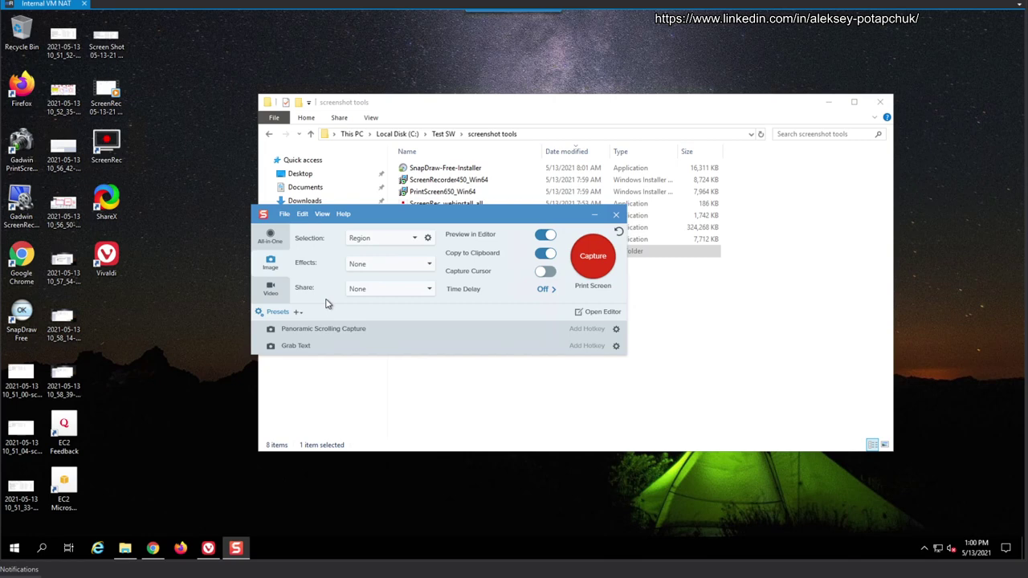
pyautogui.click(272, 294)
pyautogui.click(407, 271)
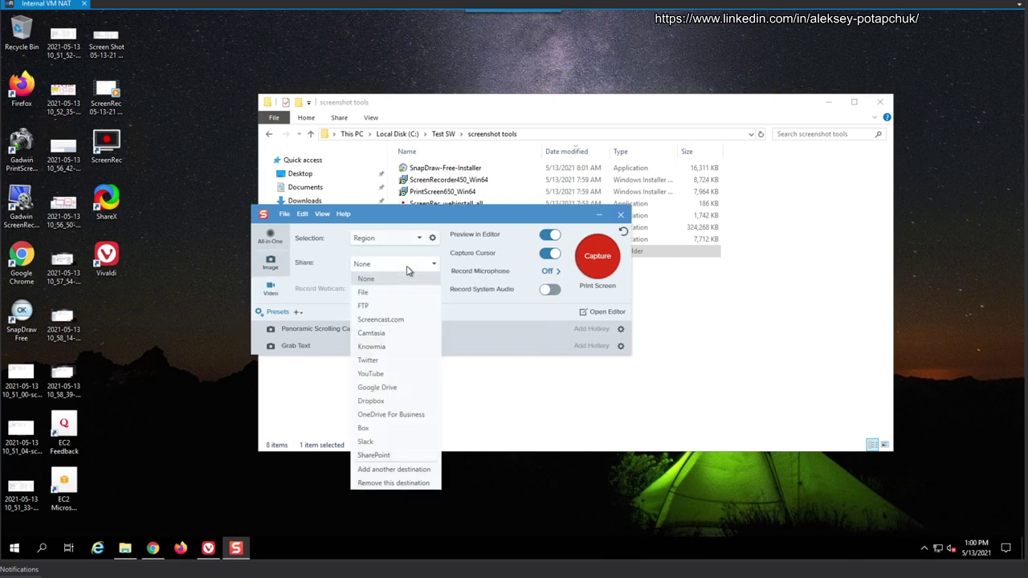
pyautogui.click(407, 271)
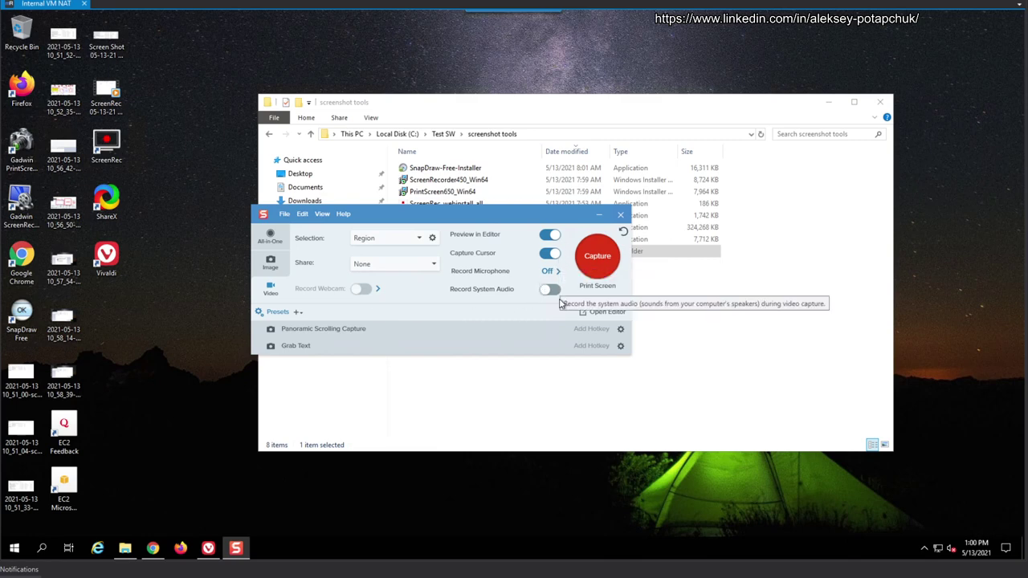
# Record a 10-second 374 x 226 video of the Explorer file list and stop it
pyautogui.click(608, 256)
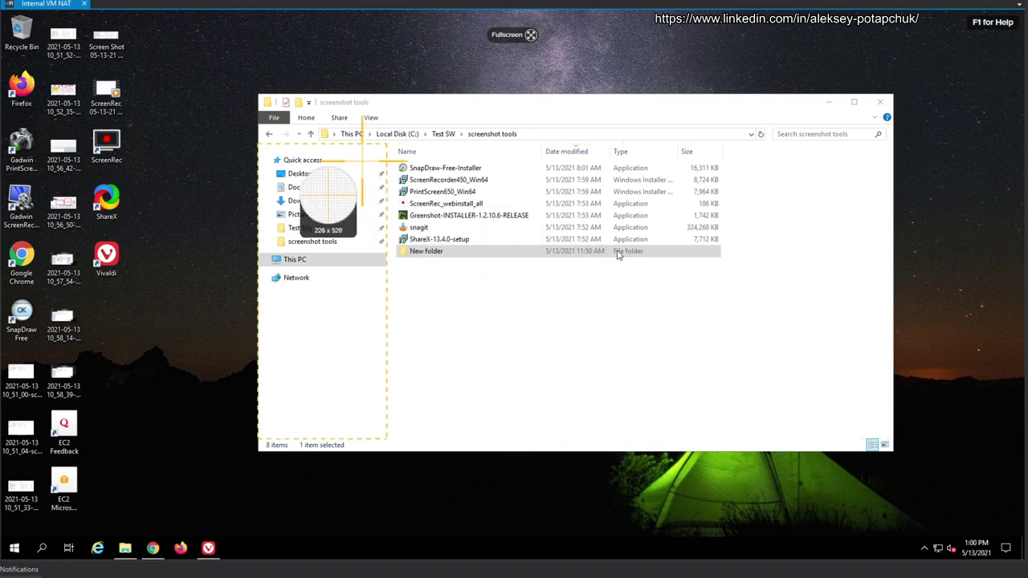
pyautogui.click(573, 291)
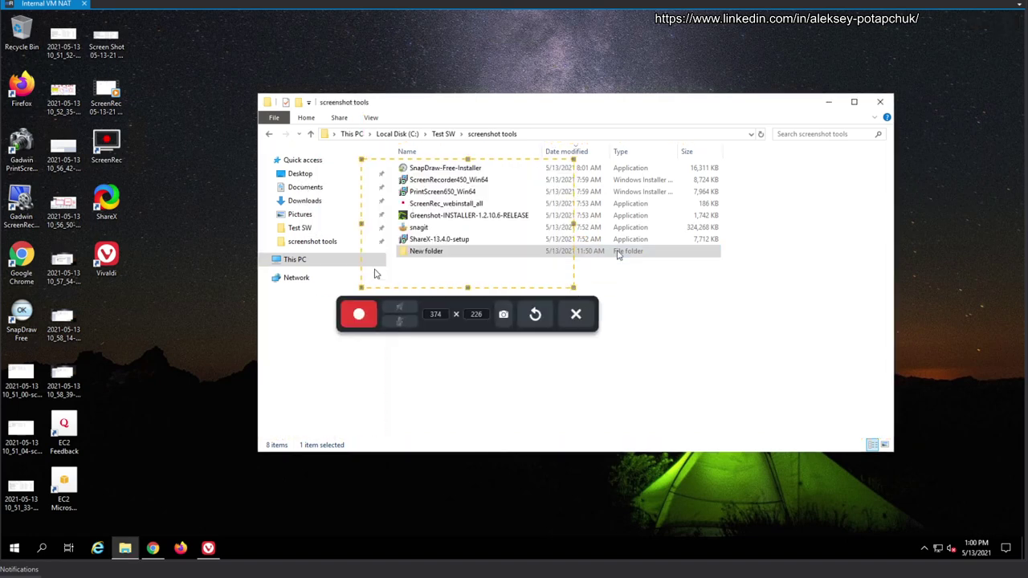
pyautogui.click(360, 314)
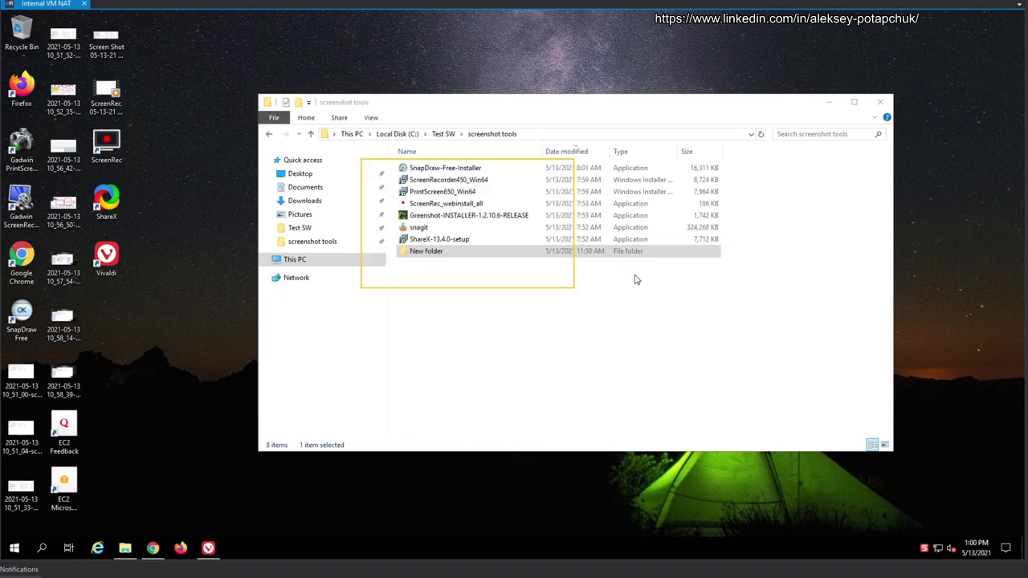
pyautogui.click(598, 292)
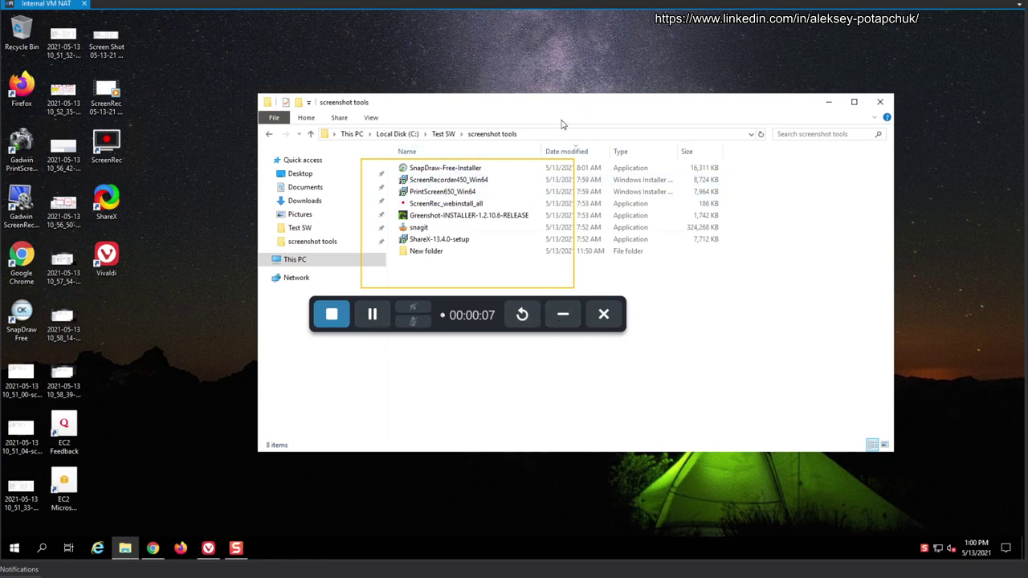
pyautogui.moveTo(581, 109)
pyautogui.mouseDown()
pyautogui.moveTo(555, 130)
pyautogui.moveTo(612, 136)
pyautogui.moveTo(565, 120)
pyautogui.mouseUp()
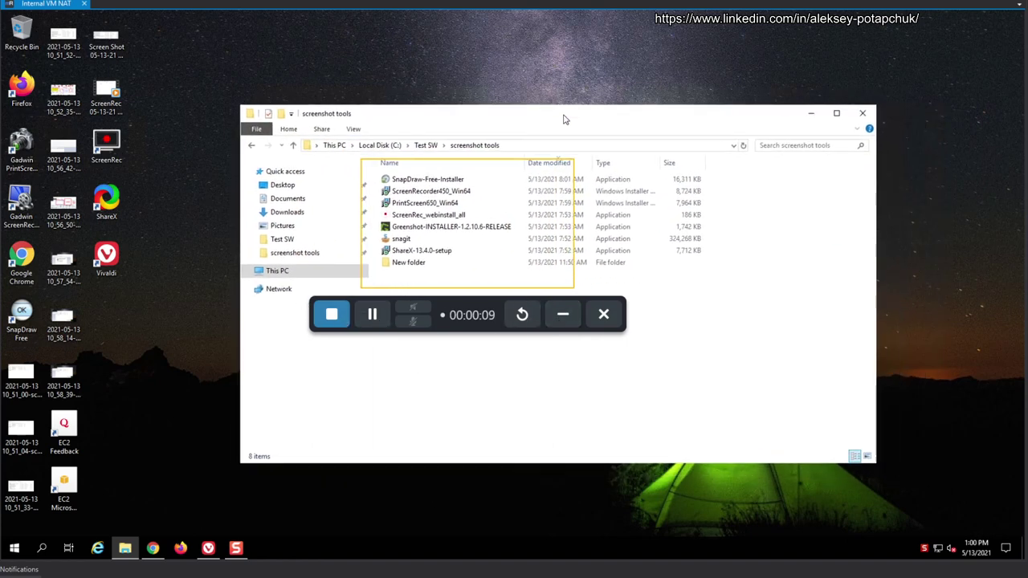
pyautogui.click(603, 315)
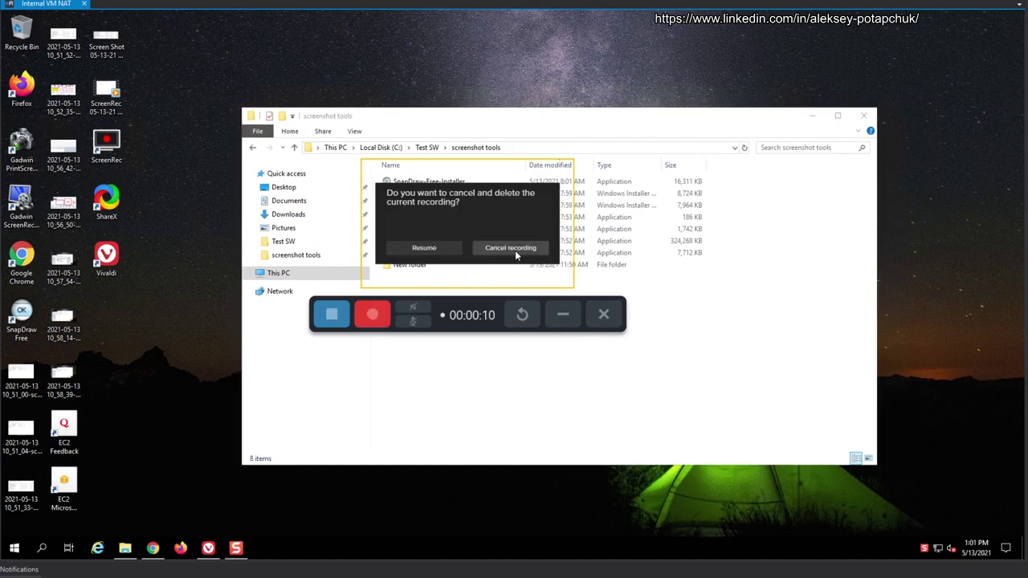
pyautogui.click(441, 248)
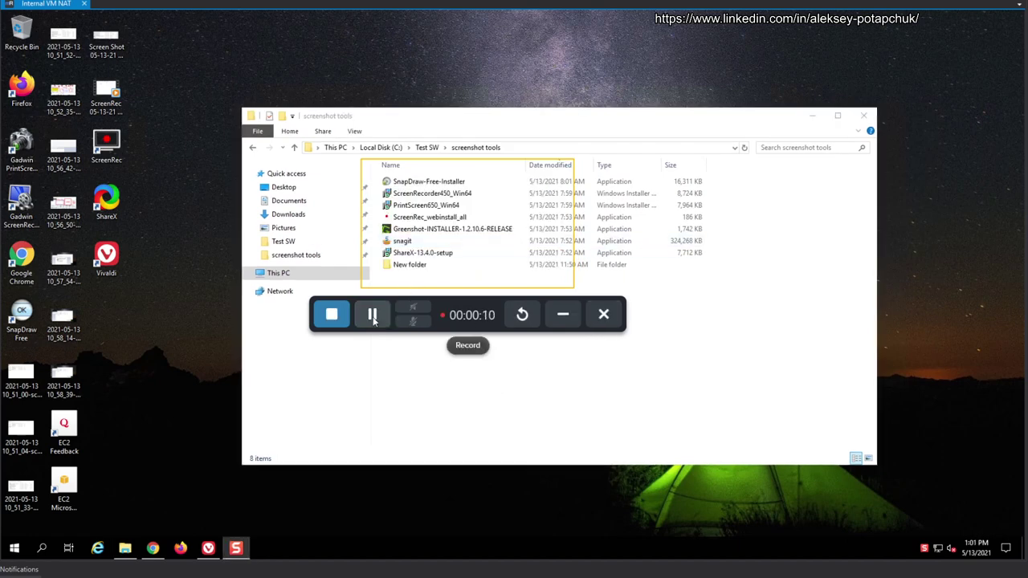
pyautogui.click(331, 314)
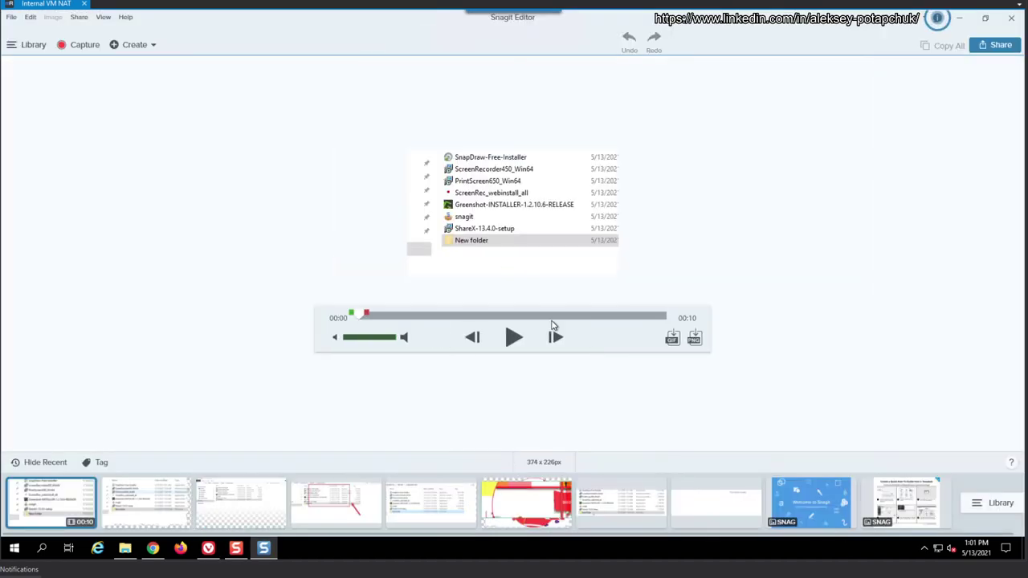
pyautogui.click(516, 337)
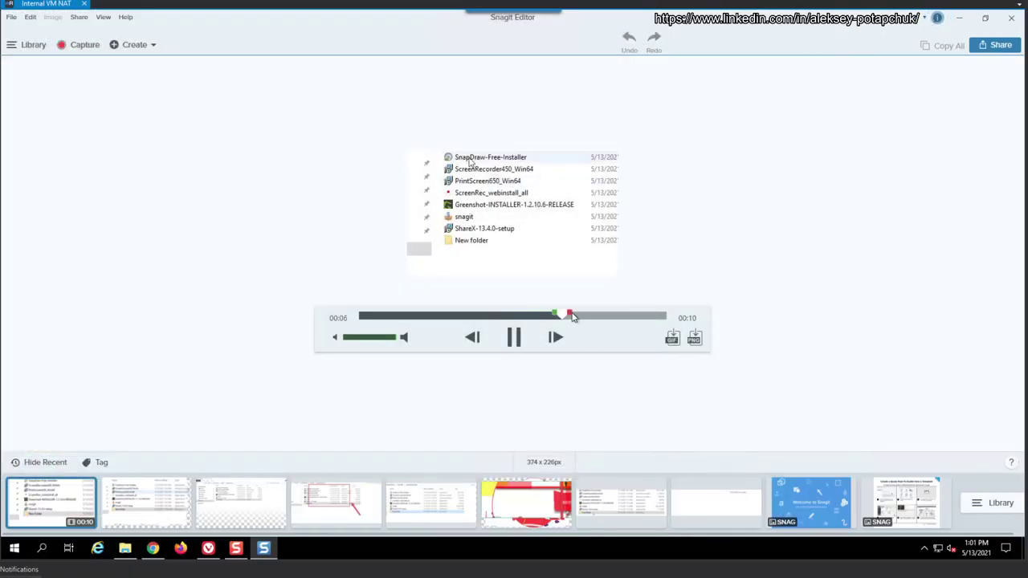
pyautogui.click(11, 17)
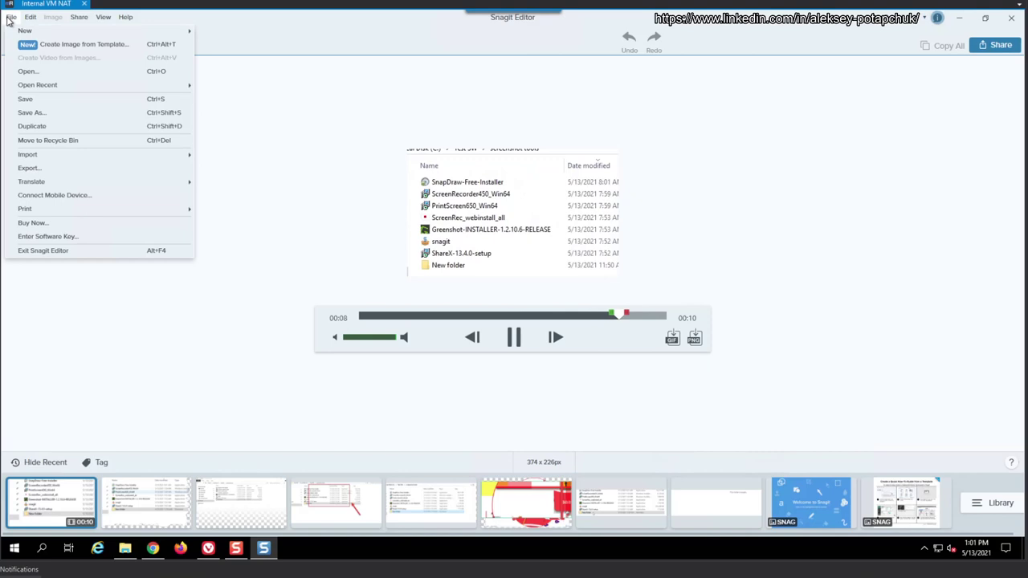
pyautogui.click(92, 169)
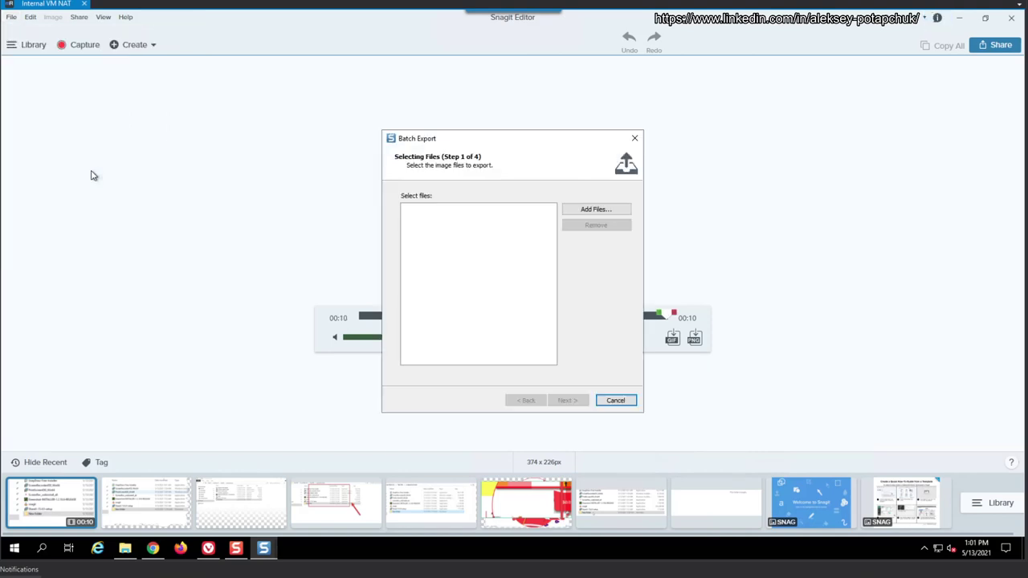
pyautogui.click(608, 210)
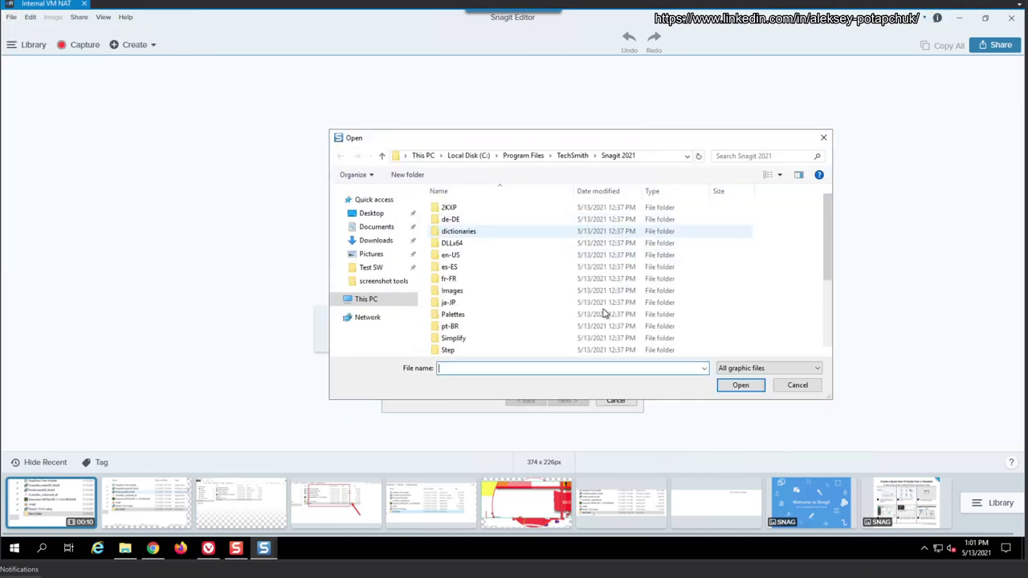
pyautogui.click(793, 383)
pyautogui.click(625, 400)
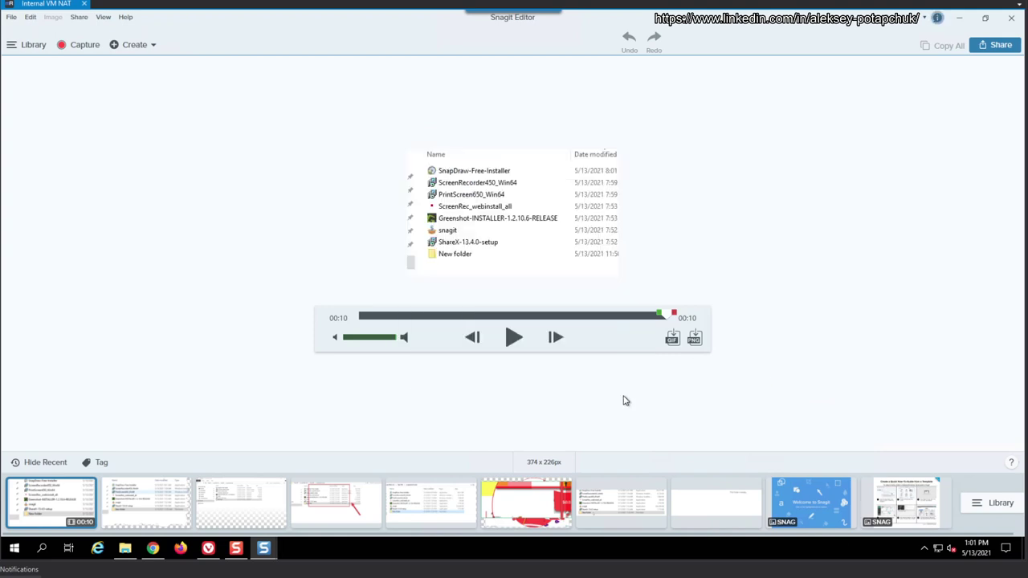
pyautogui.click(11, 18)
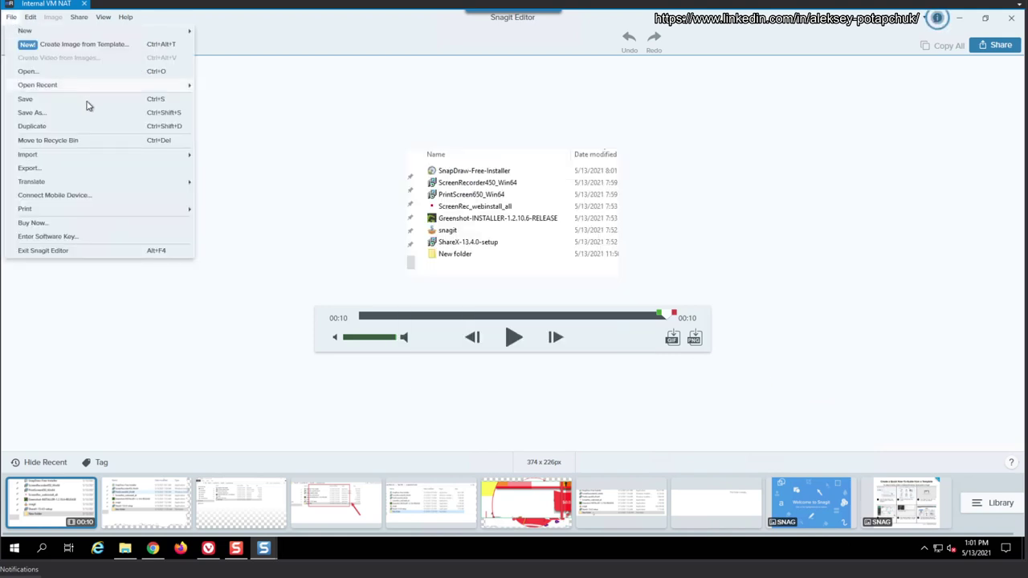
# Begin saving the video as a file, view the file types, then cancel
pyautogui.moveTo(89, 85)
pyautogui.click(138, 113)
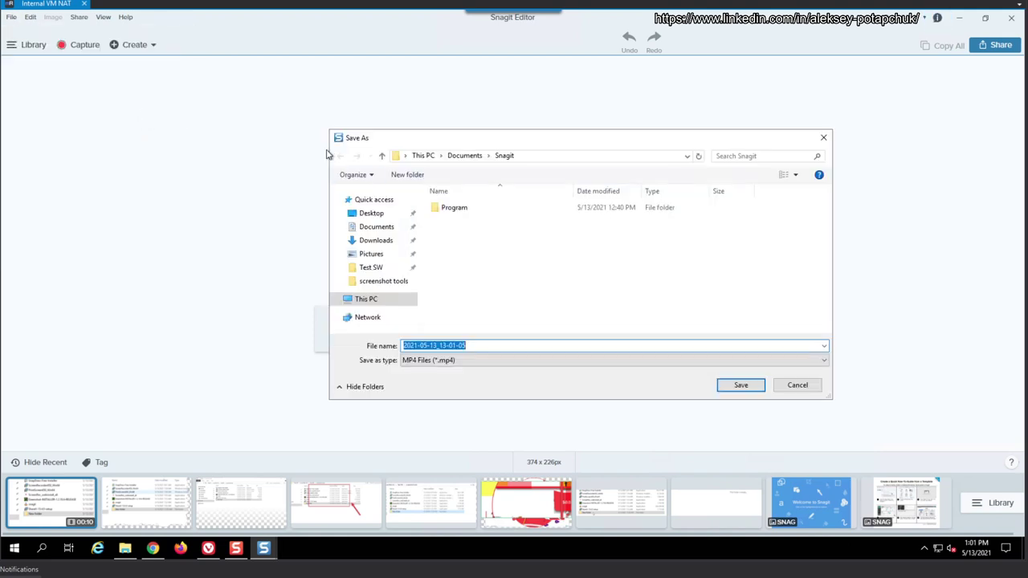
pyautogui.click(494, 360)
pyautogui.click(650, 394)
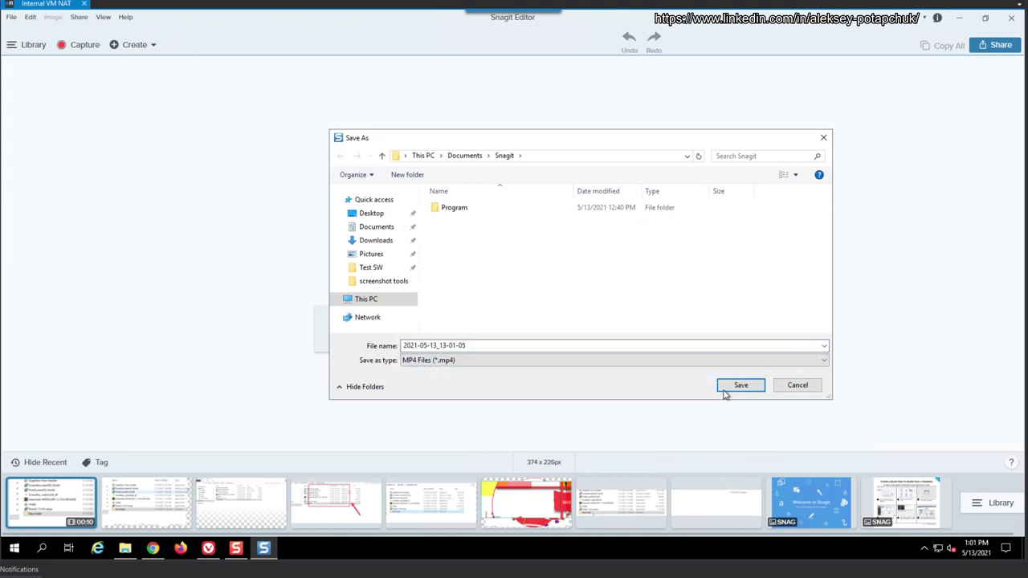
pyautogui.click(798, 386)
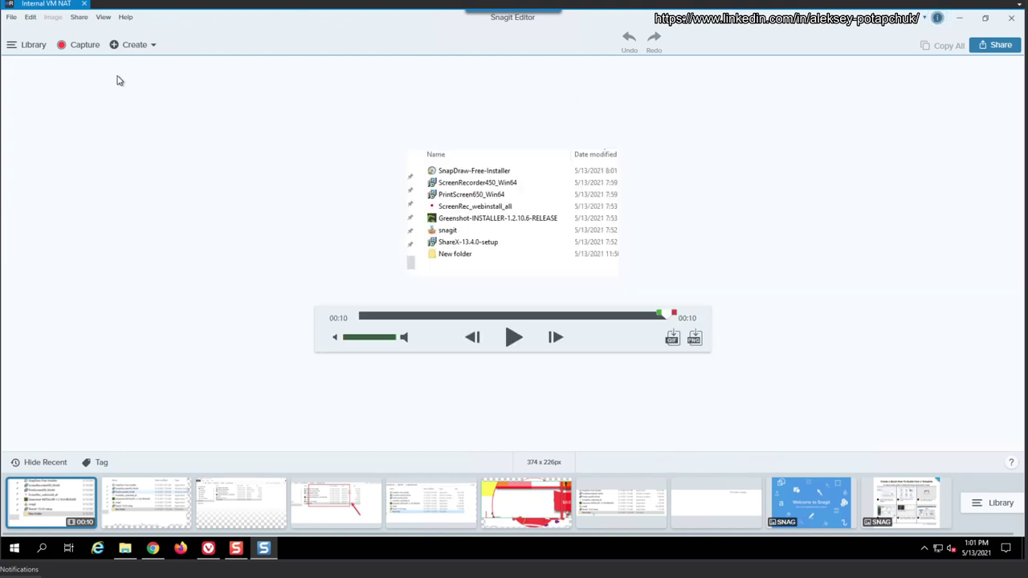
# Browse the New, Library, Share and Getting Started options, then close the editor
pyautogui.click(130, 46)
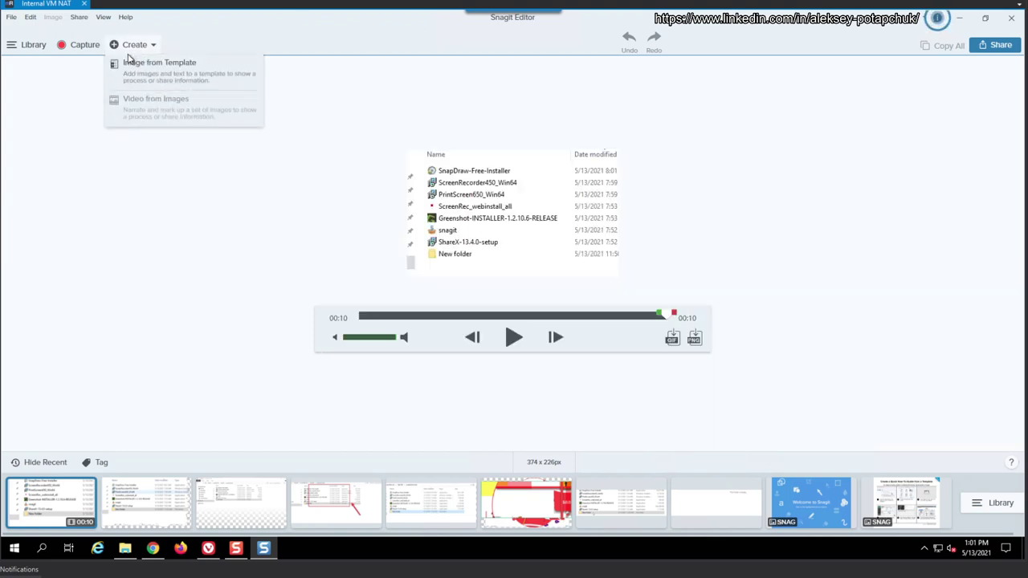
pyautogui.click(33, 45)
pyautogui.click(29, 45)
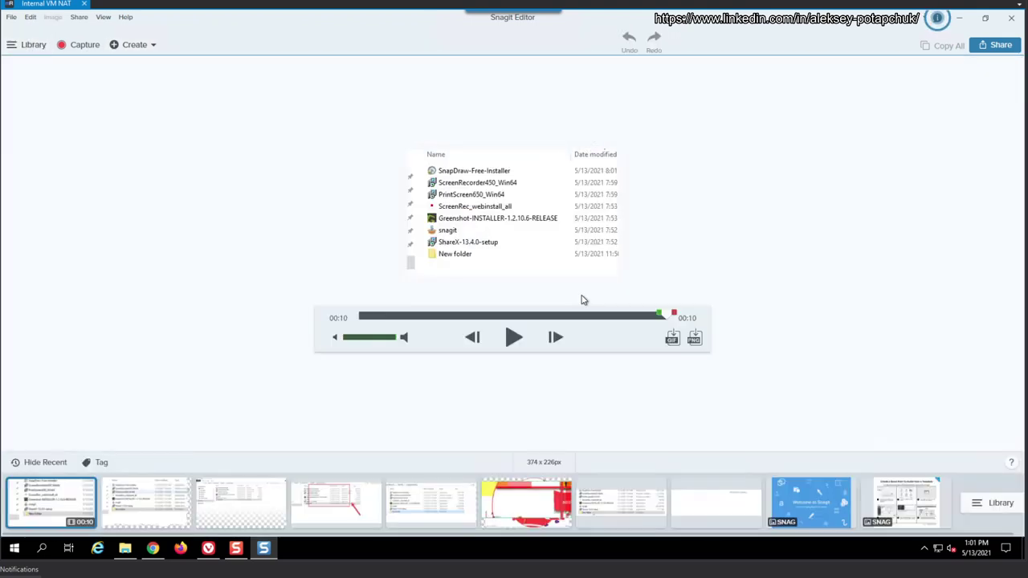
pyautogui.click(83, 19)
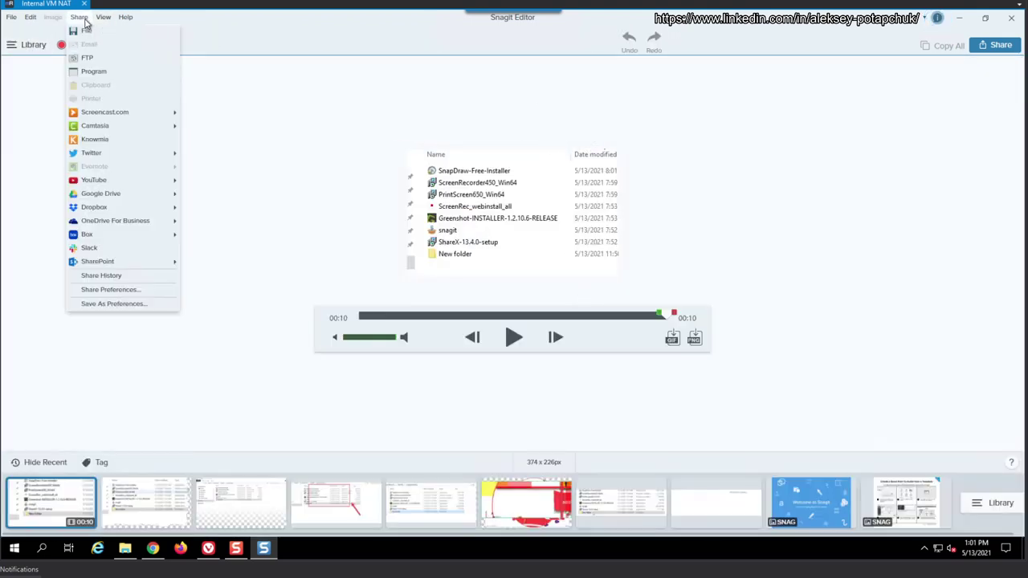
pyautogui.click(335, 156)
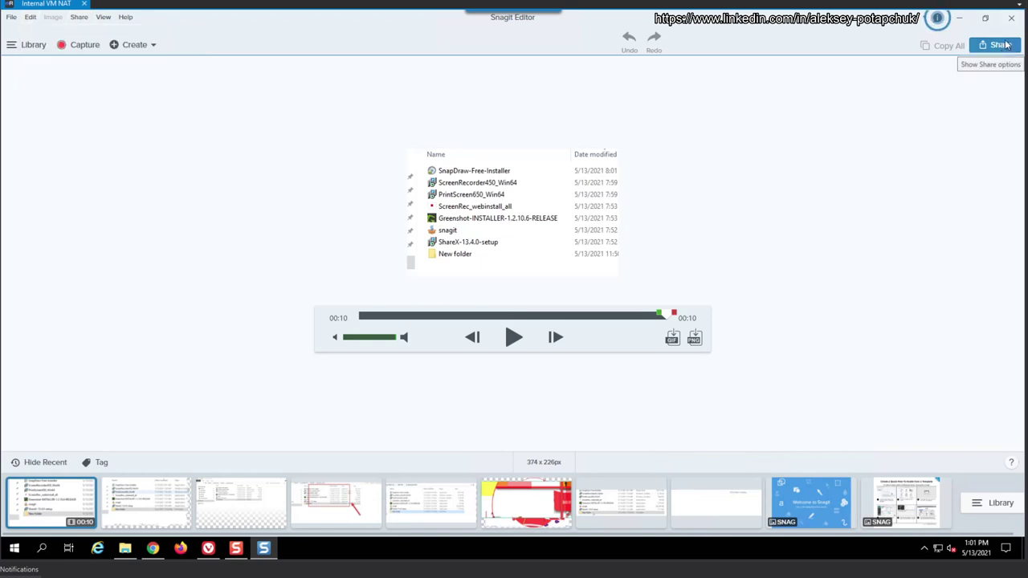
pyautogui.click(924, 20)
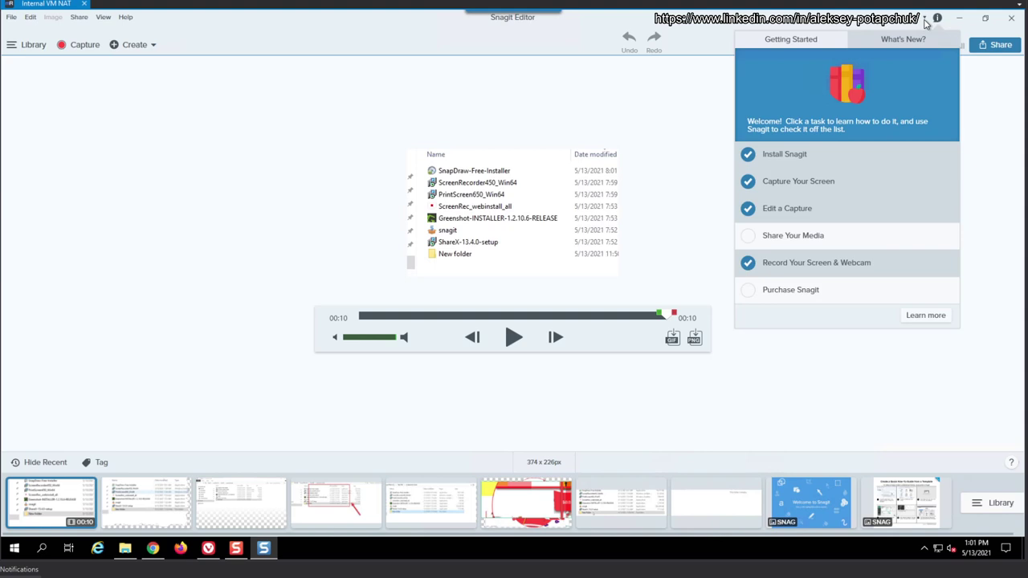
pyautogui.click(1009, 19)
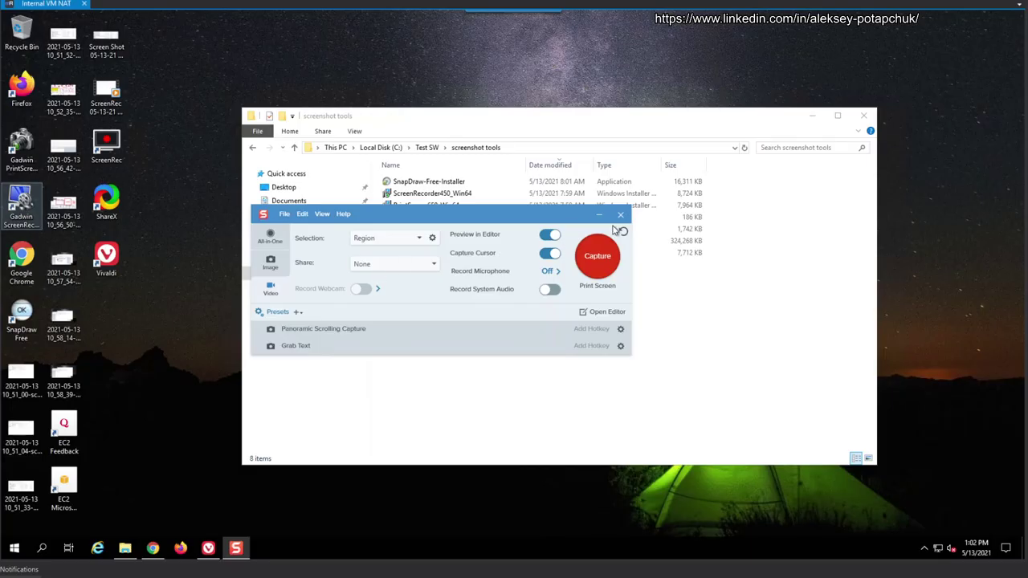
# Use the tray icon's Start Capture to mark the Explorer file list as the capture area
pyautogui.click(620, 215)
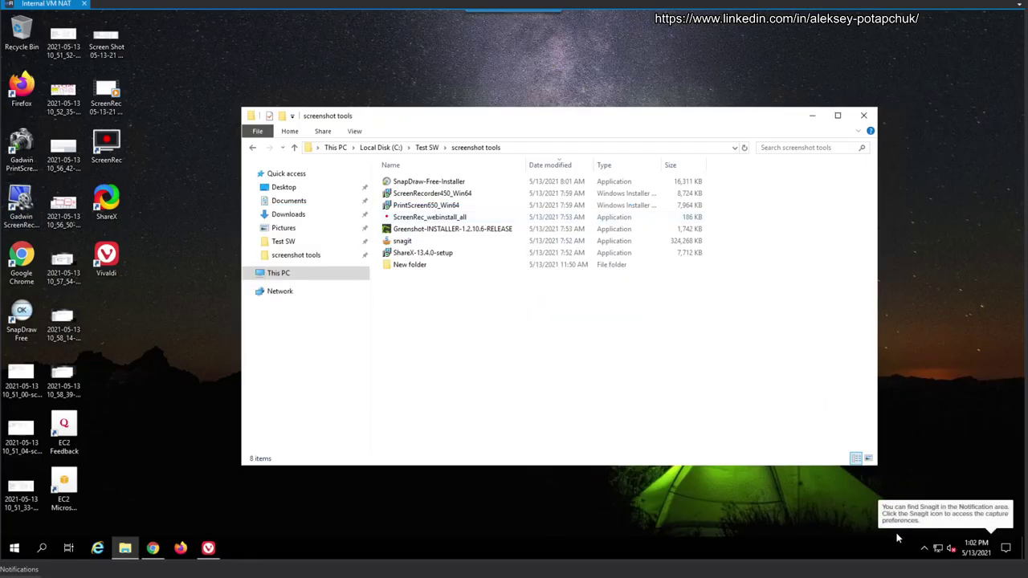
pyautogui.click(922, 549)
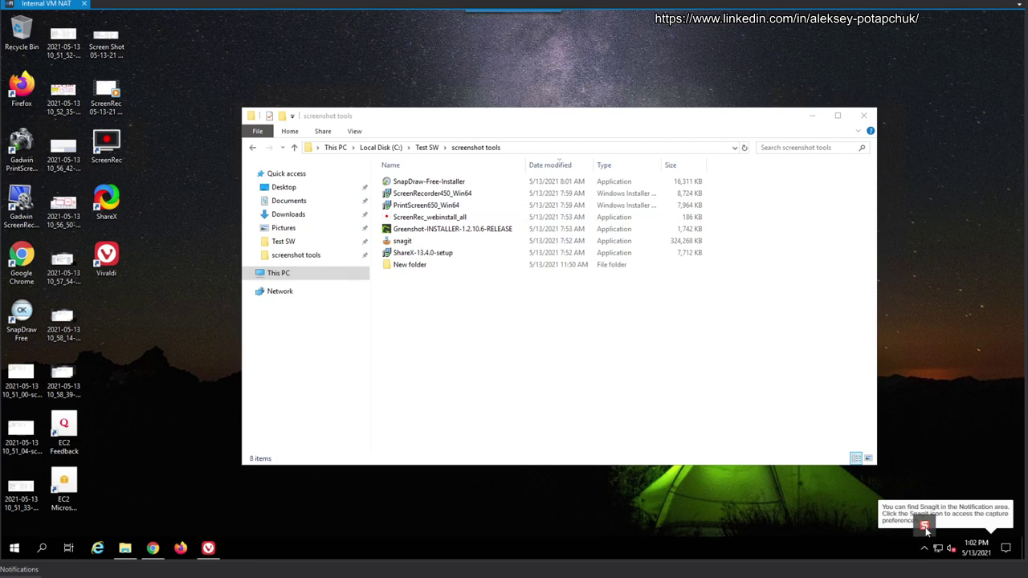
pyautogui.rightClick(925, 523)
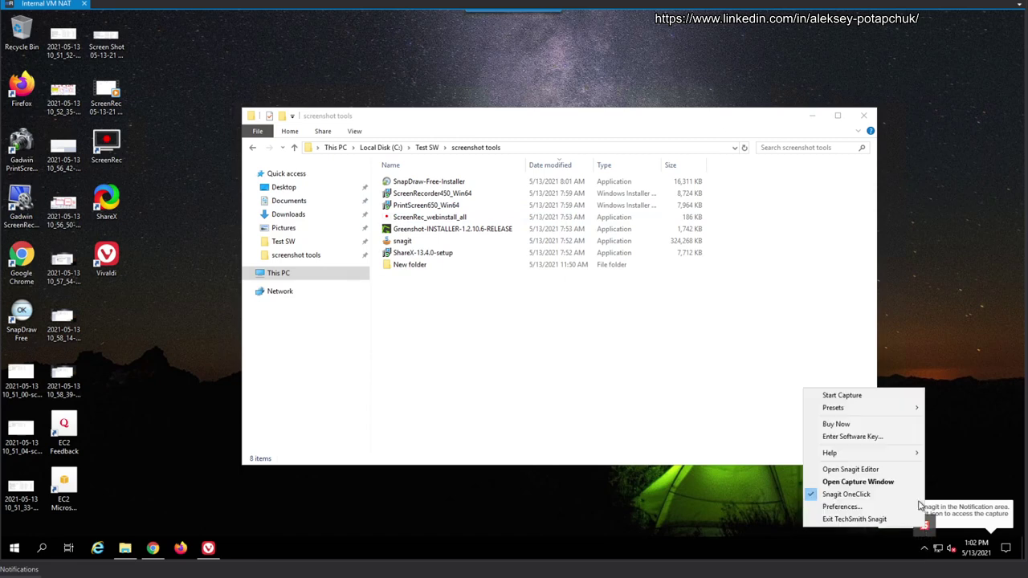
pyautogui.click(873, 397)
pyautogui.moveTo(370, 193); pyautogui.dragTo(695, 337)
pyautogui.press('Escape')
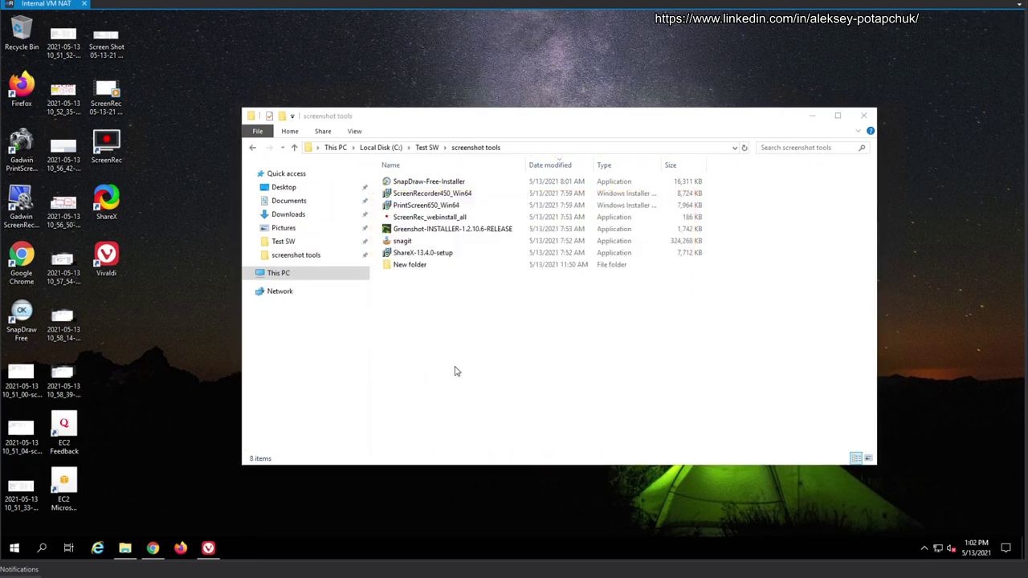
# Record a 2-second 572 x 254 clip, review it in the editor, then close the editor
pyautogui.click(924, 549)
pyautogui.rightClick(924, 526)
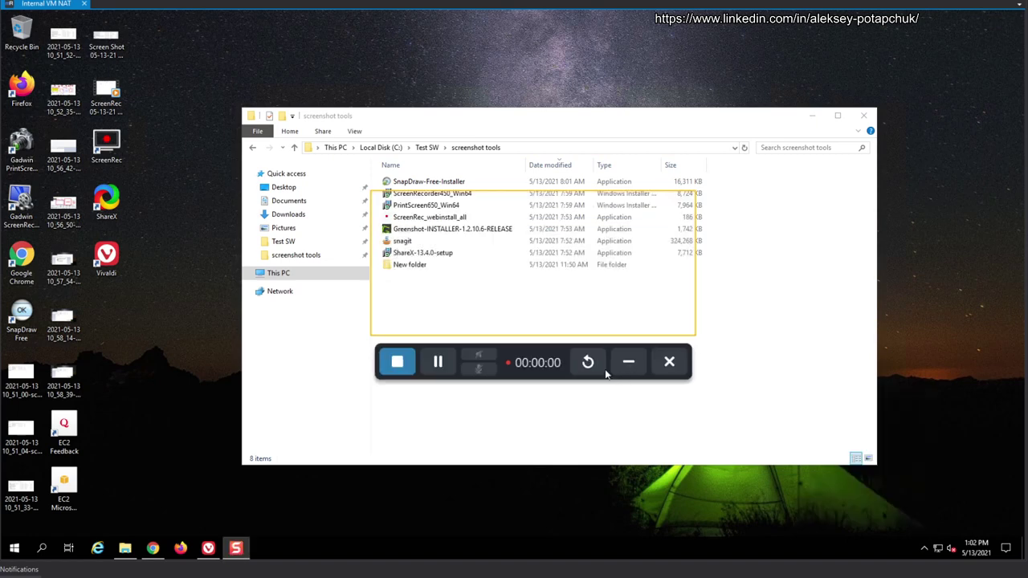
pyautogui.click(407, 362)
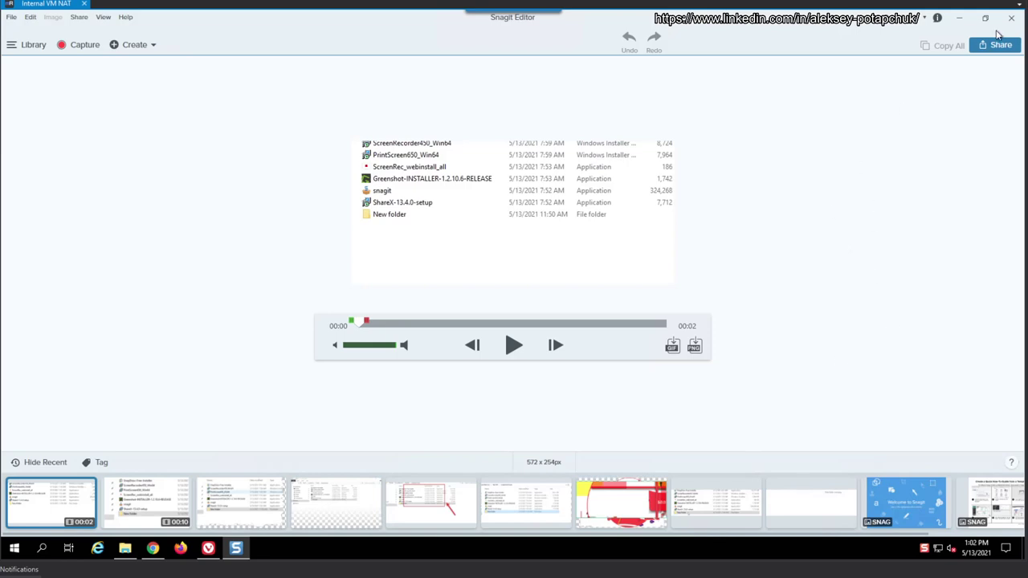
pyautogui.click(1011, 19)
# In Capture Preferences, set the Video capture start/pause/resume hotkey to Alt+A and save
pyautogui.rightClick(923, 548)
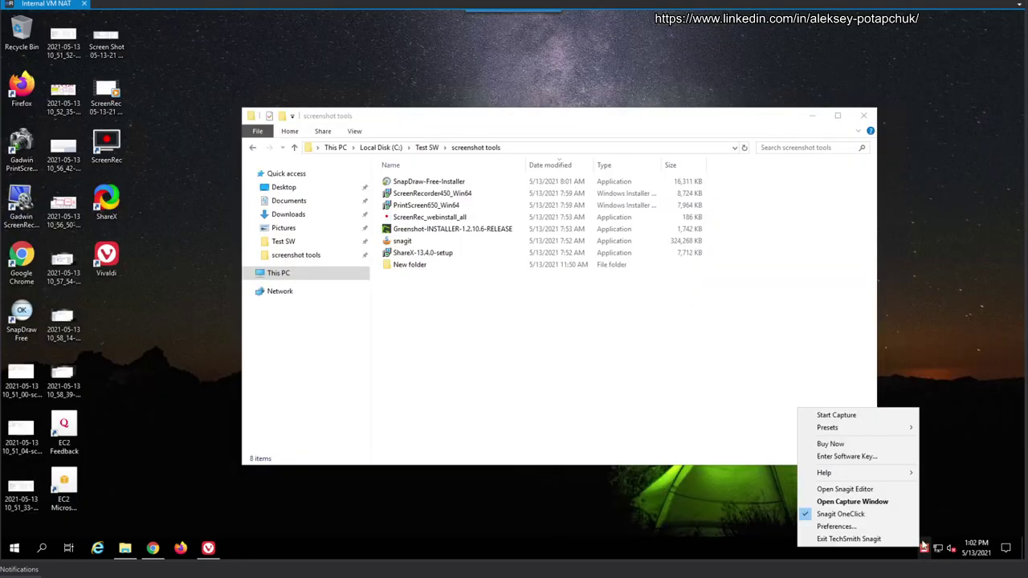
pyautogui.click(851, 526)
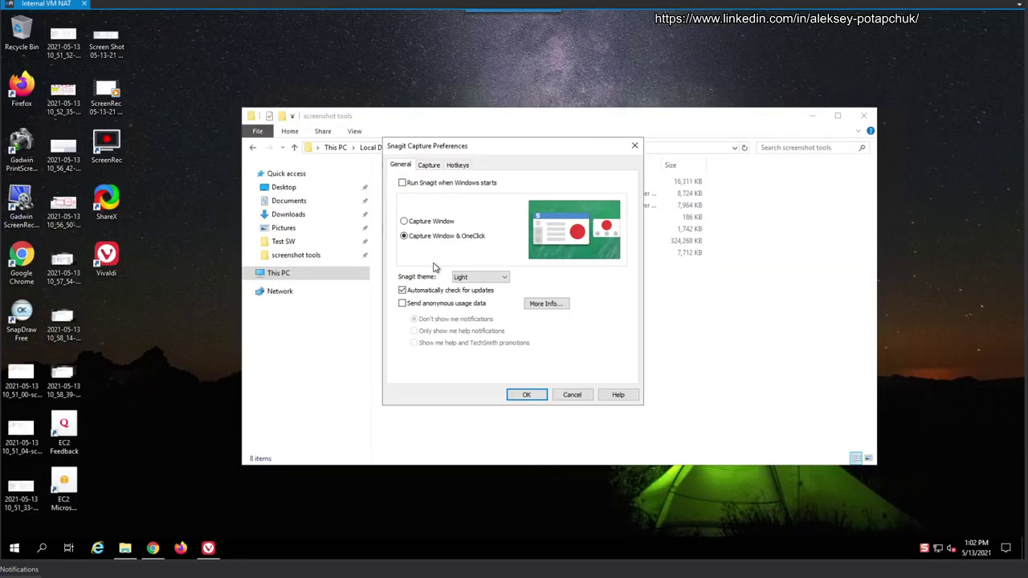
pyautogui.click(456, 165)
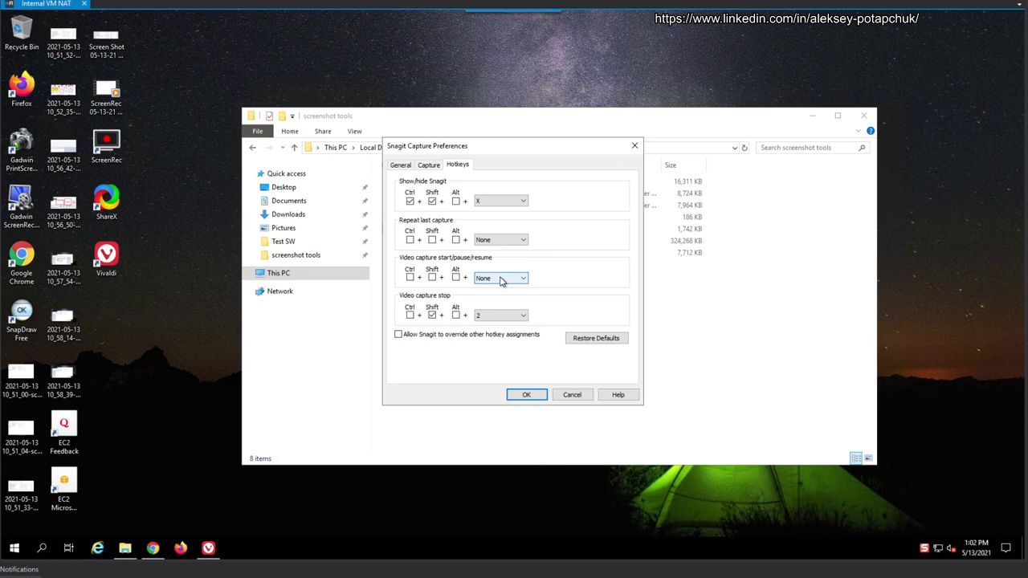
pyautogui.click(455, 277)
pyautogui.click(504, 278)
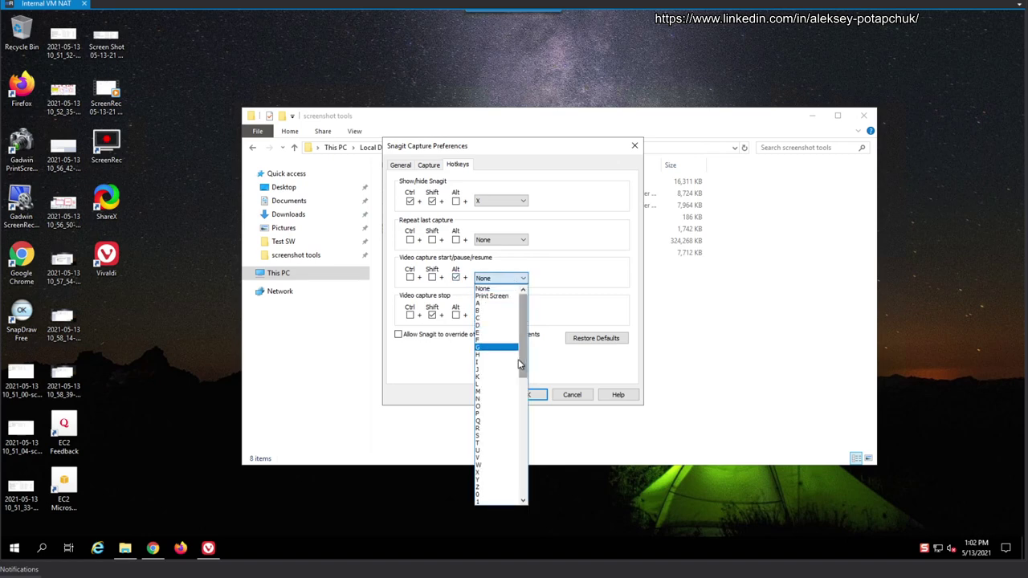
pyautogui.click(486, 304)
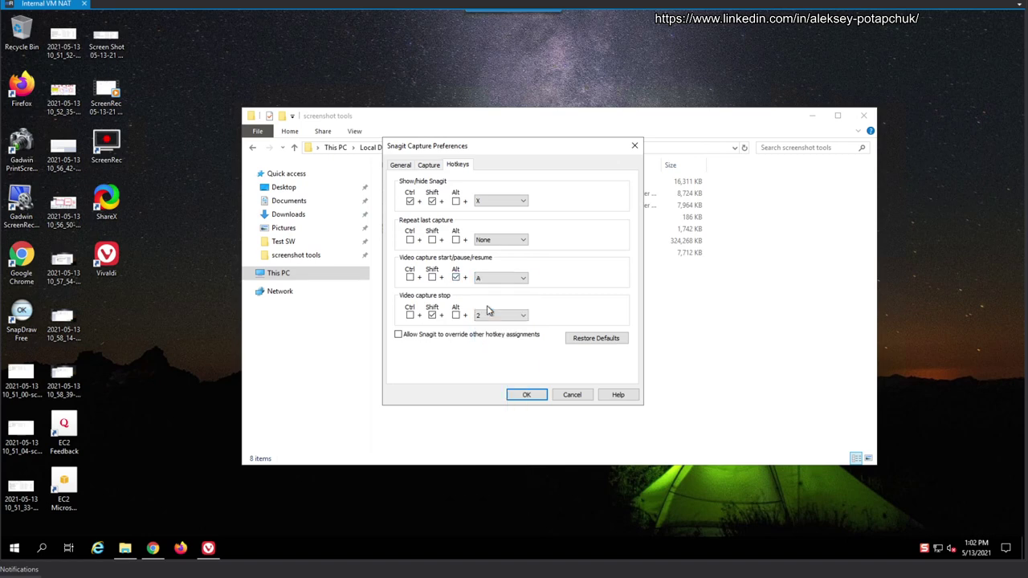
pyautogui.click(527, 394)
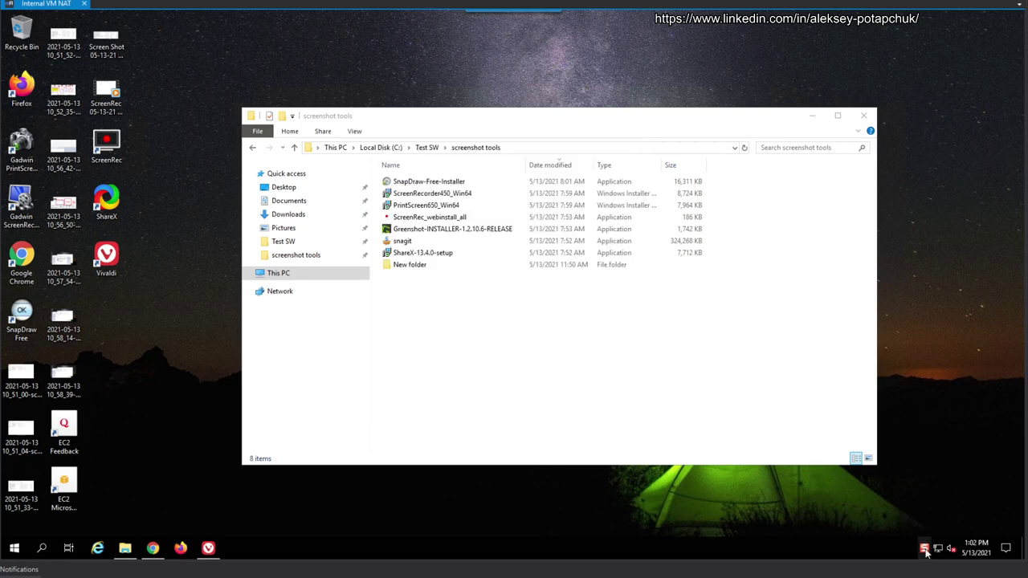
# Toggle between Image and All-in-One, then close and reopen the capture window from the tray
pyautogui.click(274, 263)
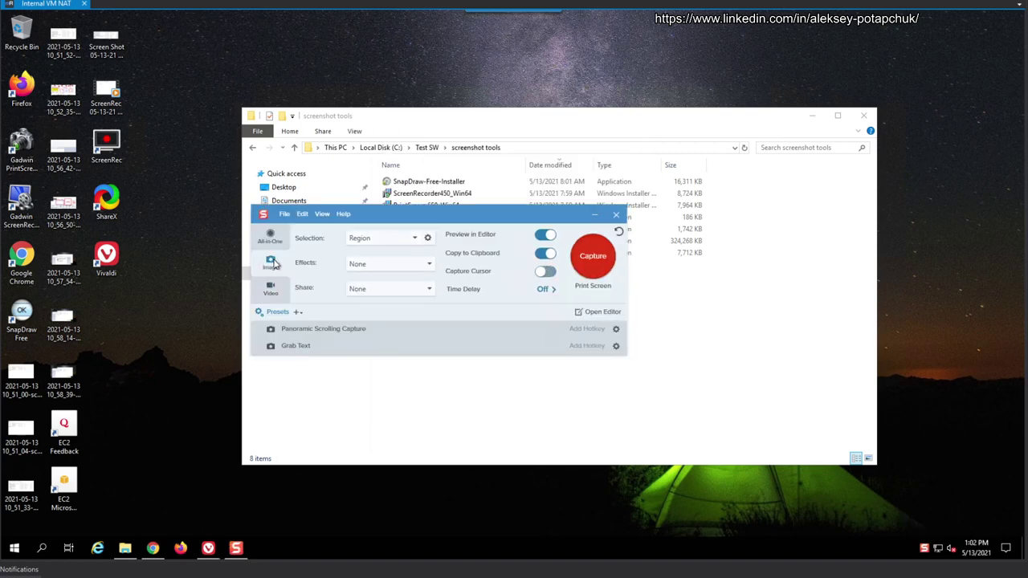
pyautogui.click(271, 239)
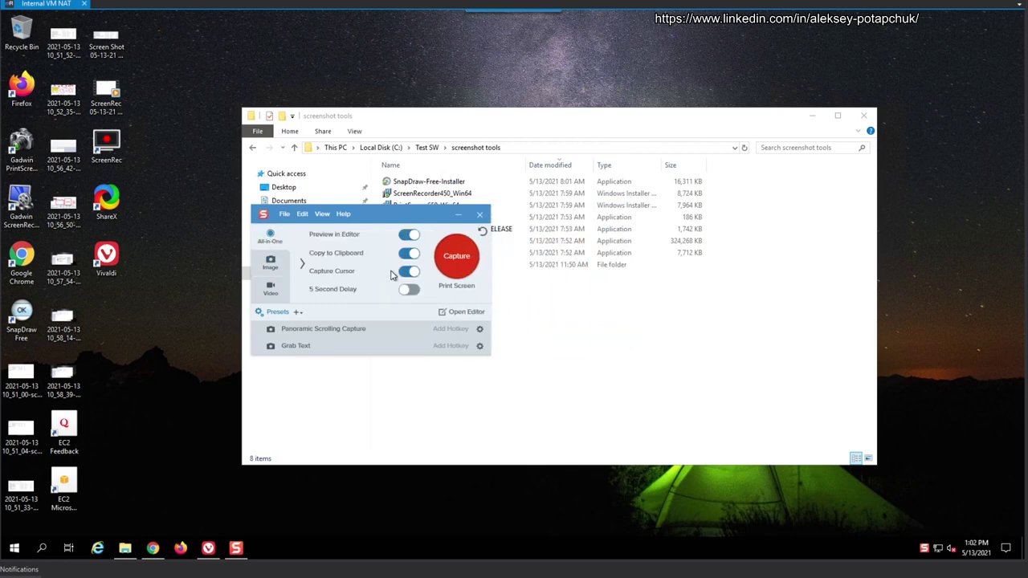
pyautogui.click(479, 216)
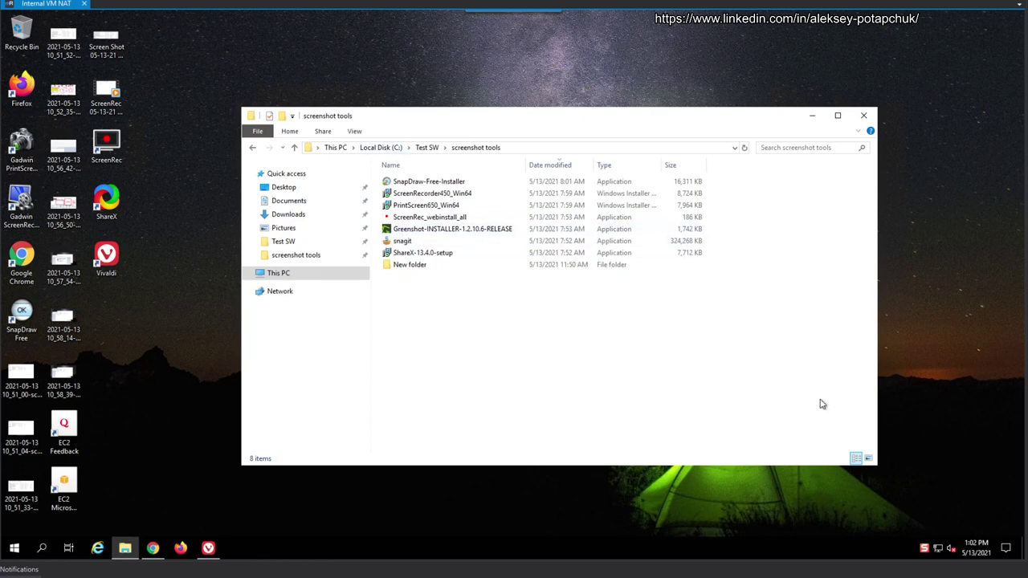
pyautogui.click(926, 549)
# Start an All-in-One capture and size the region to 637 x 338 around the file list
pyautogui.click(454, 257)
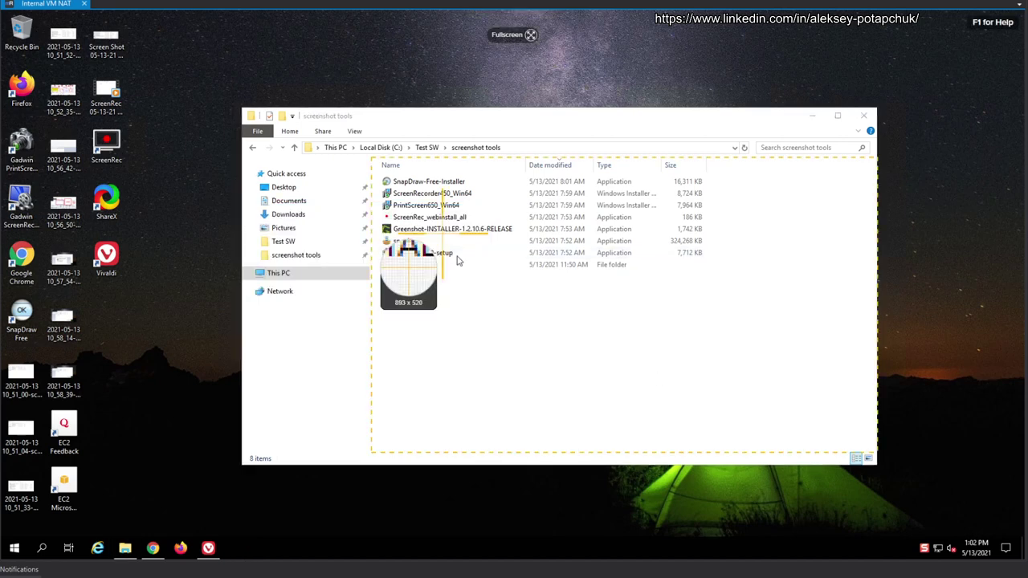
pyautogui.moveTo(253, 103); pyautogui.dragTo(711, 283)
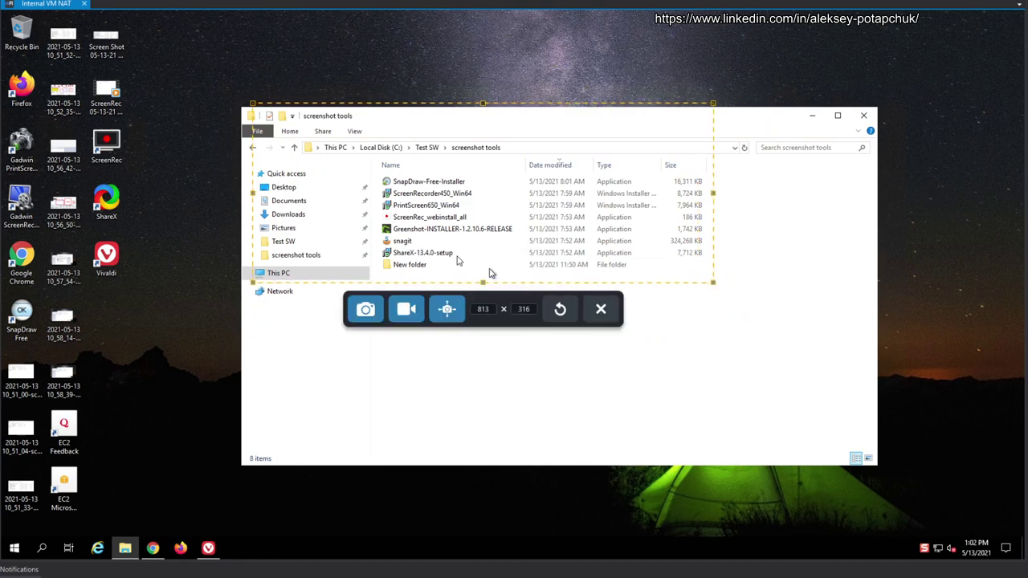
pyautogui.moveTo(239, 277); pyautogui.dragTo(366, 289)
pyautogui.moveTo(349, 333); pyautogui.dragTo(353, 295)
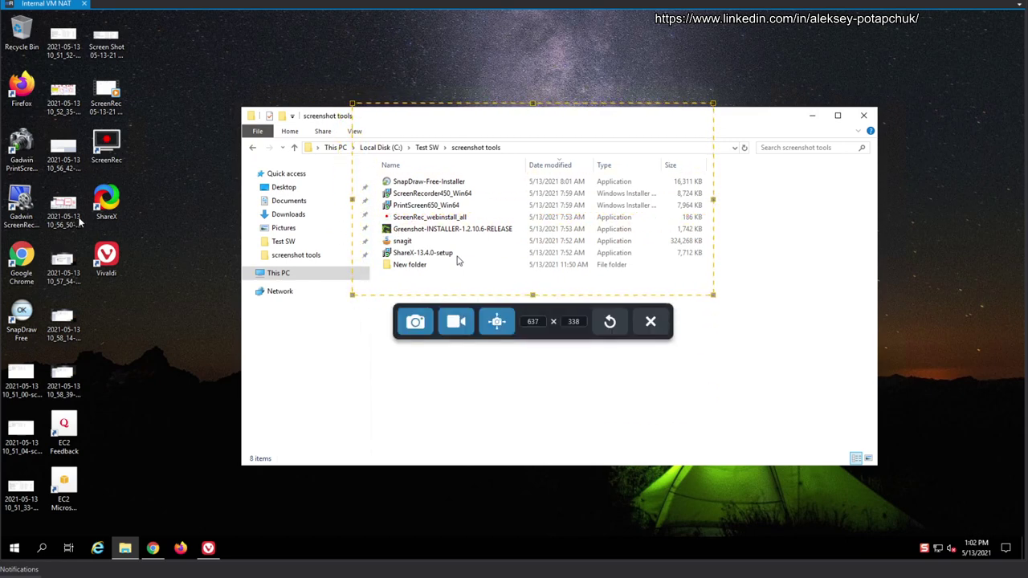